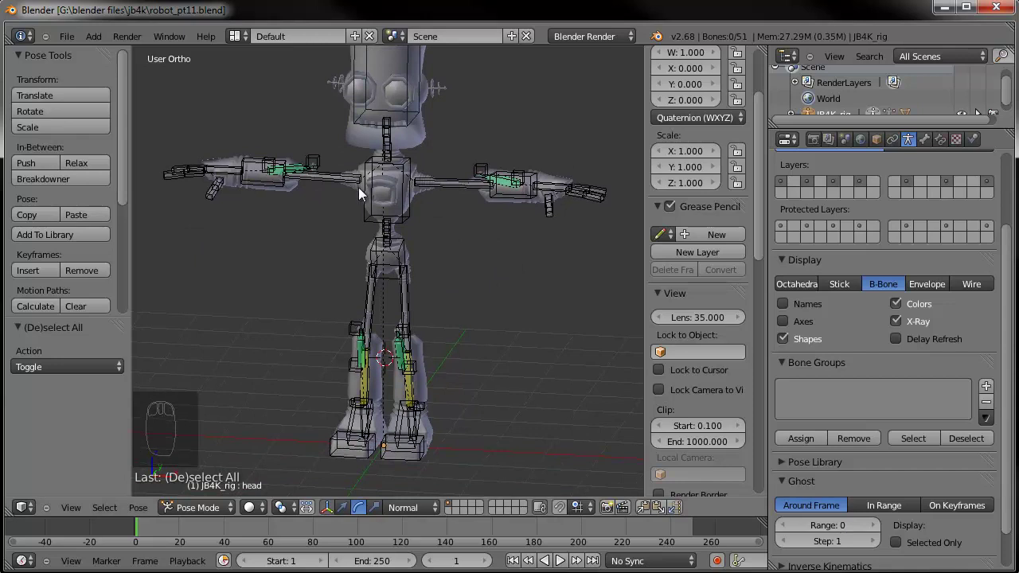
# Switch the armature from Pose Mode to Object Mode and move it to layer 11.
pyautogui.rightClick(380, 236)
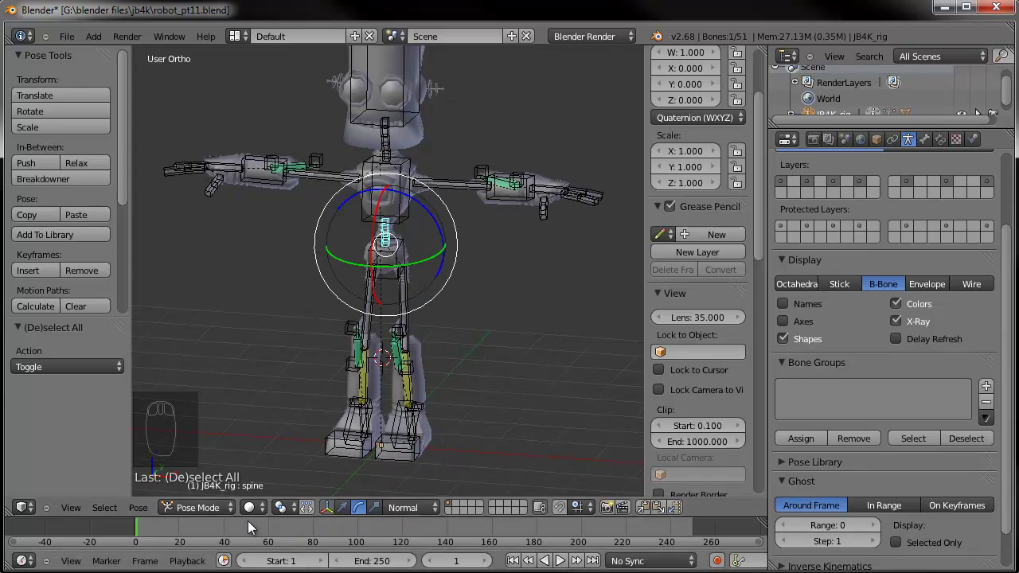
pyautogui.click(218, 507)
pyautogui.click(202, 492)
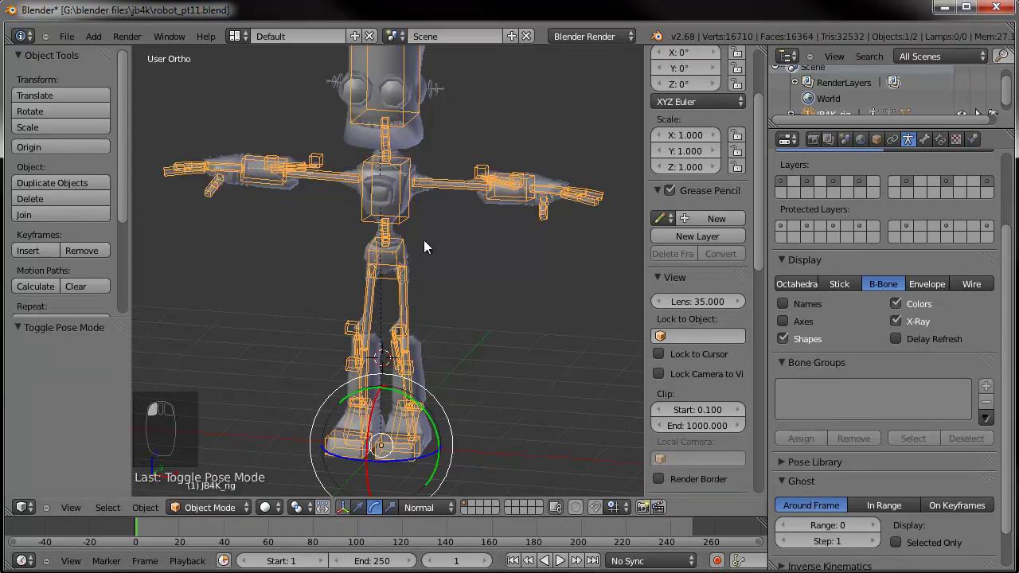
pyautogui.press('m')
pyautogui.click(552, 280)
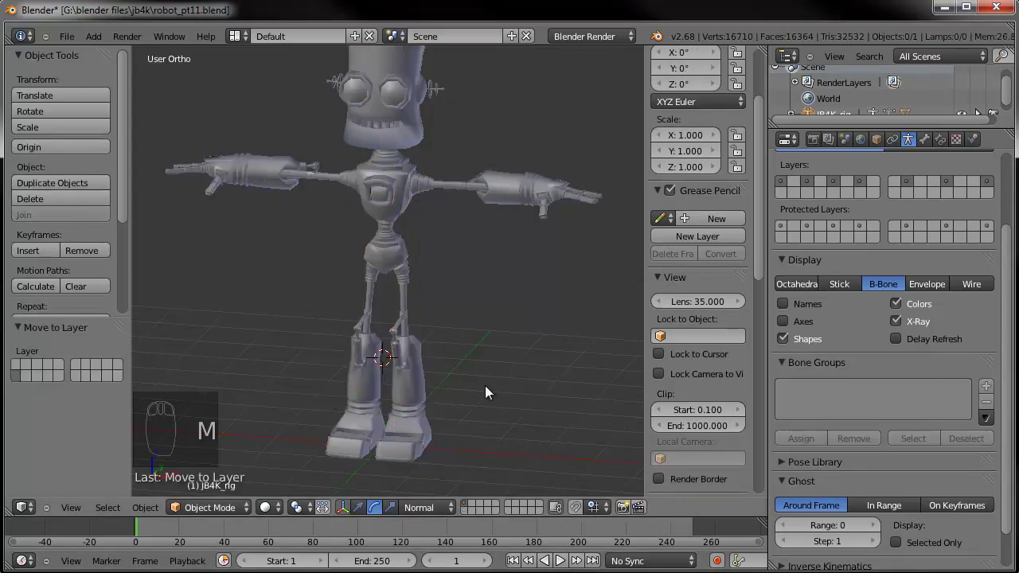
# Select the robot mesh and enter Edit Mode on it.
pyautogui.scroll(-2, 380, 249)
pyautogui.moveTo(380, 249); pyautogui.dragTo(401, 273, button='middle')
pyautogui.rightClick(394, 245)
pyautogui.scroll(2, 395, 251)
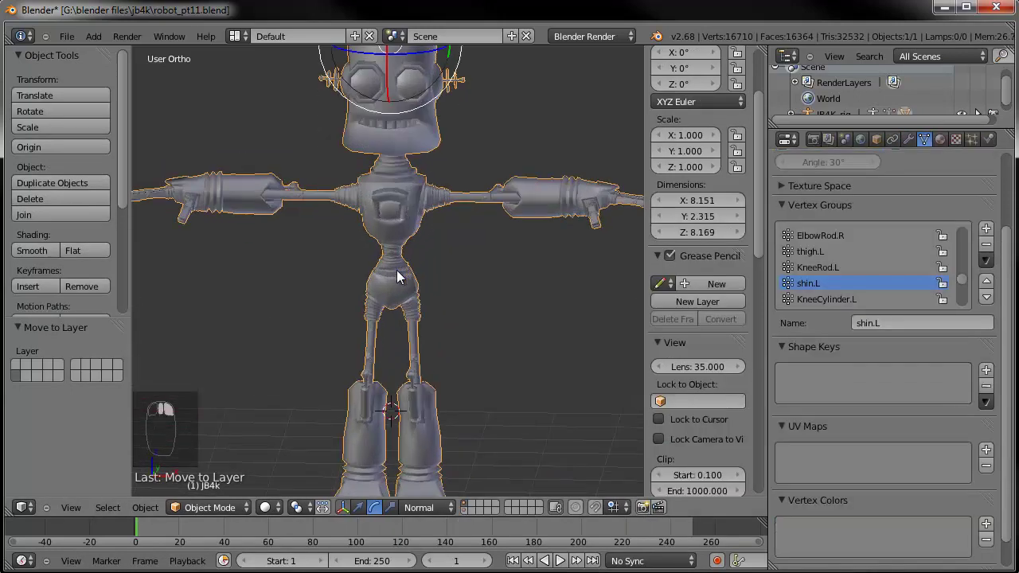
pyautogui.press('a')
pyautogui.moveTo(466, 269); pyautogui.dragTo(440, 376, button='middle')
pyautogui.scroll(-3, 469, 334)
pyautogui.scroll(3, 396, 330)
pyautogui.rightClick(395, 273)
pyautogui.press('Tab')
# Select the vertical edge loop running down the side of the head and mark it as a seam.
pyautogui.scroll(2, 397, 284)
pyautogui.keyDown('shift'); pyautogui.moveTo(368, 191); pyautogui.dragTo(409, 282, button='middle'); pyautogui.keyUp('shift')
pyautogui.moveTo(412, 234); pyautogui.dragTo(371, 213, button='middle')
pyautogui.scroll(4, 371, 213)
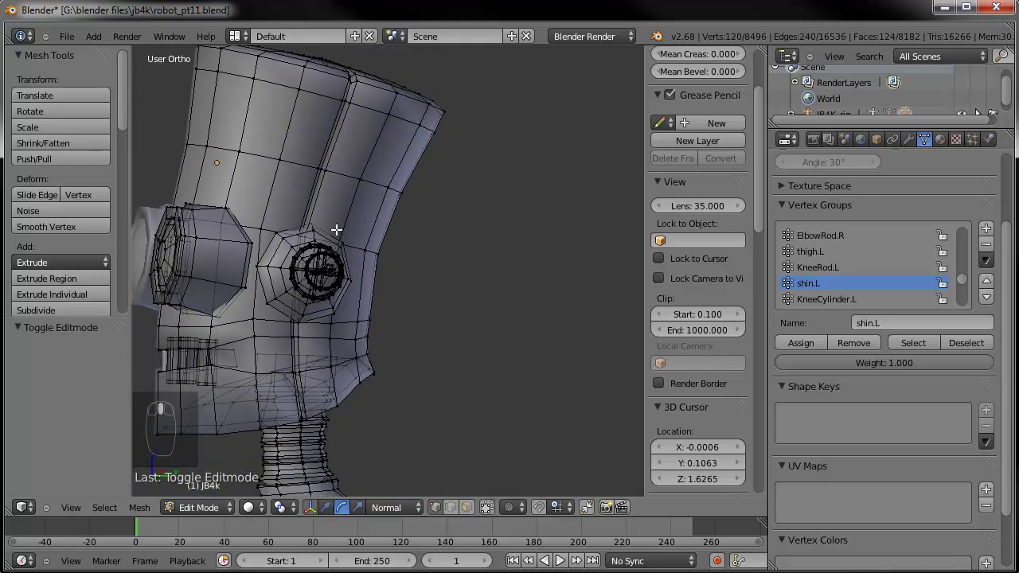
pyautogui.keyDown('alt'); pyautogui.rightClick(336, 125); pyautogui.keyUp('alt')
pyautogui.keyDown('shift'); pyautogui.moveTo(404, 345); pyautogui.dragTo(407, 275, button='middle'); pyautogui.keyUp('shift')
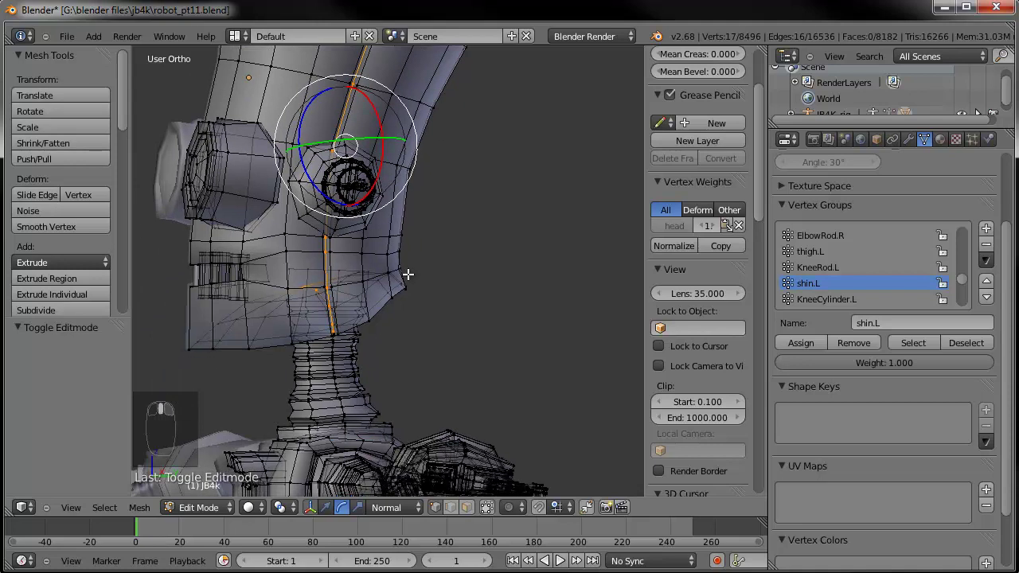
pyautogui.hotkey('ctrl', 'e')
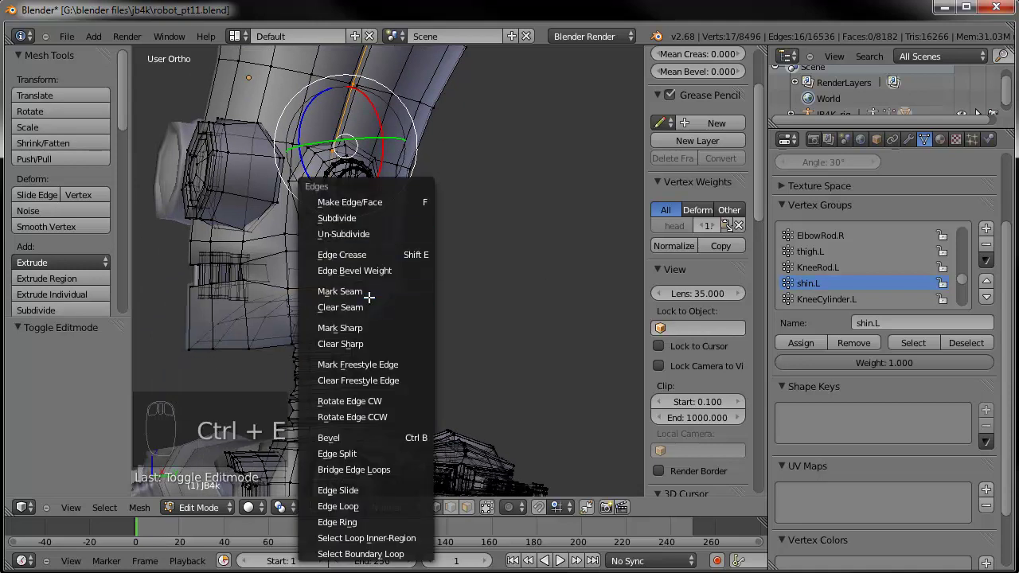
pyautogui.click(371, 291)
# Select the edge loop around the bottom rim of the head and mark it as a seam.
pyautogui.scroll(1, 369, 297)
pyautogui.moveTo(368, 300); pyautogui.dragTo(365, 368, button='middle')
pyautogui.scroll(2, 365, 366)
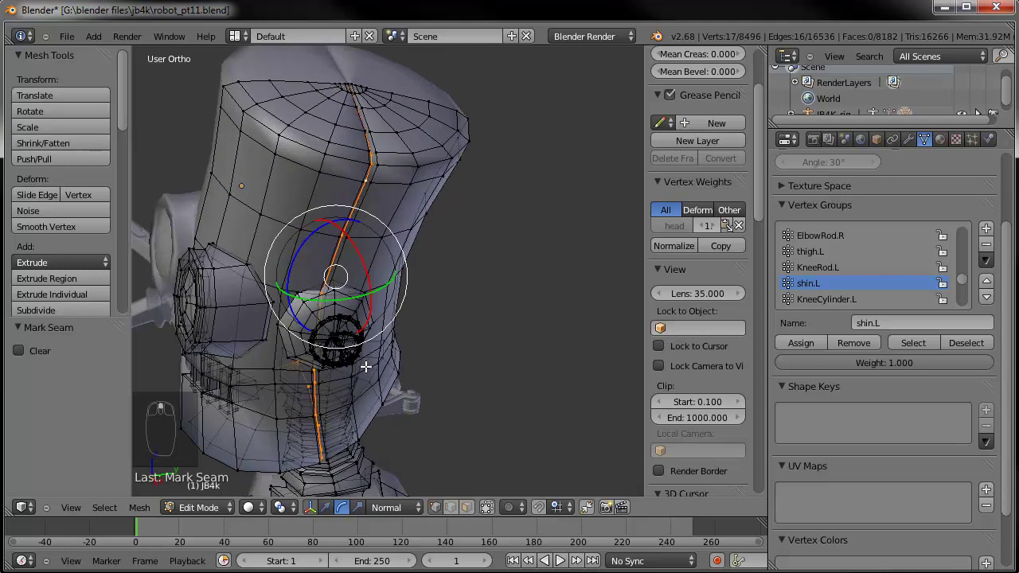
pyautogui.keyDown('alt'); pyautogui.rightClick(337, 159); pyautogui.keyUp('alt')
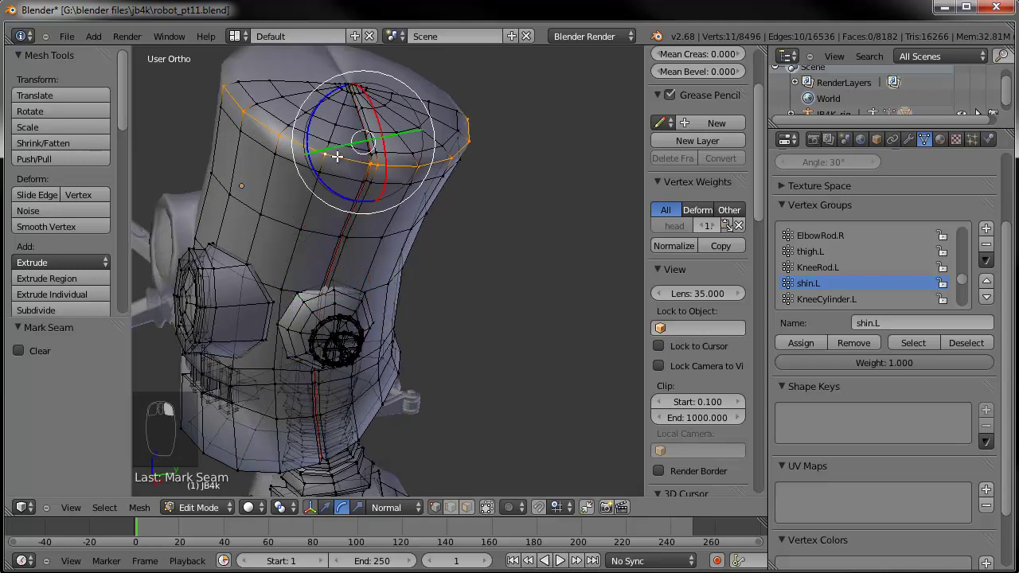
pyautogui.scroll(-2, 366, 238)
pyautogui.moveTo(374, 274); pyautogui.dragTo(360, 156, button='middle')
pyautogui.scroll(2, 364, 205)
pyautogui.scroll(1, 350, 203)
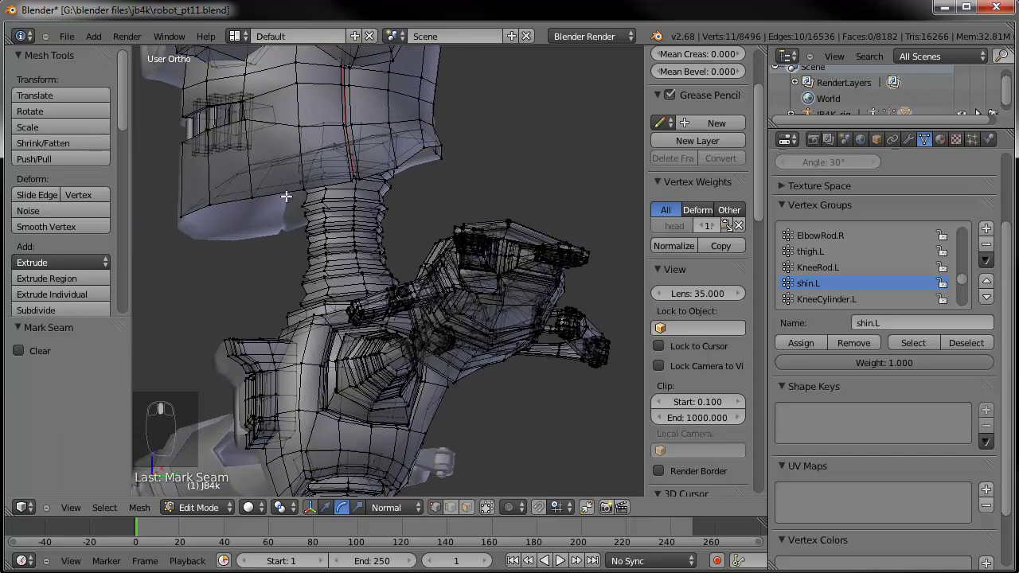
pyautogui.keyDown('alt'); pyautogui.rightClick(278, 191); pyautogui.keyUp('alt')
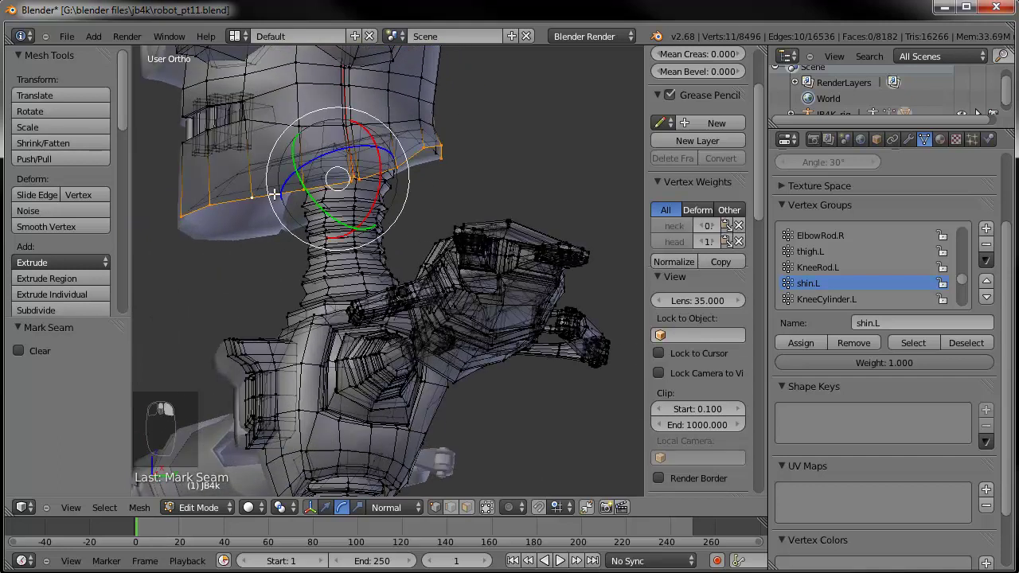
pyautogui.hotkey('ctrl', 'e')
pyautogui.click(423, 219)
# Examine the head around the eye, jaw and antenna base to plan further seams.
pyautogui.moveTo(421, 220); pyautogui.dragTo(376, 428, button='middle')
pyautogui.scroll(4, 360, 284)
pyautogui.scroll(-2, 343, 271)
pyautogui.moveTo(365, 271); pyautogui.dragTo(279, 199, button='middle')
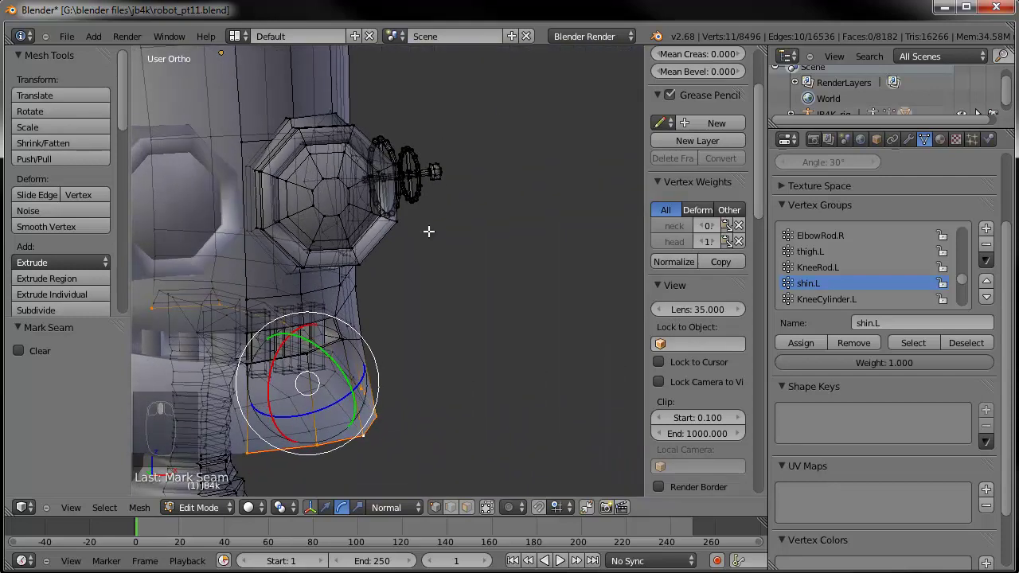
pyautogui.moveTo(346, 250); pyautogui.dragTo(280, 207, button='middle')
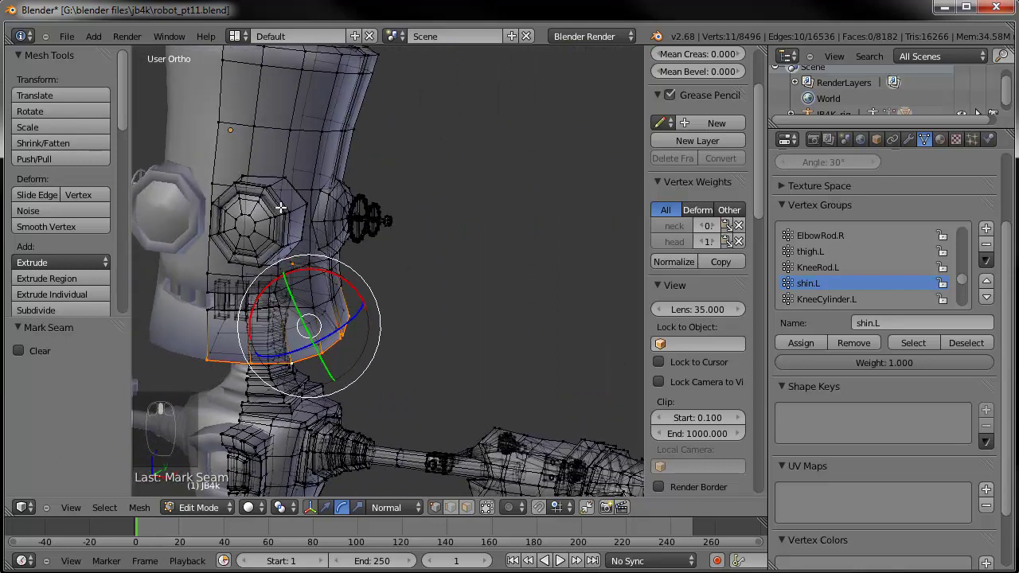
pyautogui.rightClick(306, 209)
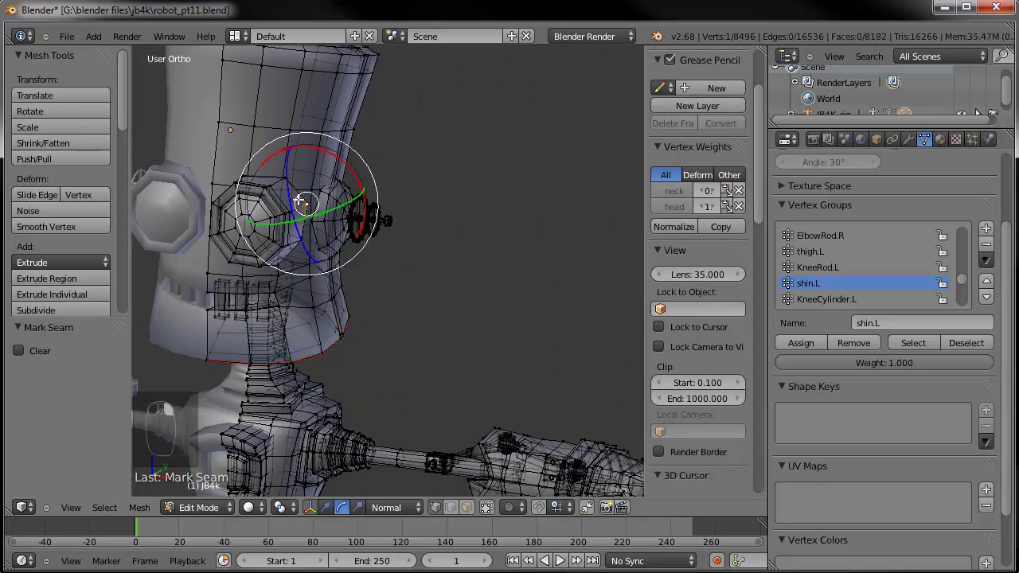
pyautogui.moveTo(227, 266); pyautogui.dragTo(316, 278, button='middle')
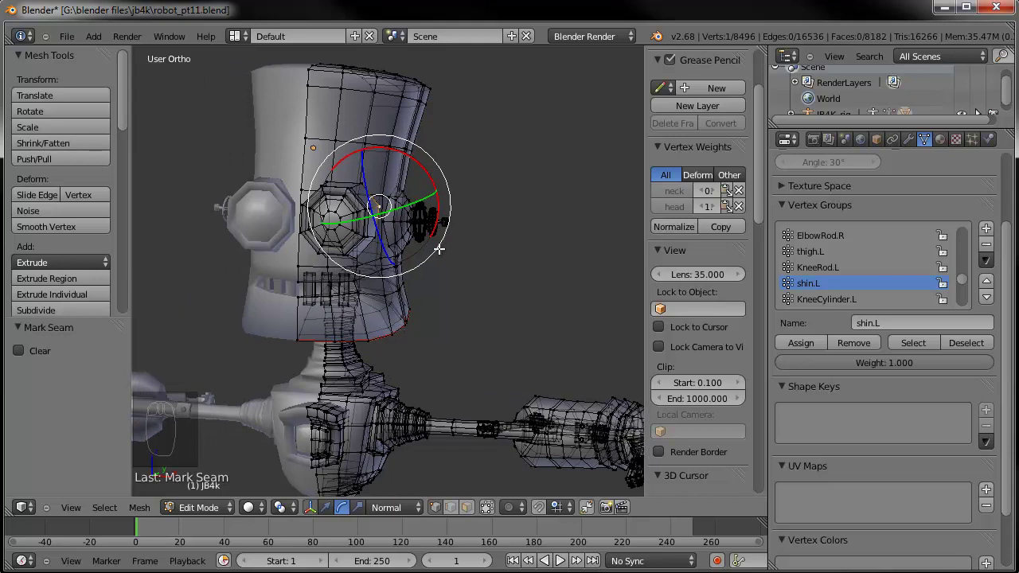
pyautogui.scroll(3, 444, 297)
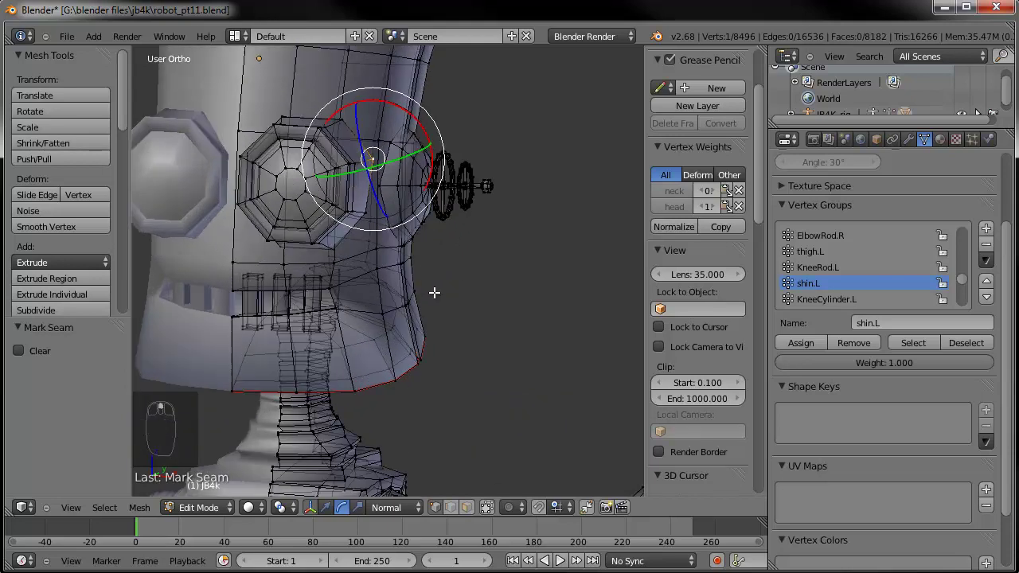
pyautogui.scroll(2, 403, 273)
pyautogui.keyDown('shift'); pyautogui.moveTo(372, 224); pyautogui.dragTo(408, 313, button='middle'); pyautogui.keyUp('shift')
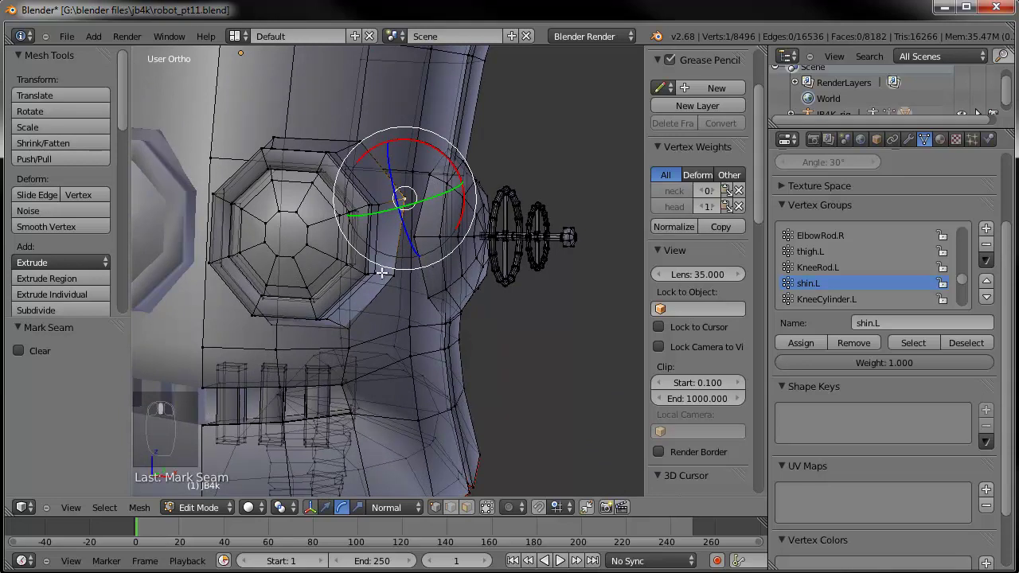
# Select the head-side edge loops on both antenna rings together.
pyautogui.keyDown('shift'); pyautogui.moveTo(418, 273); pyautogui.dragTo(255, 302, button='middle'); pyautogui.keyUp('shift')
pyautogui.scroll(3, 296, 312)
pyautogui.keyDown('shift'); pyautogui.moveTo(351, 310); pyautogui.dragTo(420, 311, button='middle'); pyautogui.keyUp('shift')
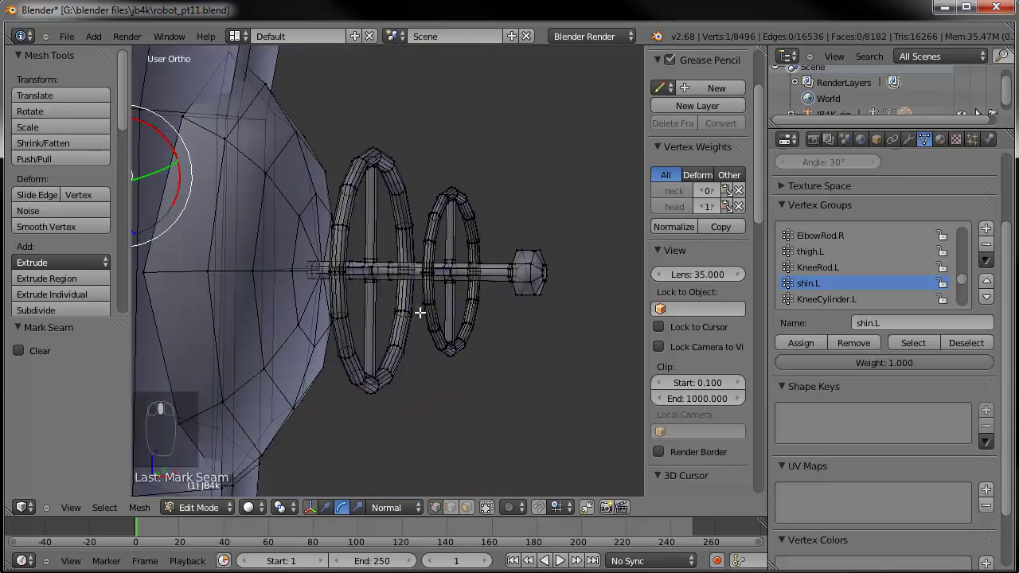
pyautogui.scroll(1, 419, 313)
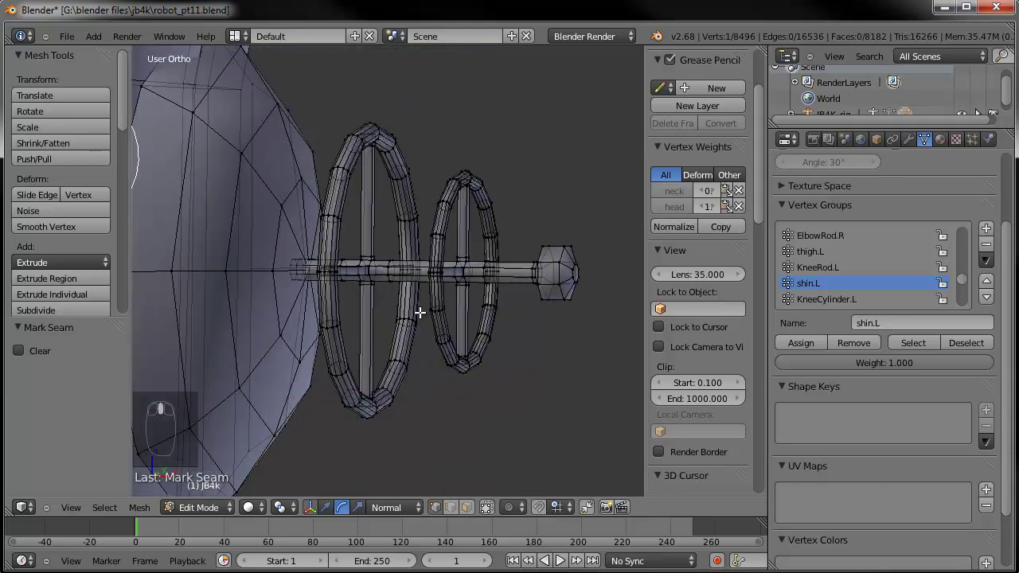
pyautogui.keyDown('alt'); pyautogui.rightClick(338, 184); pyautogui.keyUp('alt')
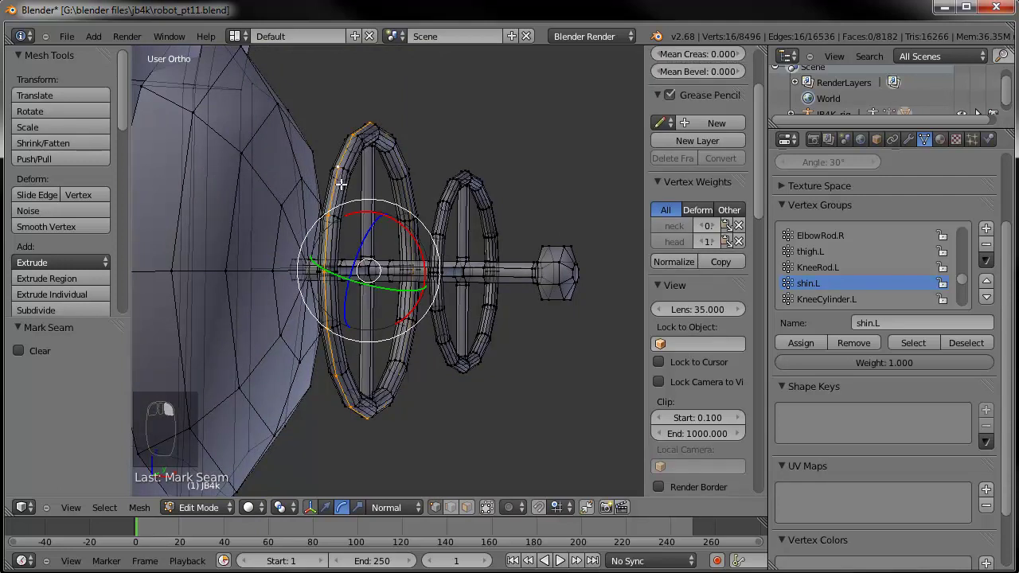
pyautogui.keyDown('alt'); pyautogui.keyDown('shift'); pyautogui.rightClick(446, 189); pyautogui.keyUp('shift'); pyautogui.keyUp('alt')
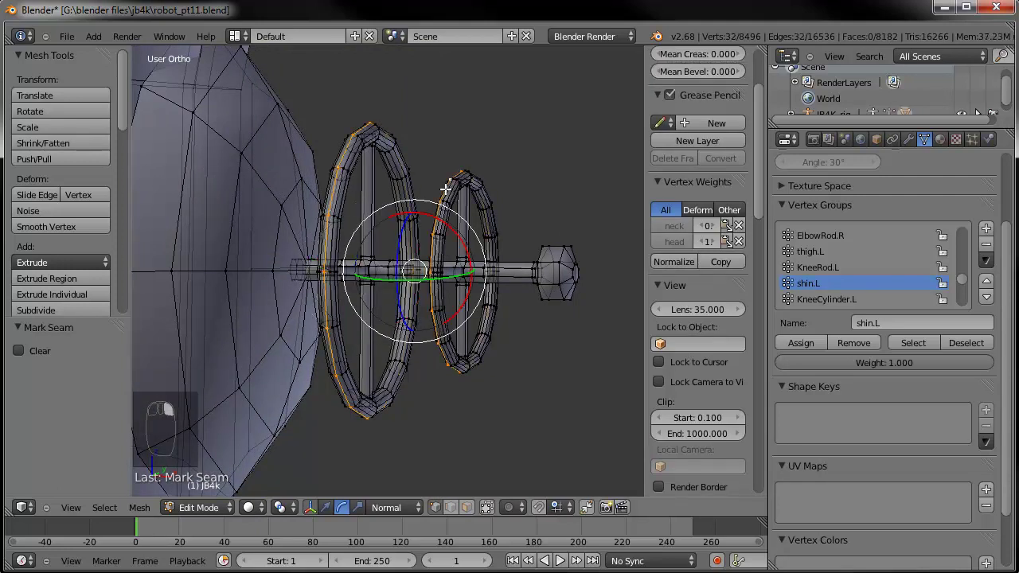
pyautogui.press('e')
pyautogui.click(473, 218)
pyautogui.hotkey('ctrl', 'z')
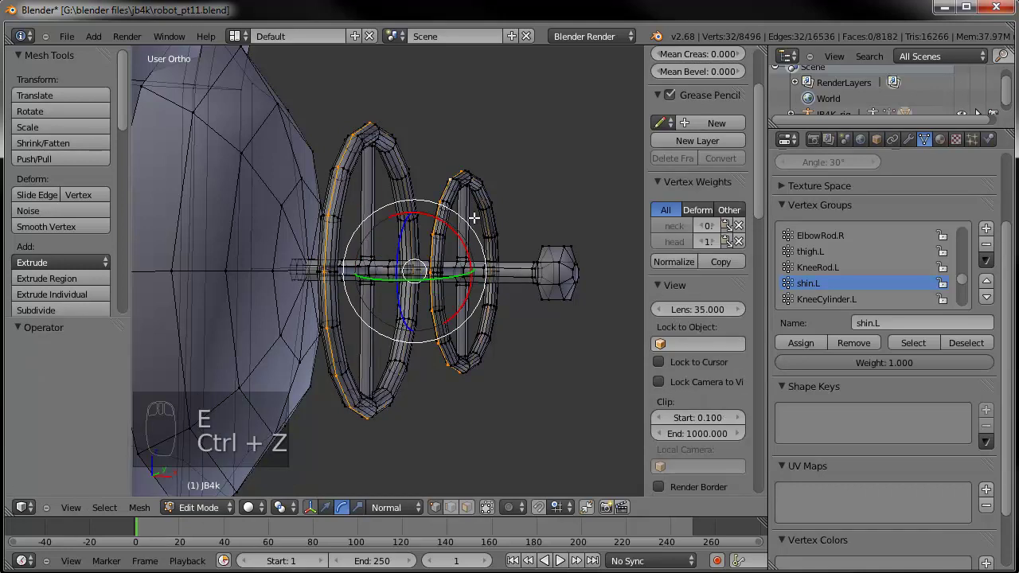
# Mark the selected edge loops of the two antenna rings as seams.
pyautogui.hotkey('ctrl', 'e')
pyautogui.click(474, 218)
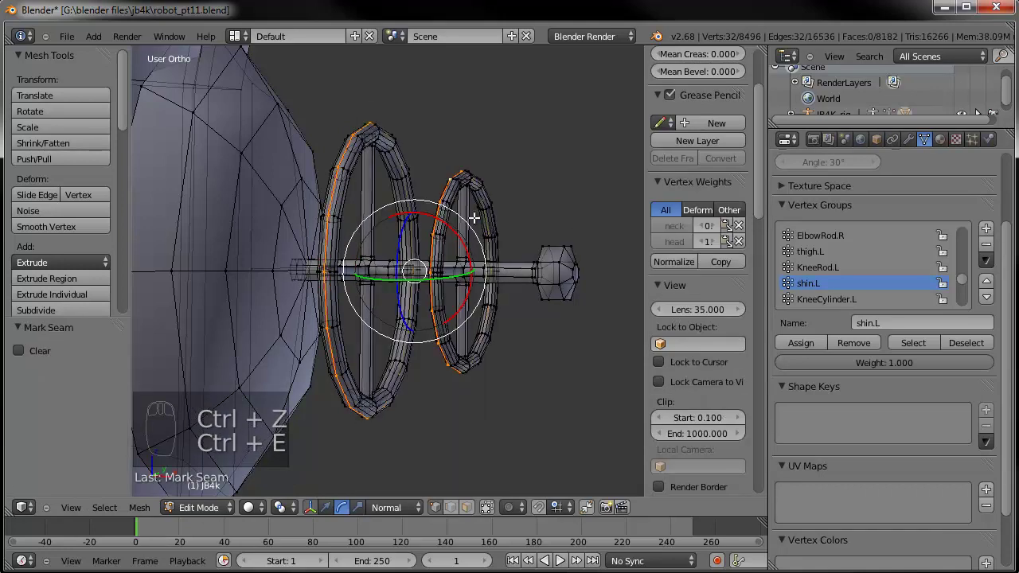
pyautogui.rightClick(548, 264)
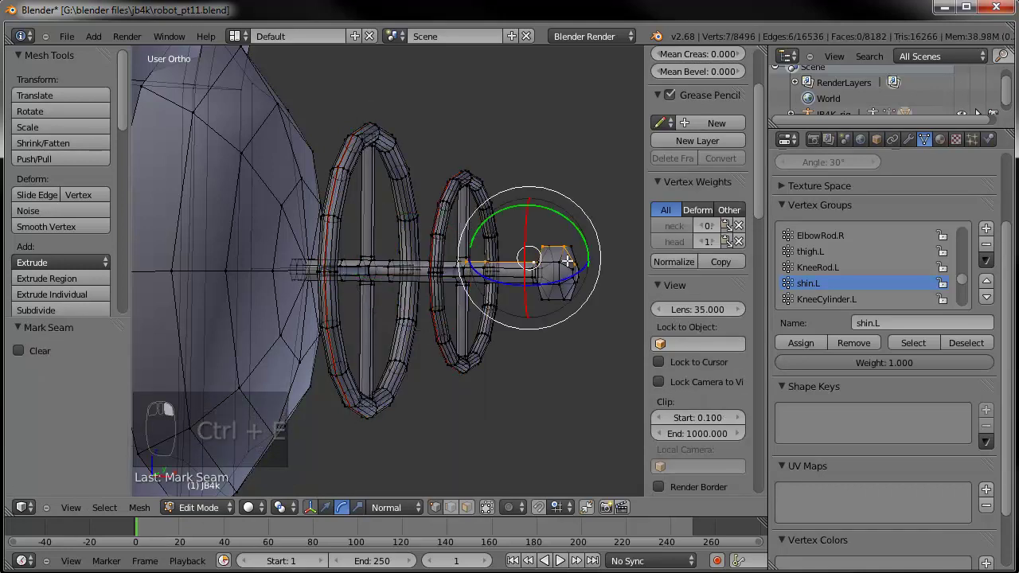
pyautogui.moveTo(497, 279); pyautogui.dragTo(495, 293, button='middle')
pyautogui.scroll(2, 495, 291)
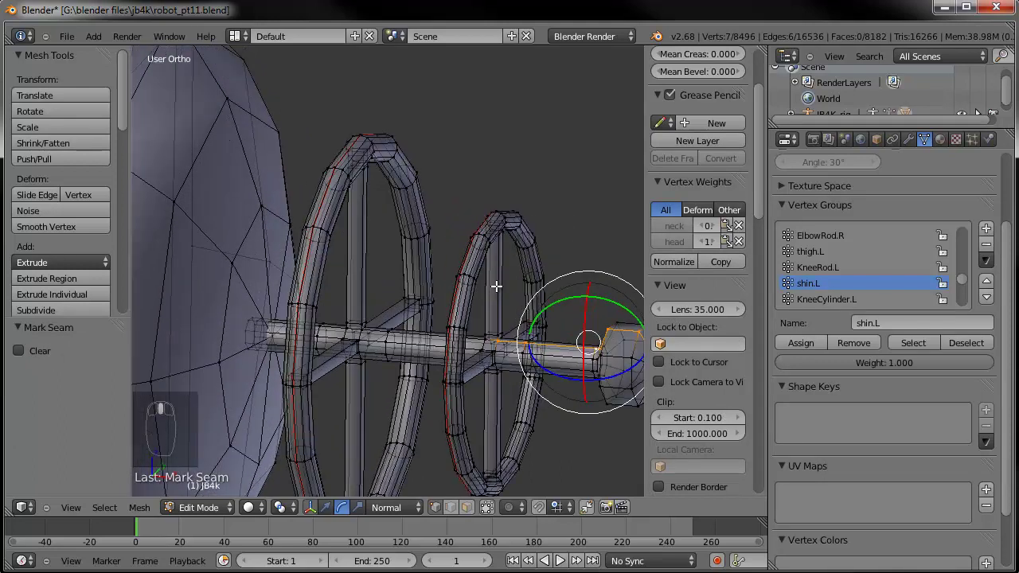
pyautogui.press('a')
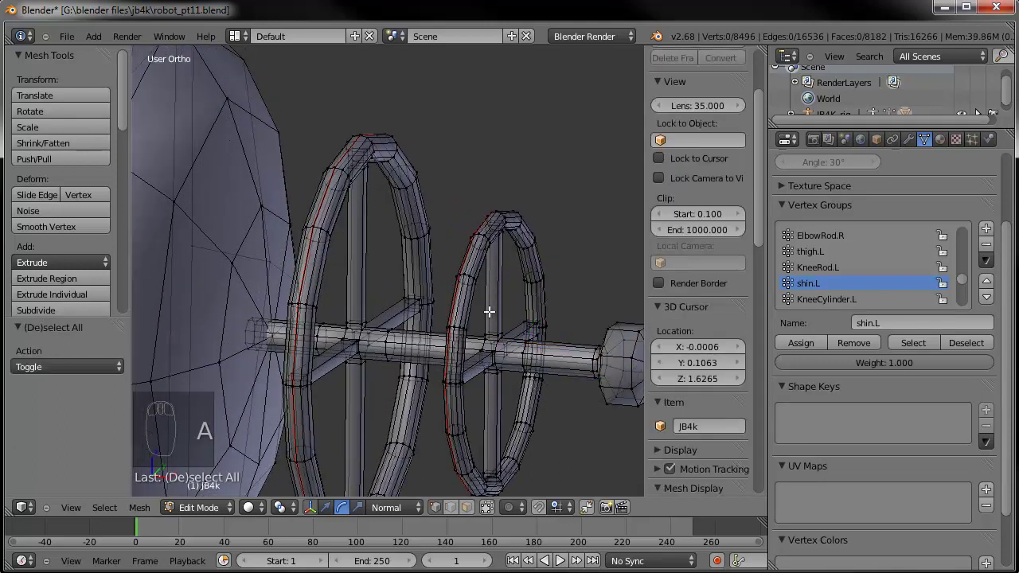
pyautogui.rightClick(486, 309)
pyautogui.keyDown('alt'); pyautogui.rightClick(469, 354); pyautogui.keyUp('alt')
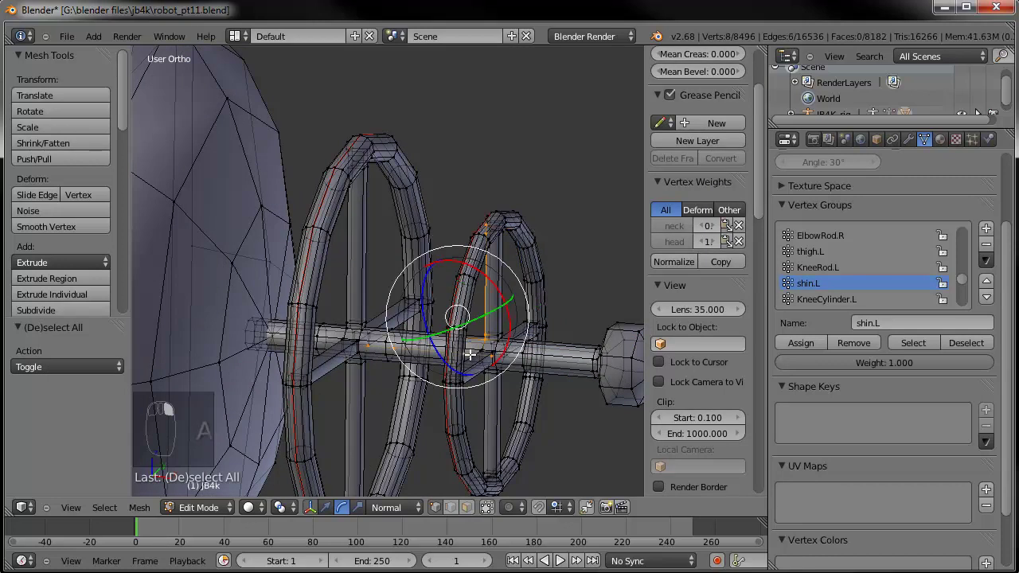
pyautogui.press('a')
# Select one lengthwise edge line on each spoke of the smaller antenna ring, beginning a second on the upper spoke.
pyautogui.keyDown('alt'); pyautogui.rightClick(483, 418); pyautogui.keyUp('alt')
pyautogui.keyDown('shift'); pyautogui.rightClick(486, 310); pyautogui.keyUp('shift')
pyautogui.keyDown('shift'); pyautogui.rightClick(482, 349); pyautogui.keyUp('shift')
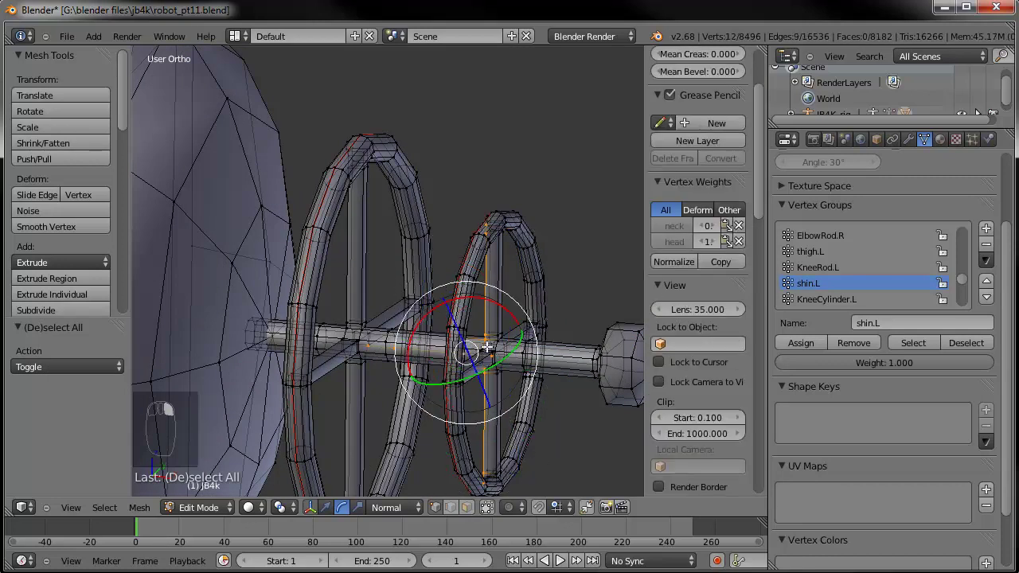
pyautogui.moveTo(526, 340); pyautogui.dragTo(512, 257, button='middle')
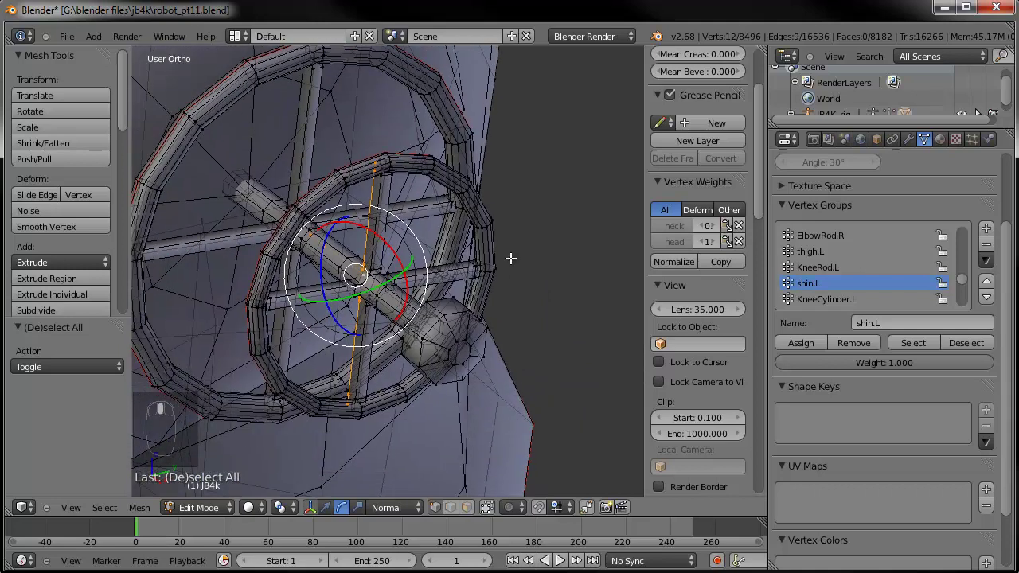
pyautogui.hotkey('ctrl', 'z')
pyautogui.keyDown('shift'); pyautogui.rightClick(315, 287); pyautogui.keyUp('shift')
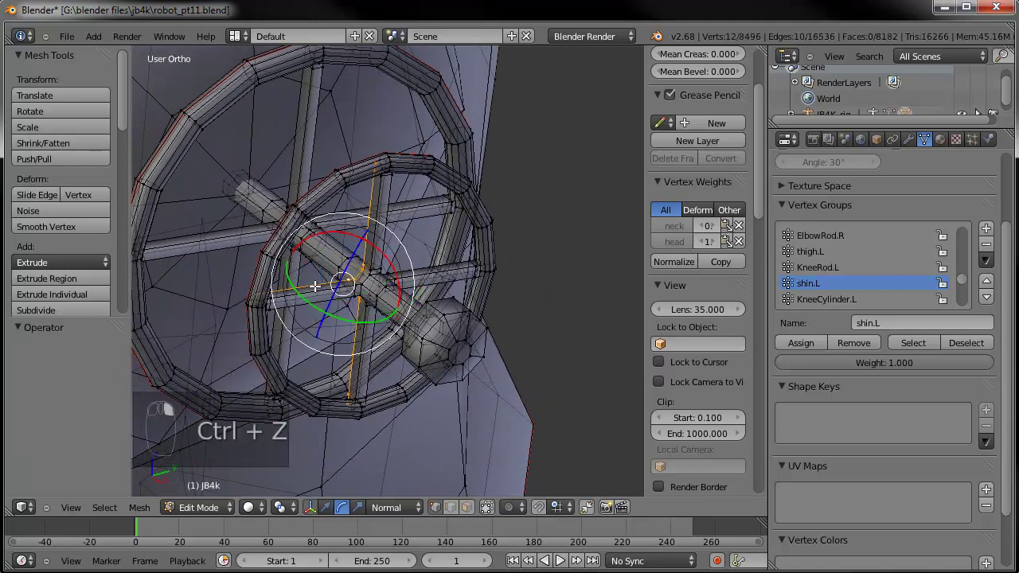
pyautogui.keyDown('shift'); pyautogui.rightClick(410, 270); pyautogui.keyUp('shift')
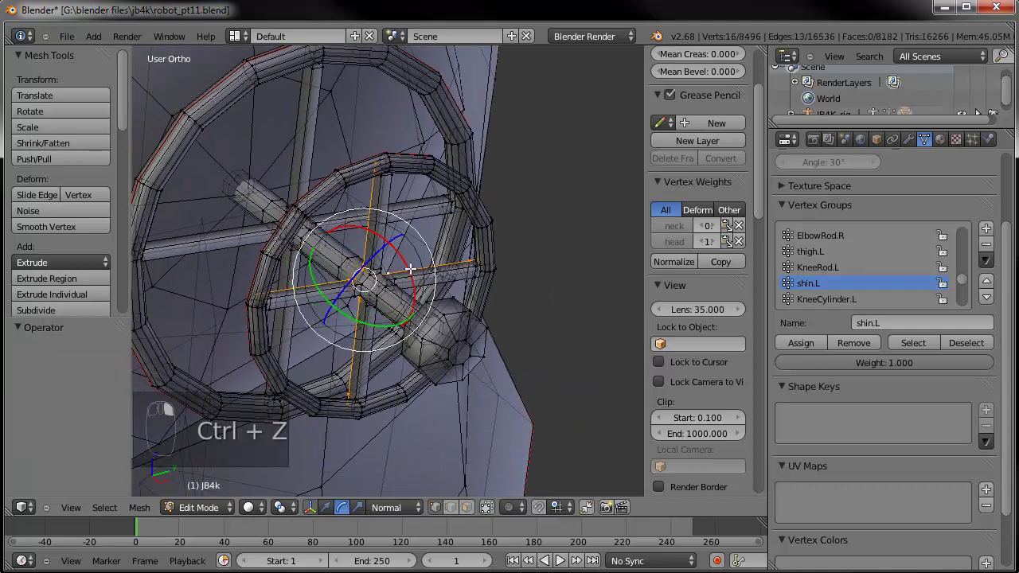
pyautogui.keyDown('shift'); pyautogui.rightClick(383, 189); pyautogui.keyUp('shift')
# Add the remaining spoke edges of the smaller antenna ring to the selection and mark the selected edges as seams.
pyautogui.moveTo(372, 318); pyautogui.dragTo(387, 231, button='middle')
pyautogui.press('KP_Decimal')
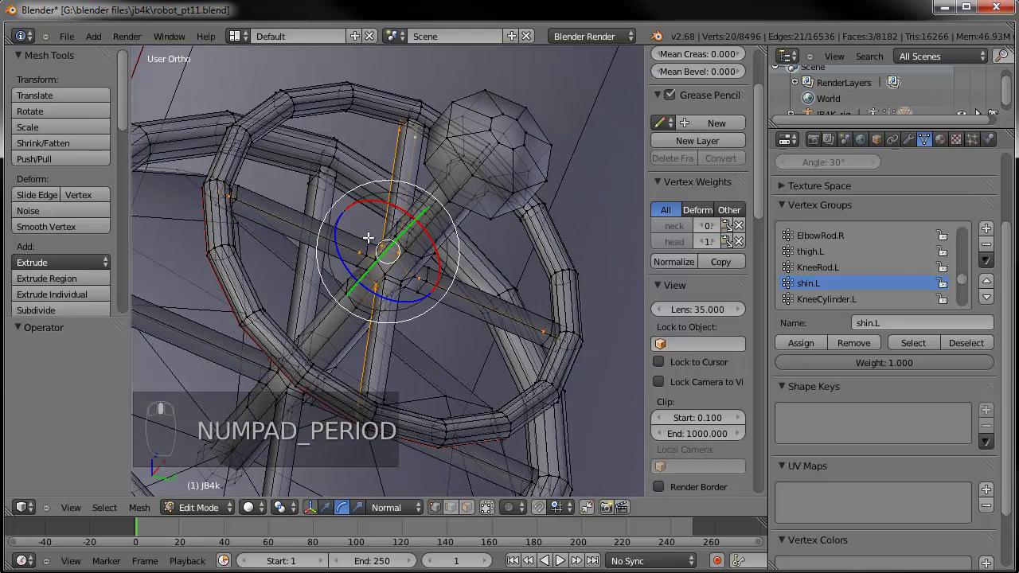
pyautogui.keyDown('alt'); pyautogui.keyDown('shift'); pyautogui.rightClick(341, 262); pyautogui.keyUp('shift'); pyautogui.keyUp('alt')
pyautogui.keyDown('alt'); pyautogui.keyDown('shift'); pyautogui.rightClick(462, 316); pyautogui.keyUp('shift'); pyautogui.keyUp('alt')
pyautogui.moveTo(426, 294)
pyautogui.mouseDown(button='middle')
pyautogui.moveTo(324, 338)
pyautogui.moveTo(364, 348)
pyautogui.moveTo(422, 298)
pyautogui.moveTo(397, 275)
pyautogui.moveTo(435, 300)
pyautogui.moveTo(409, 300)
pyautogui.mouseUp(button='middle')
pyautogui.keyDown('alt'); pyautogui.keyDown('shift'); pyautogui.rightClick(382, 338); pyautogui.keyUp('shift'); pyautogui.keyUp('alt')
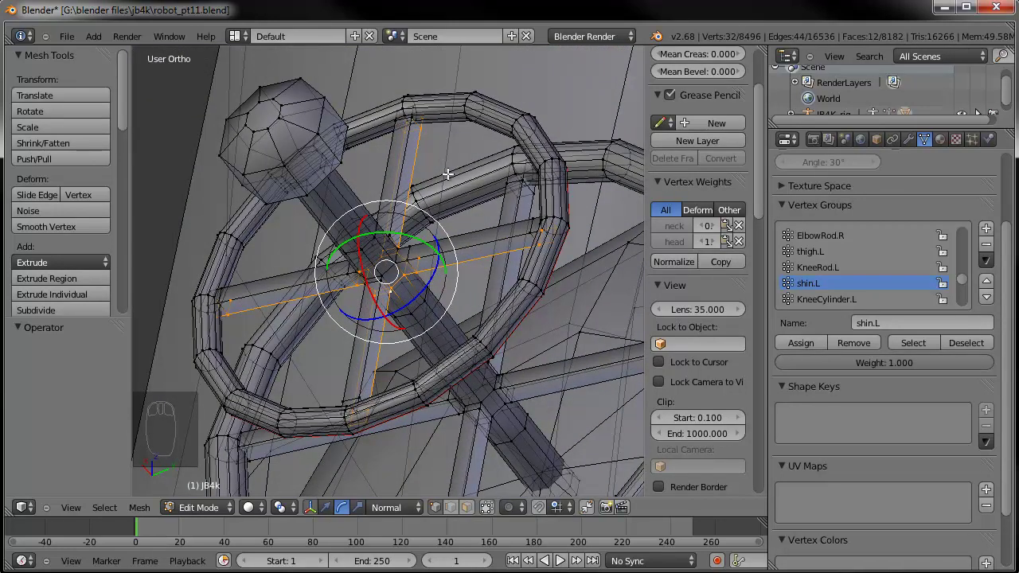
pyautogui.moveTo(450, 273); pyautogui.dragTo(443, 295, button='middle')
pyautogui.scroll(-2, 409, 253)
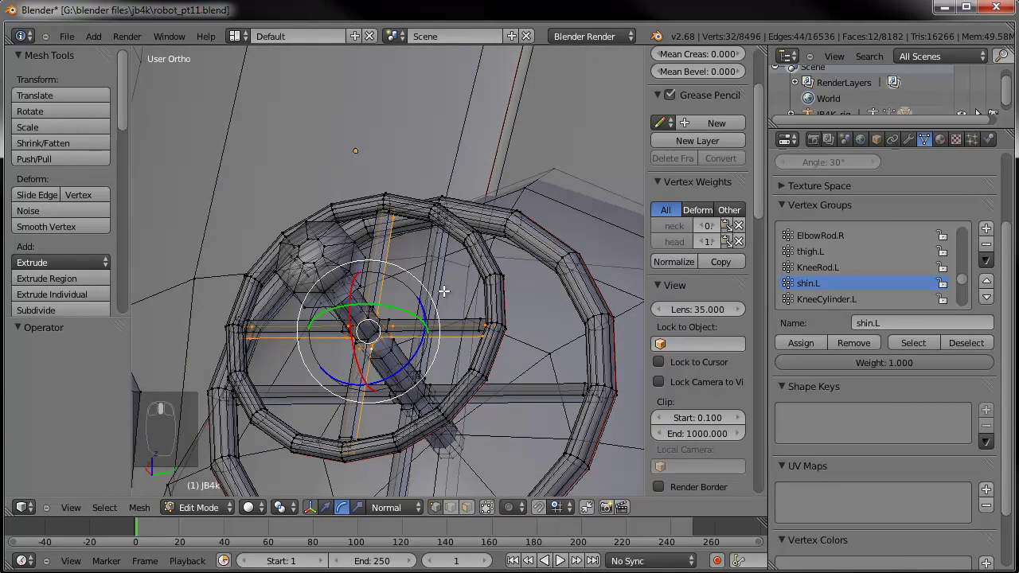
pyautogui.hotkey('ctrl', 'e')
pyautogui.click(439, 281)
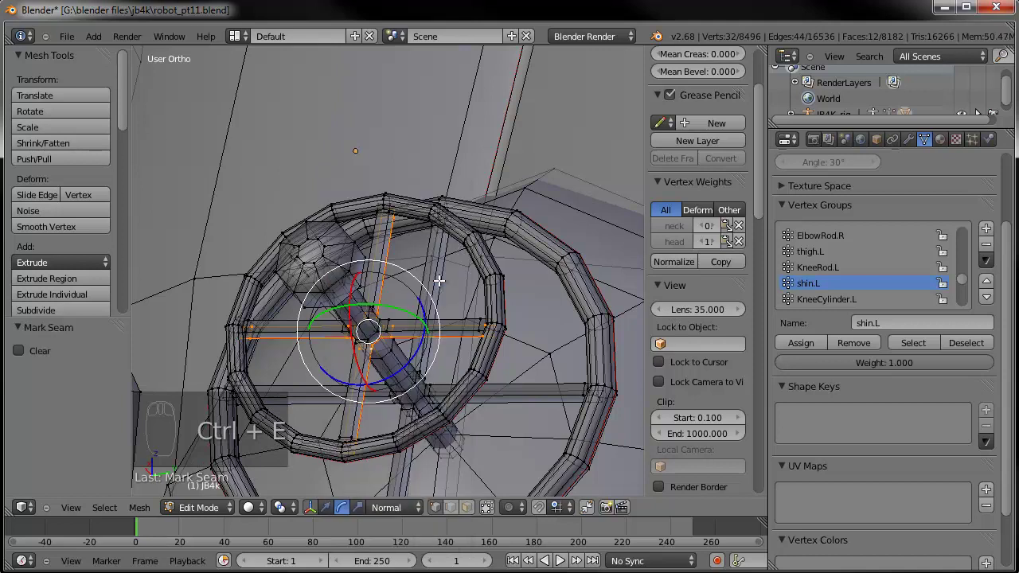
# Select a lengthwise edge line on each spoke of the larger antenna ring and mark the selected edges as seams.
pyautogui.scroll(5, 438, 275)
pyautogui.scroll(2, 437, 272)
pyautogui.keyDown('shift'); pyautogui.moveTo(446, 335); pyautogui.dragTo(377, 165, button='middle'); pyautogui.keyUp('shift')
pyautogui.keyDown('alt'); pyautogui.rightClick(487, 139); pyautogui.keyUp('alt')
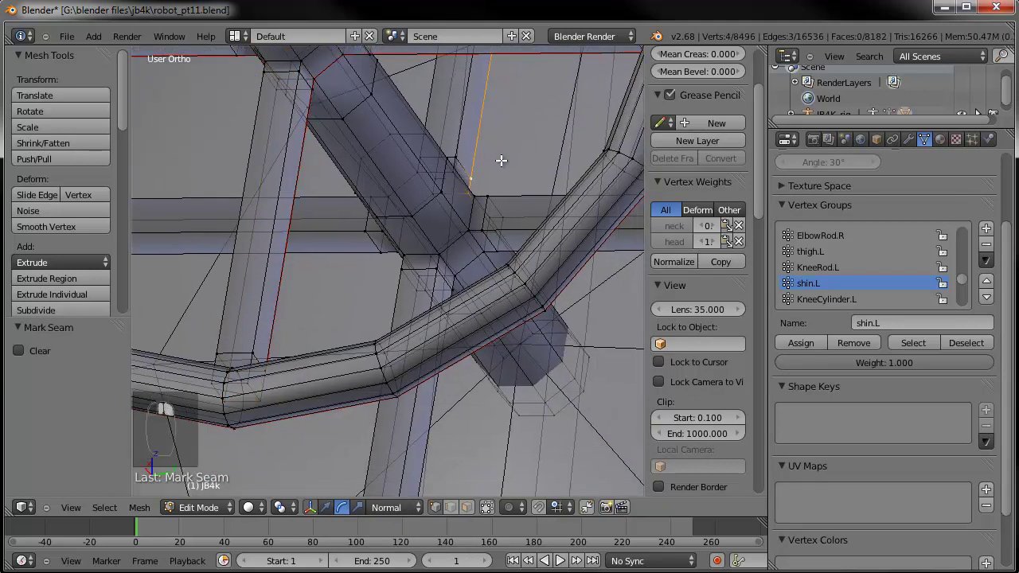
pyautogui.keyDown('alt'); pyautogui.keyDown('shift'); pyautogui.rightClick(513, 213); pyautogui.keyUp('shift'); pyautogui.keyUp('alt')
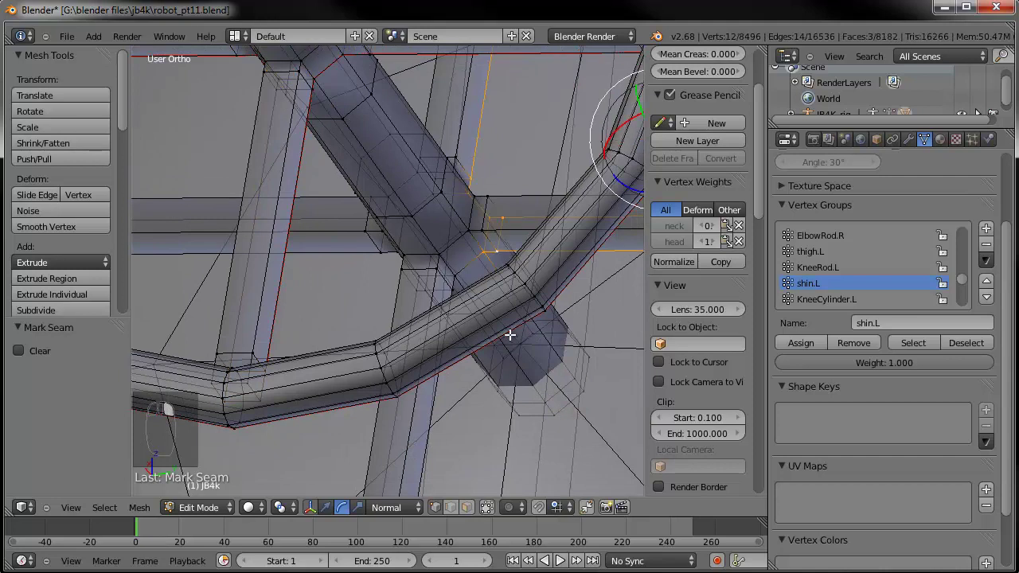
pyautogui.keyDown('alt'); pyautogui.keyDown('shift'); pyautogui.rightClick(441, 394); pyautogui.keyUp('shift'); pyautogui.keyUp('alt')
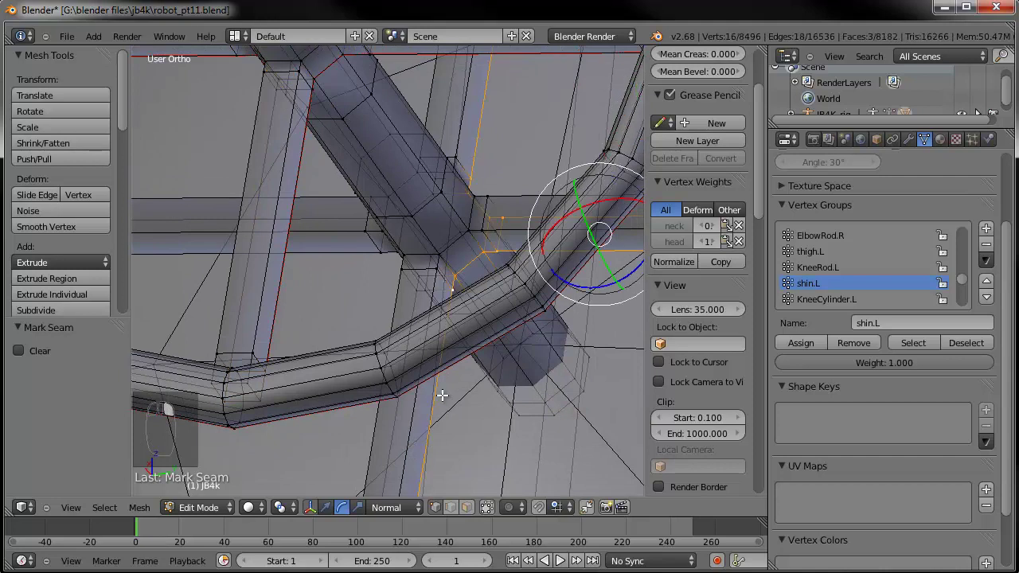
pyautogui.keyDown('alt'); pyautogui.keyDown('shift'); pyautogui.rightClick(409, 299); pyautogui.keyUp('shift'); pyautogui.keyUp('alt')
pyautogui.keyDown('alt'); pyautogui.keyDown('shift'); pyautogui.rightClick(336, 252); pyautogui.keyUp('shift'); pyautogui.keyUp('alt')
pyautogui.keyDown('alt'); pyautogui.keyDown('shift'); pyautogui.rightClick(338, 215); pyautogui.keyUp('shift'); pyautogui.keyUp('alt')
pyautogui.keyDown('alt'); pyautogui.keyDown('shift'); pyautogui.rightClick(443, 127); pyautogui.keyUp('shift'); pyautogui.keyUp('alt')
pyautogui.scroll(-2, 459, 316)
pyautogui.hotkey('ctrl', 'e')
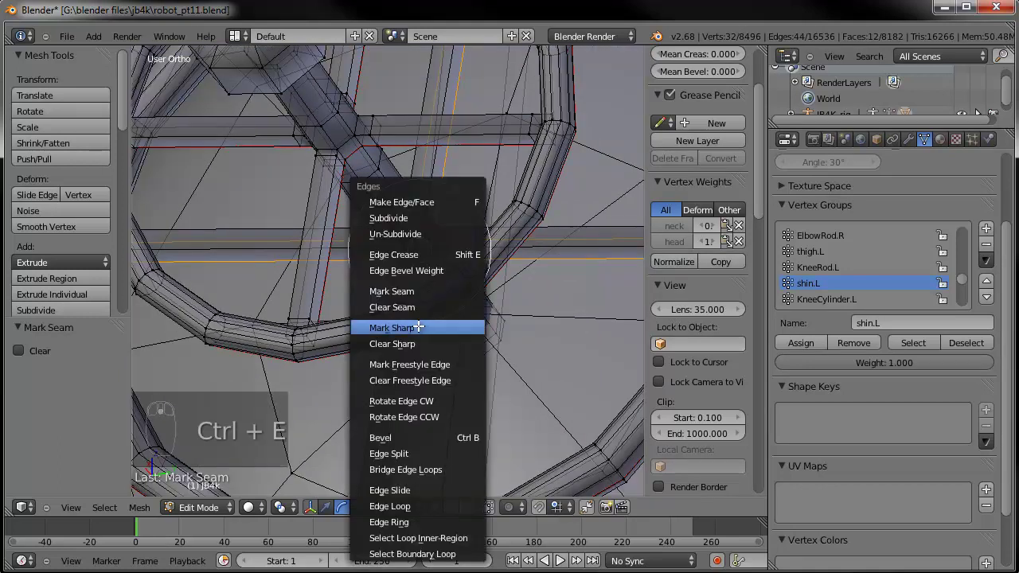
pyautogui.click(406, 290)
# Mark a lengthwise edge line along the antenna's central rod as a seam, then clear the selection.
pyautogui.moveTo(412, 294); pyautogui.dragTo(445, 298, button='middle')
pyautogui.keyDown('alt'); pyautogui.rightClick(463, 261); pyautogui.keyUp('alt')
pyautogui.keyDown('alt'); pyautogui.keyDown('shift'); pyautogui.rightClick(343, 213); pyautogui.keyUp('shift'); pyautogui.keyUp('alt')
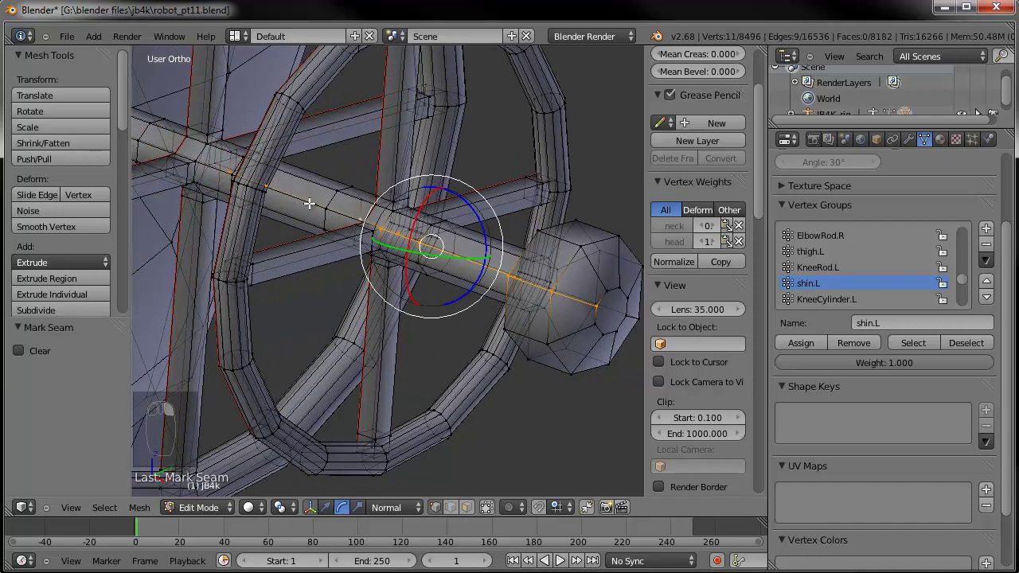
pyautogui.hotkey('ctrl', 'z')
pyautogui.moveTo(330, 215); pyautogui.dragTo(370, 230, button='middle')
pyautogui.keyDown('alt'); pyautogui.keyDown('shift'); pyautogui.rightClick(311, 204); pyautogui.keyUp('shift'); pyautogui.keyUp('alt')
pyautogui.keyDown('alt'); pyautogui.keyDown('shift'); pyautogui.rightClick(268, 191); pyautogui.keyUp('shift'); pyautogui.keyUp('alt')
pyautogui.hotkey('ctrl', 'e')
pyautogui.click(396, 234)
pyautogui.press('a')
# Select one vertical corner edge line on each of the first two teeth in the mouth opening.
pyautogui.scroll(-4, 415, 284)
pyautogui.scroll(-2, 415, 284)
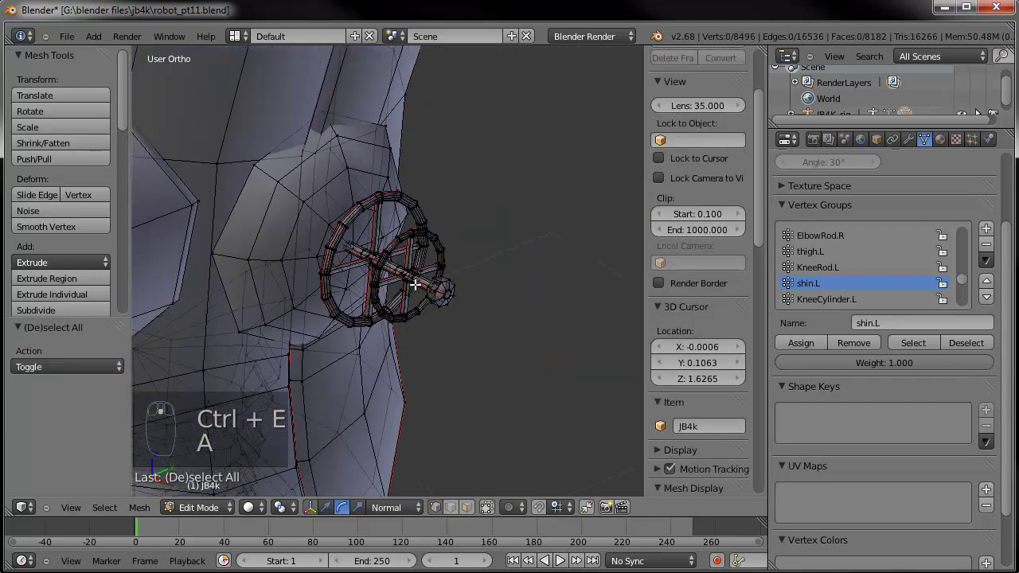
pyautogui.rightClick(254, 167)
pyautogui.moveTo(319, 247); pyautogui.dragTo(374, 157, button='middle')
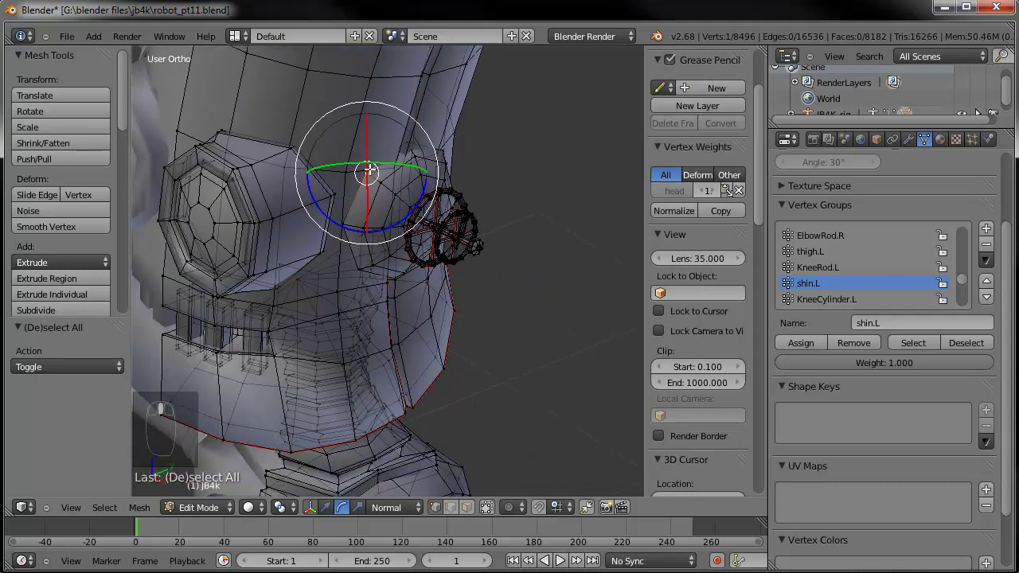
pyautogui.moveTo(356, 252); pyautogui.dragTo(389, 179, button='middle')
pyautogui.scroll(2, 389, 179)
pyautogui.keyDown('shift'); pyautogui.moveTo(215, 332); pyautogui.dragTo(332, 314, button='middle'); pyautogui.keyUp('shift')
pyautogui.scroll(2, 284, 308)
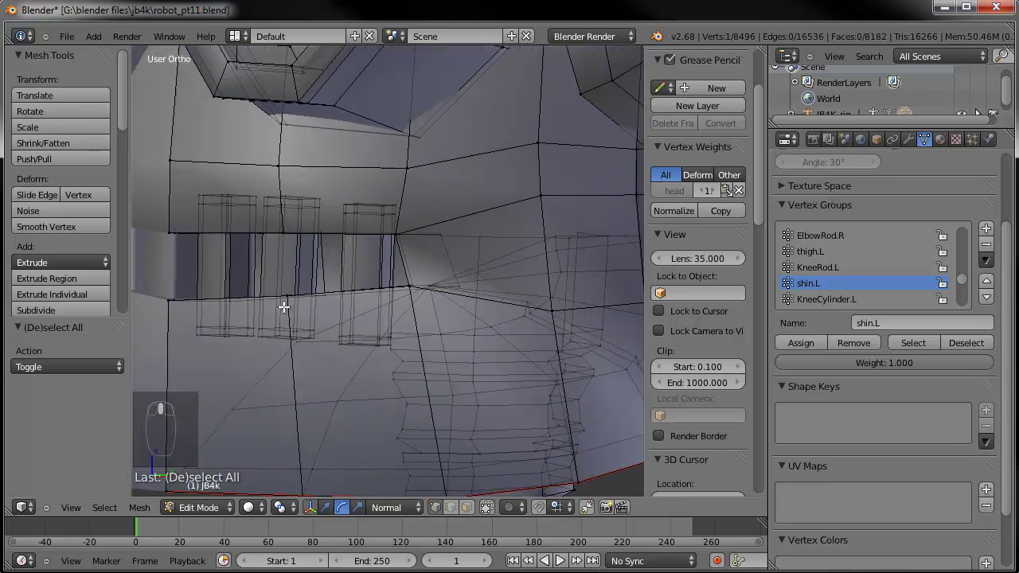
pyautogui.keyDown('alt'); pyautogui.rightClick(252, 262); pyautogui.keyUp('alt')
pyautogui.keyDown('alt'); pyautogui.keyDown('shift'); pyautogui.rightClick(324, 251); pyautogui.keyUp('shift'); pyautogui.keyUp('alt')
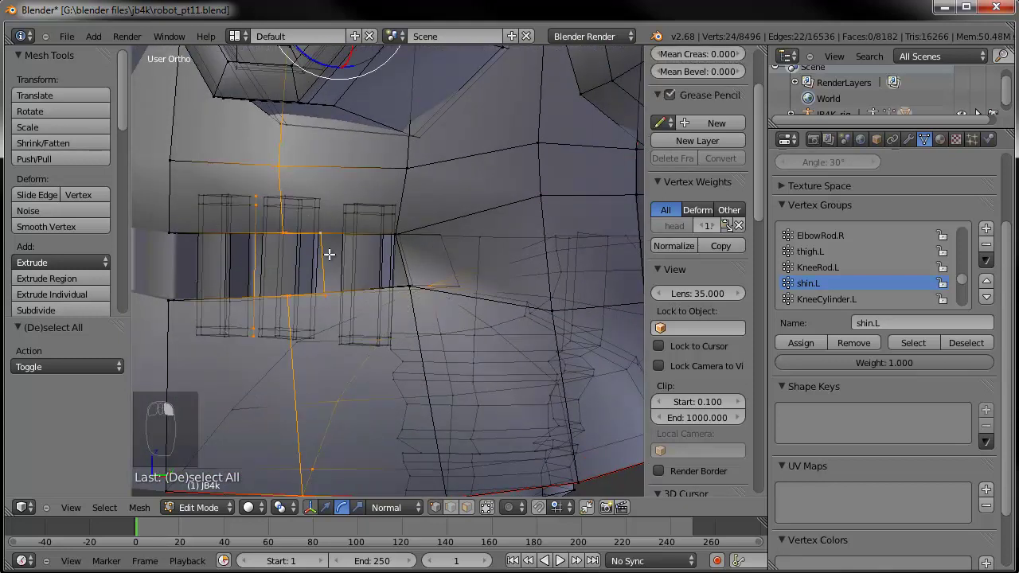
pyautogui.hotkey('ctrl', 'z')
pyautogui.hotkey('ctrl', 'z')
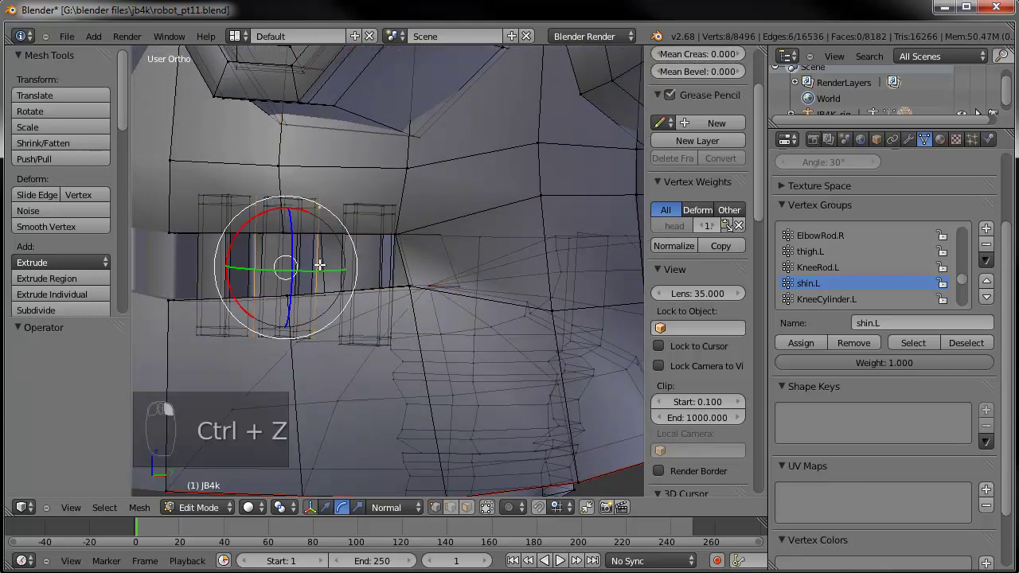
# Add the matching vertical corner edge line of the third tooth to the selection.
pyautogui.keyDown('alt'); pyautogui.keyDown('shift'); pyautogui.rightClick(395, 266); pyautogui.keyUp('shift'); pyautogui.keyUp('alt')
pyautogui.hotkey('ctrl', 'z')
pyautogui.moveTo(393, 261)
pyautogui.mouseDown(button='middle')
pyautogui.moveTo(378, 261)
pyautogui.moveTo(400, 269)
pyautogui.mouseUp(button='middle')
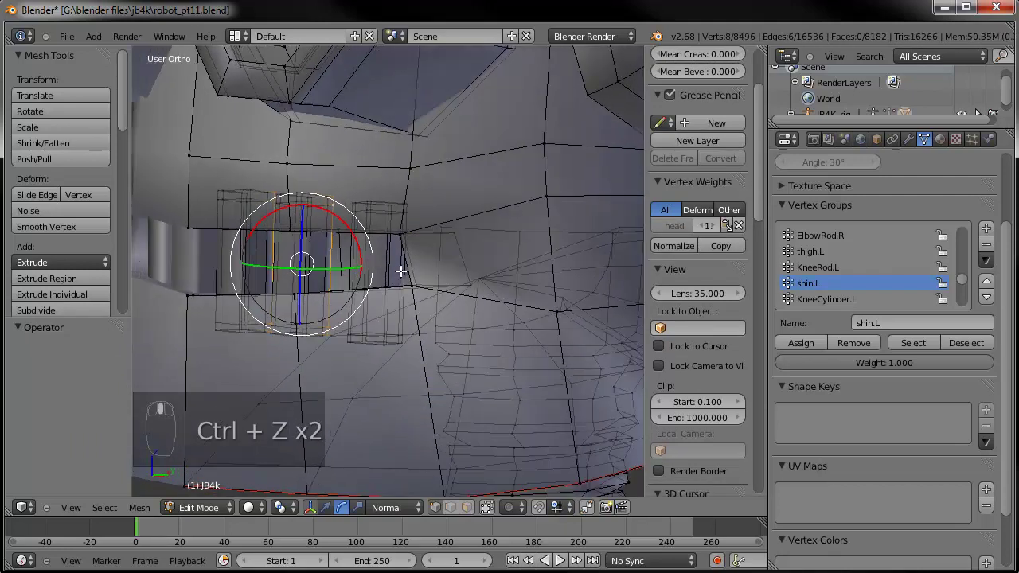
pyautogui.keyDown('alt'); pyautogui.keyDown('shift'); pyautogui.rightClick(402, 275); pyautogui.keyUp('shift'); pyautogui.keyUp('alt')
pyautogui.hotkey('ctrl', 'z')
pyautogui.keyDown('alt'); pyautogui.keyDown('shift'); pyautogui.rightClick(406, 280); pyautogui.keyUp('shift'); pyautogui.keyUp('alt')
# Extend the teeth selection with neighbouring corner vertices at the upper and lower ends of the tooth blocks.
pyautogui.moveTo(351, 239); pyautogui.dragTo(391, 198, button='middle')
pyautogui.keyDown('shift'); pyautogui.rightClick(373, 133); pyautogui.keyUp('shift')
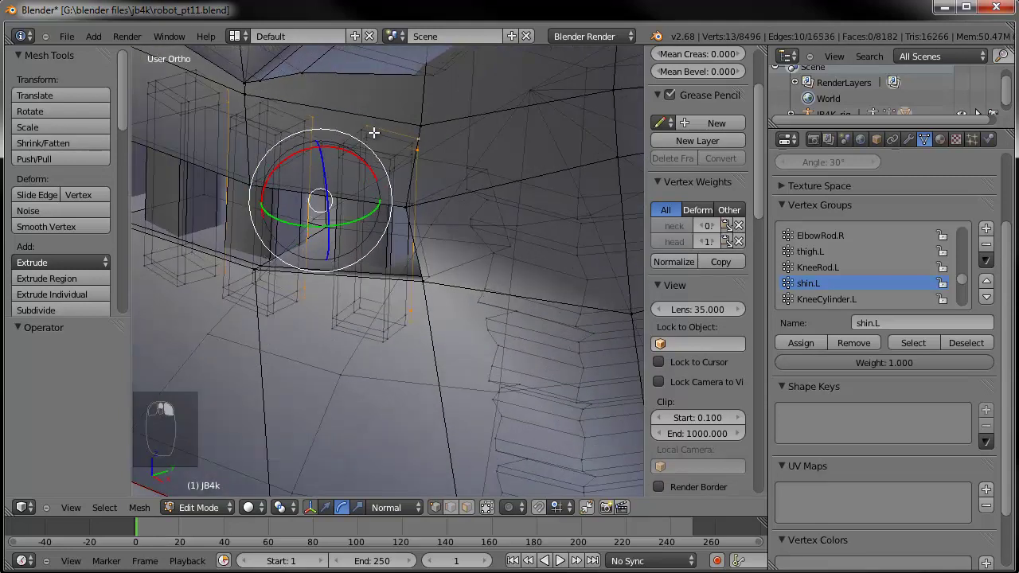
pyautogui.keyDown('shift'); pyautogui.rightClick(296, 112); pyautogui.keyUp('shift')
pyautogui.keyDown('shift'); pyautogui.rightClick(204, 72); pyautogui.keyUp('shift')
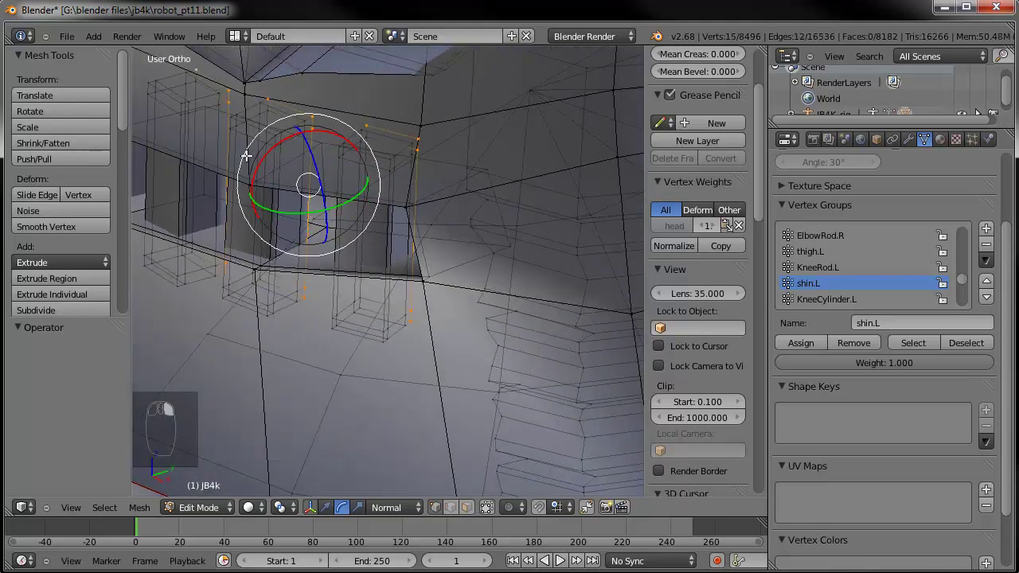
pyautogui.keyDown('shift'); pyautogui.rightClick(207, 259); pyautogui.keyUp('shift')
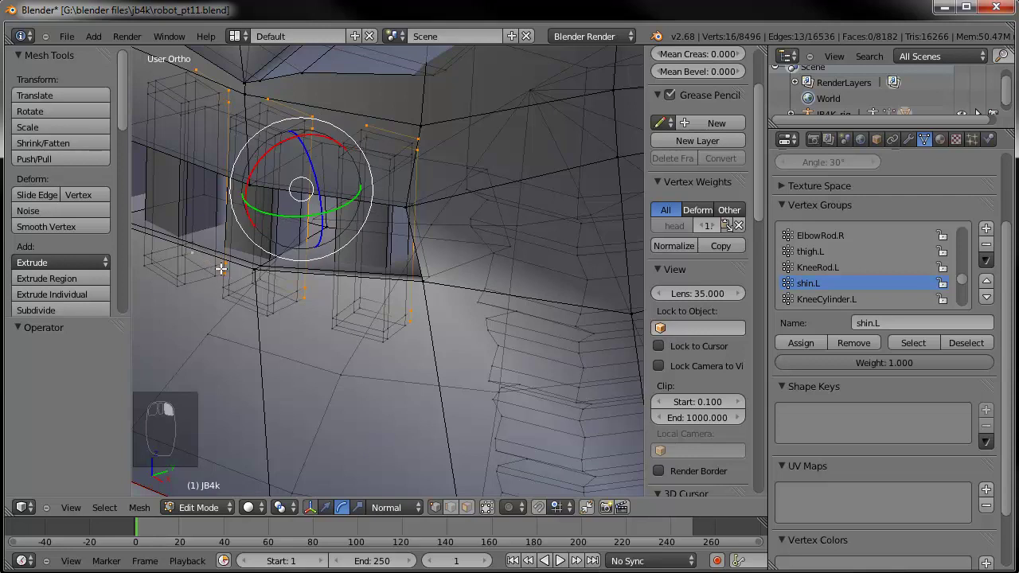
pyautogui.keyDown('shift'); pyautogui.rightClick(288, 290); pyautogui.keyUp('shift')
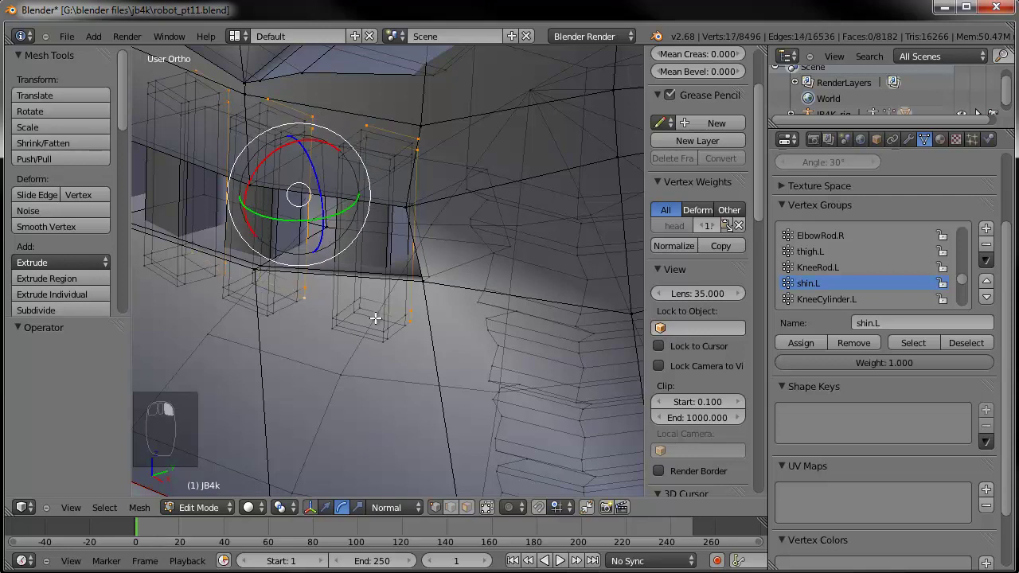
pyautogui.press('l')
pyautogui.hotkey('ctrl', 'z')
pyautogui.hotkey('ctrl', 'z')
pyautogui.hotkey('ctrl', 'z')
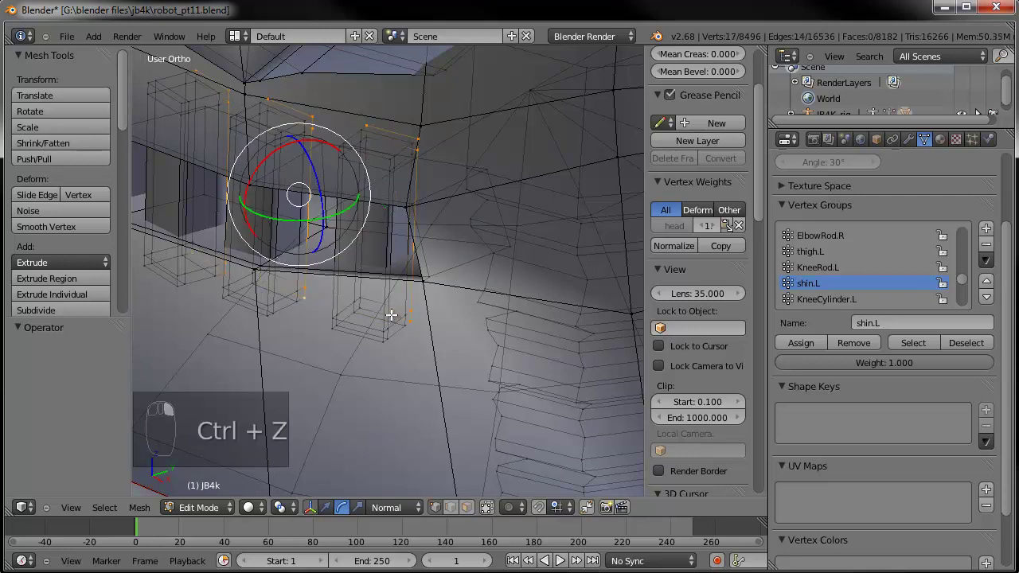
# Add further edges around the ends of the three teeth, undoing the additions that select whole faces.
pyautogui.keyDown('alt'); pyautogui.keyDown('shift'); pyautogui.rightClick(397, 152); pyautogui.keyUp('shift'); pyautogui.keyUp('alt')
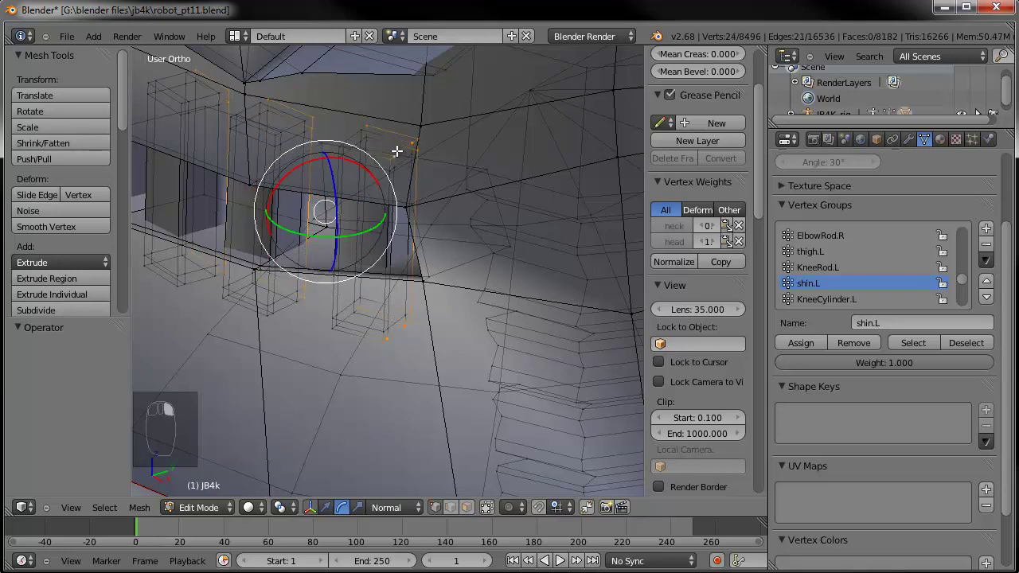
pyautogui.keyDown('alt'); pyautogui.keyDown('shift'); pyautogui.rightClick(294, 129); pyautogui.keyUp('shift'); pyautogui.keyUp('alt')
pyautogui.keyDown('shift'); pyautogui.rightClick(203, 96); pyautogui.keyUp('shift')
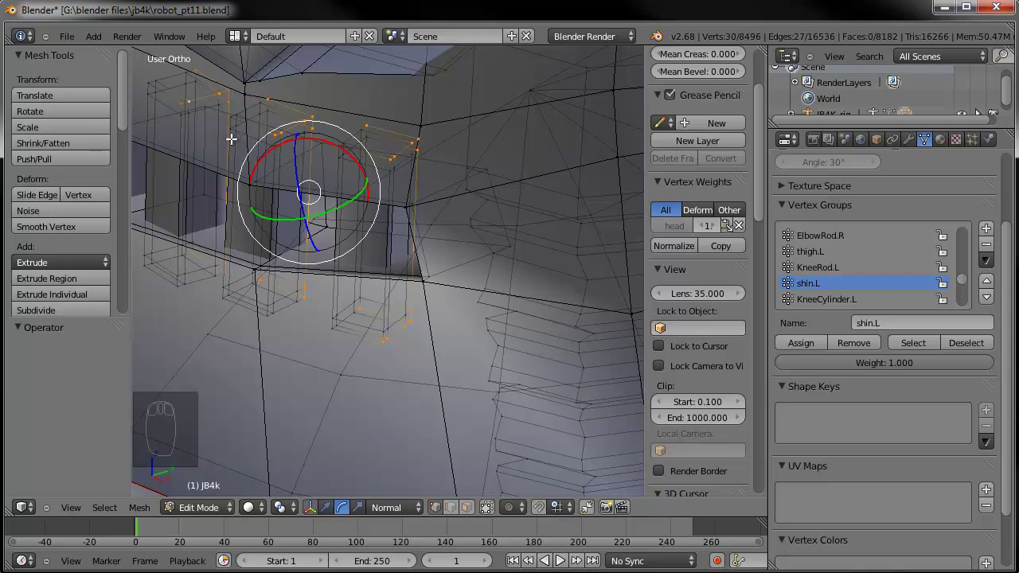
pyautogui.keyDown('shift'); pyautogui.rightClick(169, 74); pyautogui.keyUp('shift')
pyautogui.keyDown('shift'); pyautogui.rightClick(170, 259); pyautogui.keyUp('shift')
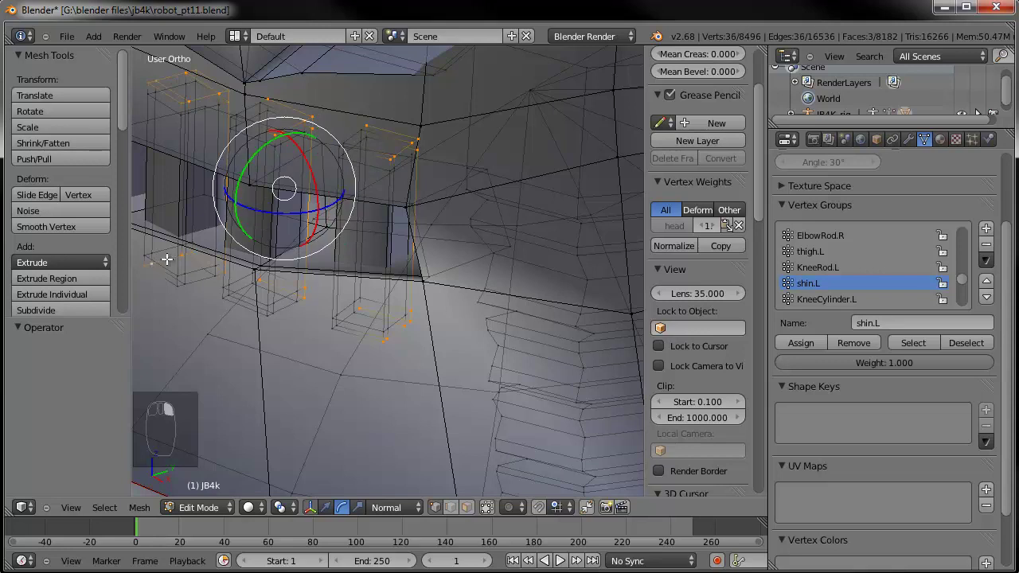
pyautogui.hotkey('ctrl', 'z')
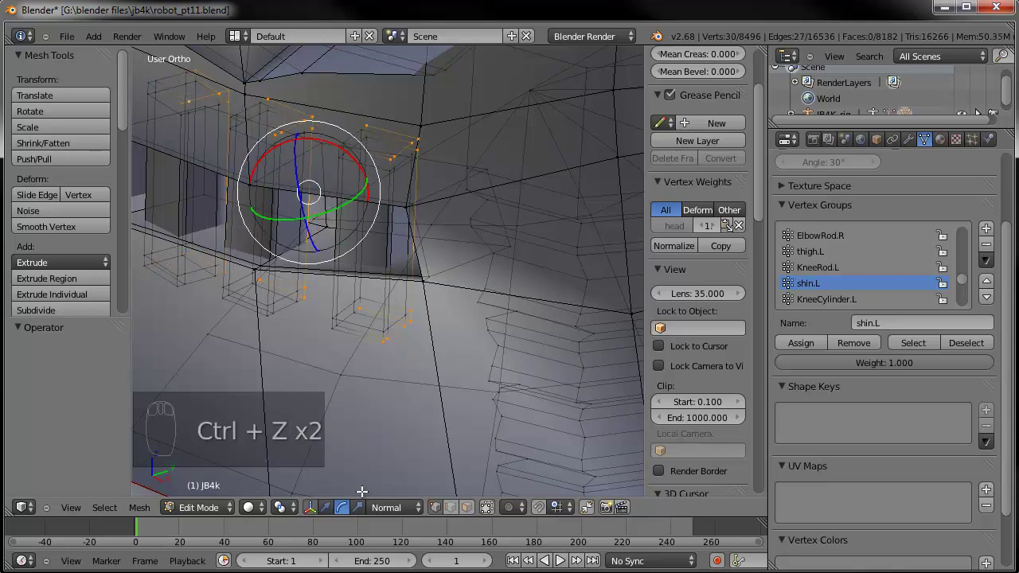
# Switch to edge selection, add the missing end edges of the three teeth, mark all as seams and clear the selection.
pyautogui.click(450, 507)
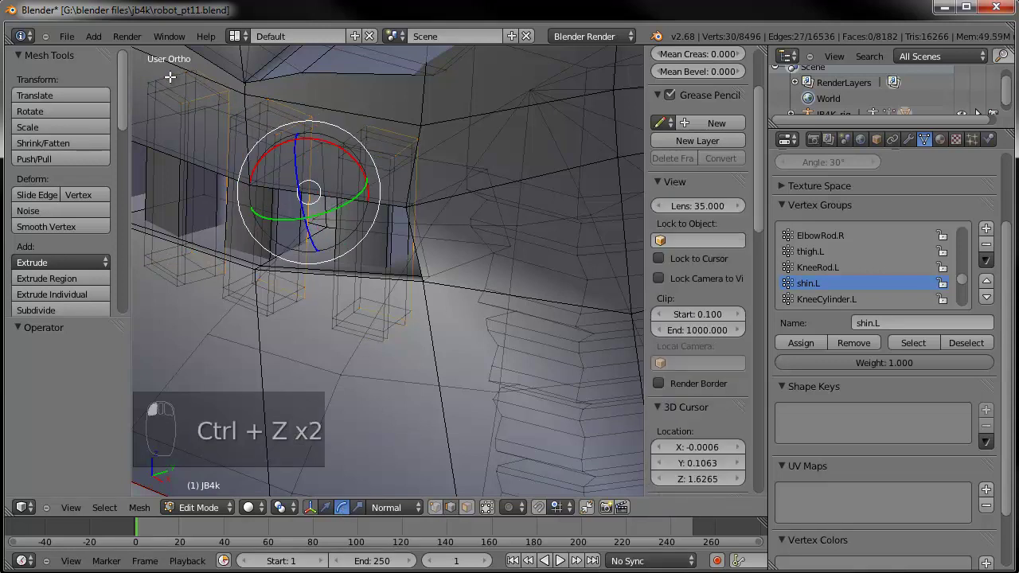
pyautogui.keyDown('alt'); pyautogui.keyDown('shift'); pyautogui.rightClick(170, 78); pyautogui.keyUp('shift'); pyautogui.keyUp('alt')
pyautogui.keyDown('alt'); pyautogui.keyDown('shift'); pyautogui.rightClick(168, 261); pyautogui.keyUp('shift'); pyautogui.keyUp('alt')
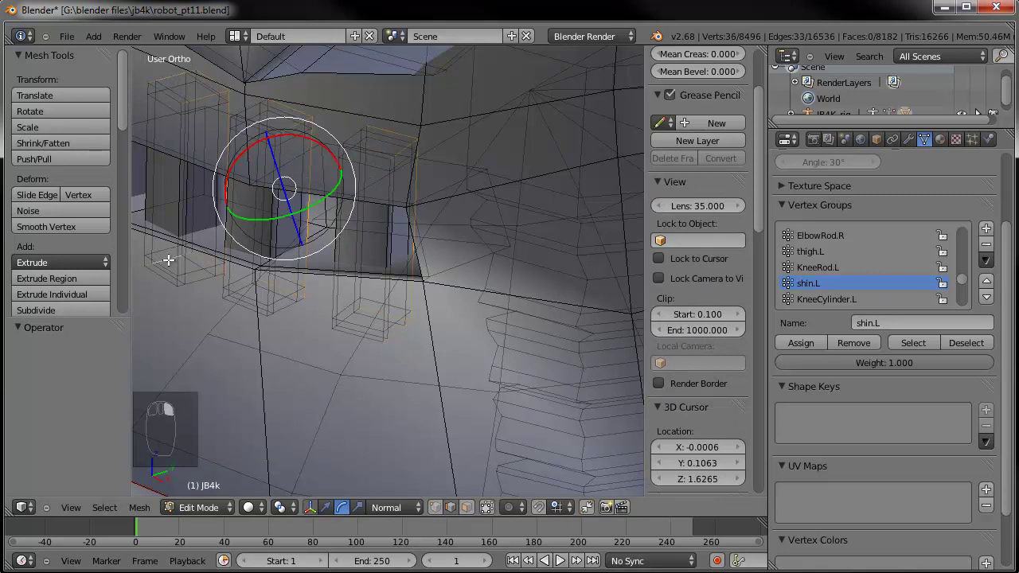
pyautogui.keyDown('shift'); pyautogui.rightClick(242, 286); pyautogui.keyUp('shift')
pyautogui.keyDown('shift'); pyautogui.rightClick(252, 102); pyautogui.keyUp('shift')
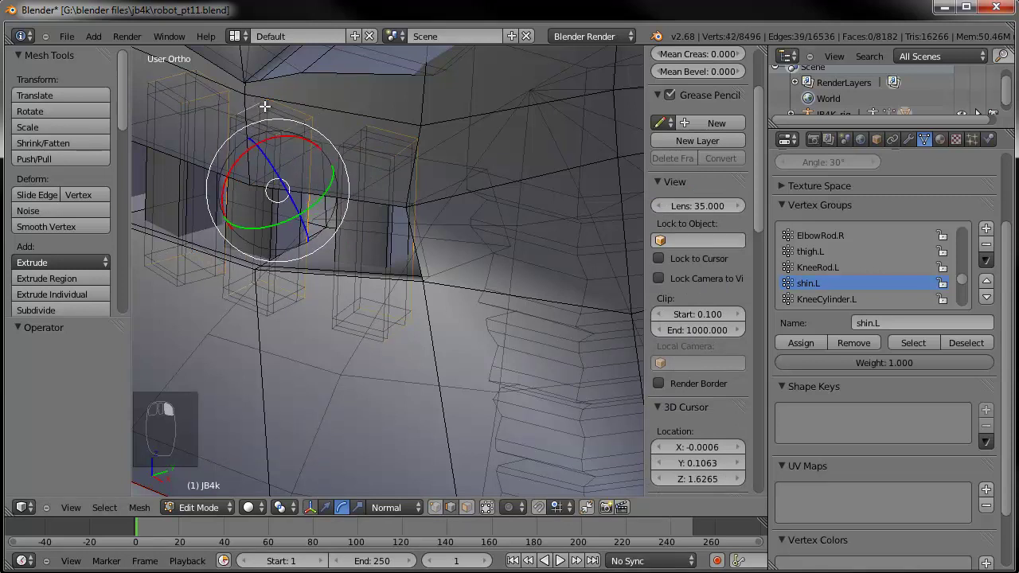
pyautogui.keyDown('shift'); pyautogui.rightClick(363, 192); pyautogui.keyUp('shift')
pyautogui.keyDown('shift'); pyautogui.rightClick(350, 317); pyautogui.keyUp('shift')
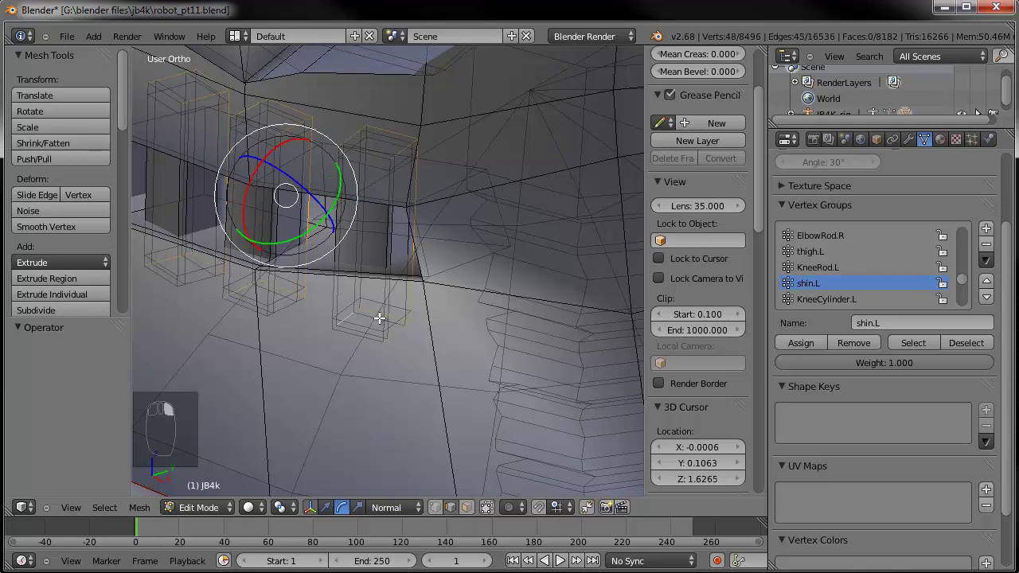
pyautogui.hotkey('ctrl', 'e')
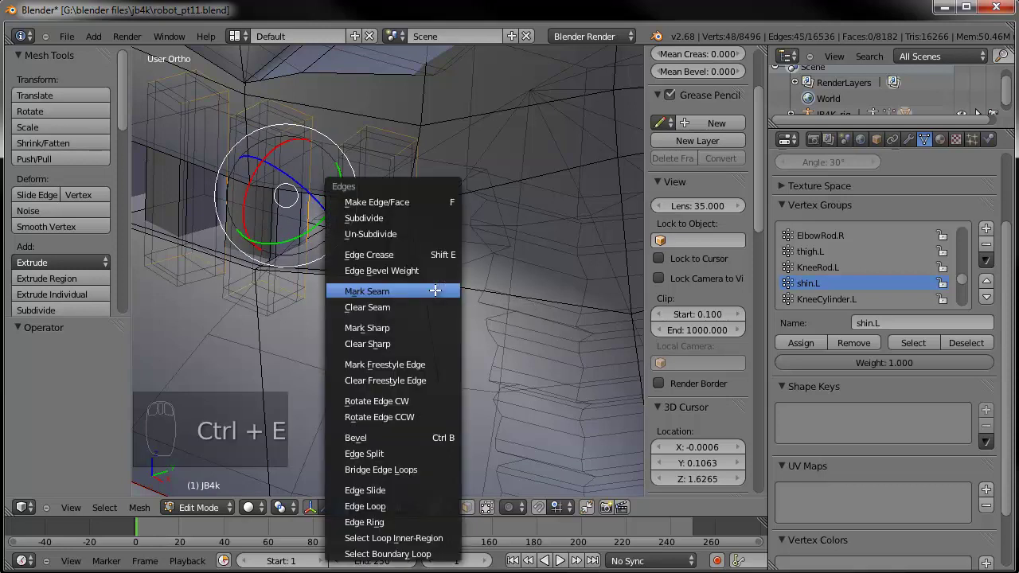
pyautogui.click(434, 291)
pyautogui.press('a')
# Select the vertical edge line on the torso's side above and below the shoulder socket and mark it as a seam.
pyautogui.scroll(-2, 432, 291)
pyautogui.scroll(-8, 433, 290)
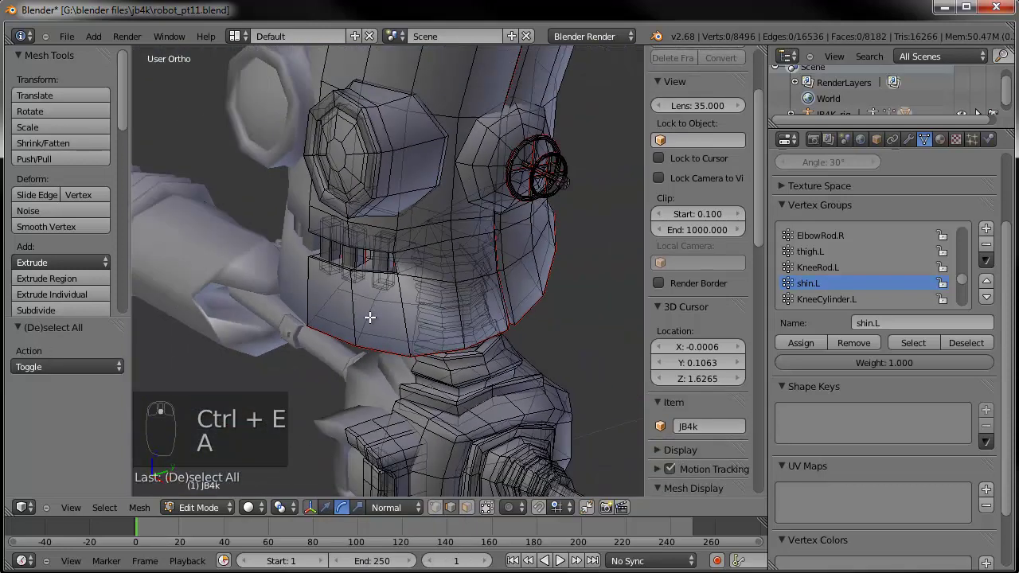
pyautogui.keyDown('shift'); pyautogui.moveTo(401, 442); pyautogui.dragTo(358, 323, button='middle'); pyautogui.keyUp('shift')
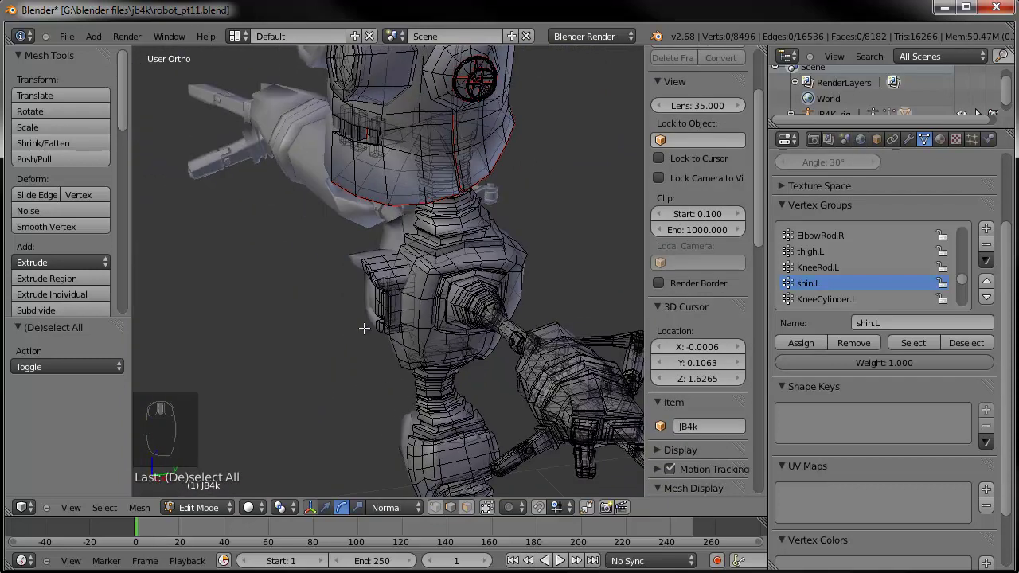
pyautogui.scroll(5, 359, 303)
pyautogui.moveTo(586, 281); pyautogui.dragTo(417, 291, button='middle')
pyautogui.keyDown('alt'); pyautogui.rightClick(462, 215); pyautogui.keyUp('alt')
pyautogui.scroll(-2, 449, 255)
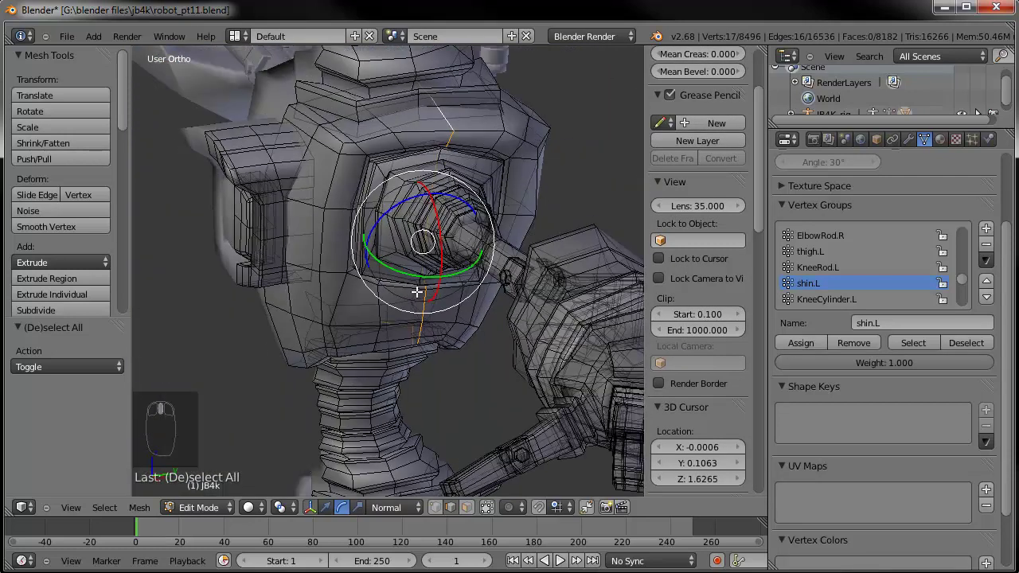
pyautogui.hotkey('ctrl', 'e')
pyautogui.click(390, 291)
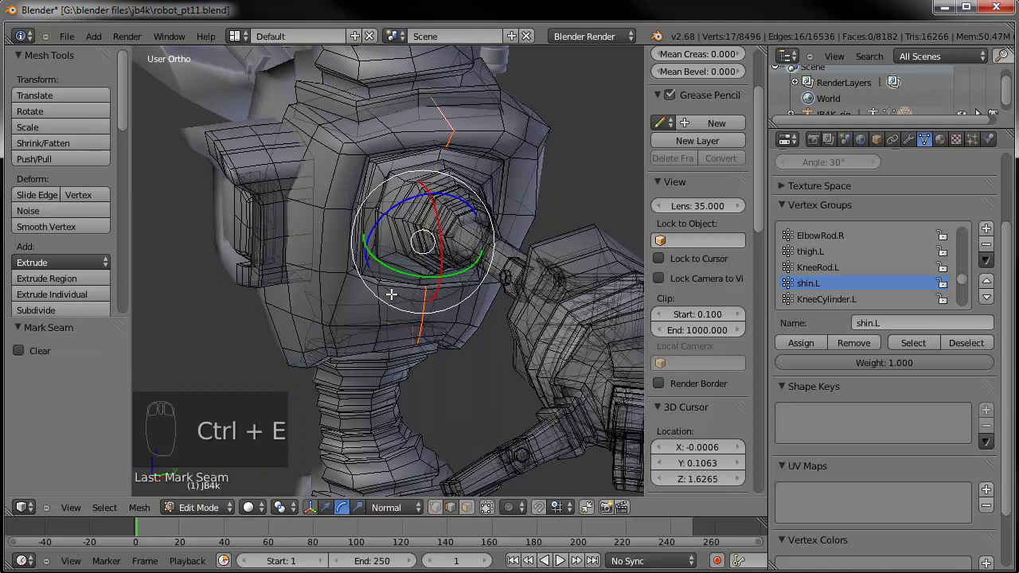
# Select the outer front edge line running around the raised C-shaped frame on the chest.
pyautogui.moveTo(400, 283); pyautogui.dragTo(385, 313, button='middle')
pyautogui.keyDown('shift'); pyautogui.moveTo(343, 269); pyautogui.dragTo(437, 291, button='middle'); pyautogui.keyUp('shift')
pyautogui.scroll(3, 437, 292)
pyautogui.keyDown('shift'); pyautogui.moveTo(306, 269); pyautogui.dragTo(417, 216, button='middle'); pyautogui.keyUp('shift')
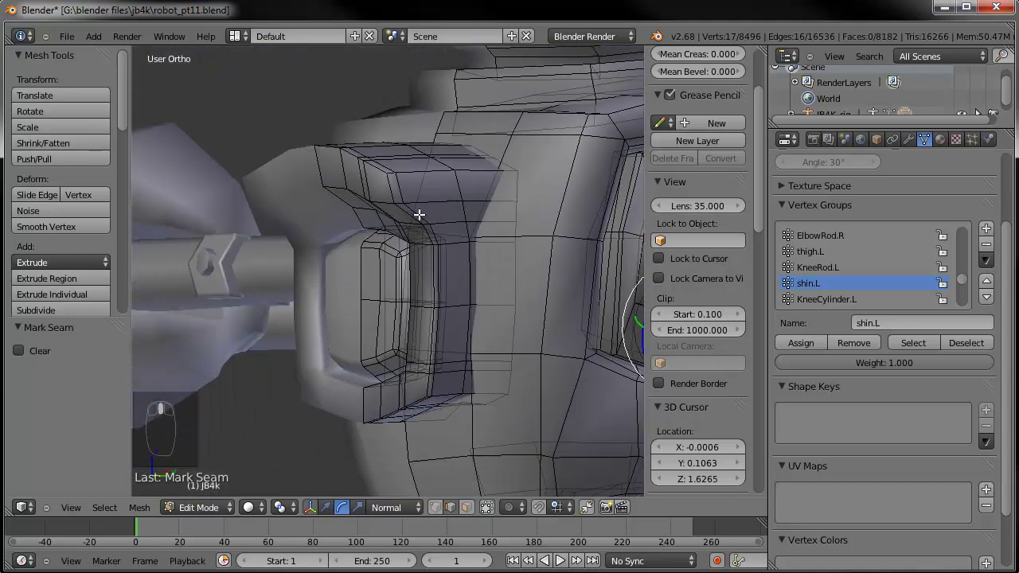
pyautogui.keyDown('alt'); pyautogui.rightClick(430, 202); pyautogui.keyUp('alt')
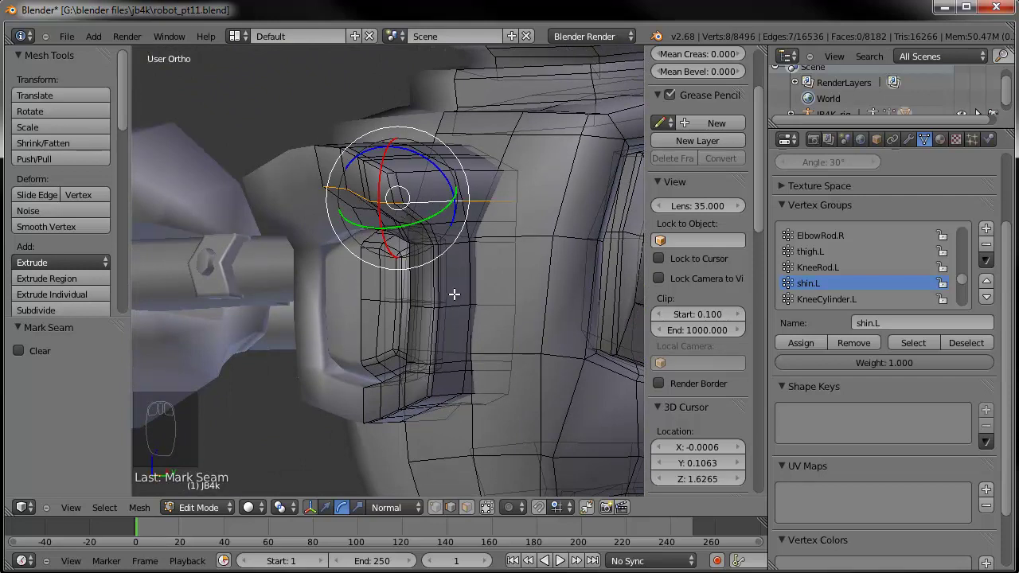
pyautogui.moveTo(385, 235); pyautogui.dragTo(523, 288, button='middle')
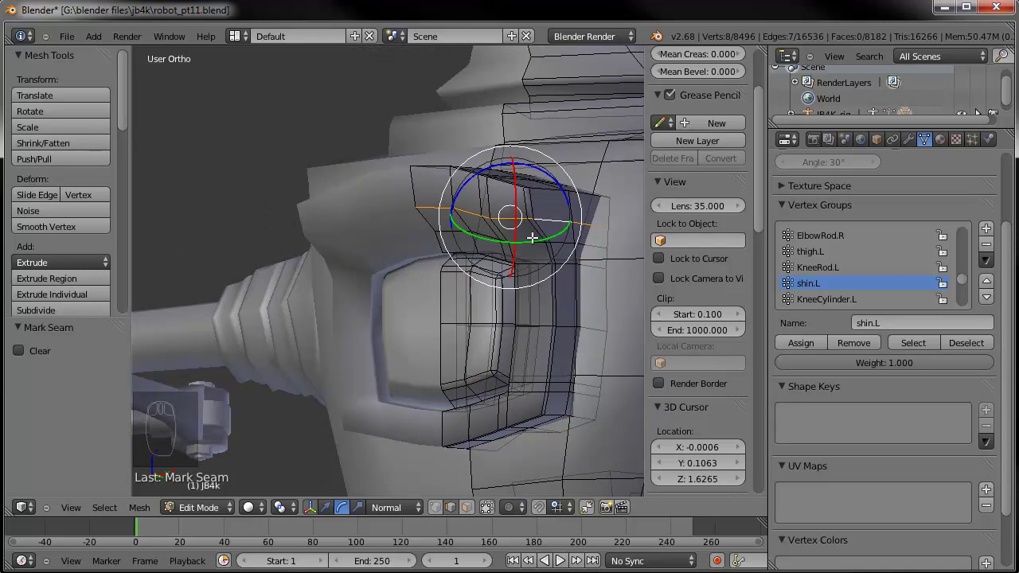
pyautogui.keyDown('alt'); pyautogui.rightClick(526, 206); pyautogui.keyUp('alt')
pyautogui.keyDown('alt'); pyautogui.keyDown('shift'); pyautogui.rightClick(531, 204); pyautogui.keyUp('shift'); pyautogui.keyUp('alt')
pyautogui.moveTo(544, 297); pyautogui.dragTo(394, 307, button='middle')
pyautogui.moveTo(492, 338); pyautogui.dragTo(487, 334, button='middle')
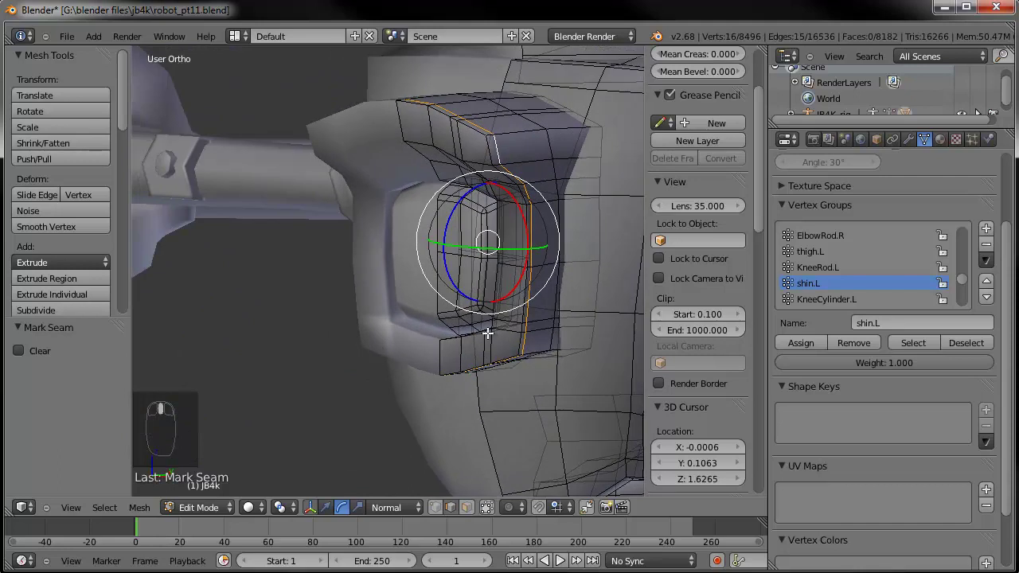
pyautogui.hotkey('ctrl', 'e')
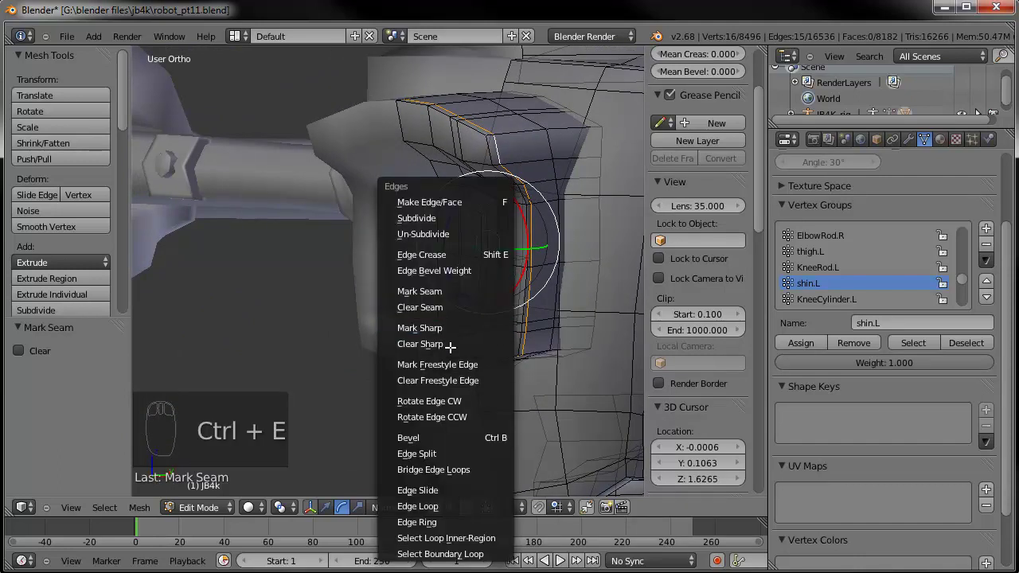
pyautogui.click(449, 307)
pyautogui.click(453, 298)
pyautogui.hotkey('ctrl', 'z')
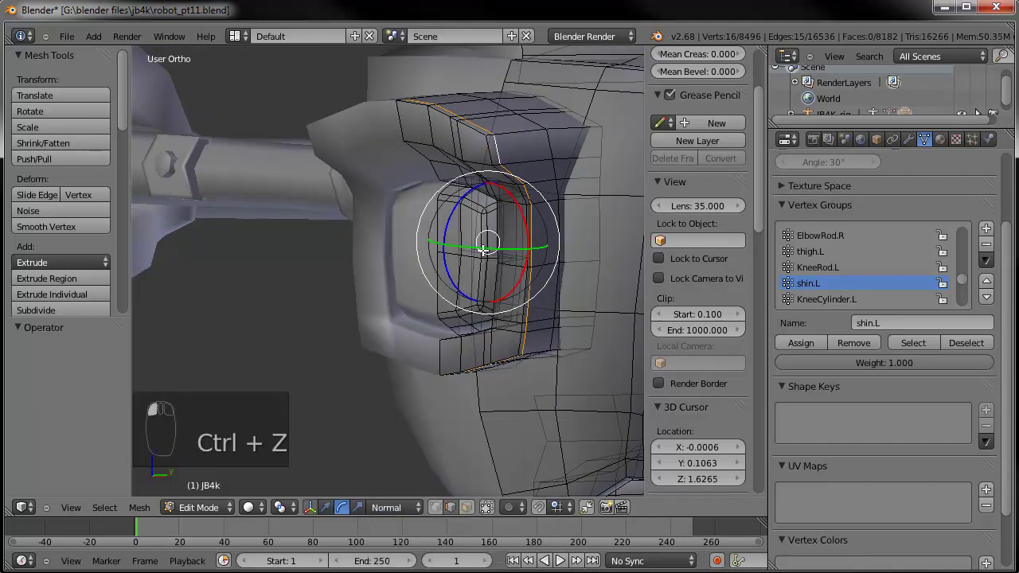
pyautogui.hotkey('ctrl', 'e')
pyautogui.click(484, 249)
pyautogui.moveTo(482, 248); pyautogui.dragTo(478, 237)
pyautogui.rightClick(478, 238)
pyautogui.hotkey('ctrl', 'z')
pyautogui.hotkey('ctrl', 'z')
pyautogui.hotkey('ctrl', 'z')
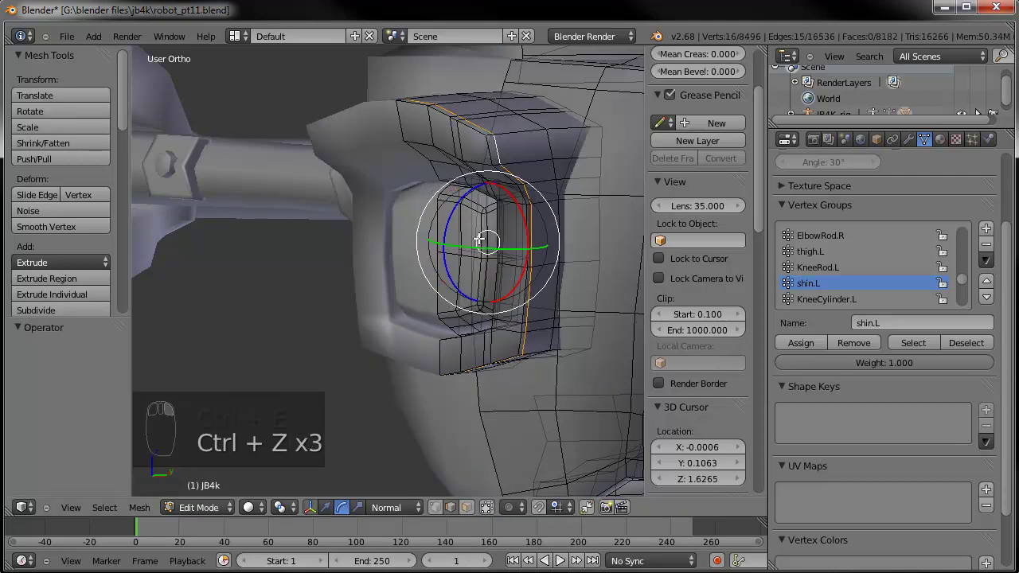
pyautogui.hotkey('ctrl', 'z')
# Mark the selected outer front edge line of the C-shaped chest frame as a seam.
pyautogui.hotkey('ctrl', 'e')
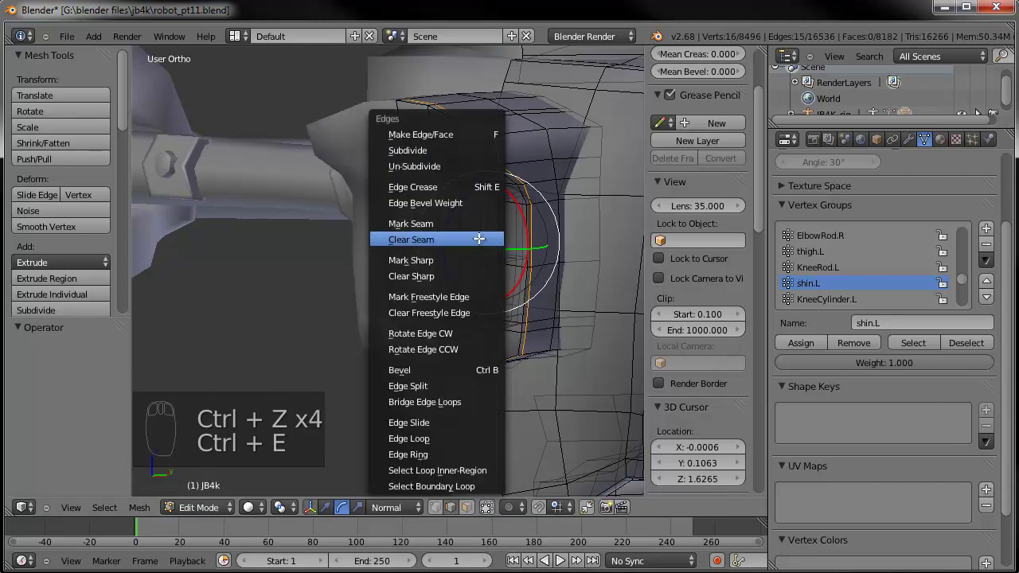
pyautogui.click(410, 222)
pyautogui.moveTo(468, 282); pyautogui.dragTo(408, 264, button='middle')
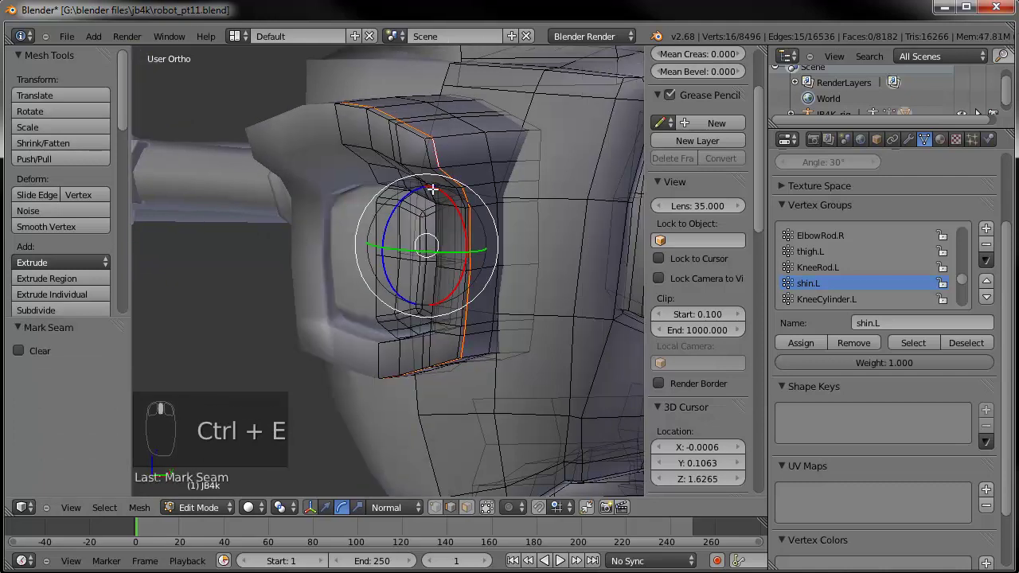
# Select the two edges running back from the chest frame's upper outer corner to the torso and mark them as a seam.
pyautogui.rightClick(458, 137)
pyautogui.press('c')
pyautogui.click(410, 149)
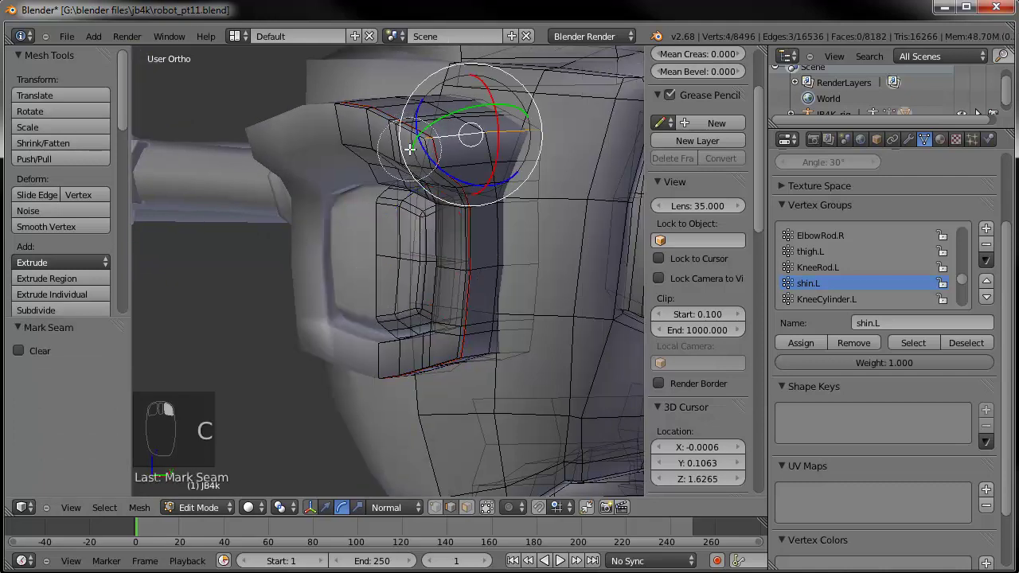
pyautogui.middleClick(410, 149)
pyautogui.press('Escape')
pyautogui.moveTo(497, 172); pyautogui.dragTo(446, 154, button='middle')
pyautogui.hotkey('ctrl', 'e')
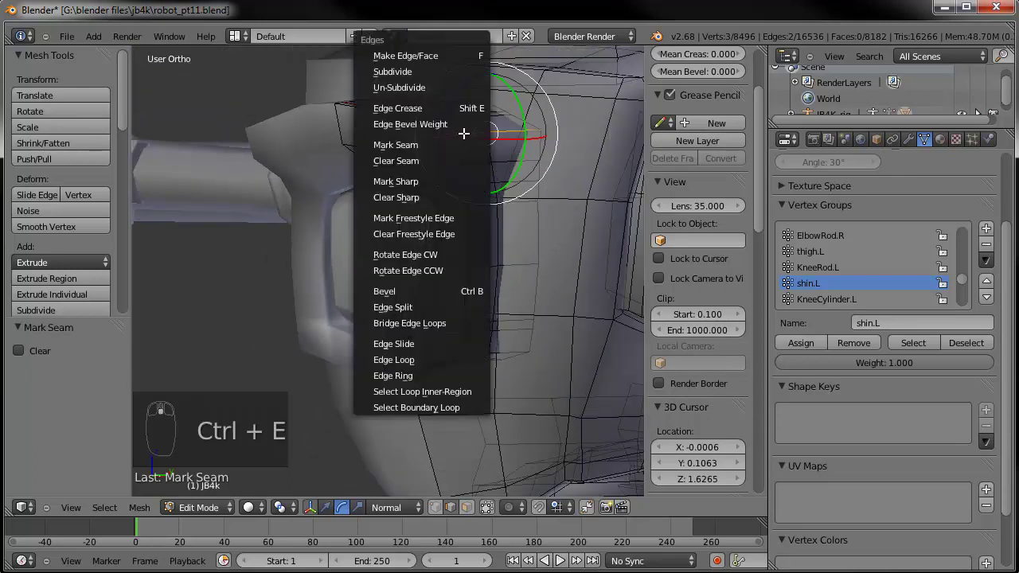
pyautogui.click(420, 146)
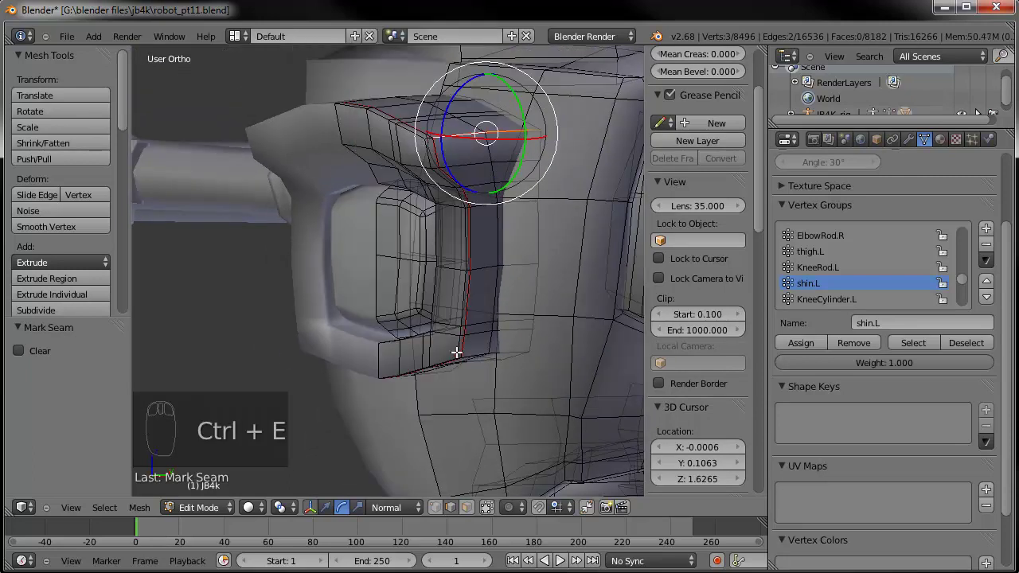
# Select the edges running back from the chest frame's lower outer corner, undo the wrong edge marking and mark them as a seam.
pyautogui.keyDown('shift'); pyautogui.rightClick(515, 348); pyautogui.keyUp('shift')
pyautogui.hotkey('ctrl', 'e')
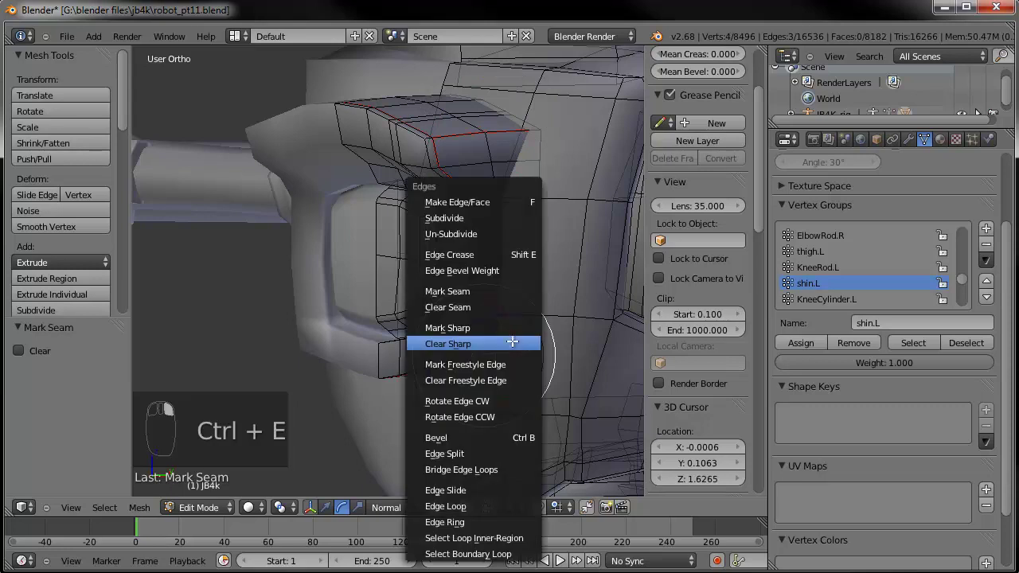
pyautogui.click(506, 327)
pyautogui.hotkey('ctrl', 'z')
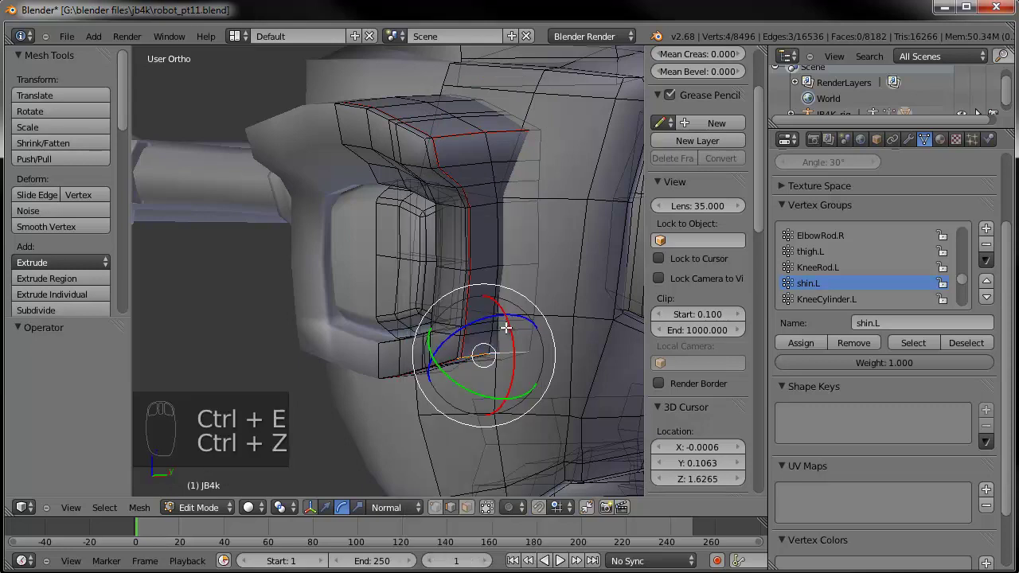
pyautogui.hotkey('ctrl', 'e')
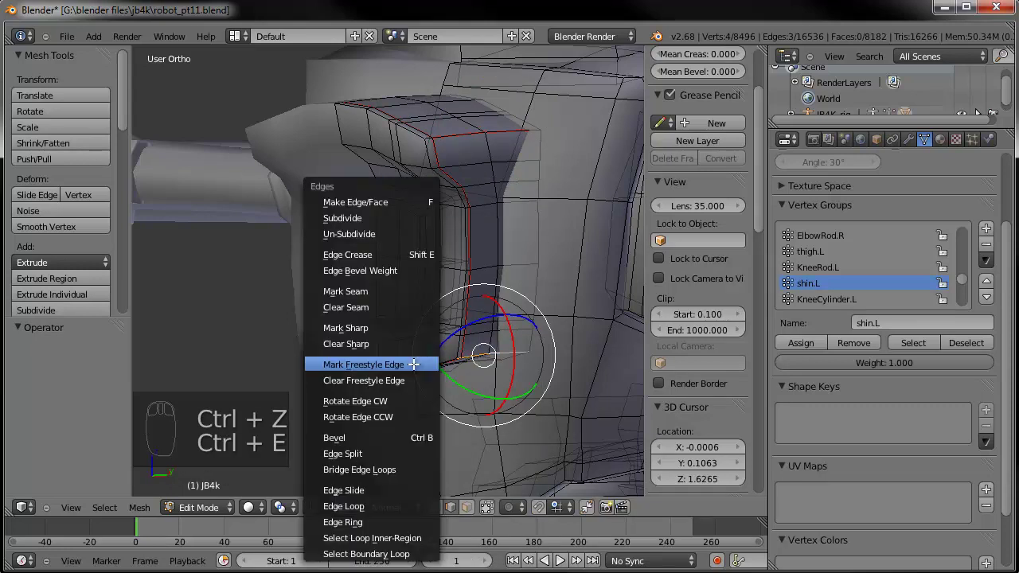
pyautogui.click(380, 290)
# Clear the selection and review the seams marked so far on the head and torso.
pyautogui.moveTo(380, 291); pyautogui.dragTo(437, 364, button='middle')
pyautogui.rightClick(400, 245)
pyautogui.scroll(-4, 424, 334)
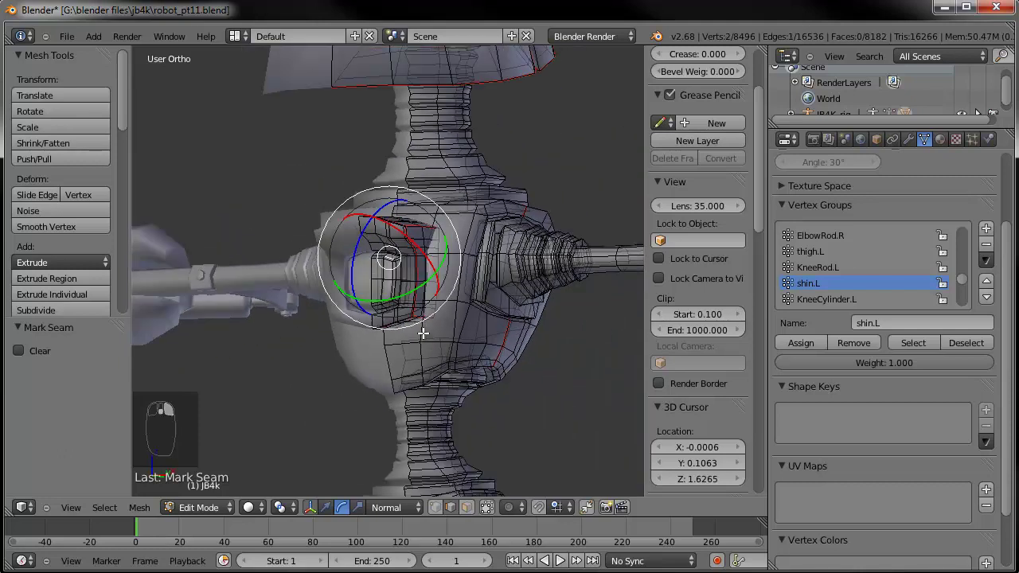
pyautogui.moveTo(430, 343); pyautogui.dragTo(488, 299, button='middle')
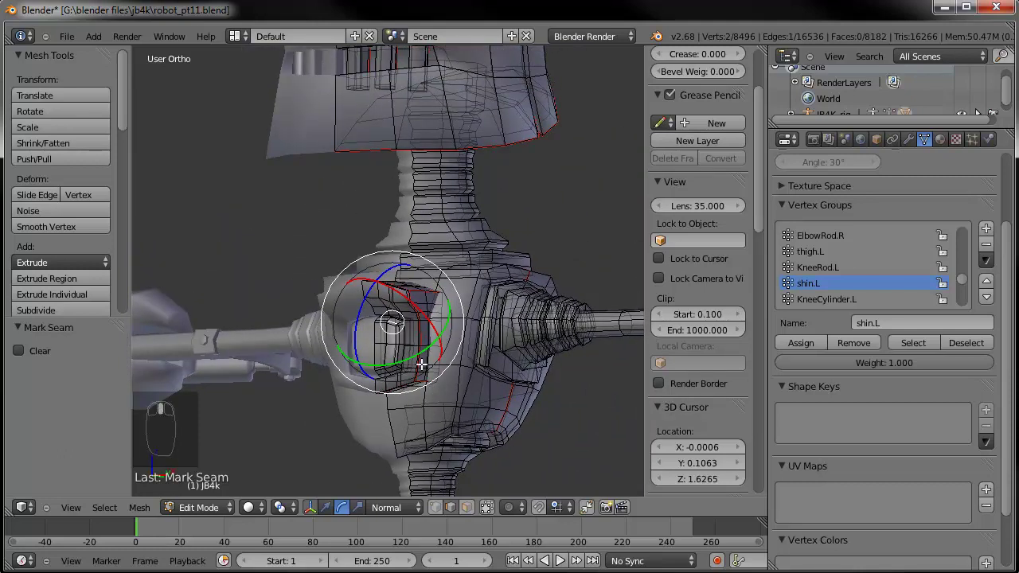
pyautogui.keyDown('shift'); pyautogui.moveTo(396, 238); pyautogui.dragTo(405, 403, button='middle'); pyautogui.keyUp('shift')
pyautogui.rightClick(401, 79)
pyautogui.moveTo(399, 147); pyautogui.dragTo(403, 77, button='middle')
pyautogui.press('a')
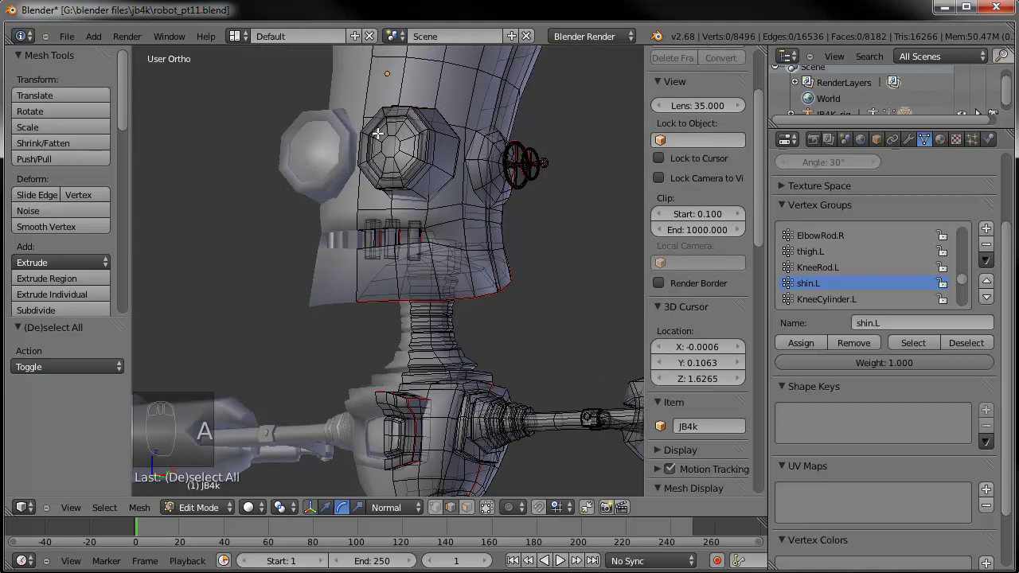
pyautogui.scroll(-2, 378, 223)
pyautogui.moveTo(377, 223); pyautogui.dragTo(384, 163, button='middle')
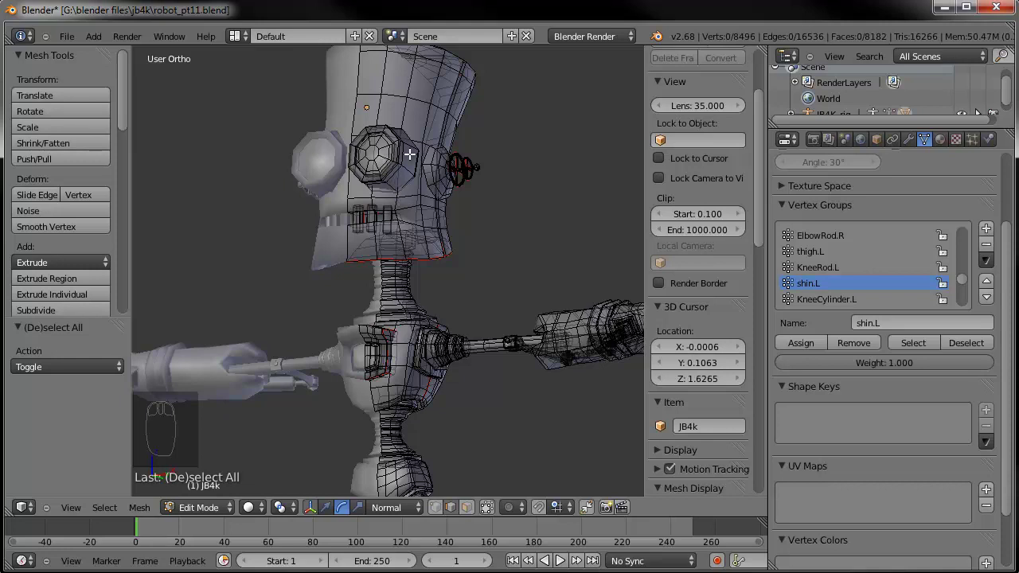
pyautogui.scroll(-2, 373, 169)
pyautogui.scroll(-1, 439, 234)
pyautogui.scroll(2, 399, 280)
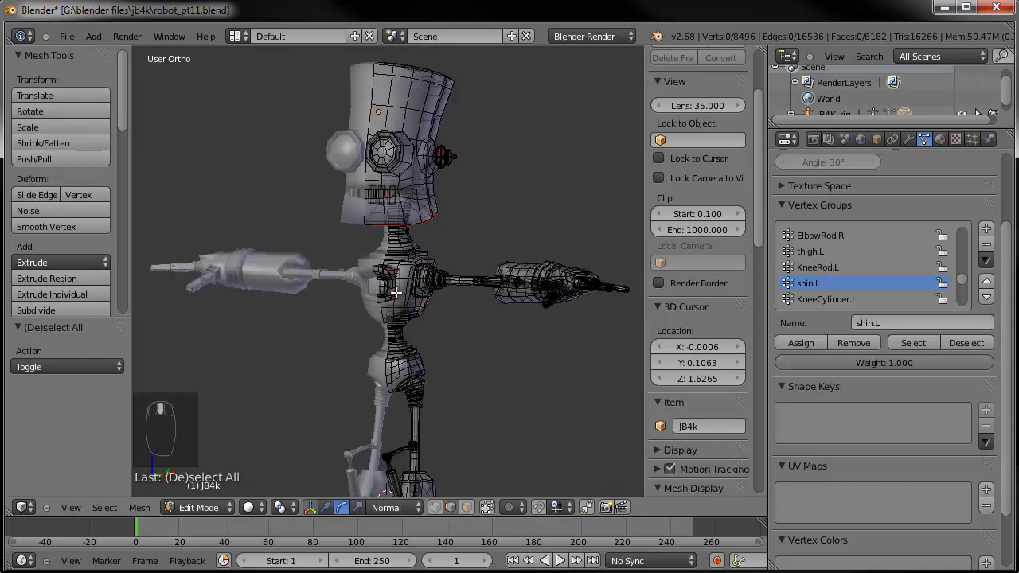
pyautogui.scroll(3, 382, 230)
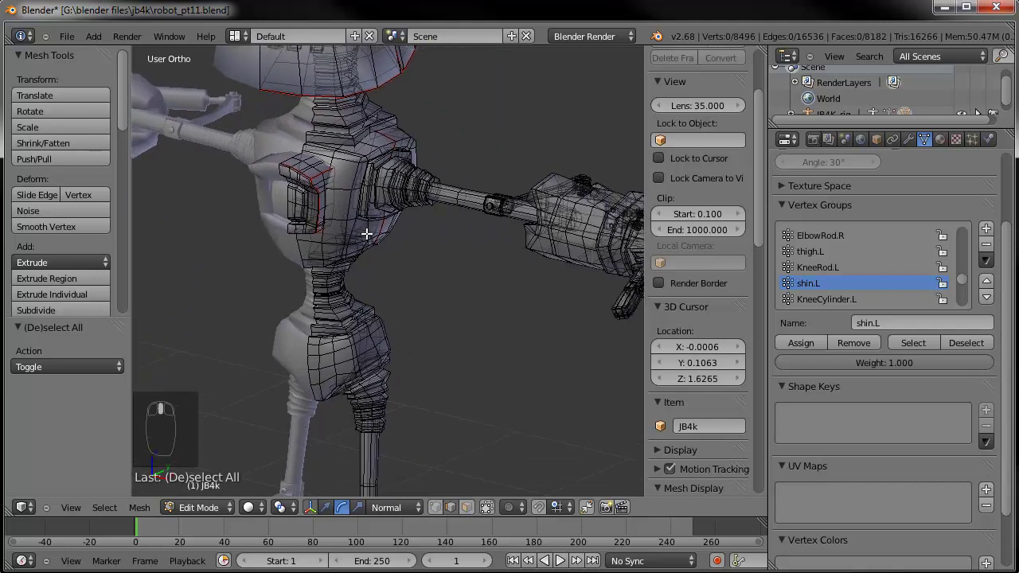
# Select the edge line along the torso's lower rim above the waist and add the adjoining rim edges.
pyautogui.moveTo(368, 261); pyautogui.dragTo(323, 150, button='middle')
pyautogui.scroll(3, 451, 275)
pyautogui.moveTo(414, 247); pyautogui.dragTo(394, 242, button='middle')
pyautogui.scroll(5, 387, 345)
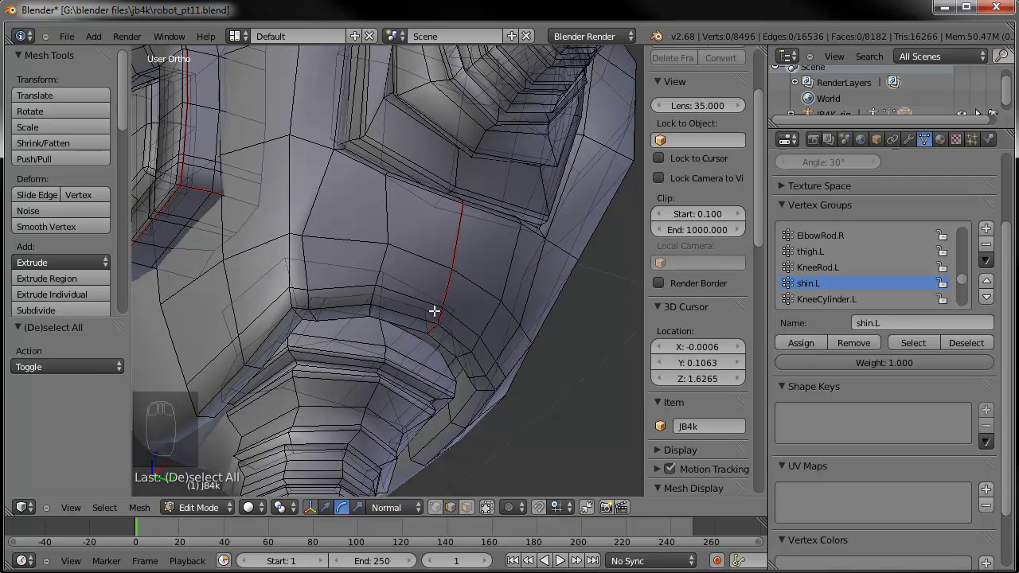
pyautogui.keyDown('alt'); pyautogui.rightClick(402, 306); pyautogui.keyUp('alt')
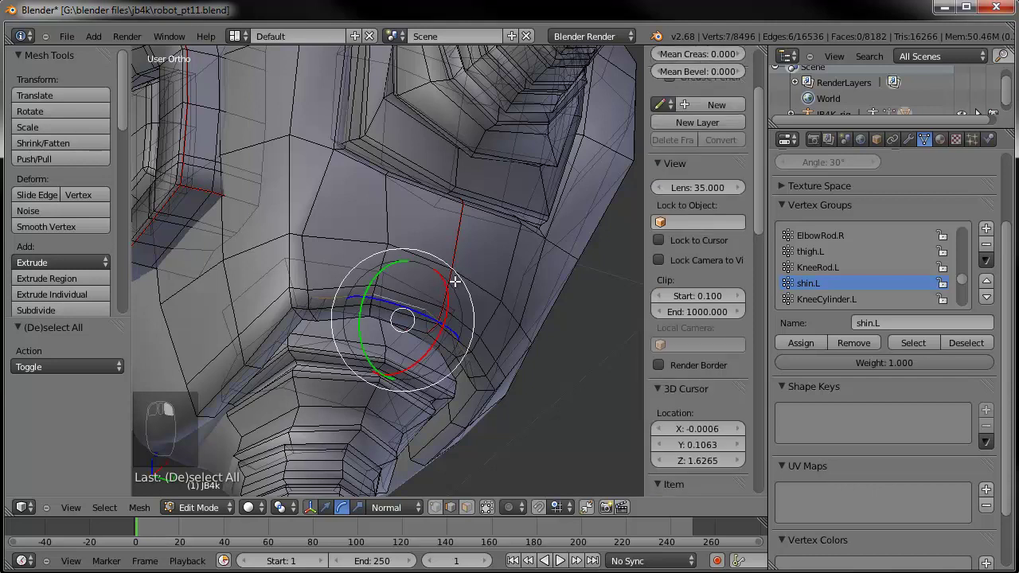
pyautogui.keyDown('shift'); pyautogui.rightClick(303, 319); pyautogui.keyUp('shift')
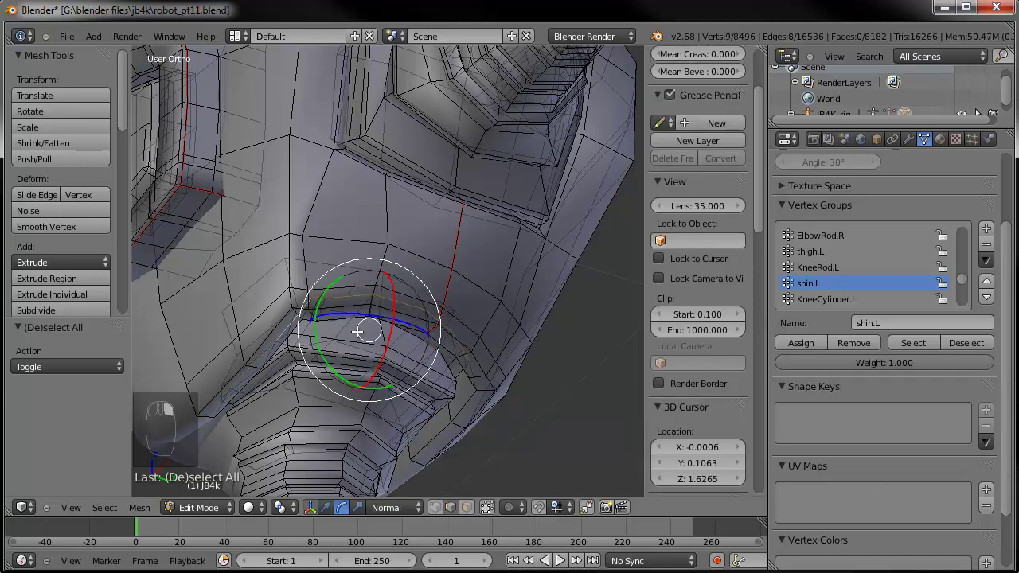
pyautogui.moveTo(483, 376); pyautogui.dragTo(501, 387, button='middle')
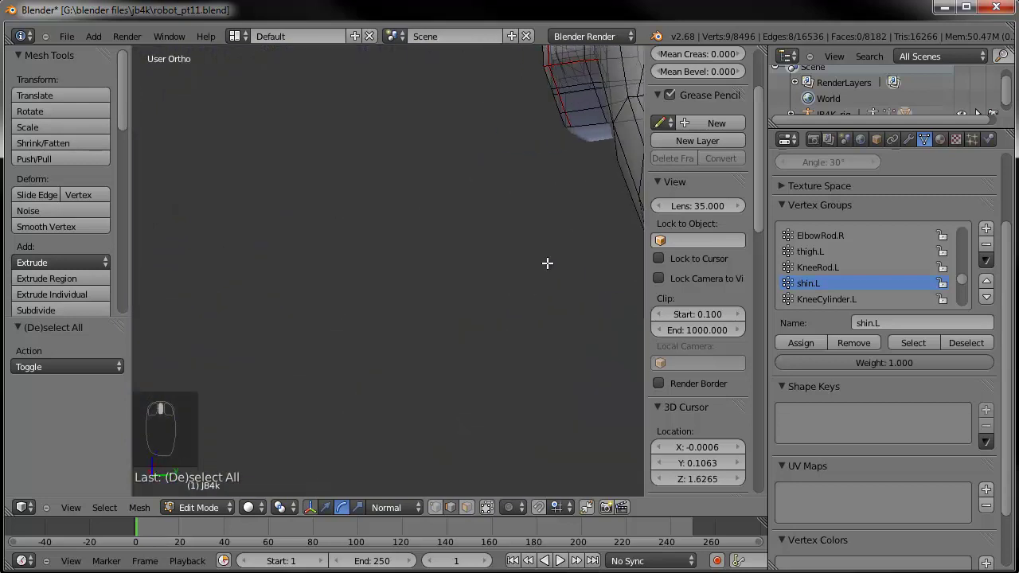
# Add the remaining edge line at the torso's lower rim, mark the whole selection as a seam and clear the selection.
pyautogui.press('KP_Decimal')
pyautogui.moveTo(518, 255); pyautogui.dragTo(506, 249, button='middle')
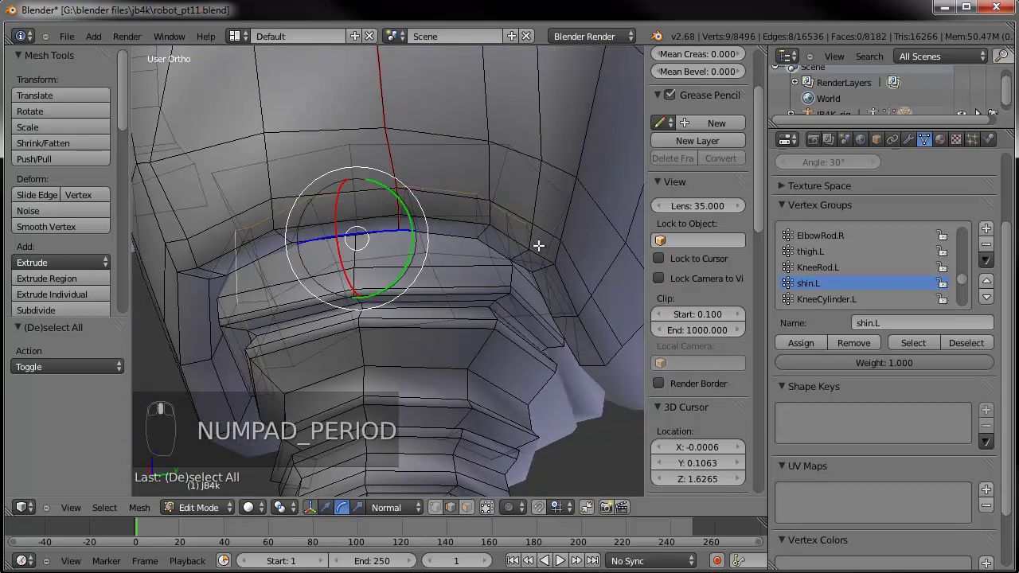
pyautogui.keyDown('alt'); pyautogui.keyDown('shift'); pyautogui.rightClick(539, 246); pyautogui.keyUp('shift'); pyautogui.keyUp('alt')
pyautogui.hotkey('ctrl', 'e')
pyautogui.click(495, 265)
pyautogui.press('a')
# Select the edge line across the torso above the shoulder socket with its front continuation, mark it as a seam and clear the selection.
pyautogui.scroll(-3, 496, 263)
pyautogui.moveTo(496, 264); pyautogui.dragTo(436, 348, button='middle')
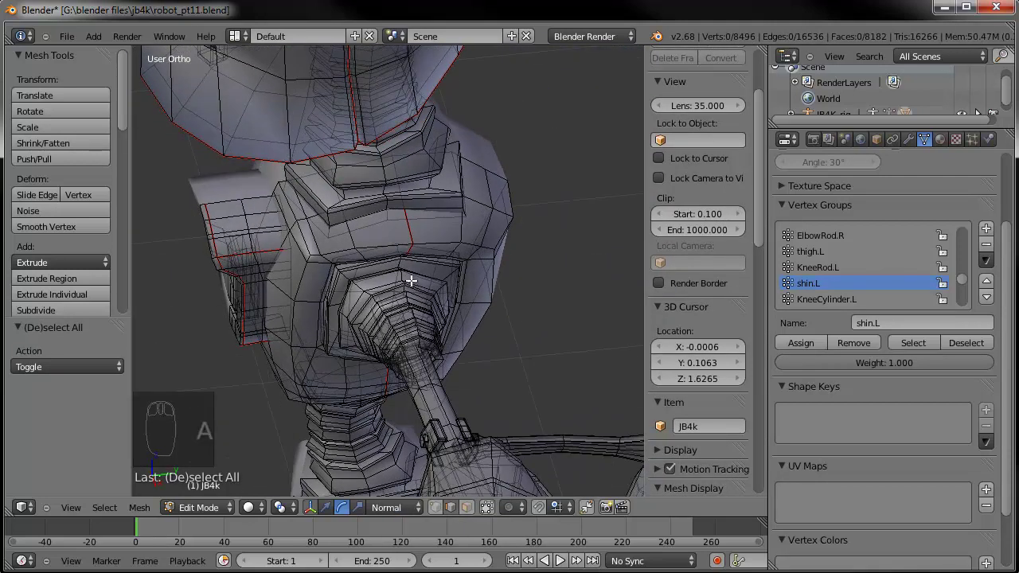
pyautogui.scroll(2, 413, 280)
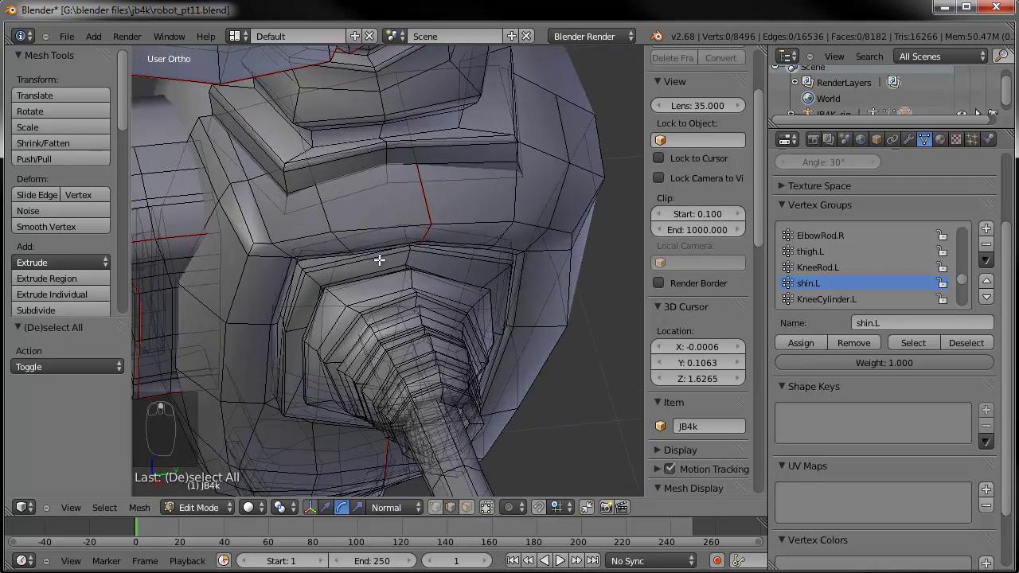
pyautogui.keyDown('alt'); pyautogui.rightClick(311, 230); pyautogui.keyUp('alt')
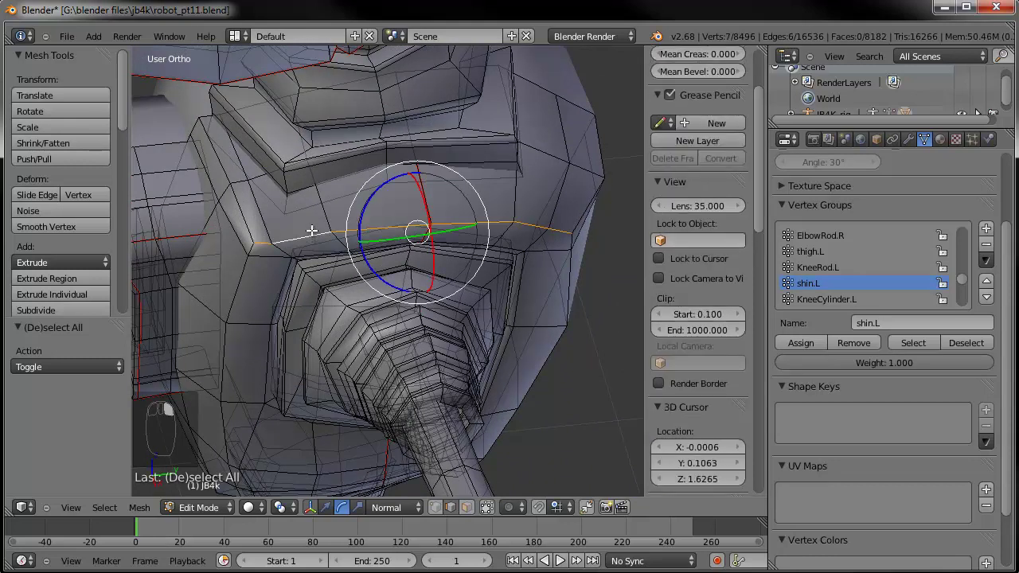
pyautogui.keyDown('alt'); pyautogui.keyDown('shift'); pyautogui.rightClick(245, 216); pyautogui.keyUp('shift'); pyautogui.keyUp('alt')
pyautogui.hotkey('ctrl', 'e')
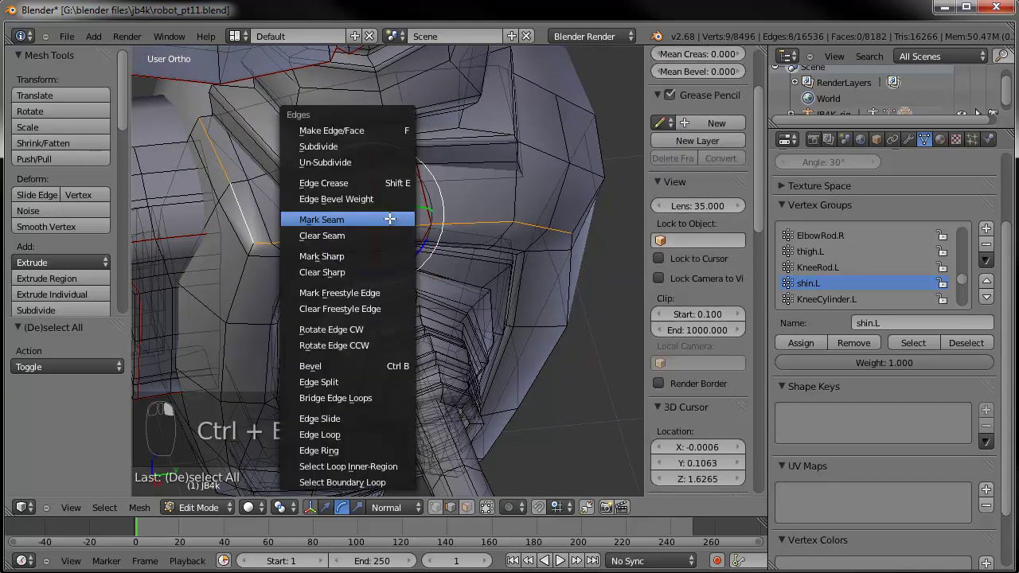
pyautogui.click(390, 219)
pyautogui.press('a')
# Select the lengthwise edge line along the upper arm rod and mark it as a seam.
pyautogui.scroll(-5, 414, 279)
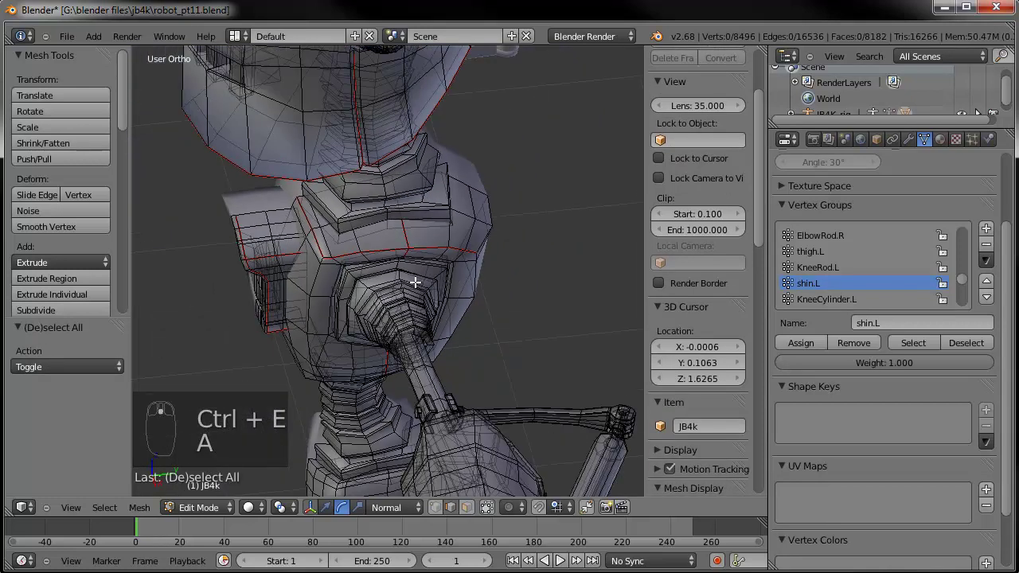
pyautogui.moveTo(421, 368); pyautogui.dragTo(421, 228, button='middle')
pyautogui.keyDown('shift'); pyautogui.moveTo(422, 398); pyautogui.dragTo(491, 284, button='middle'); pyautogui.keyUp('shift')
pyautogui.keyDown('shift'); pyautogui.moveTo(427, 288); pyautogui.dragTo(308, 344, button='middle'); pyautogui.keyUp('shift')
pyautogui.scroll(3, 326, 307)
pyautogui.keyDown('alt'); pyautogui.rightClick(278, 221); pyautogui.keyUp('alt')
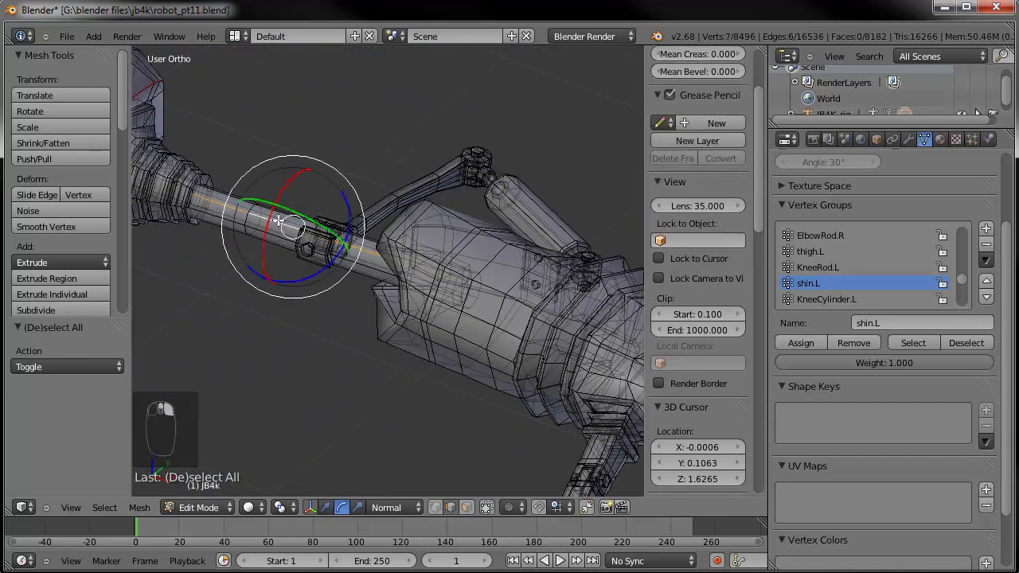
pyautogui.hotkey('ctrl', 'e')
pyautogui.click(387, 227)
pyautogui.moveTo(385, 226); pyautogui.dragTo(376, 241, button='middle')
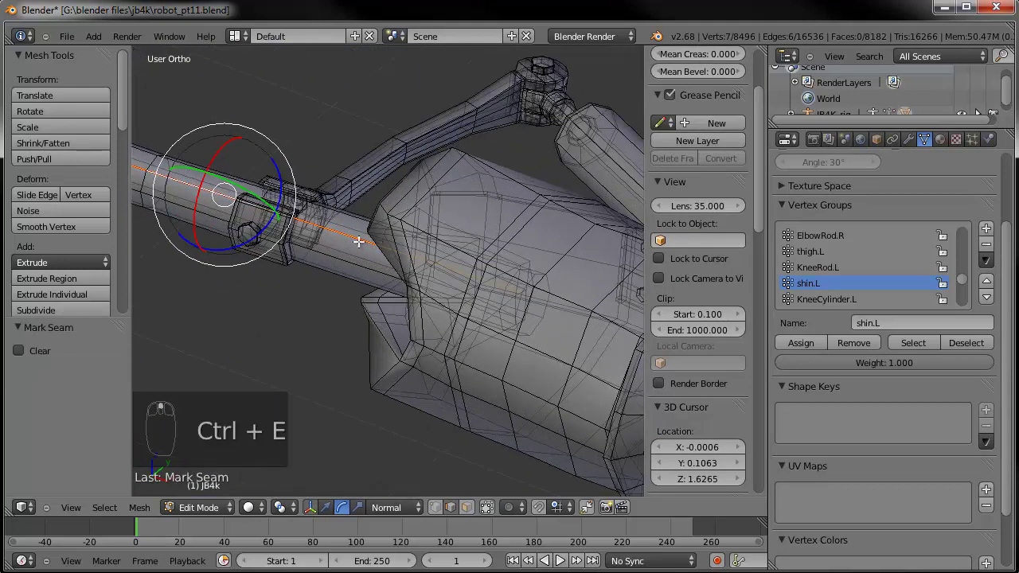
# Select the edge loop around the near bracket plate on the arm rod and add the linkage arm's lengthwise edge line.
pyautogui.keyDown('shift'); pyautogui.moveTo(315, 245); pyautogui.dragTo(393, 305, button='middle'); pyautogui.keyUp('shift')
pyautogui.scroll(6, 394, 306)
pyautogui.keyDown('alt'); pyautogui.rightClick(326, 266); pyautogui.keyUp('alt')
pyautogui.keyDown('alt'); pyautogui.rightClick(300, 257); pyautogui.keyUp('alt')
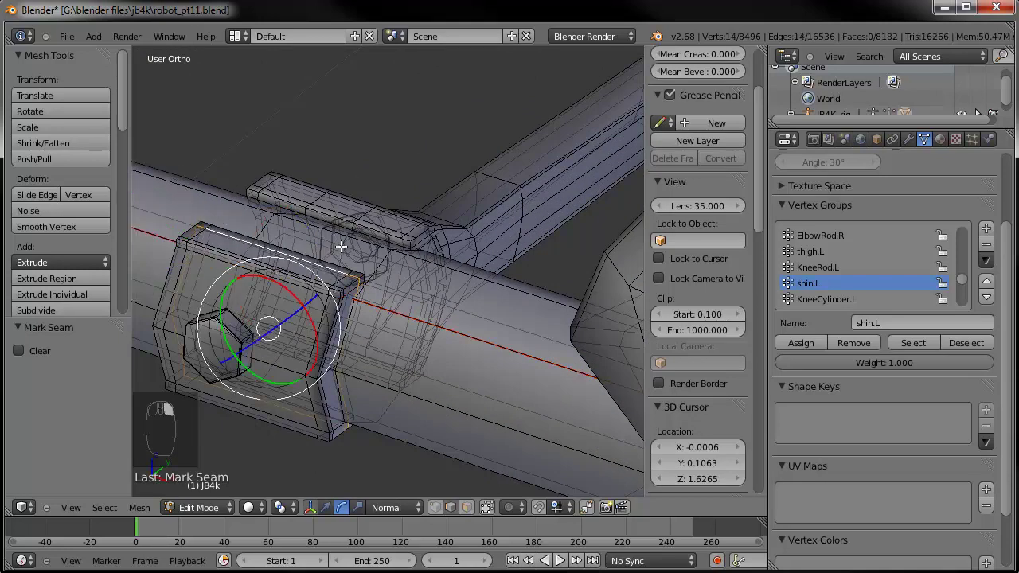
pyautogui.keyDown('alt'); pyautogui.keyDown('shift'); pyautogui.rightClick(489, 208); pyautogui.keyUp('shift'); pyautogui.keyUp('alt')
# Extend the selection from the linkage arm along its end and the far bracket plate, undoing the two wrong edge paths.
pyautogui.keyDown('ctrl'); pyautogui.rightClick(421, 230); pyautogui.keyUp('ctrl')
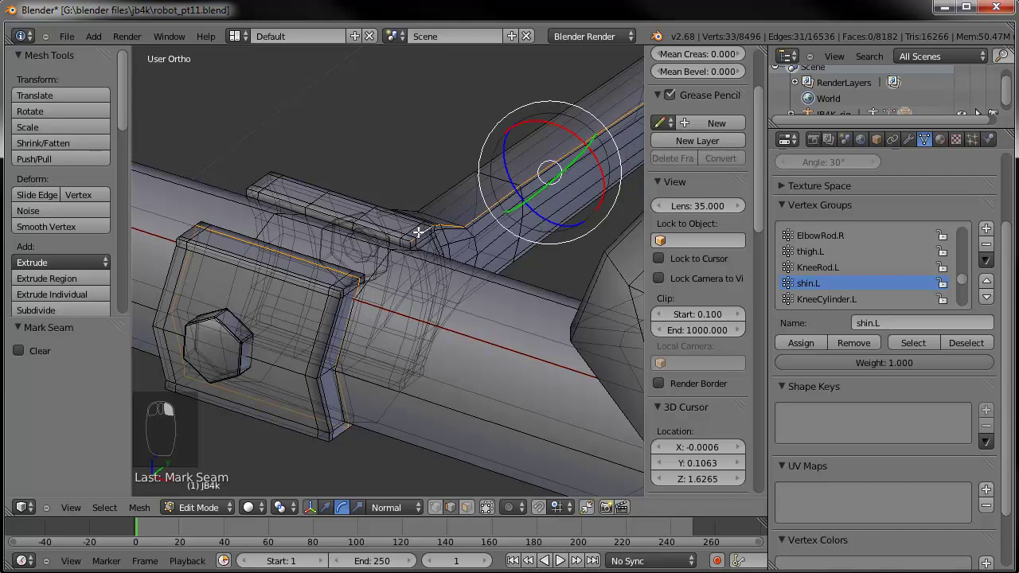
pyautogui.keyDown('ctrl'); pyautogui.rightClick(409, 248); pyautogui.keyUp('ctrl')
pyautogui.hotkey('ctrl', 'z')
pyautogui.keyDown('ctrl'); pyautogui.rightClick(412, 242); pyautogui.keyUp('ctrl')
pyautogui.hotkey('ctrl', 'z')
pyautogui.keyDown('ctrl'); pyautogui.rightClick(414, 258); pyautogui.keyUp('ctrl')
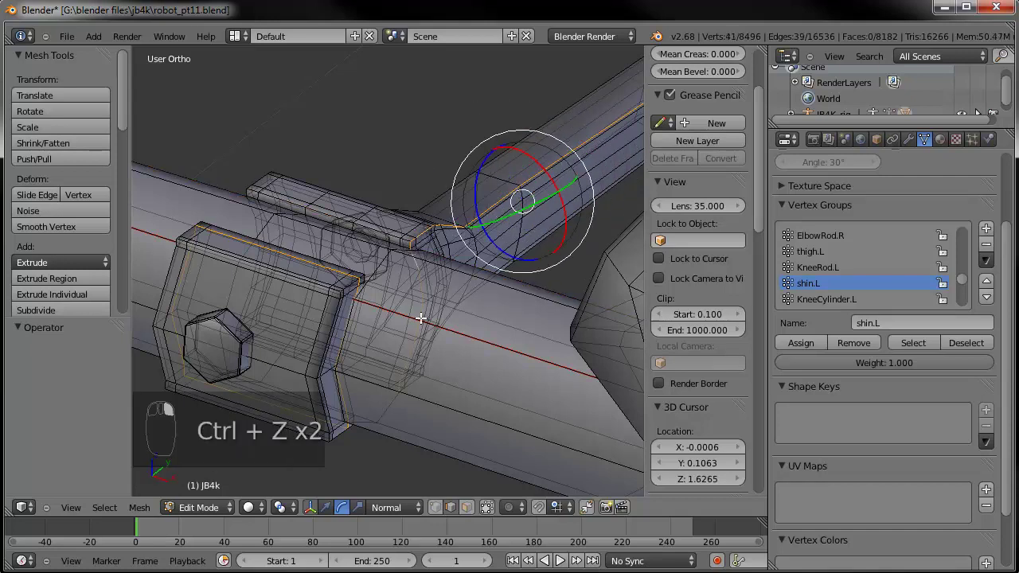
# Add the far bracket plate's lower end edges on the arm rod to the seam selection.
pyautogui.scroll(8, 476, 366)
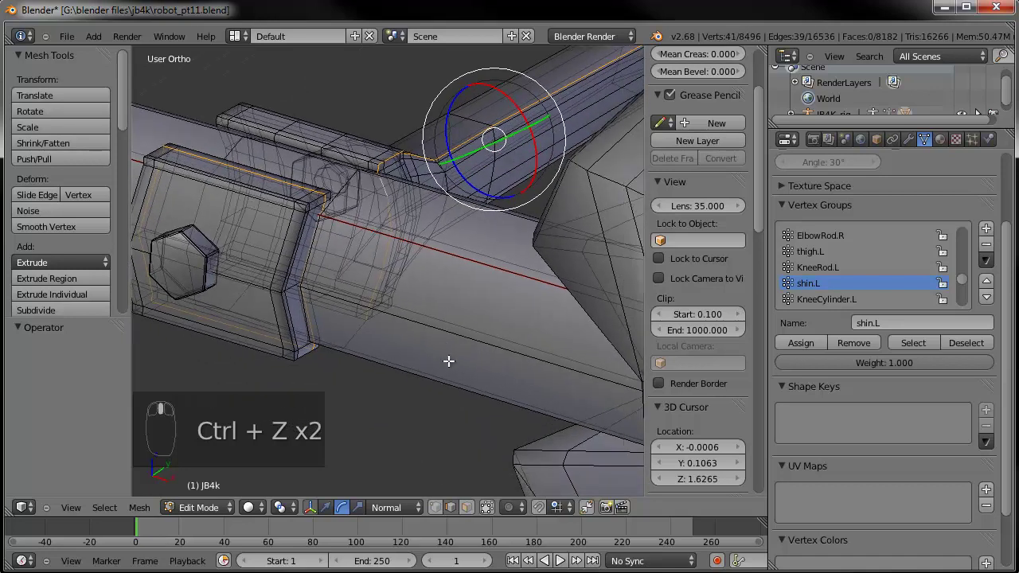
pyautogui.scroll(-5, 423, 273)
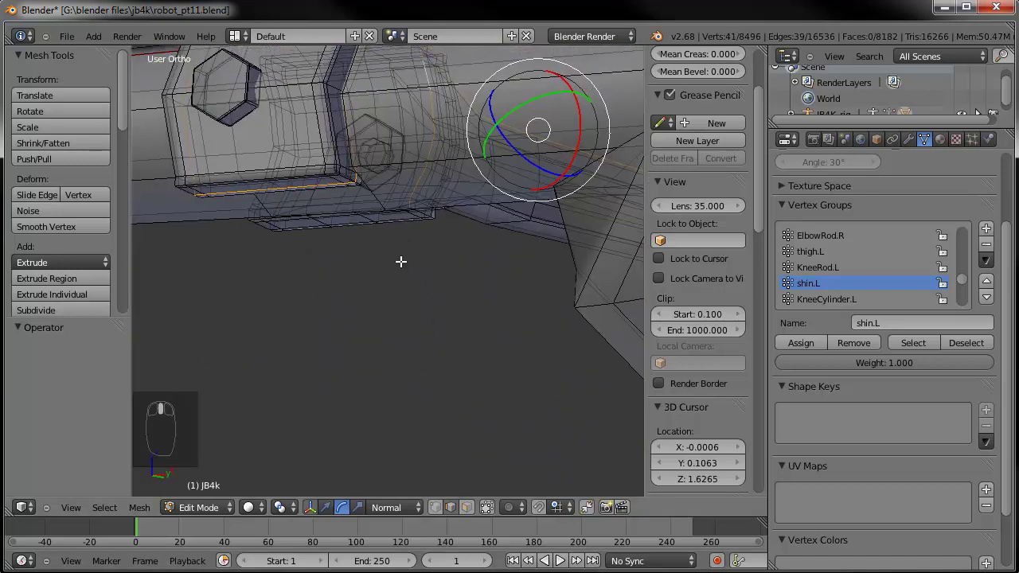
pyautogui.scroll(5, 401, 259)
pyautogui.keyDown('ctrl'); pyautogui.rightClick(427, 249); pyautogui.keyUp('ctrl')
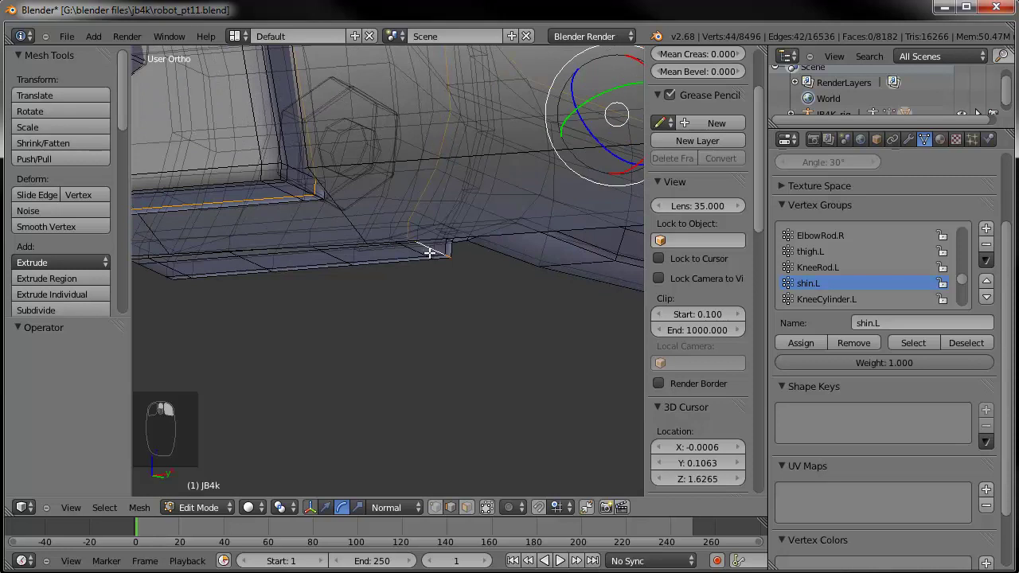
# Extend the selection by the short corner edge where the bracket plate meets the linkage arm, undoing the wrong edge path.
pyautogui.moveTo(466, 262); pyautogui.dragTo(416, 244, button='middle')
pyautogui.press('KP_Decimal')
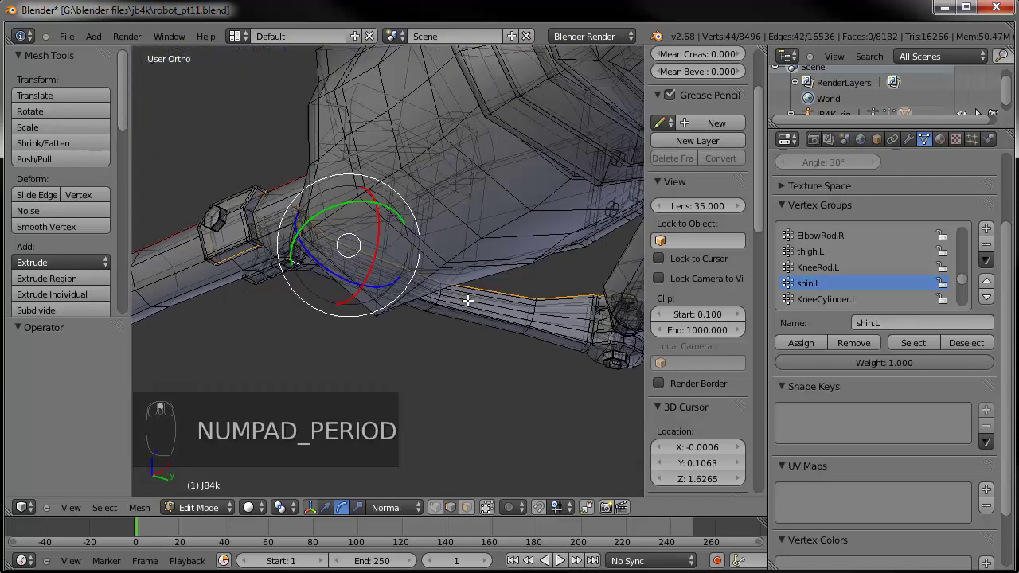
pyautogui.moveTo(487, 295); pyautogui.dragTo(463, 291, button='middle')
pyautogui.scroll(2, 439, 302)
pyautogui.scroll(4, 464, 292)
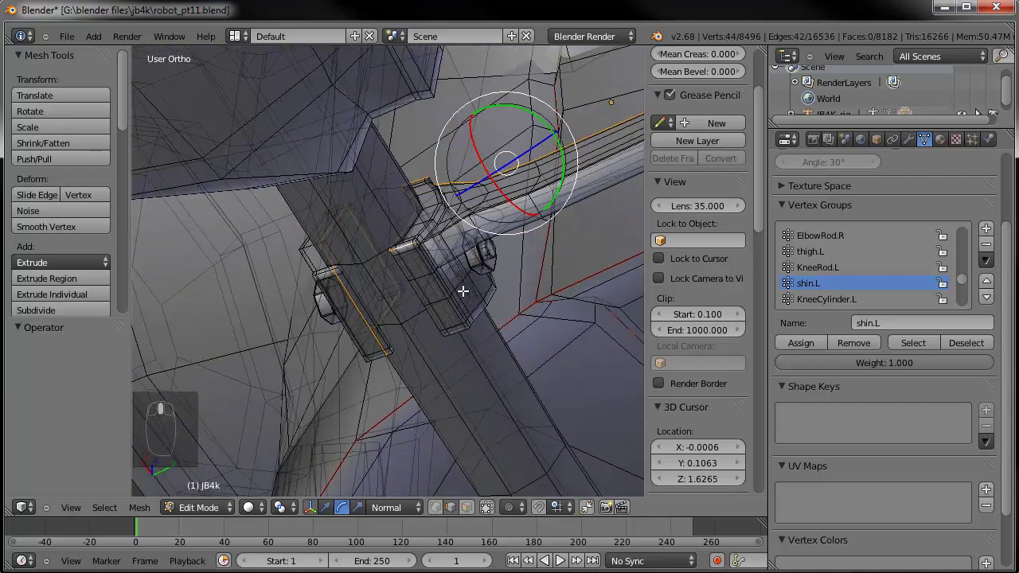
pyautogui.moveTo(397, 276); pyautogui.dragTo(362, 194, button='middle')
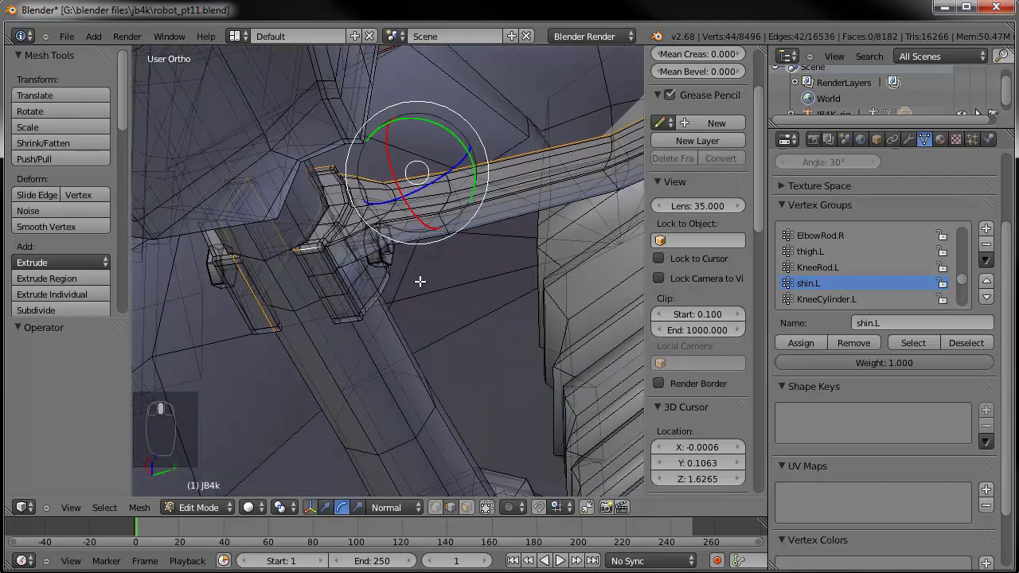
pyautogui.scroll(4, 371, 256)
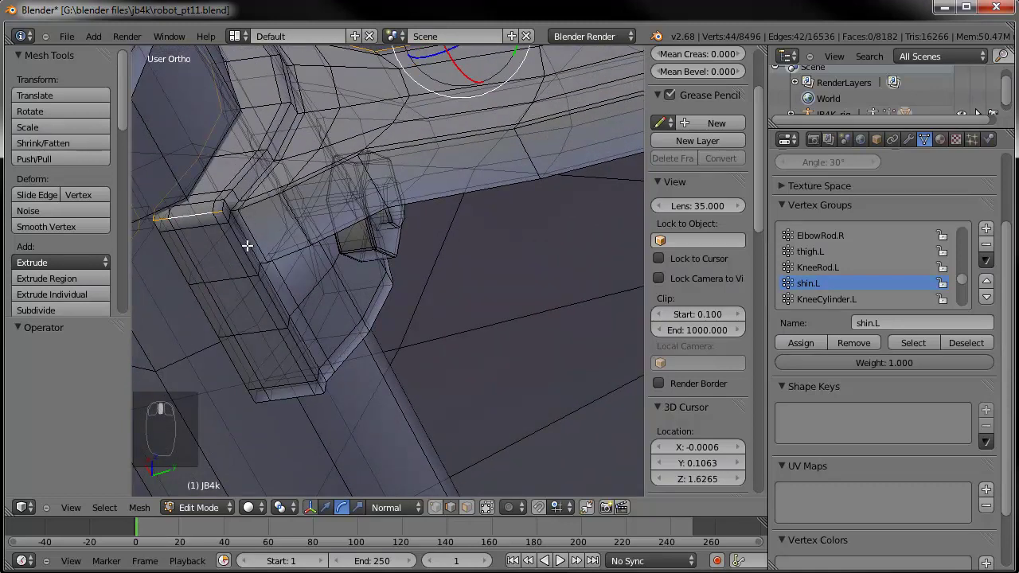
pyautogui.keyDown('shift'); pyautogui.moveTo(246, 222); pyautogui.dragTo(246, 314, button='middle'); pyautogui.keyUp('shift')
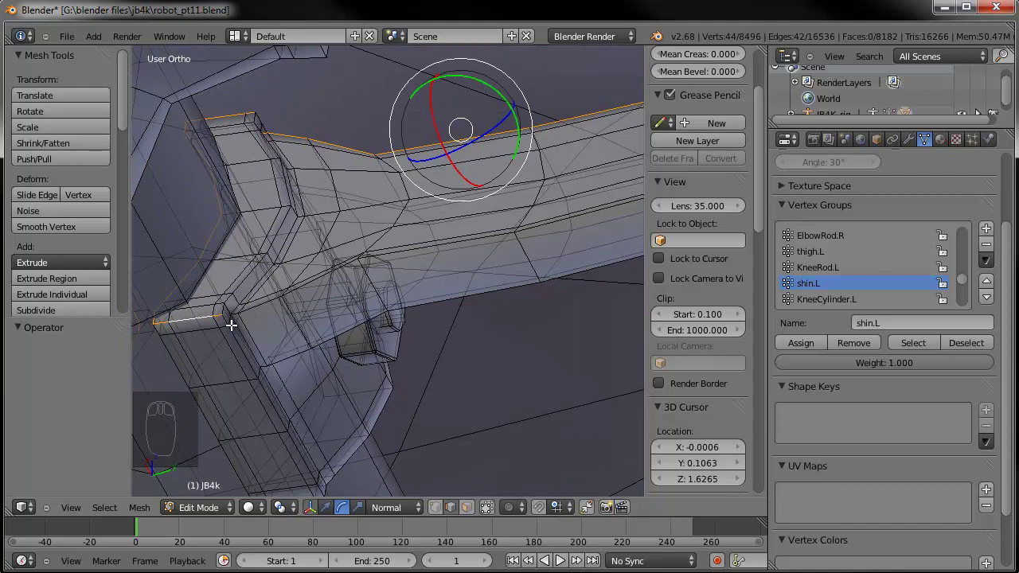
pyautogui.keyDown('ctrl'); pyautogui.click(234, 336); pyautogui.keyUp('ctrl')
pyautogui.keyDown('alt'); pyautogui.keyDown('shift'); pyautogui.rightClick(229, 321); pyautogui.keyUp('shift'); pyautogui.keyUp('alt')
pyautogui.hotkey('ctrl', 'z')
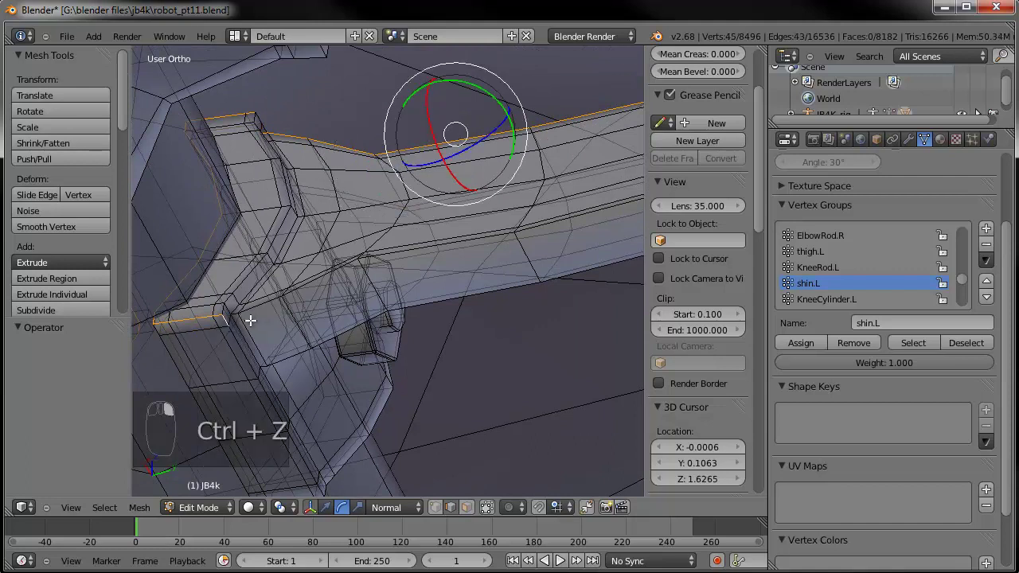
# Add the linkage arm's lower lengthwise edge line and its connecting edge at the bracket corner to the selection, undoing wrong picks.
pyautogui.keyDown('alt'); pyautogui.keyDown('shift'); pyautogui.rightClick(480, 241); pyautogui.keyUp('shift'); pyautogui.keyUp('alt')
pyautogui.hotkey('ctrl', 'z')
pyautogui.keyDown('alt'); pyautogui.keyDown('shift'); pyautogui.rightClick(472, 236); pyautogui.keyUp('shift'); pyautogui.keyUp('alt')
pyautogui.hotkey('ctrl', 'z')
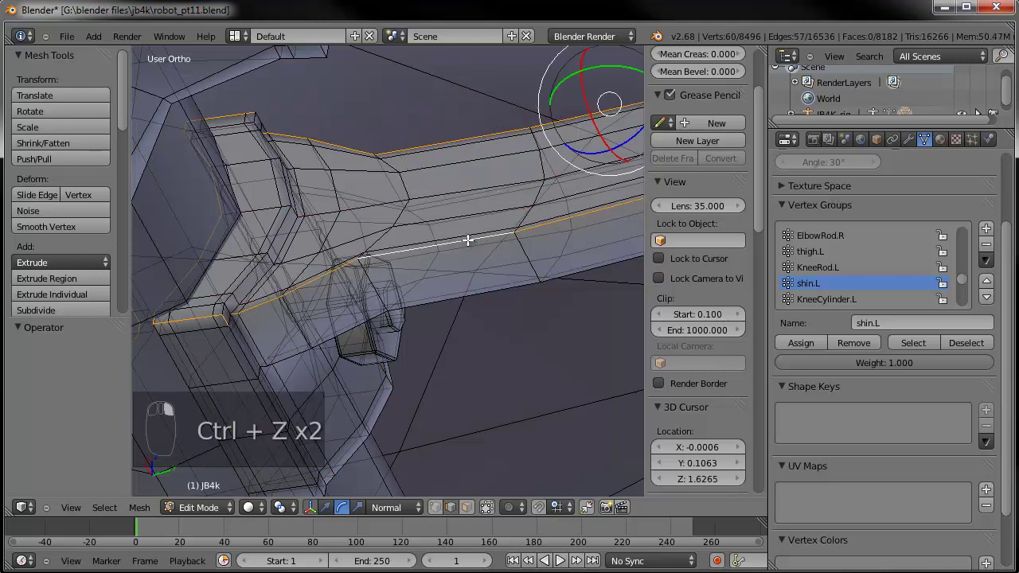
pyautogui.keyDown('shift'); pyautogui.rightClick(232, 320); pyautogui.keyUp('shift')
# Add one short vertical edge line across the side of each of the two clevis discs at the linkage arm's end.
pyautogui.moveTo(287, 319); pyautogui.dragTo(237, 303, button='middle')
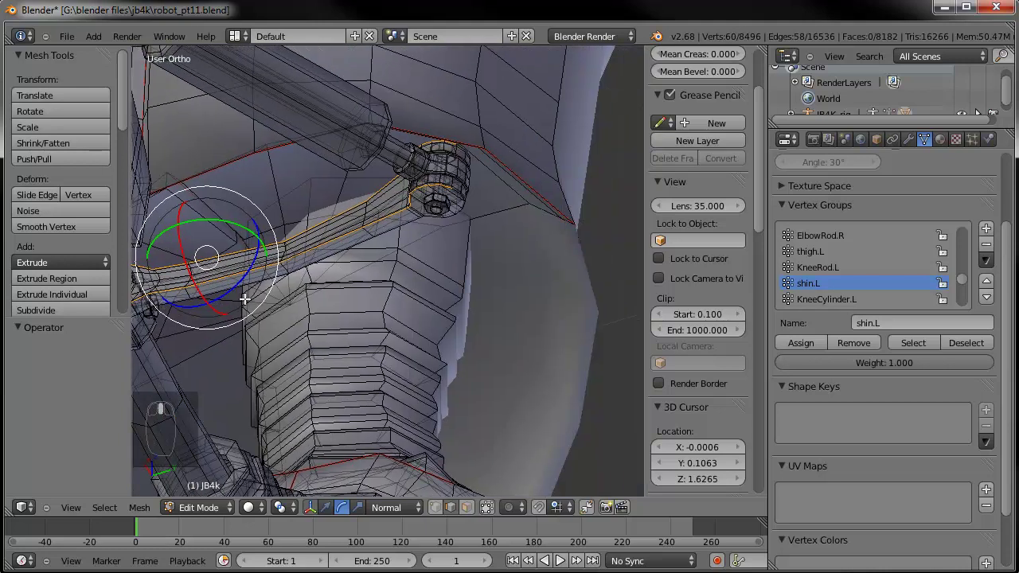
pyautogui.moveTo(451, 236); pyautogui.dragTo(398, 311, button='middle')
pyautogui.scroll(1, 398, 312)
pyautogui.keyDown('shift'); pyautogui.moveTo(314, 285); pyautogui.dragTo(435, 325, button='middle'); pyautogui.keyUp('shift')
pyautogui.scroll(4, 434, 325)
pyautogui.moveTo(353, 308); pyautogui.dragTo(390, 309, button='middle')
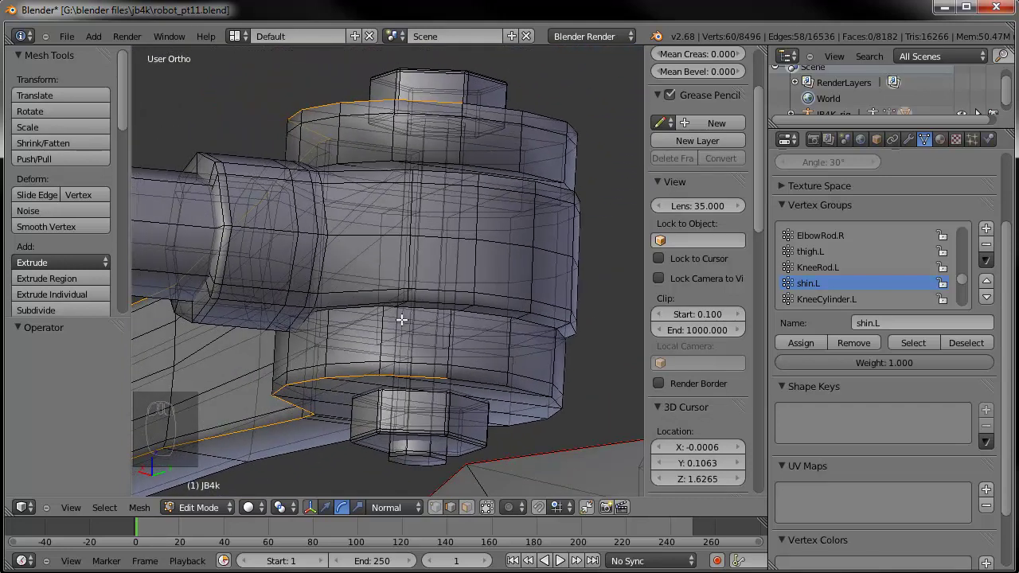
pyautogui.keyDown('alt'); pyautogui.keyDown('shift'); pyautogui.rightClick(446, 359); pyautogui.keyUp('shift'); pyautogui.keyUp('alt')
pyautogui.hotkey('ctrl', 'z')
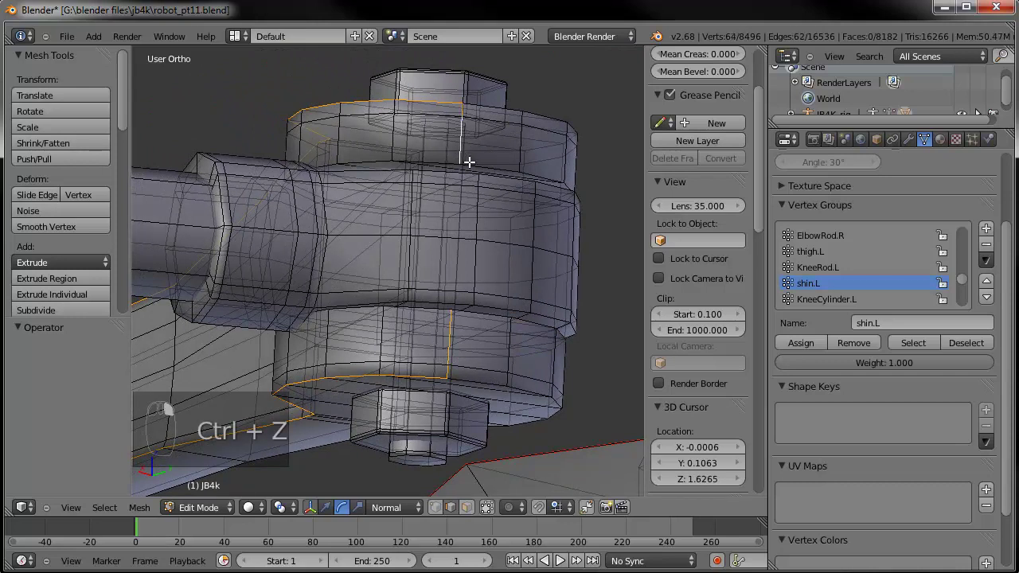
# Add the inner rim edges of both clevis discs, continuing around to the linkage arm.
pyautogui.moveTo(477, 282); pyautogui.dragTo(434, 256, button='middle')
pyautogui.scroll(3, 434, 256)
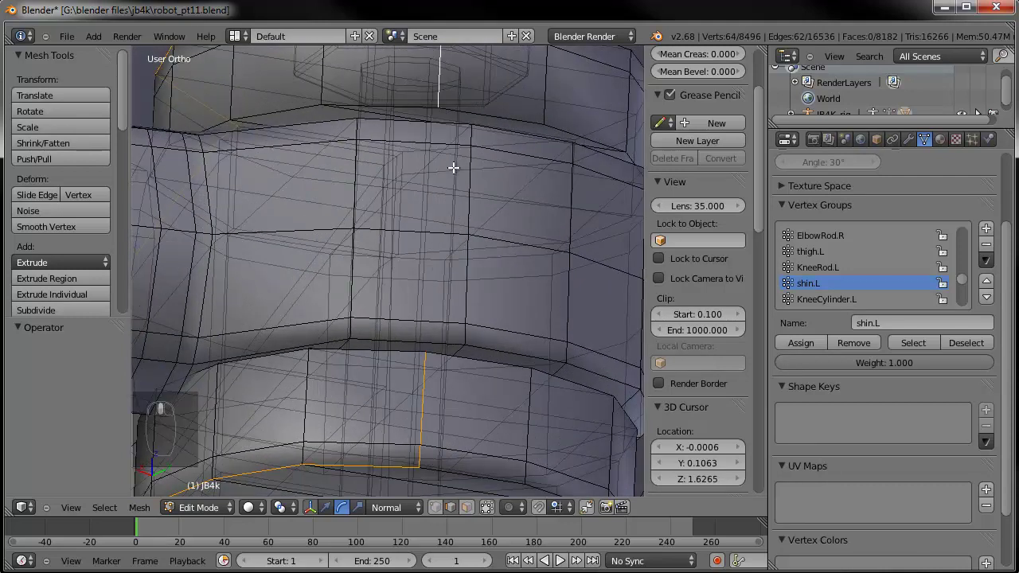
pyautogui.scroll(-4, 452, 168)
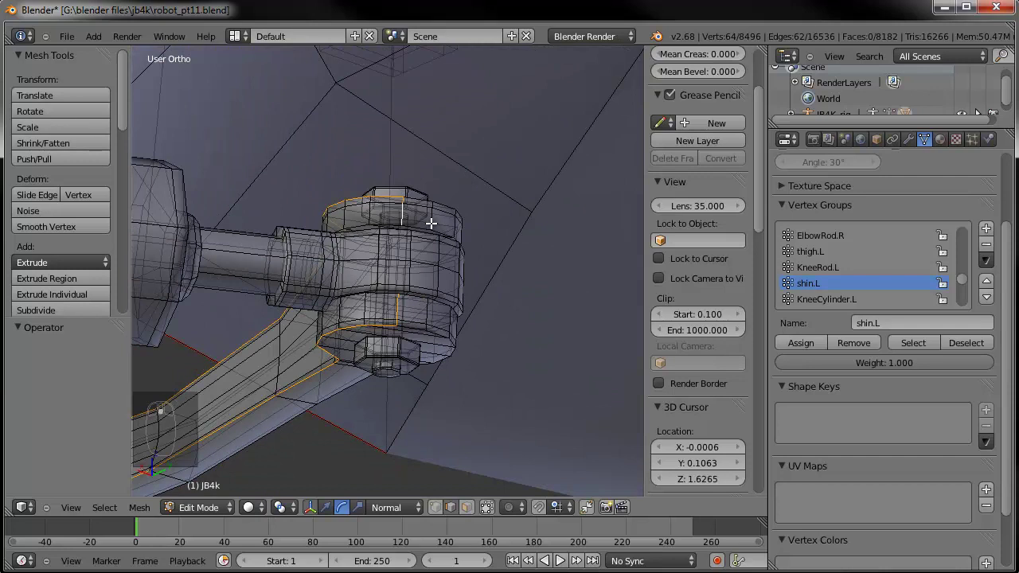
pyautogui.moveTo(495, 230); pyautogui.dragTo(373, 284, button='middle')
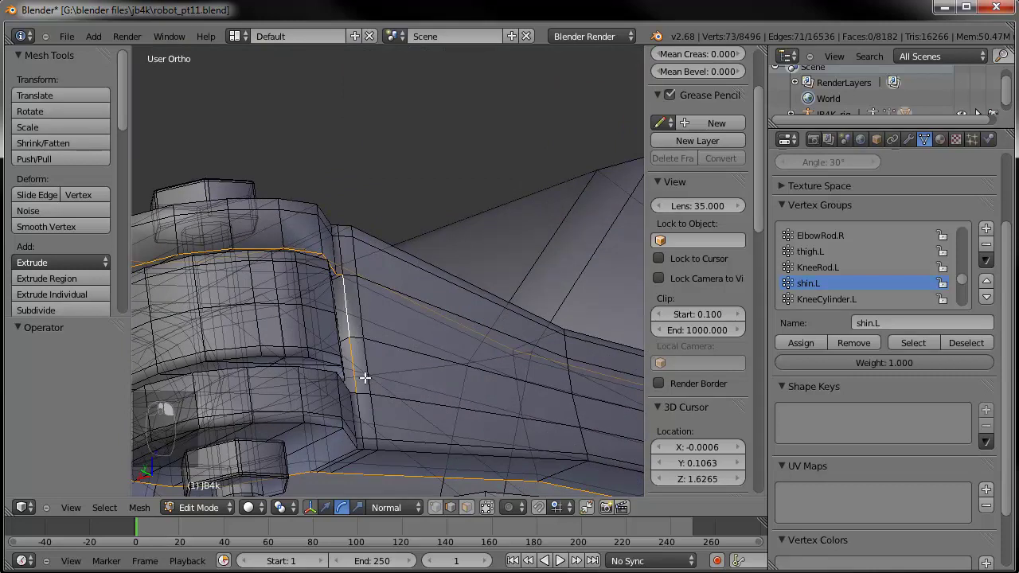
pyautogui.moveTo(352, 388); pyautogui.dragTo(371, 294, button='middle')
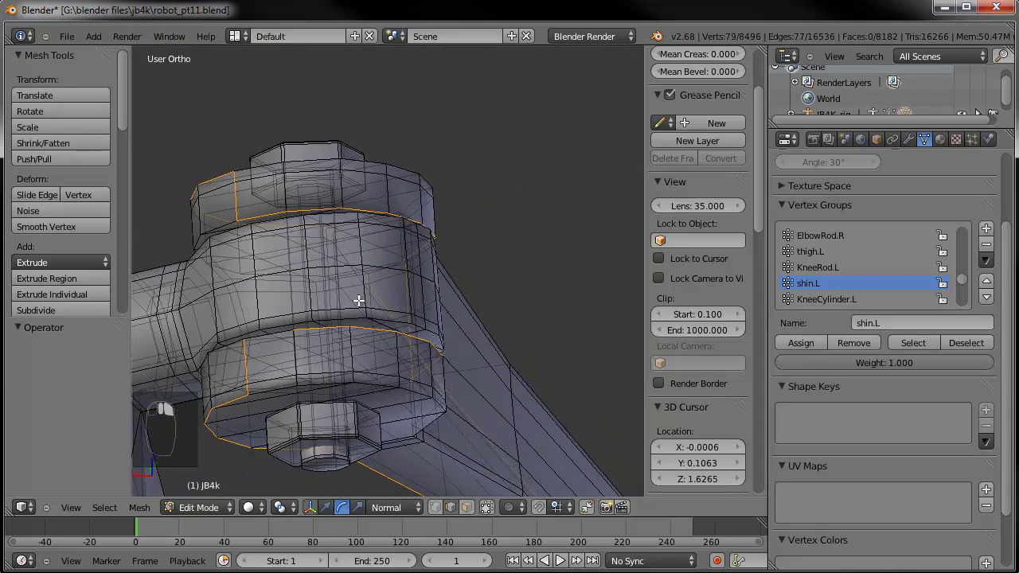
# Mark the selected bracket, linkage arm and clevis edges as a seam and clear the selection.
pyautogui.scroll(-6, 306, 324)
pyautogui.keyDown('shift'); pyautogui.moveTo(427, 337); pyautogui.dragTo(406, 232, button='middle'); pyautogui.keyUp('shift')
pyautogui.moveTo(353, 288); pyautogui.dragTo(415, 303, button='middle')
pyautogui.moveTo(365, 328); pyautogui.dragTo(372, 281, button='middle')
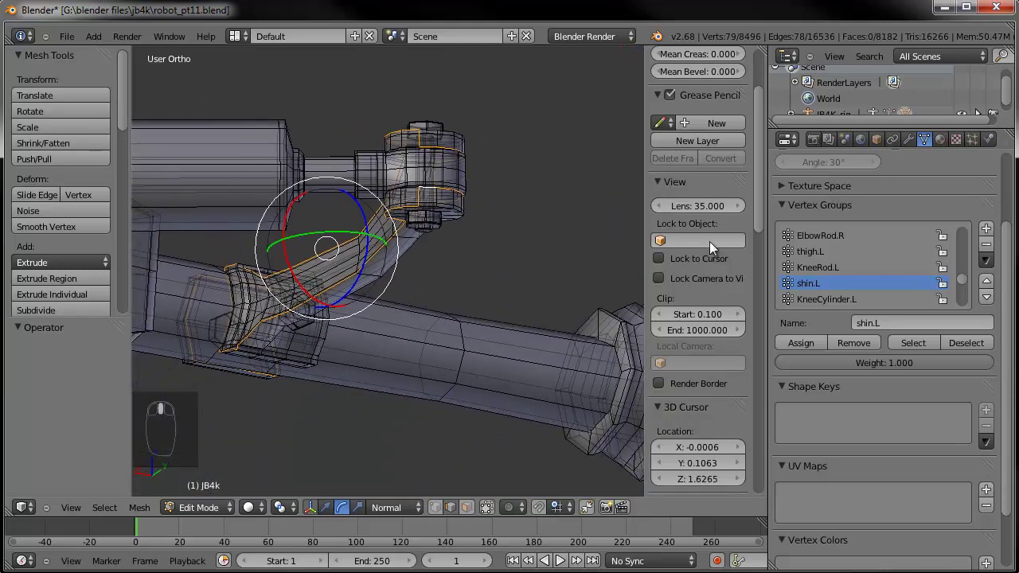
pyautogui.hotkey('ctrl', 'e')
pyautogui.click(364, 216)
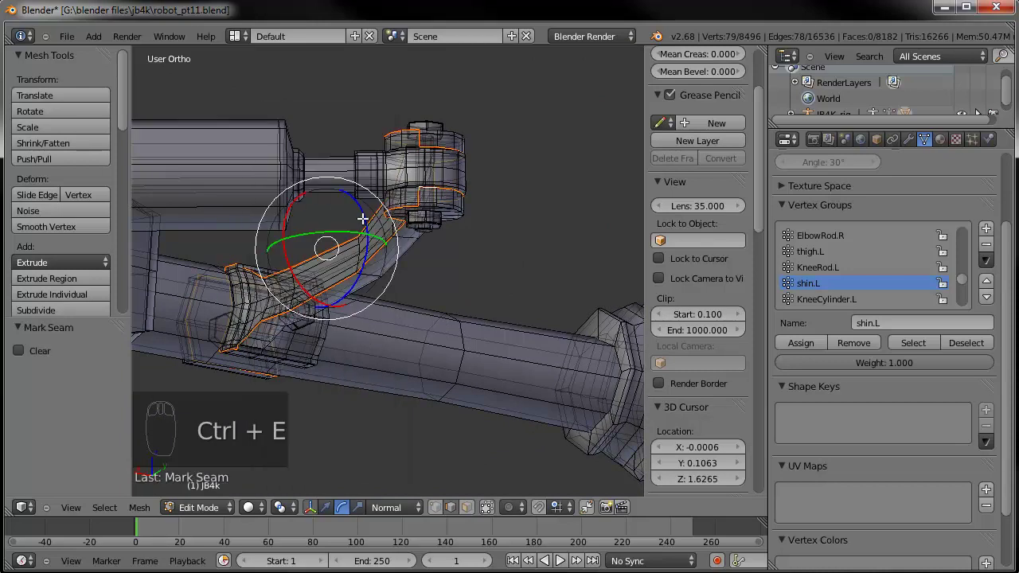
pyautogui.scroll(-1, 401, 230)
pyautogui.keyDown('shift'); pyautogui.moveTo(401, 230); pyautogui.dragTo(425, 275, button='middle'); pyautogui.keyUp('shift')
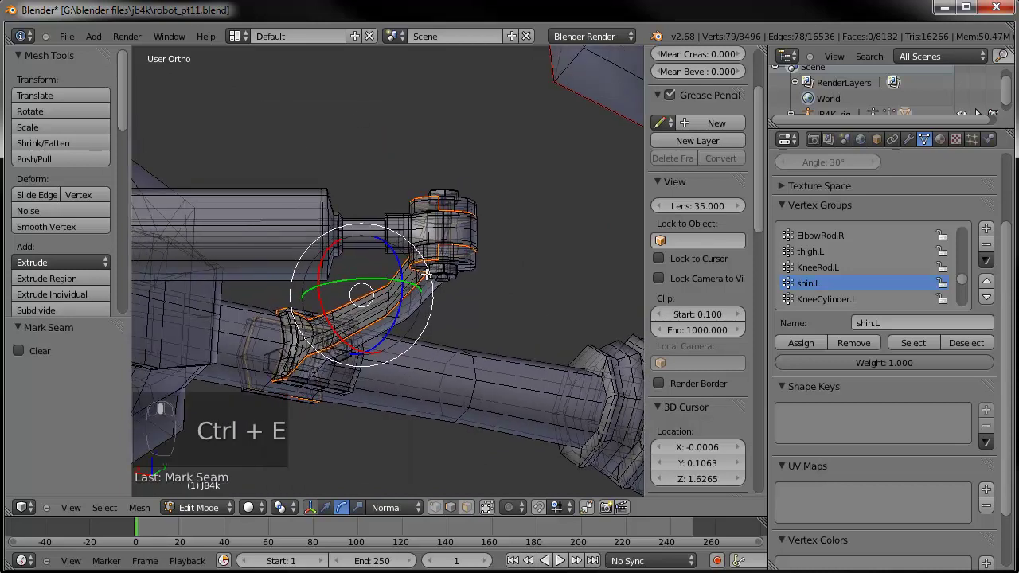
pyautogui.scroll(5, 426, 275)
pyautogui.keyDown('shift'); pyautogui.moveTo(363, 250); pyautogui.dragTo(211, 252, button='middle'); pyautogui.keyUp('shift')
pyautogui.scroll(3, 291, 250)
pyautogui.press('a')
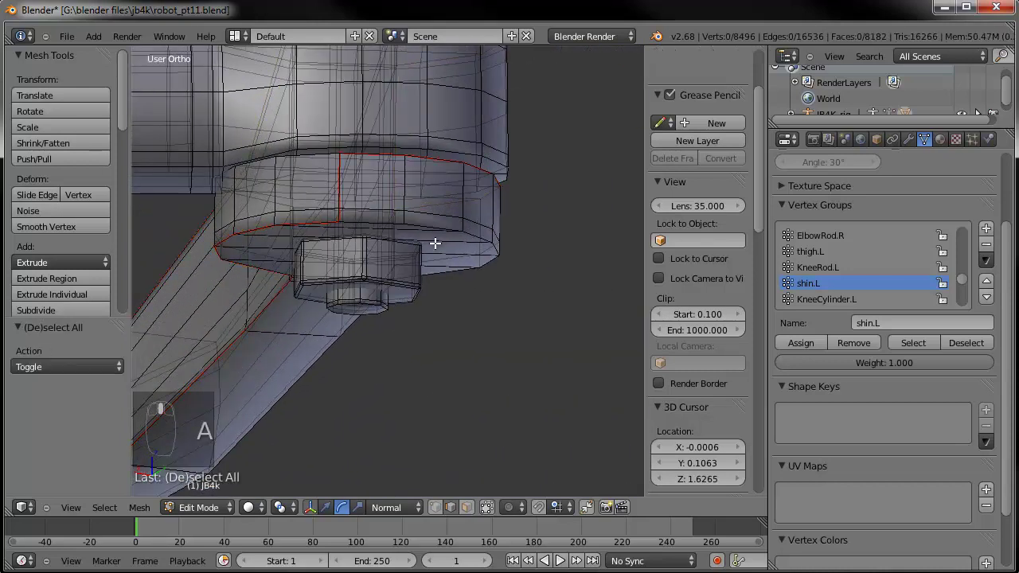
pyautogui.keyDown('alt'); pyautogui.rightClick(407, 245); pyautogui.keyUp('alt')
pyautogui.moveTo(413, 279)
pyautogui.mouseDown(button='middle')
pyautogui.moveTo(418, 302)
pyautogui.moveTo(417, 284)
pyautogui.mouseUp(button='middle')
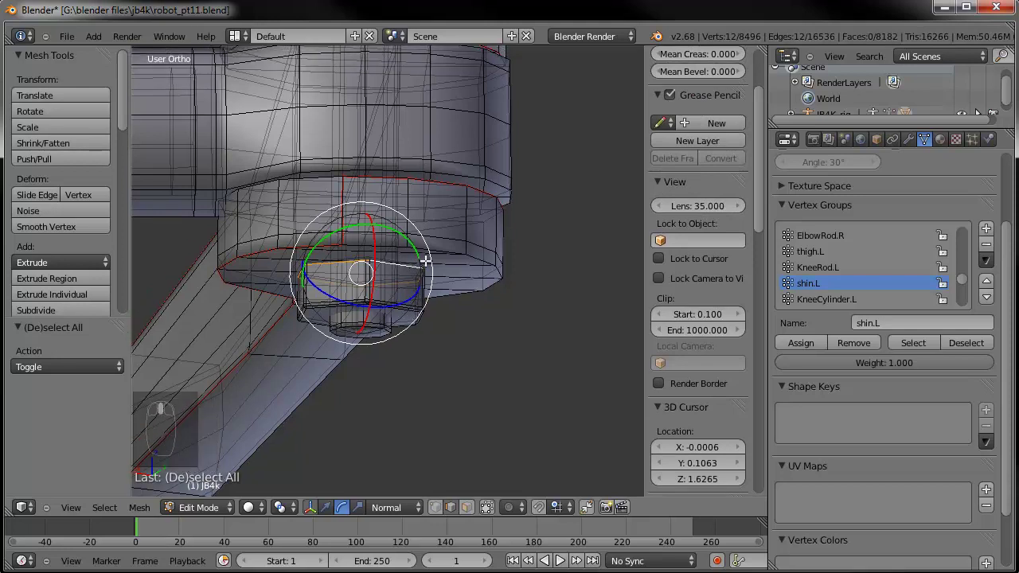
pyautogui.moveTo(425, 172); pyautogui.dragTo(426, 302, button='middle')
pyautogui.keyDown('alt'); pyautogui.keyDown('shift'); pyautogui.rightClick(395, 180); pyautogui.keyUp('shift'); pyautogui.keyUp('alt')
pyautogui.keyDown('alt'); pyautogui.keyDown('shift'); pyautogui.rightClick(447, 183); pyautogui.keyUp('shift'); pyautogui.keyUp('alt')
pyautogui.keyDown('alt'); pyautogui.keyDown('shift'); pyautogui.rightClick(452, 187); pyautogui.keyUp('shift'); pyautogui.keyUp('alt')
pyautogui.hotkey('ctrl', 'z')
pyautogui.hotkey('ctrl', 'z')
pyautogui.hotkey('ctrl', 'z')
pyautogui.press('a')
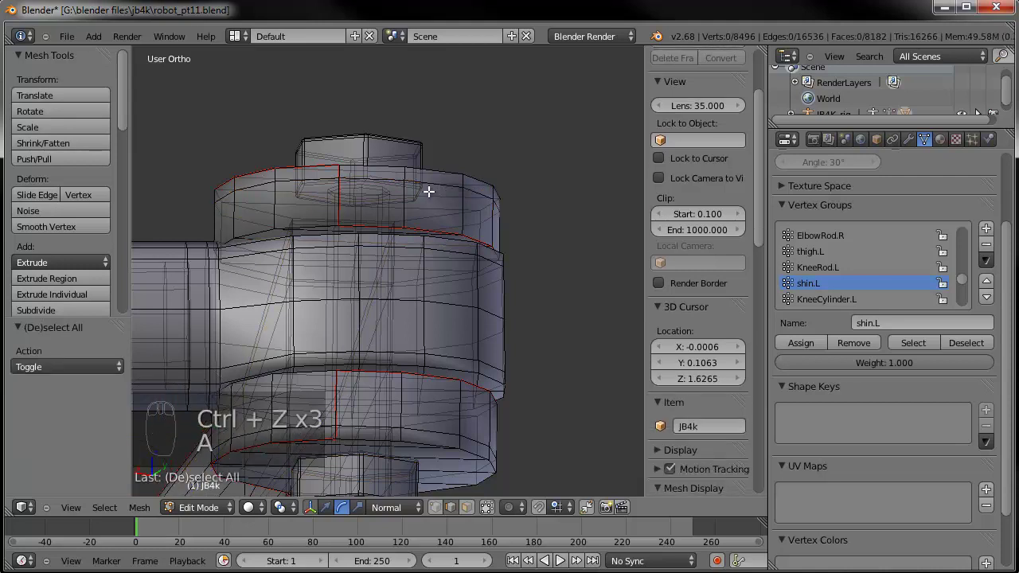
pyautogui.press('a')
pyautogui.moveTo(473, 189); pyautogui.dragTo(469, 207, button='middle')
pyautogui.keyDown('alt'); pyautogui.rightClick(399, 283); pyautogui.keyUp('alt')
pyautogui.keyDown('alt'); pyautogui.rightClick(399, 283); pyautogui.keyUp('alt')
pyautogui.keyDown('alt'); pyautogui.rightClick(400, 282); pyautogui.keyUp('alt')
pyautogui.keyDown('alt'); pyautogui.rightClick(402, 281); pyautogui.keyUp('alt')
pyautogui.keyDown('alt'); pyautogui.rightClick(399, 281); pyautogui.keyUp('alt')
pyautogui.keyDown('alt'); pyautogui.rightClick(396, 279); pyautogui.keyUp('alt')
pyautogui.keyDown('alt'); pyautogui.rightClick(393, 278); pyautogui.keyUp('alt')
pyautogui.moveTo(417, 250); pyautogui.dragTo(417, 191, button='middle')
pyautogui.press('a')
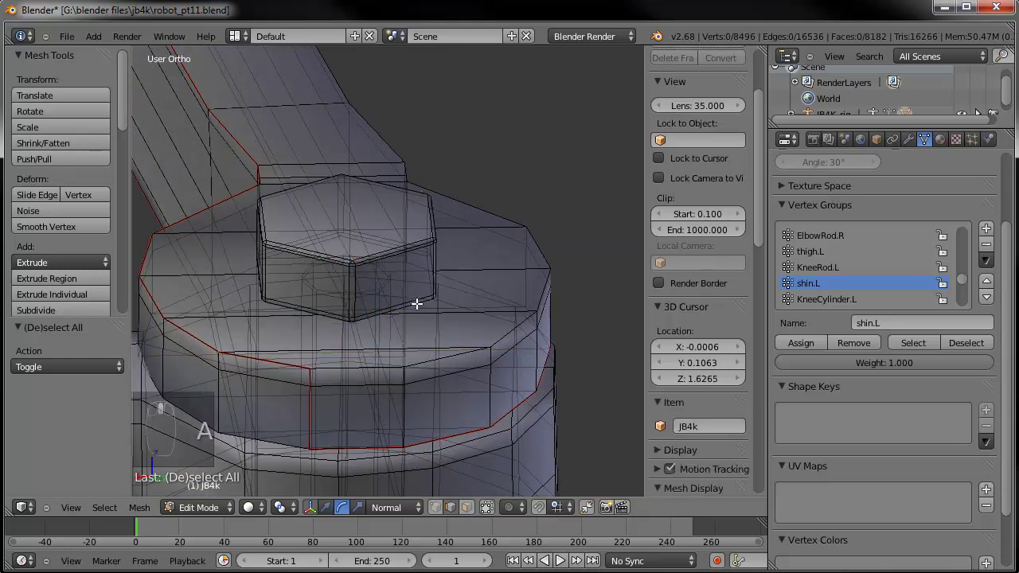
# Mark the edge loops where the upper bolt head and the lower nut meet the clevis discs as seams.
pyautogui.keyDown('alt'); pyautogui.rightClick(436, 302); pyautogui.keyUp('alt')
pyautogui.hotkey('ctrl', 'e')
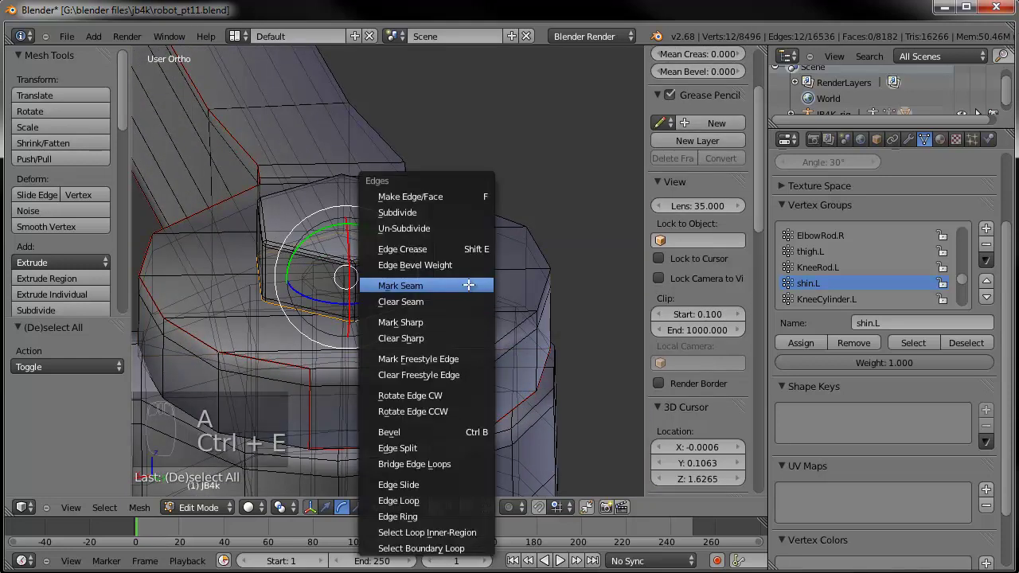
pyautogui.click(469, 285)
pyautogui.moveTo(458, 350); pyautogui.dragTo(433, 252, button='middle')
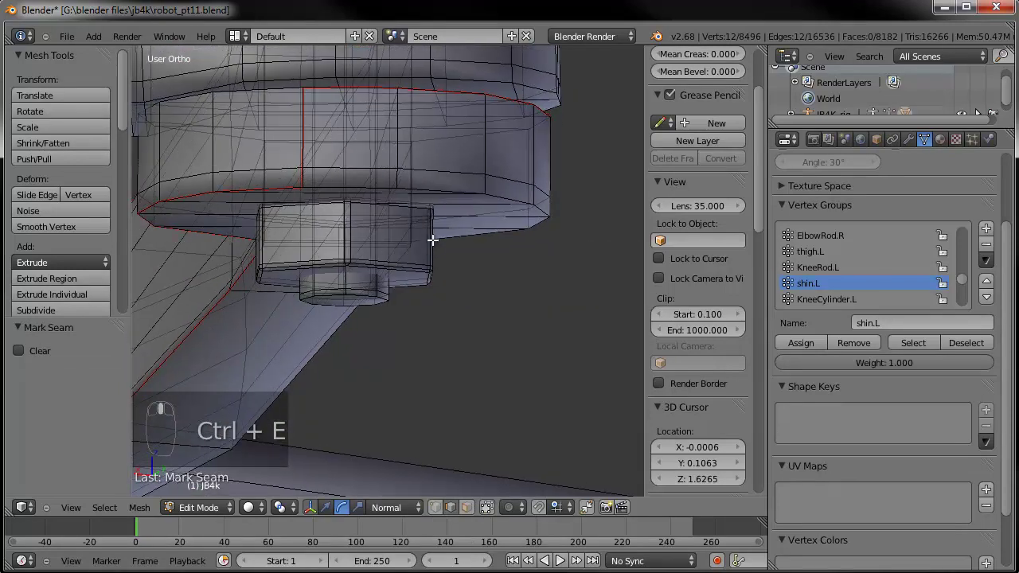
pyautogui.keyDown('alt'); pyautogui.rightClick(422, 207); pyautogui.keyUp('alt')
pyautogui.hotkey('ctrl', 'e')
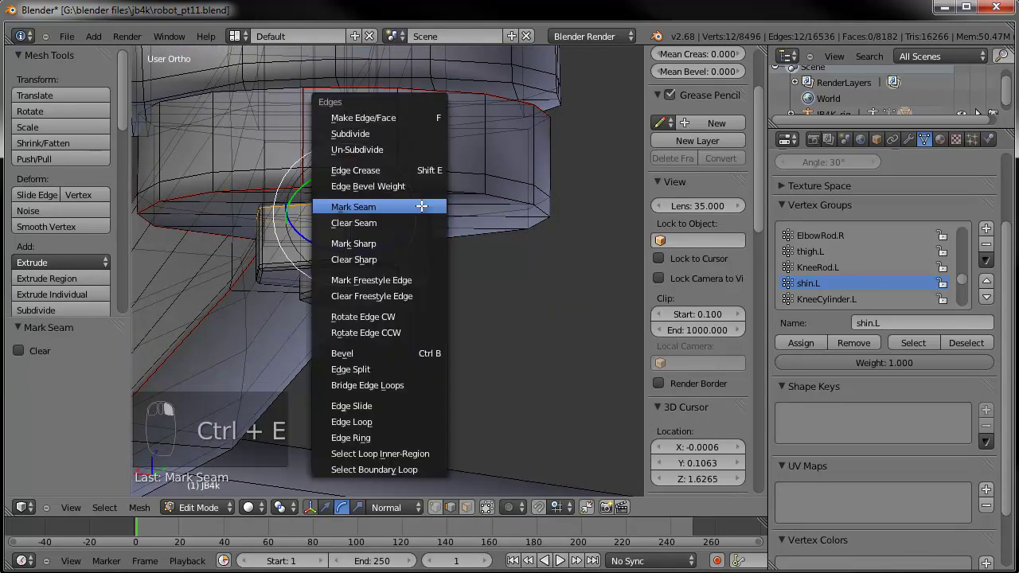
pyautogui.click(421, 206)
# Mark a lengthwise edge line and the end edge loop of the bolt's shank as seams and clear the selection.
pyautogui.keyDown('alt'); pyautogui.rightClick(388, 278); pyautogui.keyUp('alt')
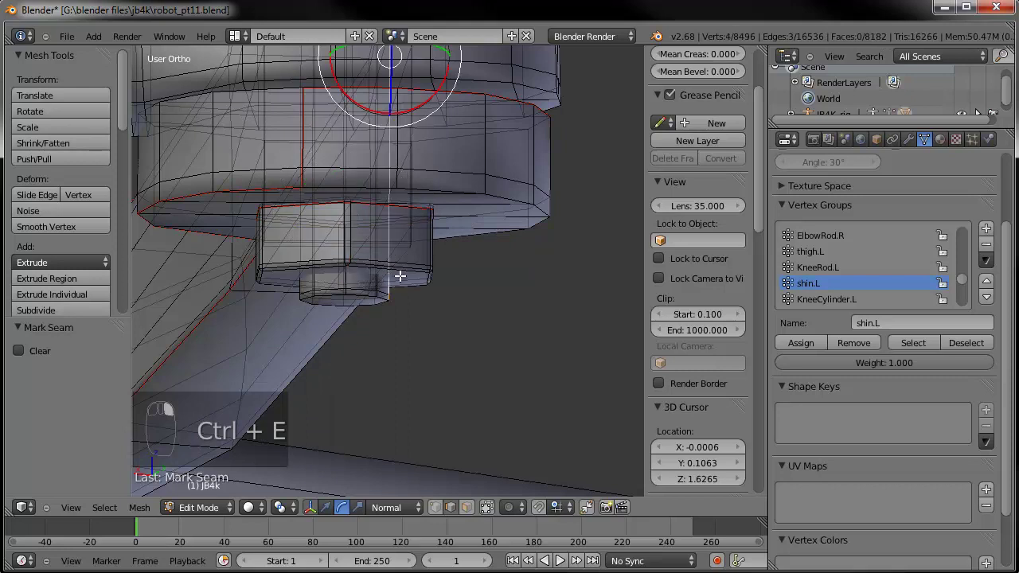
pyautogui.hotkey('ctrl', 'e')
pyautogui.click(432, 255)
pyautogui.press('a')
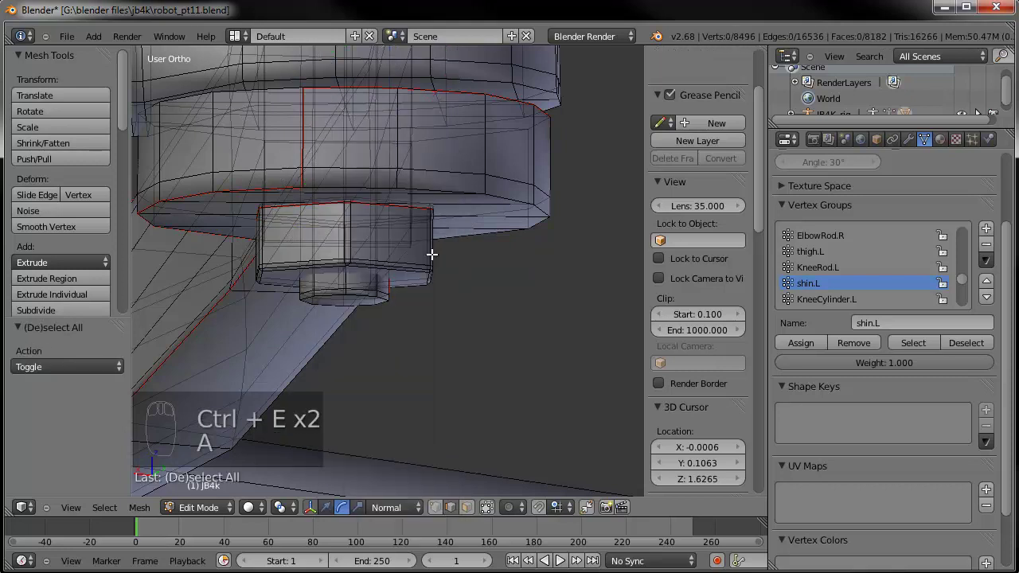
pyautogui.scroll(3, 427, 255)
pyautogui.keyDown('alt'); pyautogui.rightClick(395, 291); pyautogui.keyUp('alt')
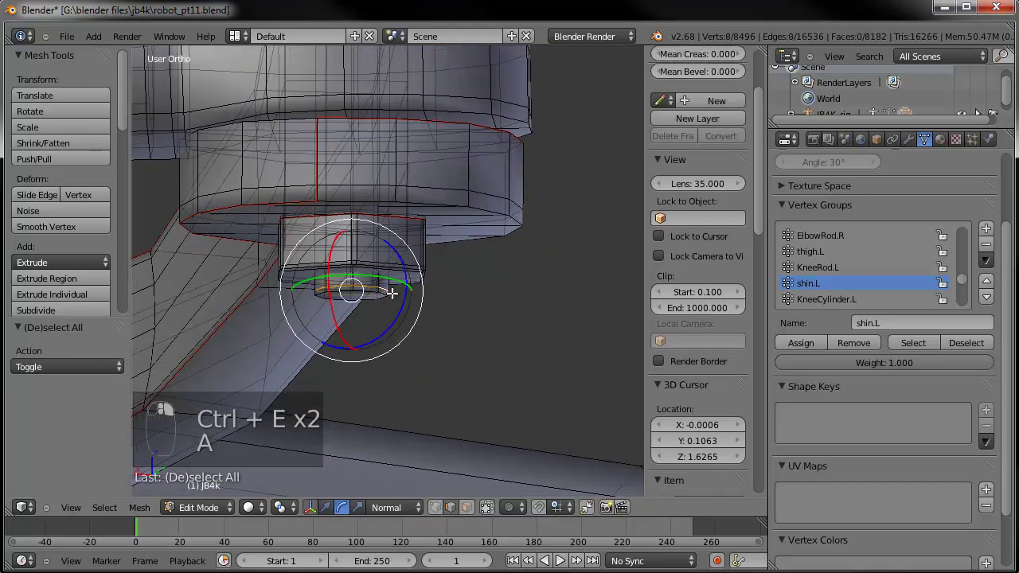
pyautogui.hotkey('ctrl', 'e')
pyautogui.click(400, 293)
pyautogui.moveTo(400, 293); pyautogui.dragTo(376, 248, button='middle')
pyautogui.scroll(-5, 382, 247)
pyautogui.press('a')
pyautogui.press('l')
pyautogui.press('a')
# Mark the piston rod's lengthwise edge line and the edge line around the rod end as a seam and clear the selection.
pyautogui.scroll(-4, 331, 221)
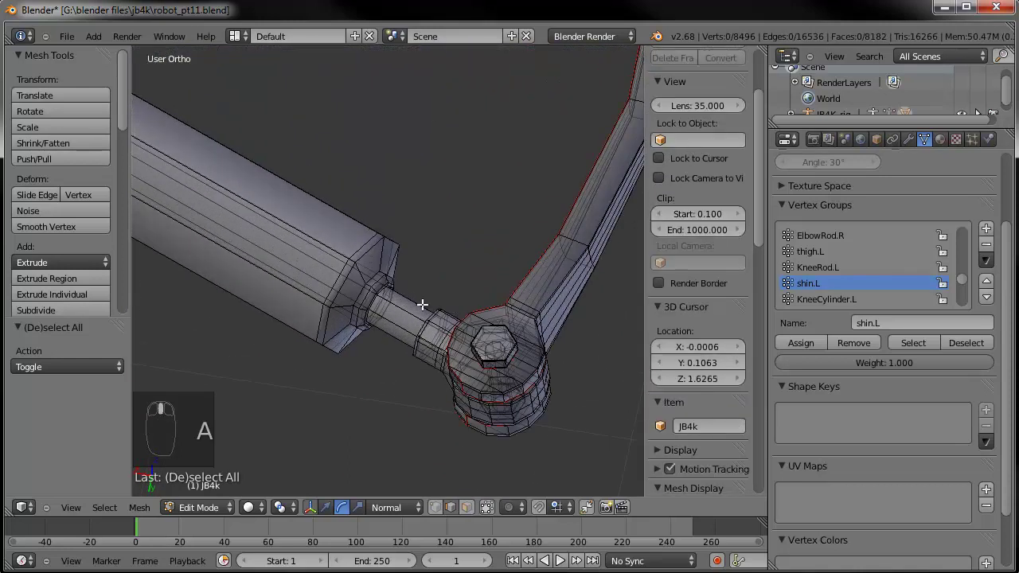
pyautogui.keyDown('alt'); pyautogui.rightClick(420, 301); pyautogui.keyUp('alt')
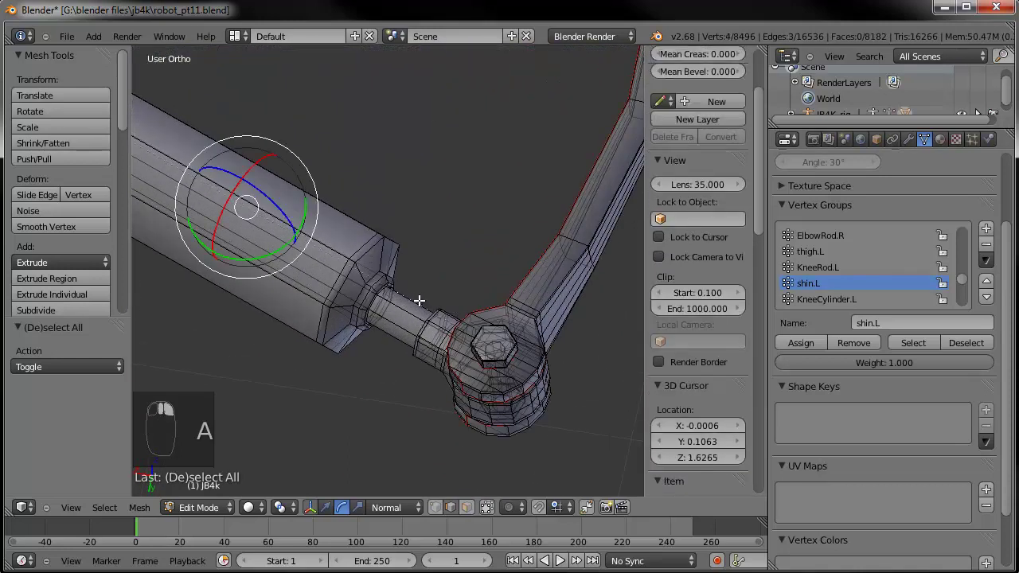
pyautogui.keyDown('alt'); pyautogui.keyDown('shift'); pyautogui.rightClick(423, 363); pyautogui.keyUp('shift'); pyautogui.keyUp('alt')
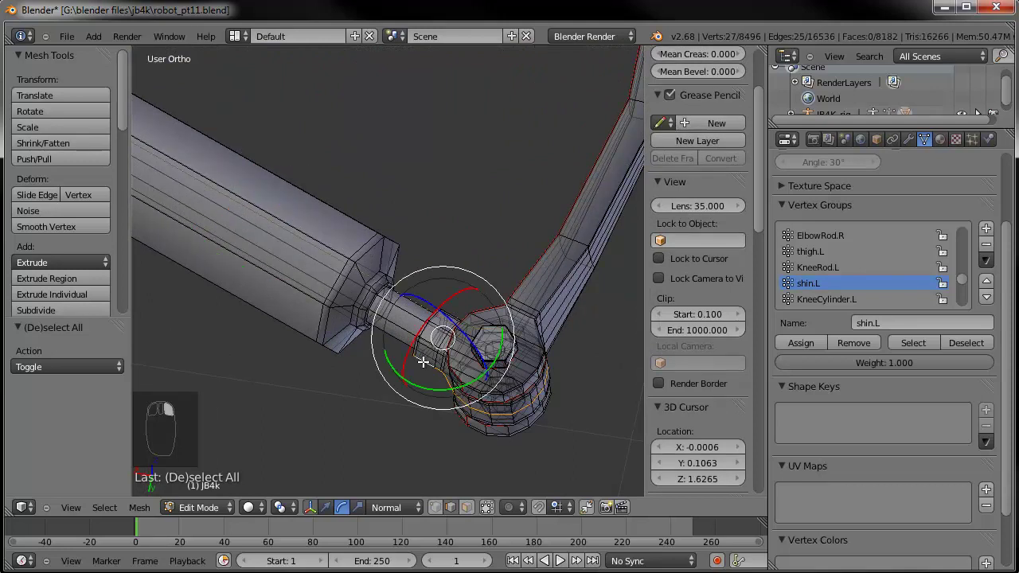
pyautogui.hotkey('ctrl', 'e')
pyautogui.click(521, 266)
pyautogui.press('a')
# Mark the edge loops where the bolt head and nut meet the piston's other clevis as seams.
pyautogui.moveTo(518, 269); pyautogui.dragTo(473, 225, button='middle')
pyautogui.scroll(3, 416, 257)
pyautogui.keyDown('alt'); pyautogui.rightClick(433, 196); pyautogui.keyUp('alt')
pyautogui.keyDown('alt'); pyautogui.rightClick(436, 196); pyautogui.keyUp('alt')
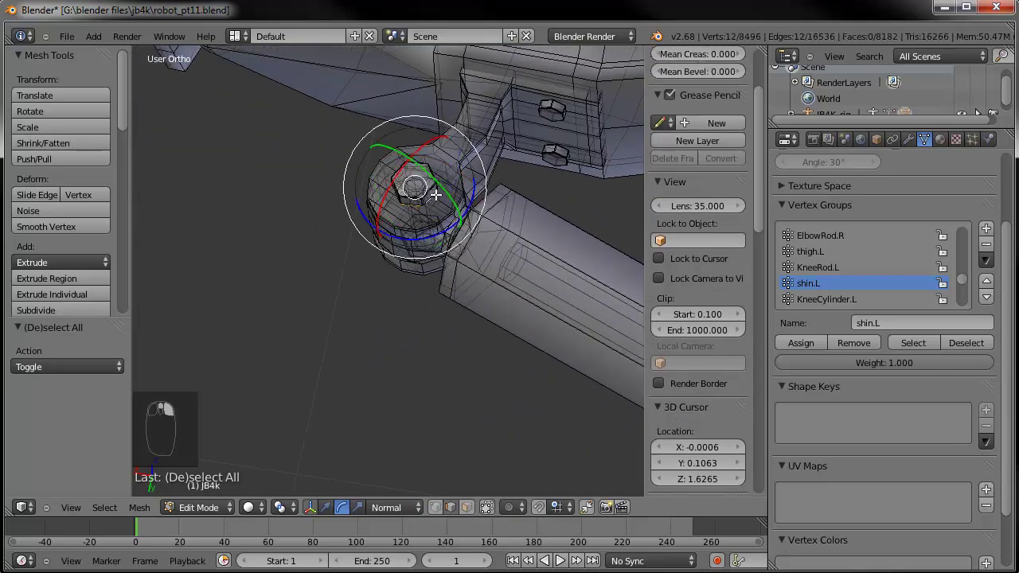
pyautogui.scroll(5, 436, 196)
pyautogui.keyDown('alt'); pyautogui.keyDown('shift'); pyautogui.rightClick(454, 215); pyautogui.keyUp('shift'); pyautogui.keyUp('alt')
pyautogui.hotkey('ctrl', 'z')
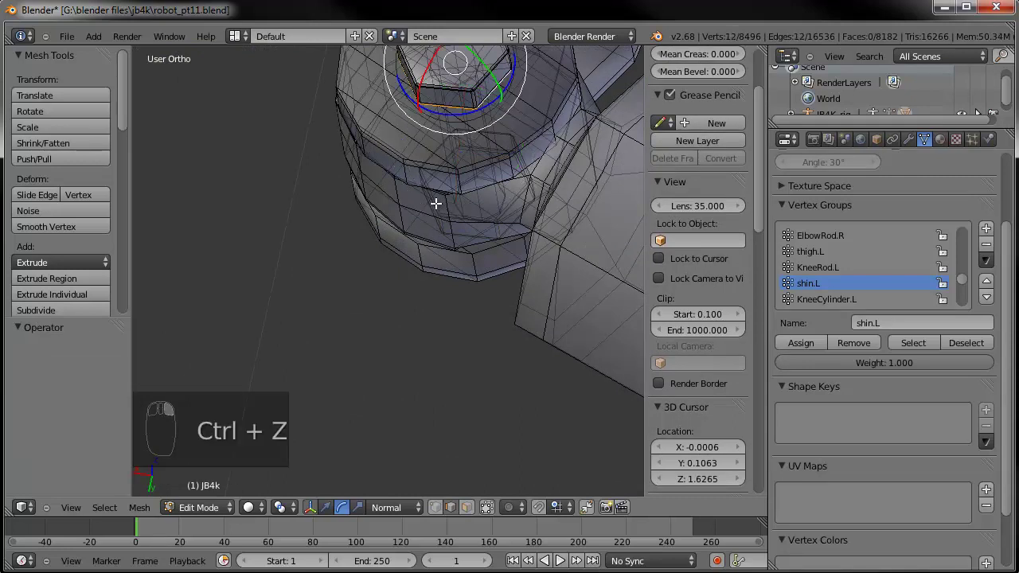
pyautogui.hotkey('ctrl', 'z')
pyautogui.scroll(2, 472, 226)
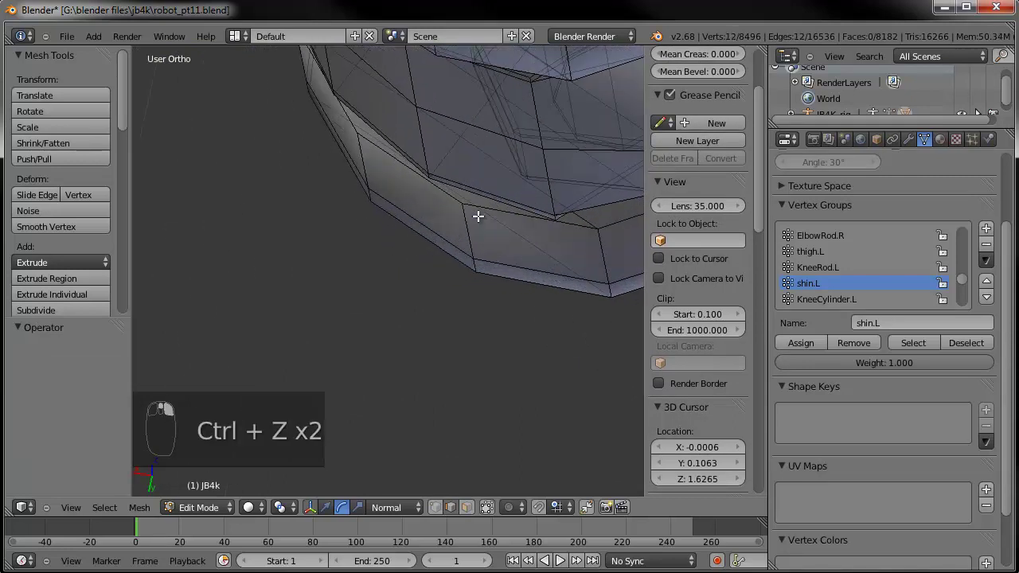
pyautogui.scroll(-4, 514, 160)
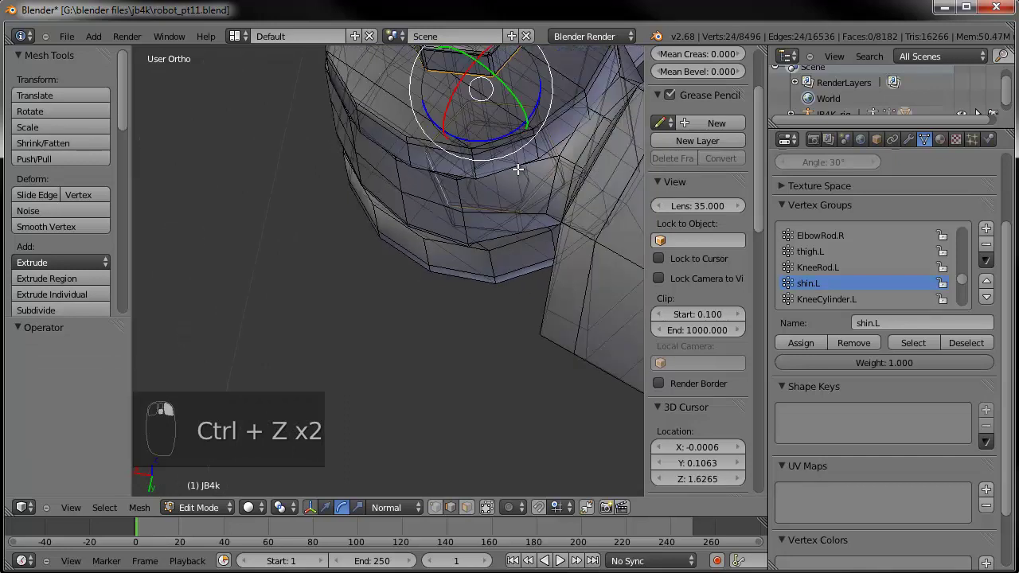
pyautogui.hotkey('ctrl', 'e')
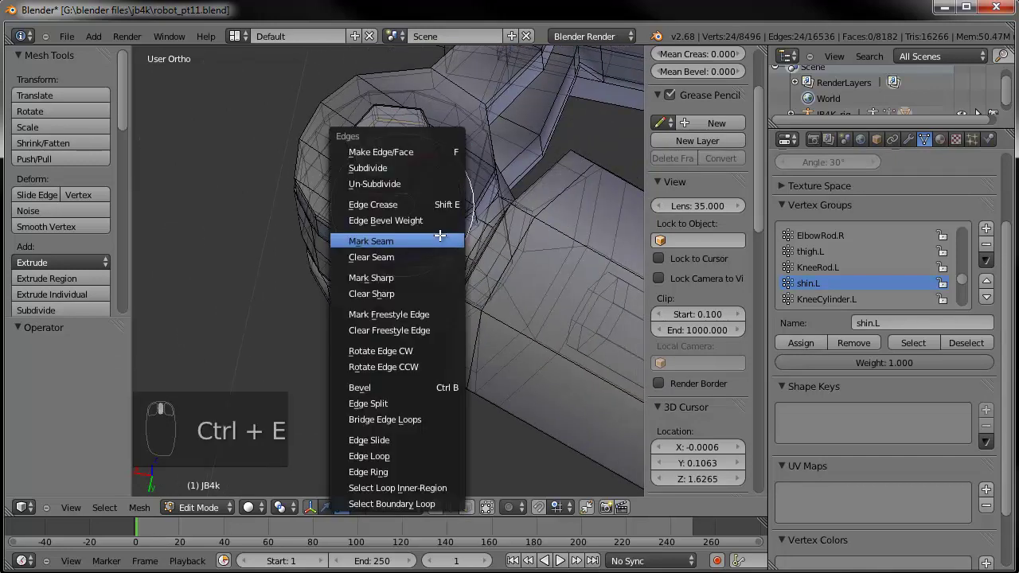
pyautogui.click(440, 241)
# Select the edge lines along both sides of the mounting bracket's upper arm and around its clevis disc.
pyautogui.moveTo(440, 239); pyautogui.dragTo(450, 179, button='middle')
pyautogui.rightClick(458, 194)
pyautogui.scroll(3, 585, 285)
pyautogui.moveTo(429, 231); pyautogui.dragTo(423, 192, button='middle')
pyautogui.keyDown('alt'); pyautogui.rightClick(394, 170); pyautogui.keyUp('alt')
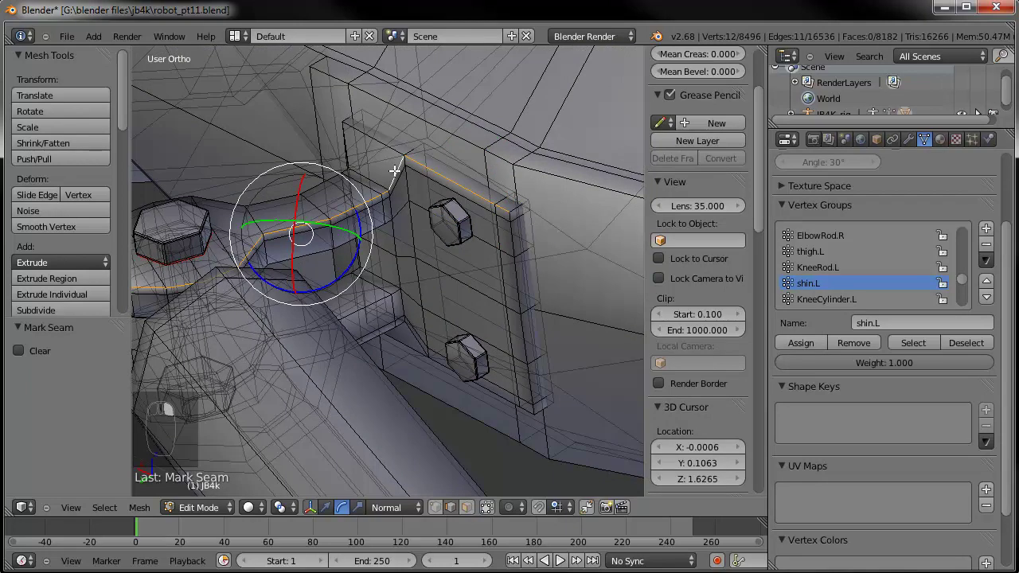
pyautogui.keyDown('shift'); pyautogui.moveTo(185, 273); pyautogui.dragTo(436, 192, button='middle'); pyautogui.keyUp('shift')
pyautogui.keyDown('shift'); pyautogui.rightClick(232, 302); pyautogui.keyUp('shift')
pyautogui.keyDown('alt'); pyautogui.keyDown('shift'); pyautogui.rightClick(211, 301); pyautogui.keyUp('shift'); pyautogui.keyUp('alt')
pyautogui.moveTo(202, 298); pyautogui.dragTo(571, 241, button='middle')
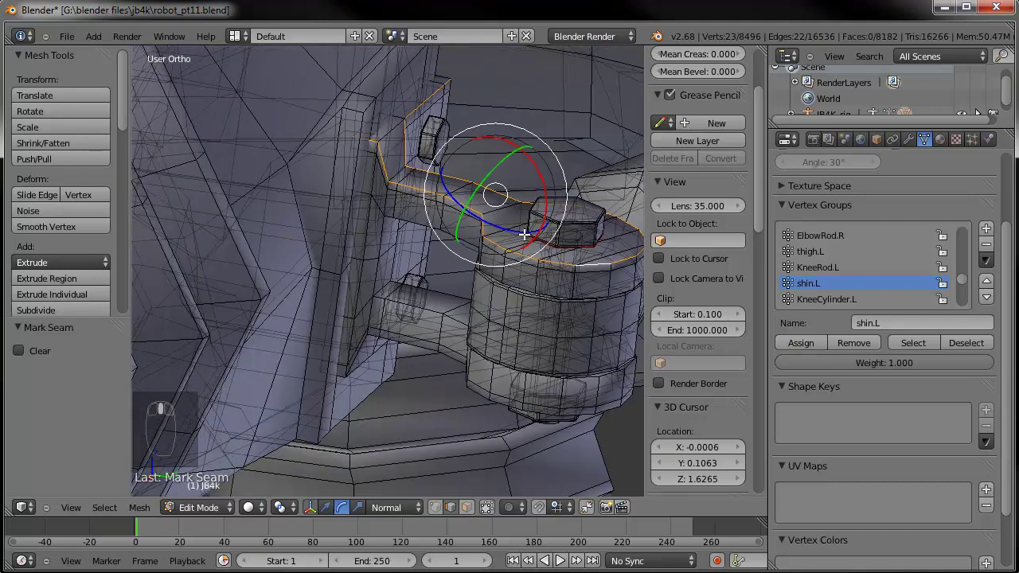
# Add the long outer edge line of the bracket's rear mounting plate to the selection.
pyautogui.keyDown('alt'); pyautogui.keyDown('shift'); pyautogui.rightClick(350, 168); pyautogui.keyUp('shift'); pyautogui.keyUp('alt')
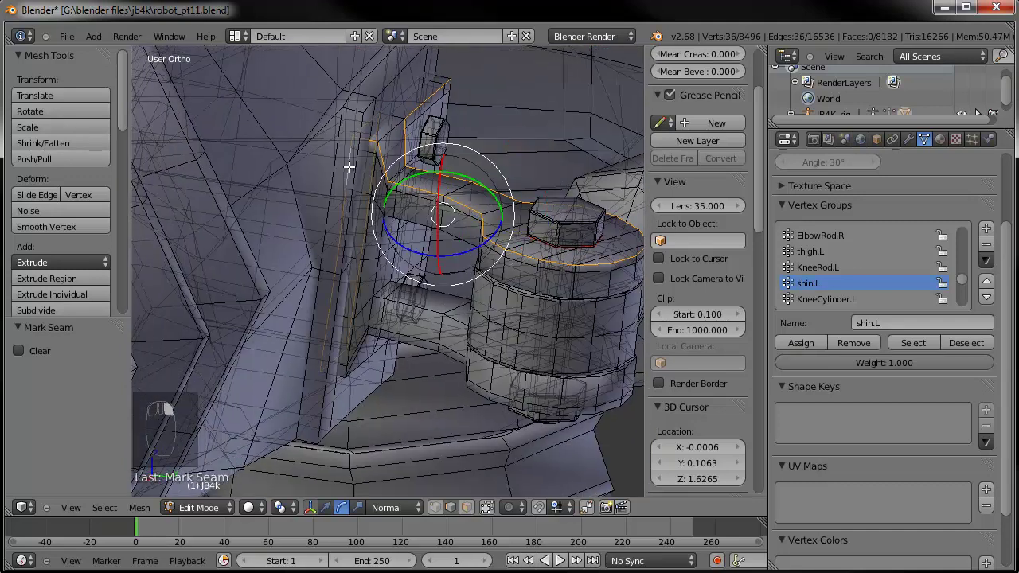
pyautogui.hotkey('ctrl', 'z')
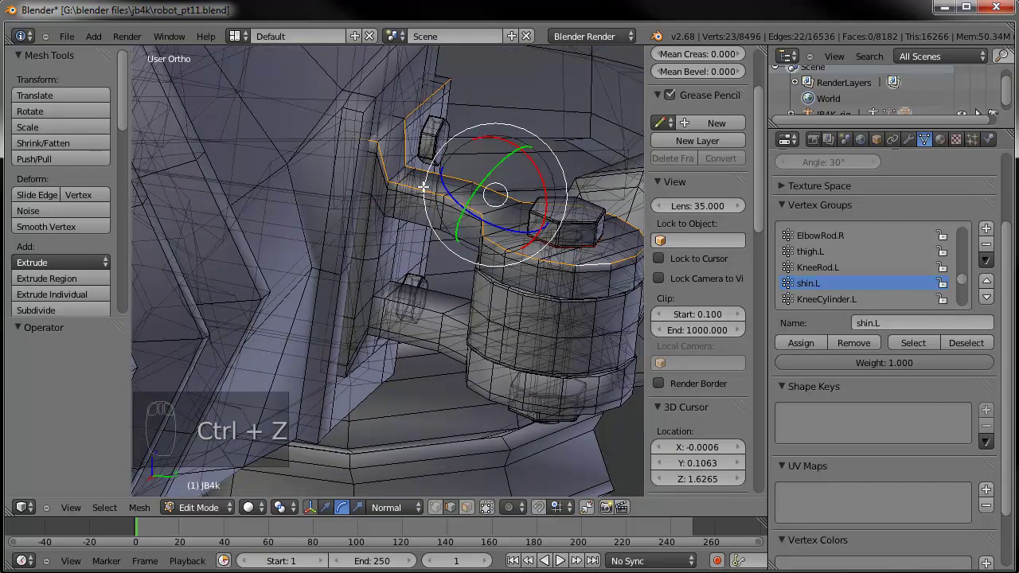
pyautogui.moveTo(428, 192); pyautogui.dragTo(401, 181, button='middle')
pyautogui.scroll(3, 401, 182)
pyautogui.keyDown('alt'); pyautogui.keyDown('shift'); pyautogui.rightClick(366, 126); pyautogui.keyUp('shift'); pyautogui.keyUp('alt')
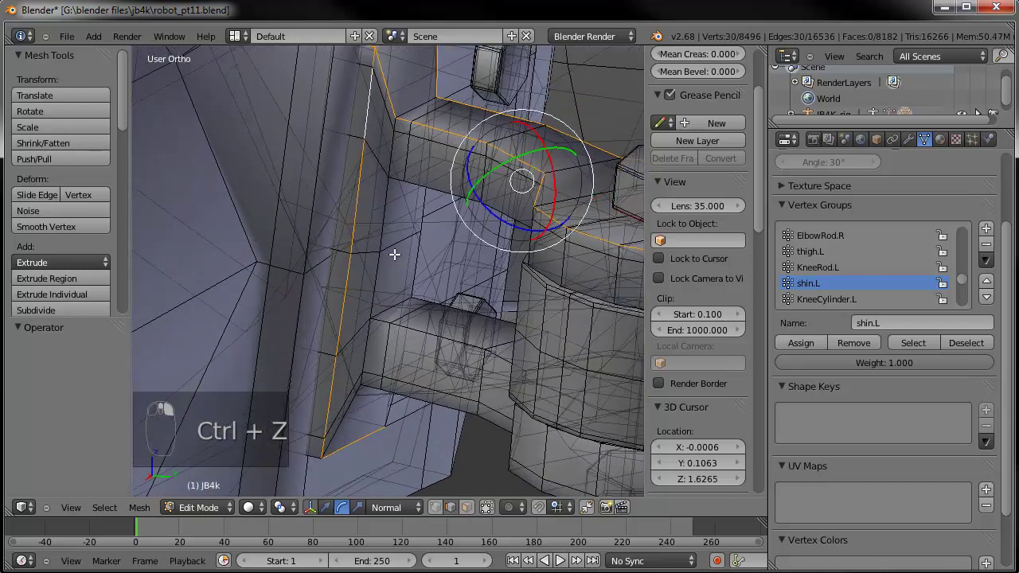
pyautogui.moveTo(431, 330); pyautogui.dragTo(418, 263, button='middle')
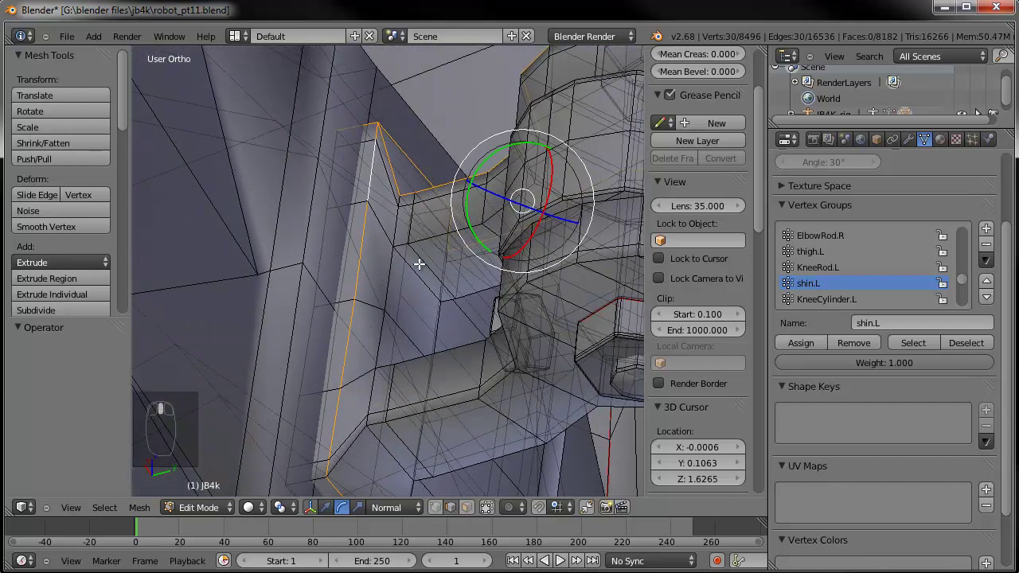
# Add the edge lines along the bracket's lower arm and lower clevis disc to the selection.
pyautogui.keyDown('alt'); pyautogui.keyDown('shift'); pyautogui.rightClick(362, 443); pyautogui.keyUp('shift'); pyautogui.keyUp('alt')
pyautogui.moveTo(481, 382); pyautogui.dragTo(557, 310, button='middle')
pyautogui.keyDown('shift'); pyautogui.rightClick(463, 210); pyautogui.keyUp('shift')
pyautogui.keyDown('alt'); pyautogui.keyDown('shift'); pyautogui.rightClick(494, 228); pyautogui.keyUp('shift'); pyautogui.keyUp('alt')
pyautogui.moveTo(495, 333); pyautogui.dragTo(402, 347, button='middle')
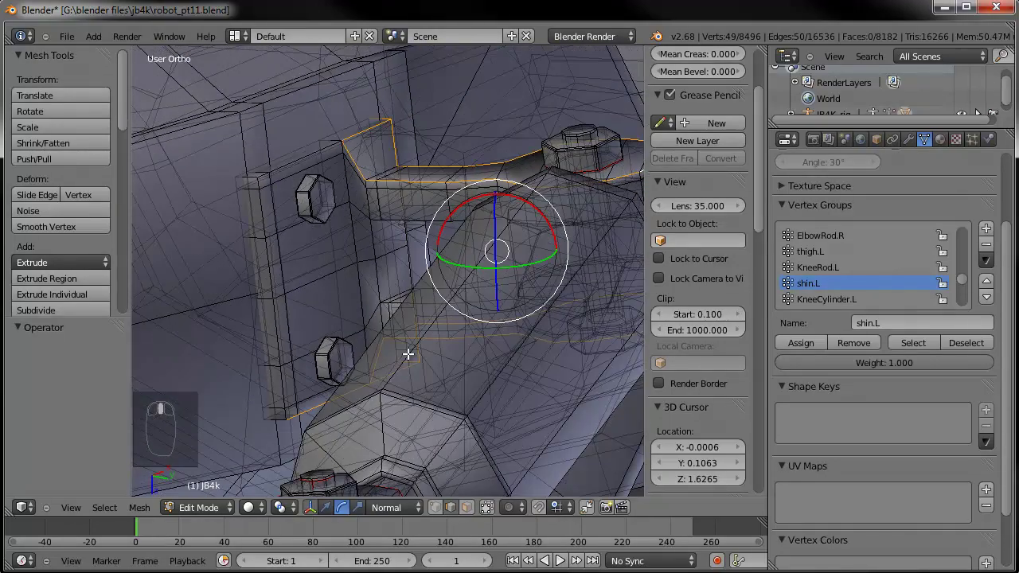
# Add the bolted plate's short end edge and long outer edge line, and mark the selected bracket outline as a seam.
pyautogui.keyDown('shift'); pyautogui.rightClick(333, 144); pyautogui.keyUp('shift')
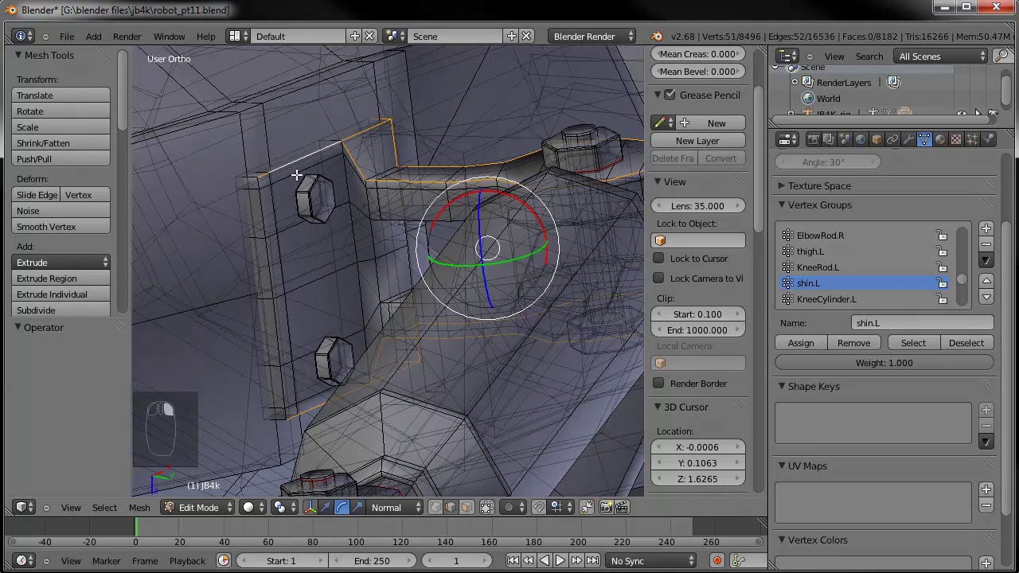
pyautogui.keyDown('alt'); pyautogui.keyDown('shift'); pyautogui.rightClick(261, 206); pyautogui.keyUp('shift'); pyautogui.keyUp('alt')
pyautogui.moveTo(337, 276); pyautogui.dragTo(326, 302, button='middle')
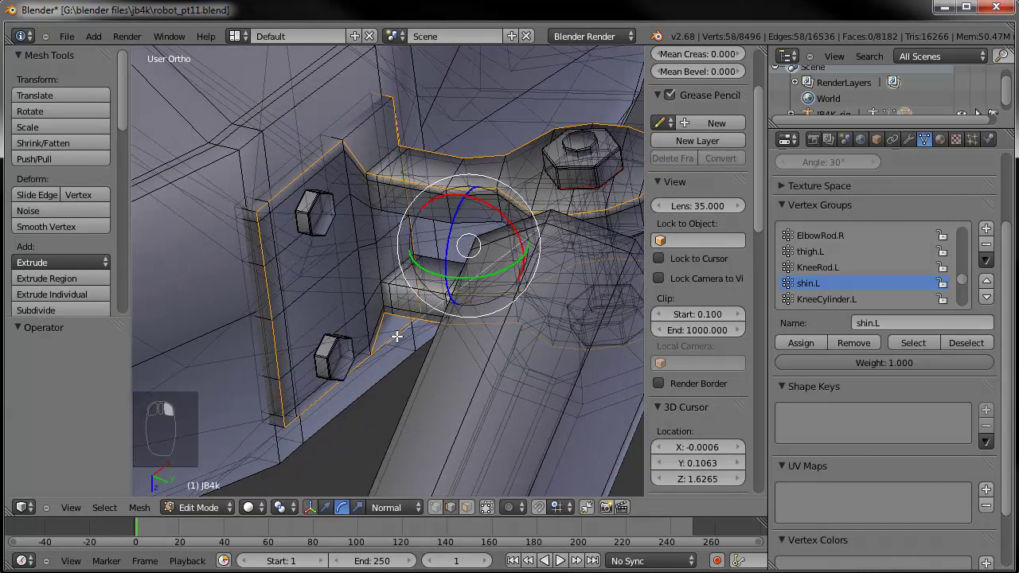
pyautogui.hotkey('ctrl', 'z')
pyautogui.press('c')
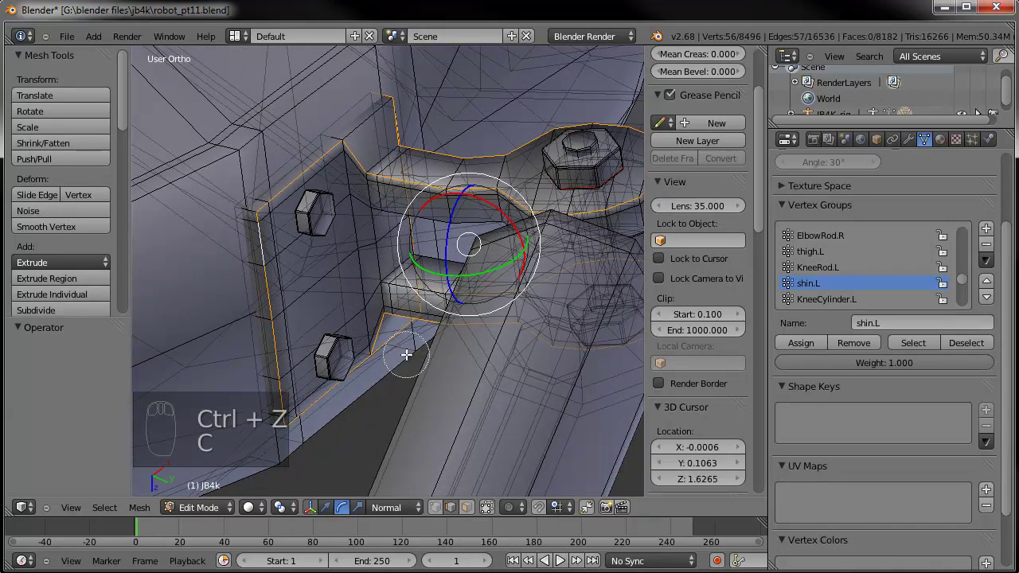
pyautogui.rightClick(405, 354)
pyautogui.keyDown('shift'); pyautogui.moveTo(364, 301); pyautogui.dragTo(364, 307, button='middle'); pyautogui.keyUp('shift')
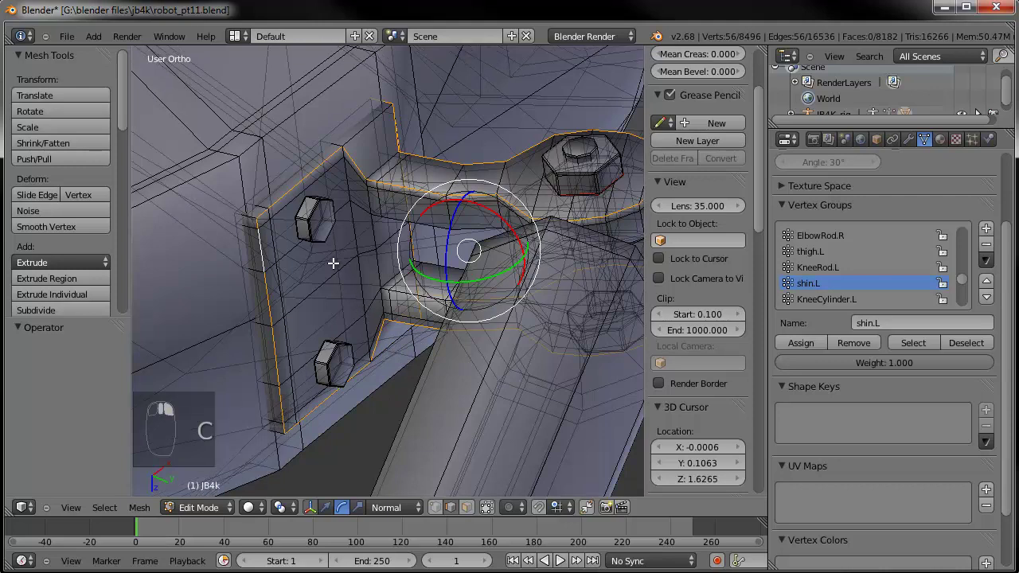
pyautogui.scroll(2, 324, 251)
pyautogui.hotkey('ctrl', 'e')
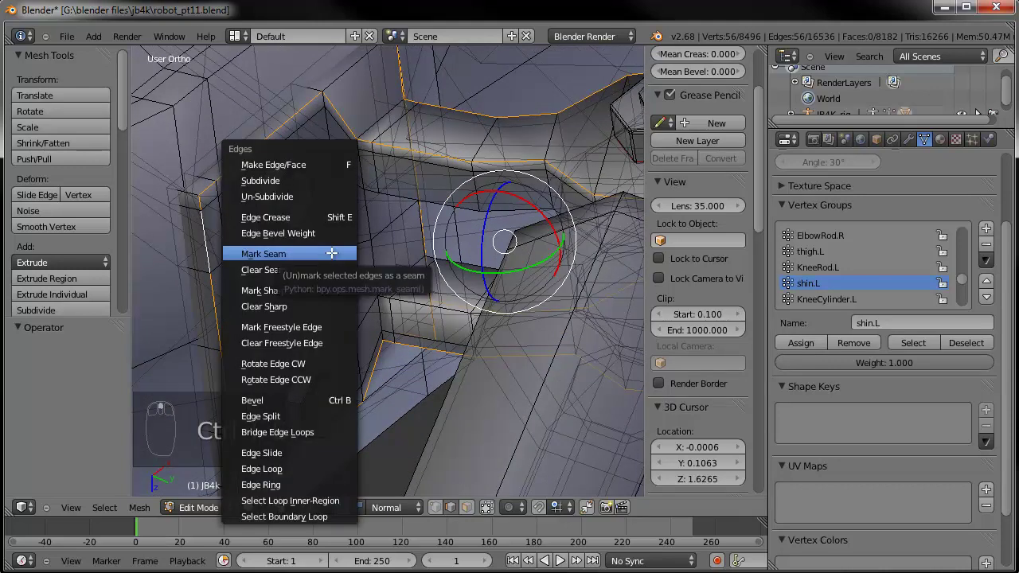
pyautogui.click(290, 255)
# Mark the base edge loops of both bolt heads on the mounting plate as seams and clear the selection.
pyautogui.rightClick(262, 181)
pyautogui.keyDown('shift'); pyautogui.rightClick(292, 383); pyautogui.keyUp('shift')
pyautogui.hotkey('ctrl', 'e')
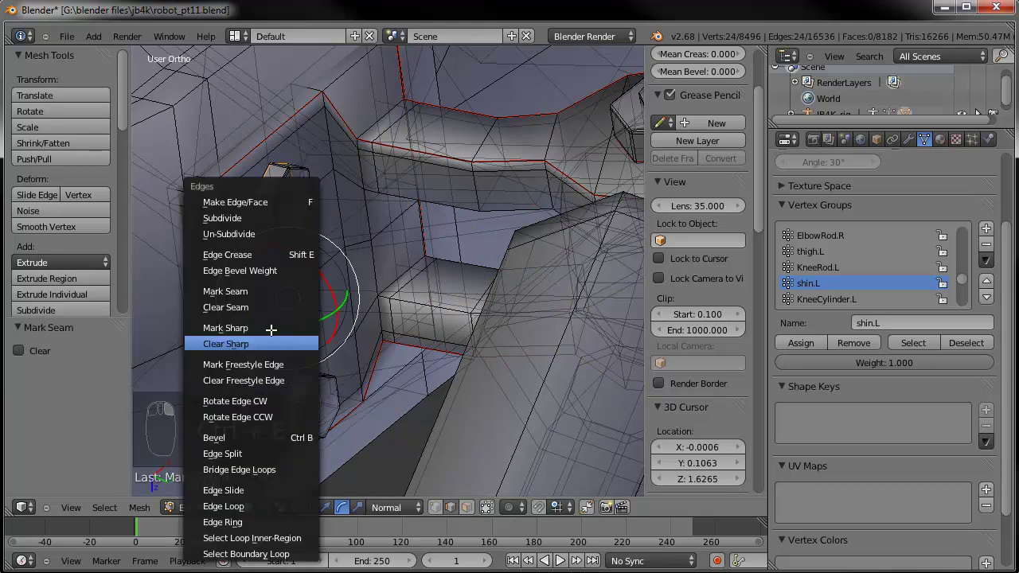
pyautogui.click(257, 292)
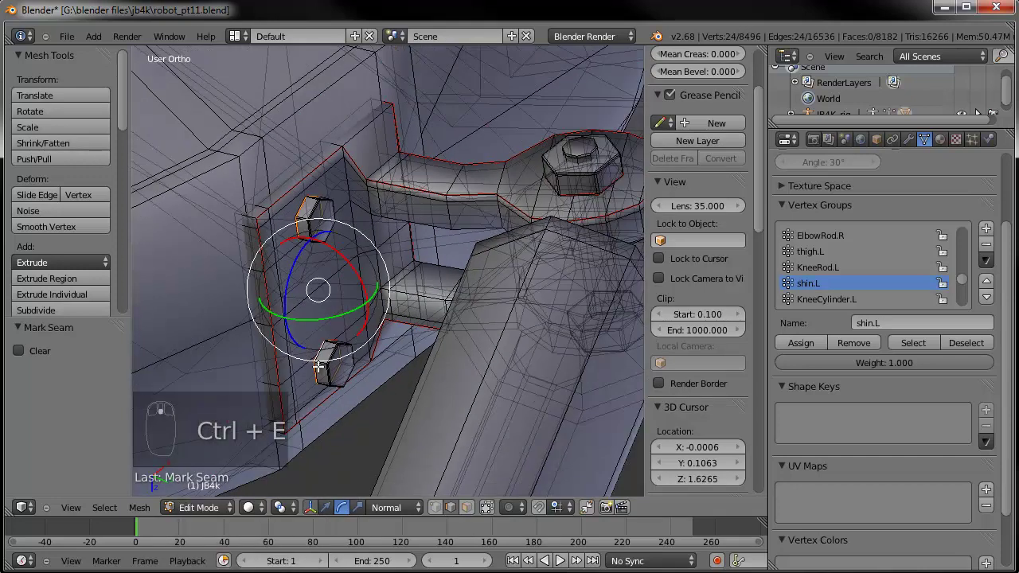
pyautogui.press('a')
# Mark the lengthwise edge lines along both sides of the forearm housing, up to the bellows, as seams.
pyautogui.scroll(-4, 324, 364)
pyautogui.moveTo(464, 376); pyautogui.dragTo(320, 211, button='middle')
pyautogui.scroll(-6, 448, 395)
pyautogui.scroll(4, 401, 314)
pyautogui.keyDown('shift'); pyautogui.moveTo(319, 439); pyautogui.dragTo(501, 271, button='middle'); pyautogui.keyUp('shift')
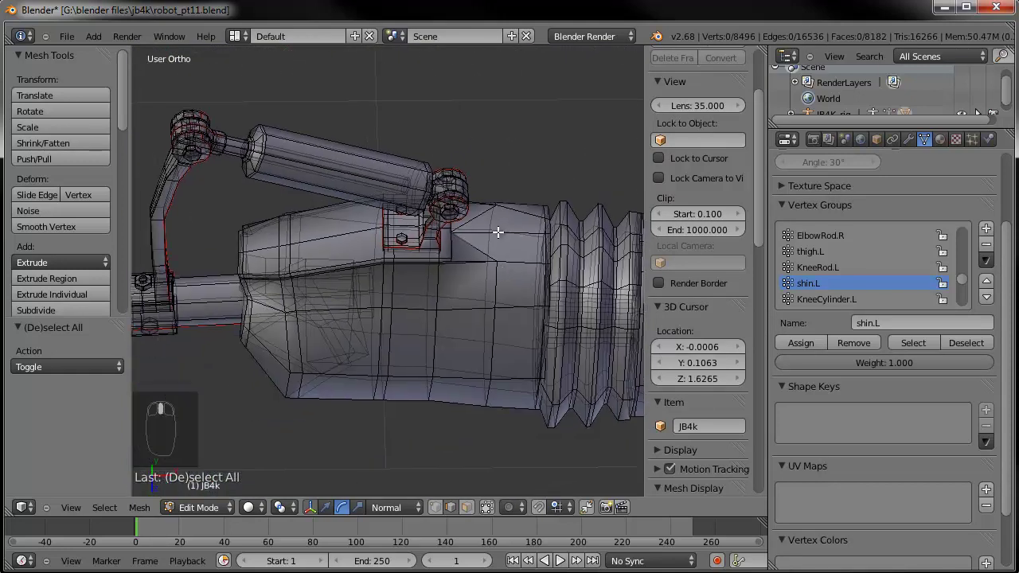
pyautogui.keyDown('alt'); pyautogui.rightClick(500, 235); pyautogui.keyUp('alt')
pyautogui.keyDown('alt'); pyautogui.keyDown('shift'); pyautogui.rightClick(514, 231); pyautogui.keyUp('shift'); pyautogui.keyUp('alt')
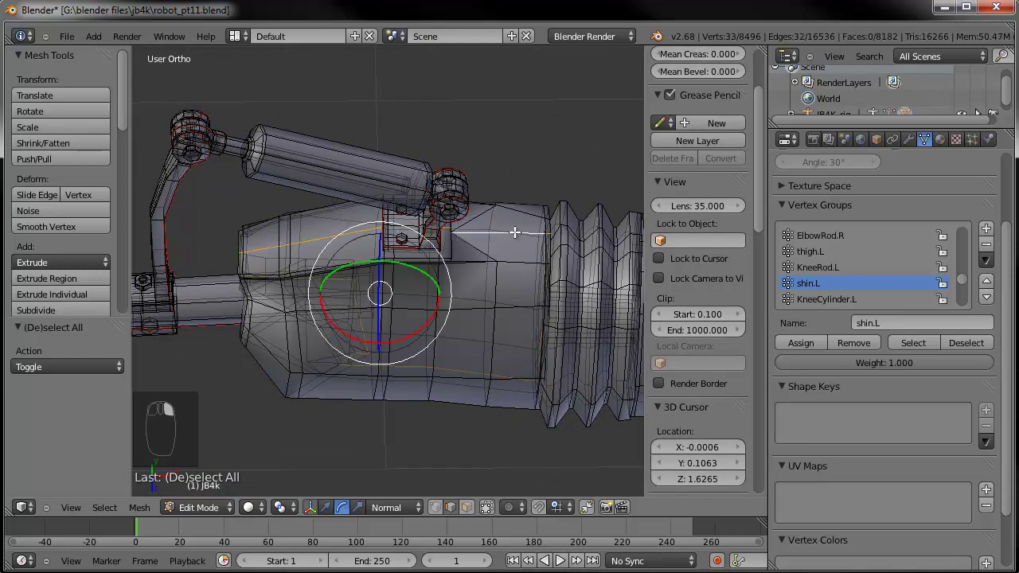
pyautogui.moveTo(515, 232); pyautogui.dragTo(467, 247, button='middle')
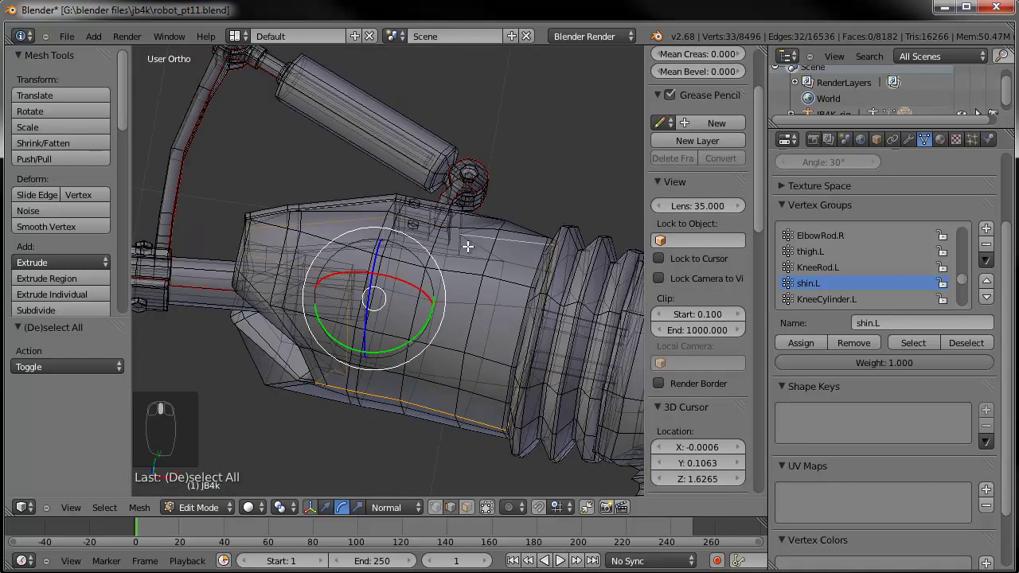
pyautogui.hotkey('ctrl', 'e')
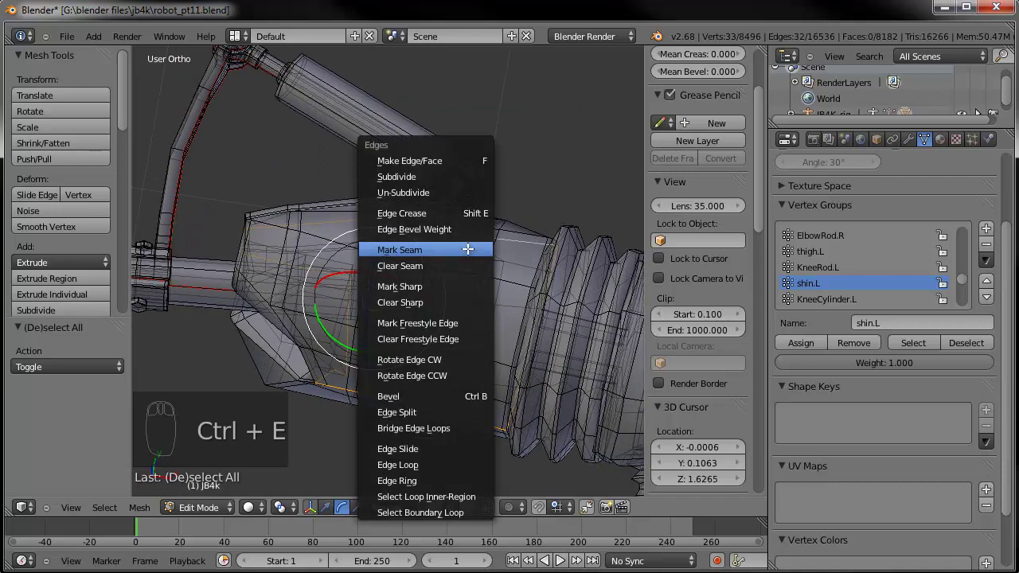
pyautogui.click(467, 249)
# Select the edge loop around the pointed cutout at the forearm's elbow end and mark it as sharp.
pyautogui.moveTo(308, 351); pyautogui.dragTo(363, 278, button='middle')
pyautogui.keyDown('alt'); pyautogui.rightClick(280, 354); pyautogui.keyUp('alt')
pyautogui.keyDown('alt'); pyautogui.keyDown('shift'); pyautogui.rightClick(347, 364); pyautogui.keyUp('shift'); pyautogui.keyUp('alt')
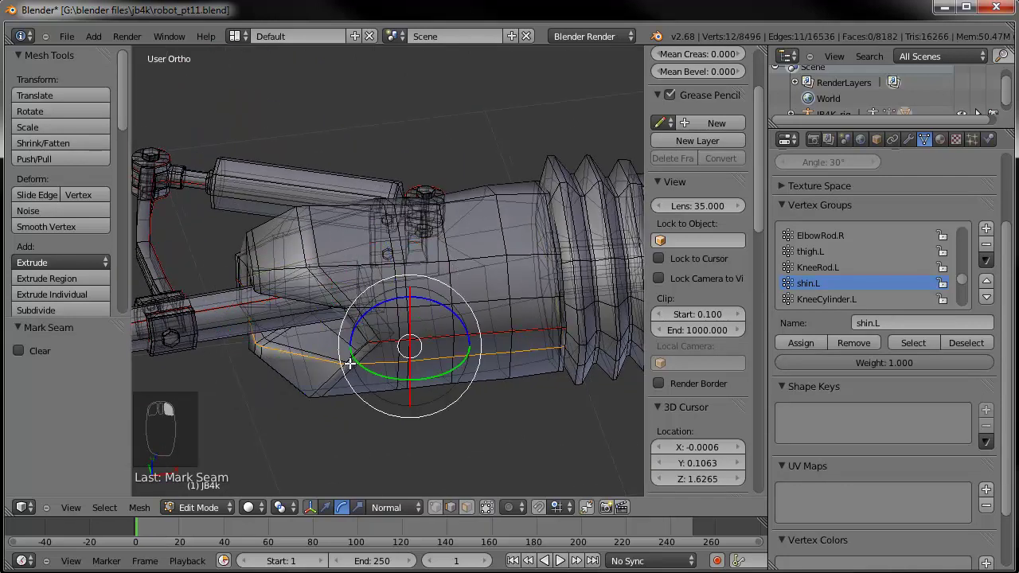
pyautogui.hotkey('ctrl', 'z')
pyautogui.scroll(4, 359, 404)
pyautogui.keyDown('shift'); pyautogui.moveTo(359, 404); pyautogui.dragTo(497, 347, button='middle'); pyautogui.keyUp('shift')
pyautogui.keyDown('alt'); pyautogui.keyDown('shift'); pyautogui.rightClick(476, 370); pyautogui.keyUp('shift'); pyautogui.keyUp('alt')
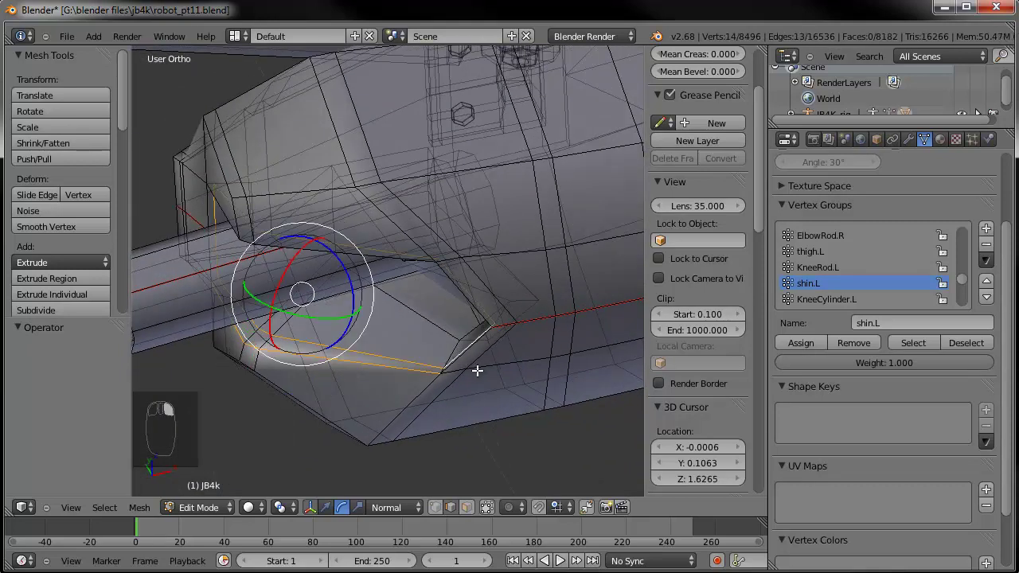
pyautogui.keyDown('alt'); pyautogui.keyDown('shift'); pyautogui.rightClick(389, 364); pyautogui.keyUp('shift'); pyautogui.keyUp('alt')
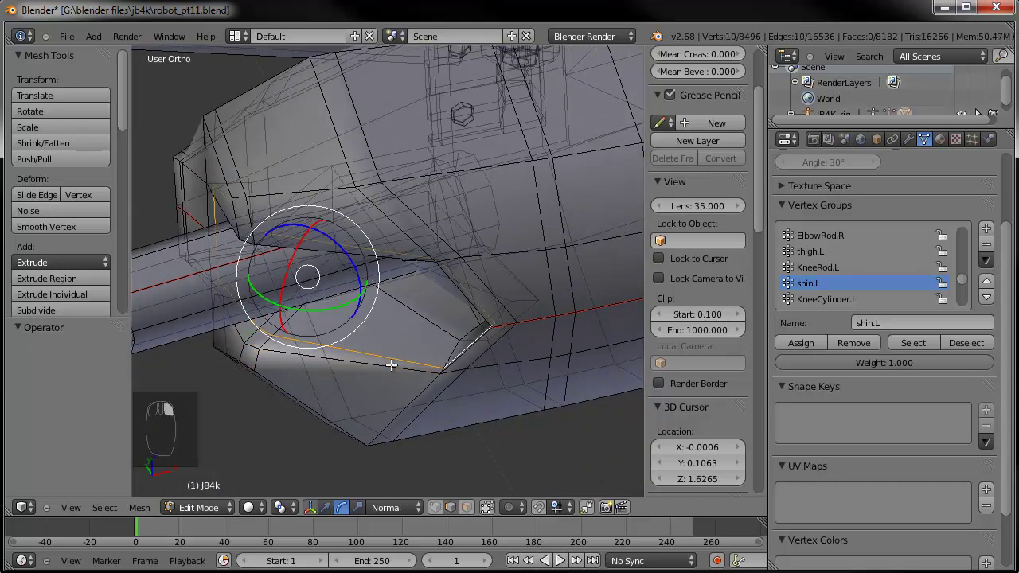
pyautogui.hotkey('ctrl', 'e')
pyautogui.click(422, 331)
# Mark the lengthwise edge lines along both sides of the palm, from the bellows to the finger end, as seams.
pyautogui.scroll(-2, 438, 355)
pyautogui.keyDown('shift'); pyautogui.moveTo(411, 358); pyautogui.dragTo(278, 362, button='middle'); pyautogui.keyUp('shift')
pyautogui.keyDown('shift'); pyautogui.moveTo(557, 356); pyautogui.dragTo(350, 361, button='middle'); pyautogui.keyUp('shift')
pyautogui.moveTo(425, 343); pyautogui.dragTo(302, 354, button='middle')
pyautogui.rightClick(423, 275)
pyautogui.keyDown('alt'); pyautogui.rightClick(530, 256); pyautogui.keyUp('alt')
pyautogui.keyDown('alt'); pyautogui.keyDown('shift'); pyautogui.rightClick(349, 291); pyautogui.keyUp('shift'); pyautogui.keyUp('alt')
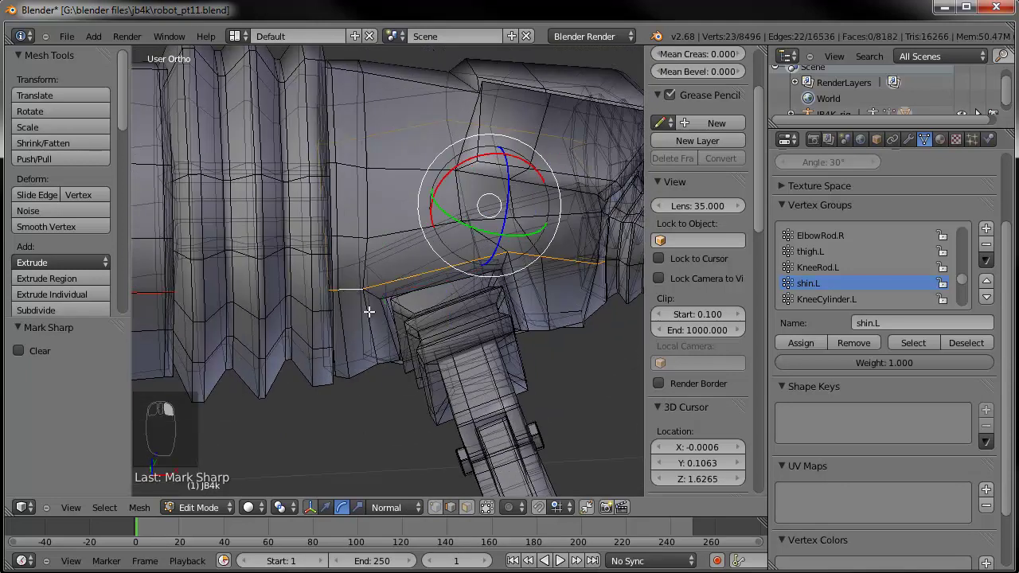
pyautogui.scroll(-1, 487, 348)
pyautogui.keyDown('shift'); pyautogui.moveTo(491, 347); pyautogui.dragTo(344, 353, button='middle'); pyautogui.keyUp('shift')
pyautogui.hotkey('ctrl', 'e')
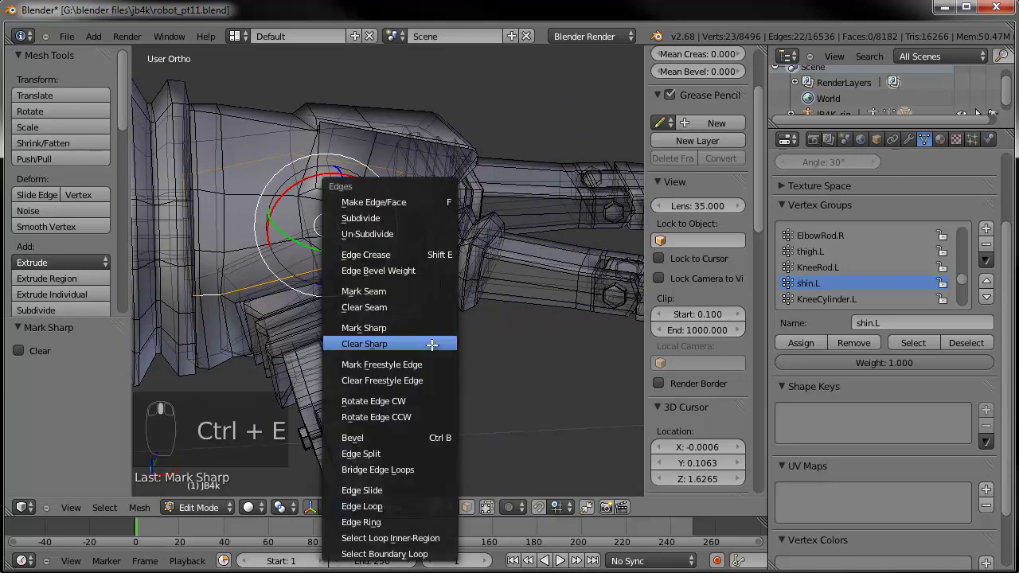
pyautogui.click(406, 292)
# Mark the lengthwise edge loops along the base and end segments of both fingers as seams.
pyautogui.moveTo(528, 337); pyautogui.dragTo(419, 334, button='middle')
pyautogui.keyDown('shift'); pyautogui.rightClick(399, 316); pyautogui.keyUp('shift')
pyautogui.keyDown('alt'); pyautogui.keyDown('shift'); pyautogui.rightClick(427, 257); pyautogui.keyUp('shift'); pyautogui.keyUp('alt')
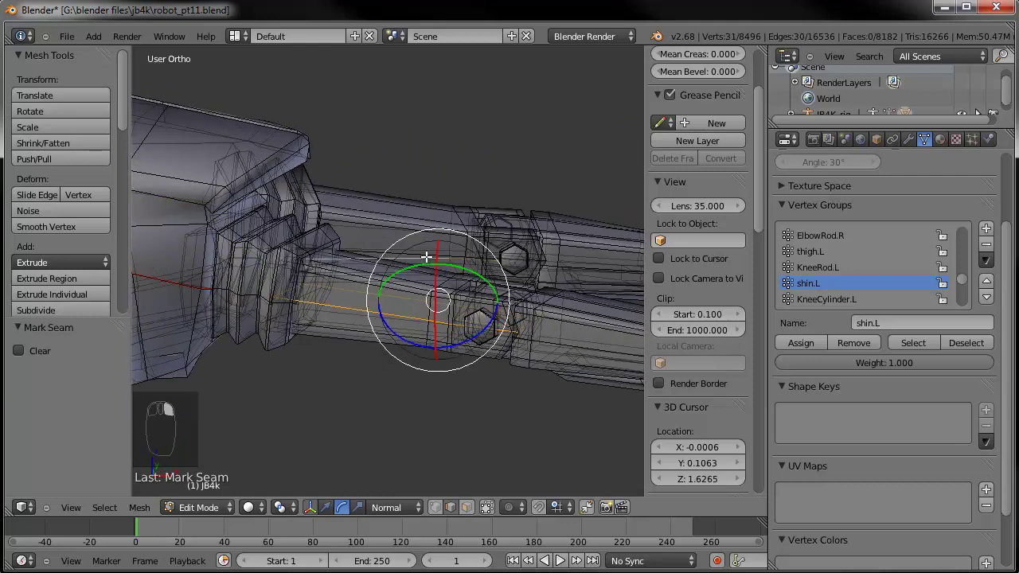
pyautogui.moveTo(476, 289); pyautogui.dragTo(480, 333, button='middle')
pyautogui.hotkey('ctrl', 'z')
pyautogui.keyDown('alt'); pyautogui.keyDown('shift'); pyautogui.rightClick(439, 269); pyautogui.keyUp('shift'); pyautogui.keyUp('alt')
pyautogui.moveTo(536, 305); pyautogui.dragTo(479, 251, button='middle')
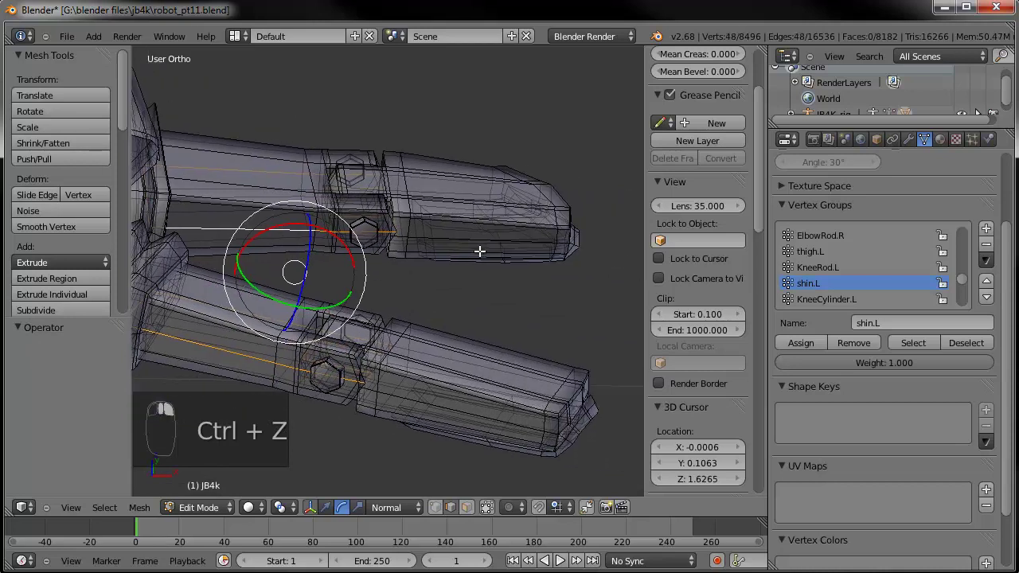
pyautogui.keyDown('alt'); pyautogui.keyDown('shift'); pyautogui.rightClick(415, 236); pyautogui.keyUp('shift'); pyautogui.keyUp('alt')
pyautogui.keyDown('alt'); pyautogui.keyDown('shift'); pyautogui.rightClick(415, 394); pyautogui.keyUp('shift'); pyautogui.keyUp('alt')
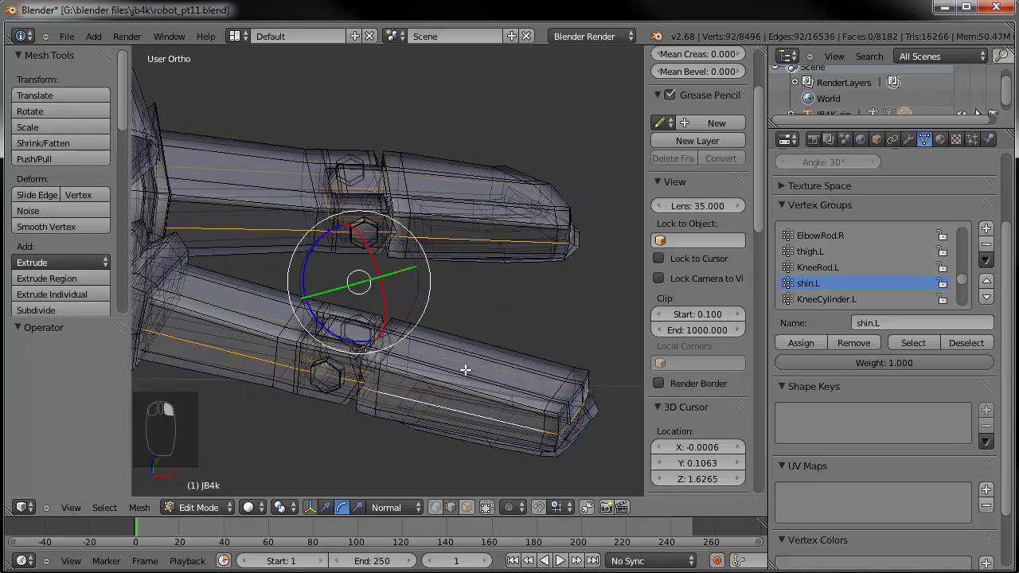
pyautogui.hotkey('ctrl', 'e')
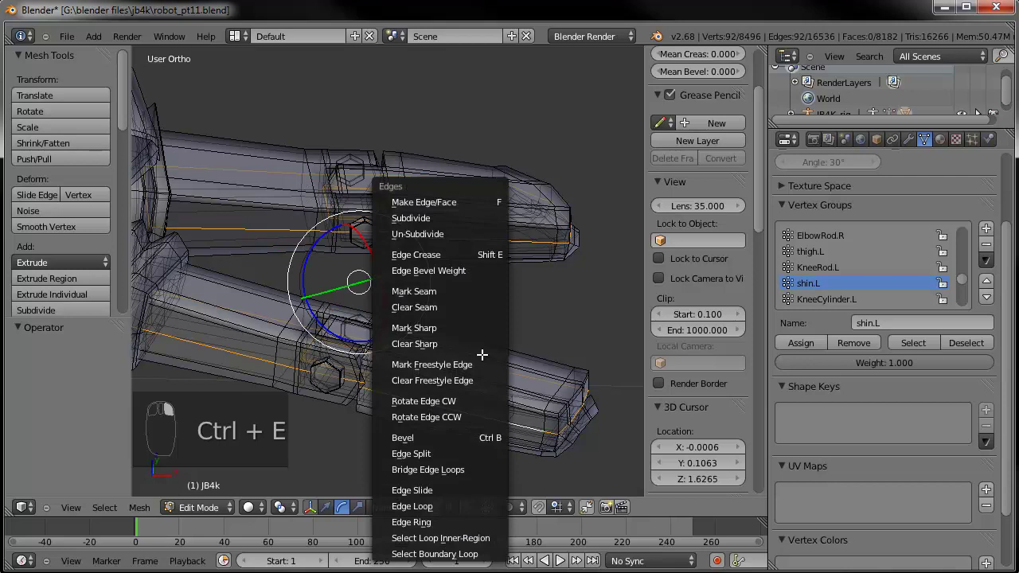
pyautogui.click(428, 292)
# Mark the lengthwise edge loops along the thumb's base and end segments as seams.
pyautogui.keyDown('shift'); pyautogui.moveTo(371, 382); pyautogui.dragTo(629, 301, button='middle'); pyautogui.keyUp('shift')
pyautogui.moveTo(482, 309); pyautogui.dragTo(396, 338, button='middle')
pyautogui.scroll(2, 396, 338)
pyautogui.moveTo(503, 326); pyautogui.dragTo(474, 267, button='middle')
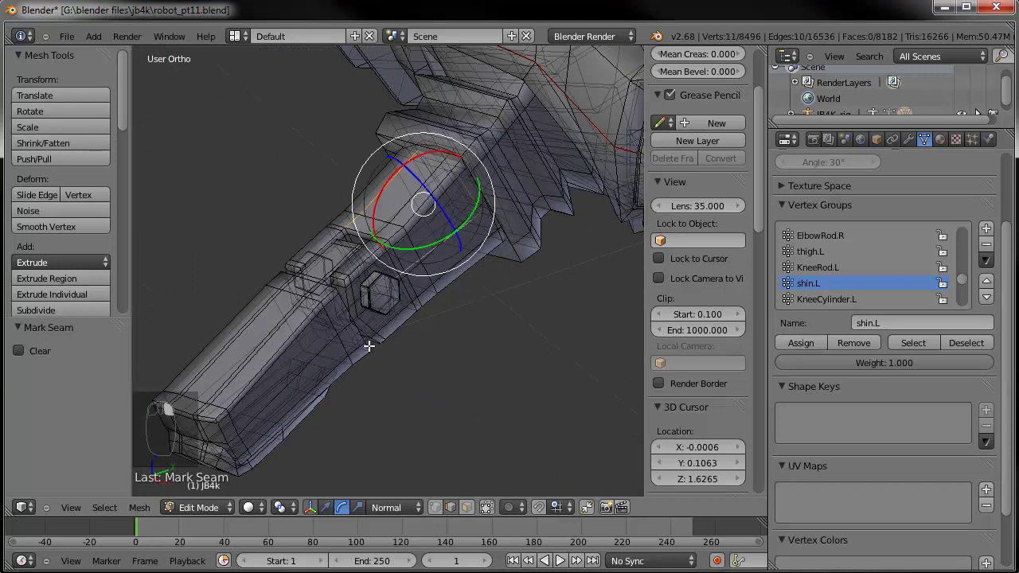
pyautogui.keyDown('alt'); pyautogui.keyDown('shift'); pyautogui.rightClick(321, 350); pyautogui.keyUp('shift'); pyautogui.keyUp('alt')
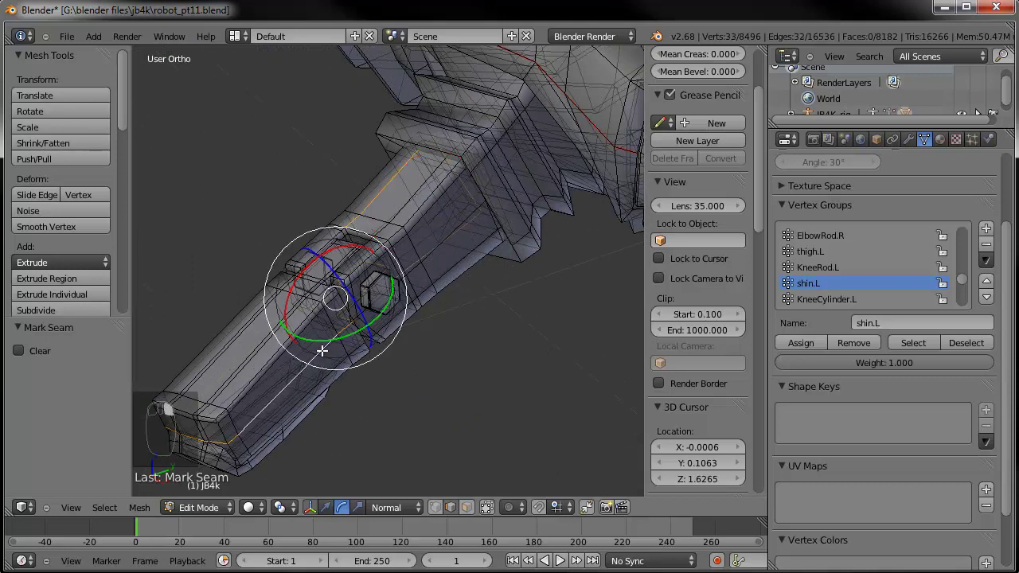
pyautogui.hotkey('ctrl', 'e')
pyautogui.click(509, 257)
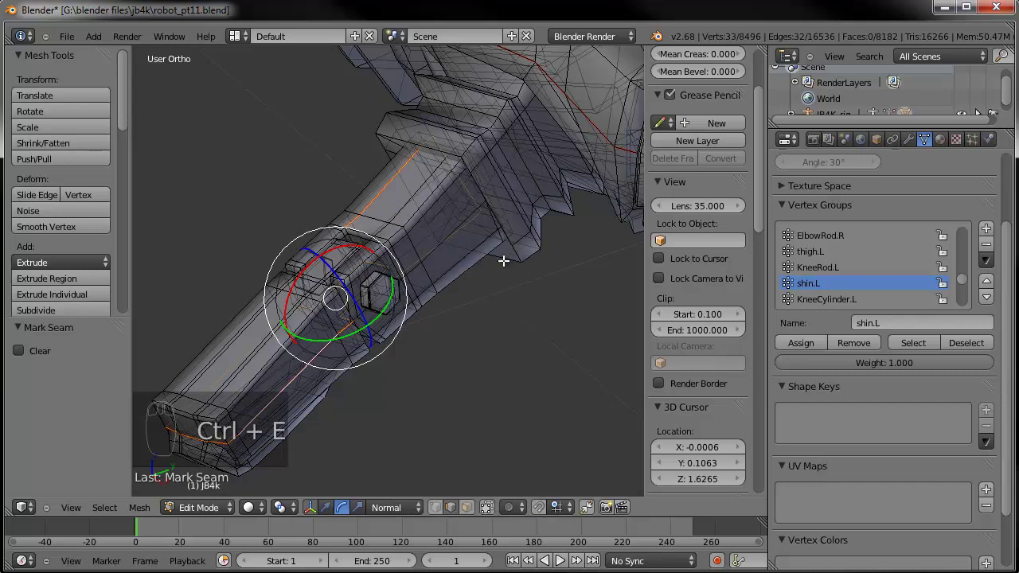
# Select the edge loops around the hexagonal bolts on both sides of the finger joint and mark them as seams.
pyautogui.press('a')
pyautogui.scroll(3, 393, 320)
pyautogui.keyDown('alt'); pyautogui.rightClick(347, 293); pyautogui.keyUp('alt')
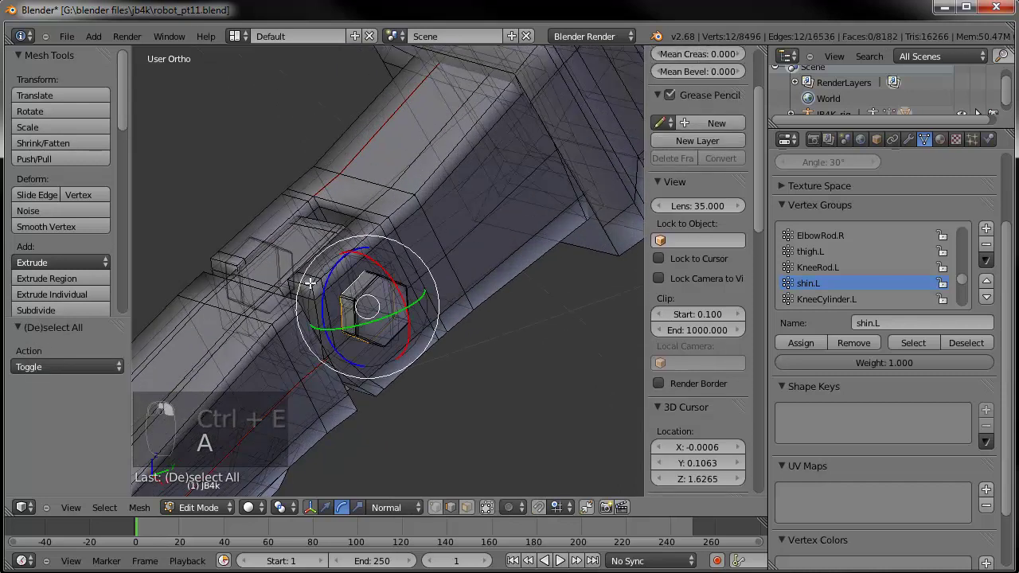
pyautogui.keyDown('alt'); pyautogui.keyDown('shift'); pyautogui.rightClick(240, 247); pyautogui.keyUp('shift'); pyautogui.keyUp('alt')
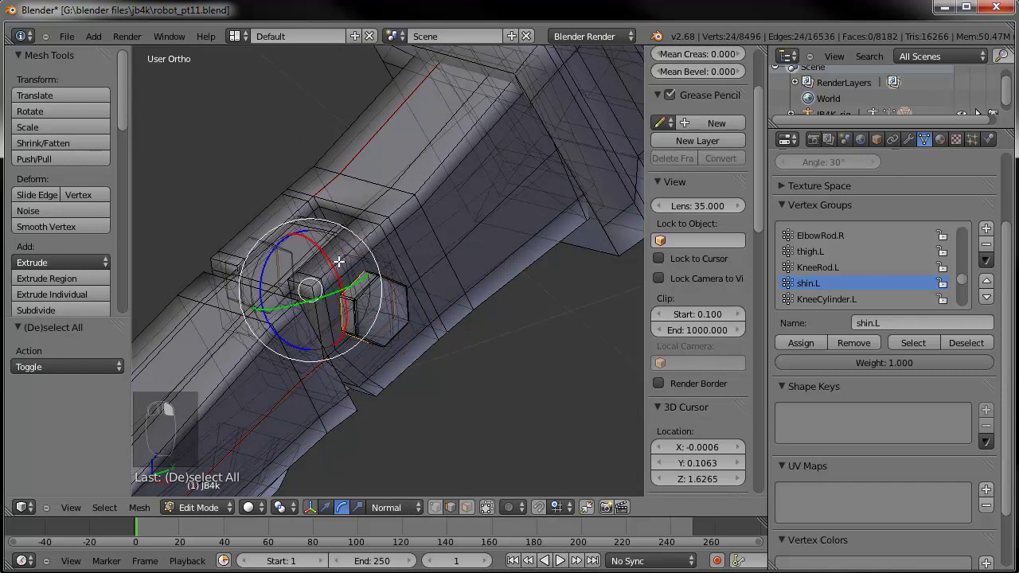
pyautogui.hotkey('ctrl', 'e')
pyautogui.click(339, 262)
pyautogui.moveTo(435, 404); pyautogui.dragTo(366, 338, button='middle')
pyautogui.keyDown('alt'); pyautogui.keyDown('shift'); pyautogui.rightClick(467, 328); pyautogui.keyUp('shift'); pyautogui.keyUp('alt')
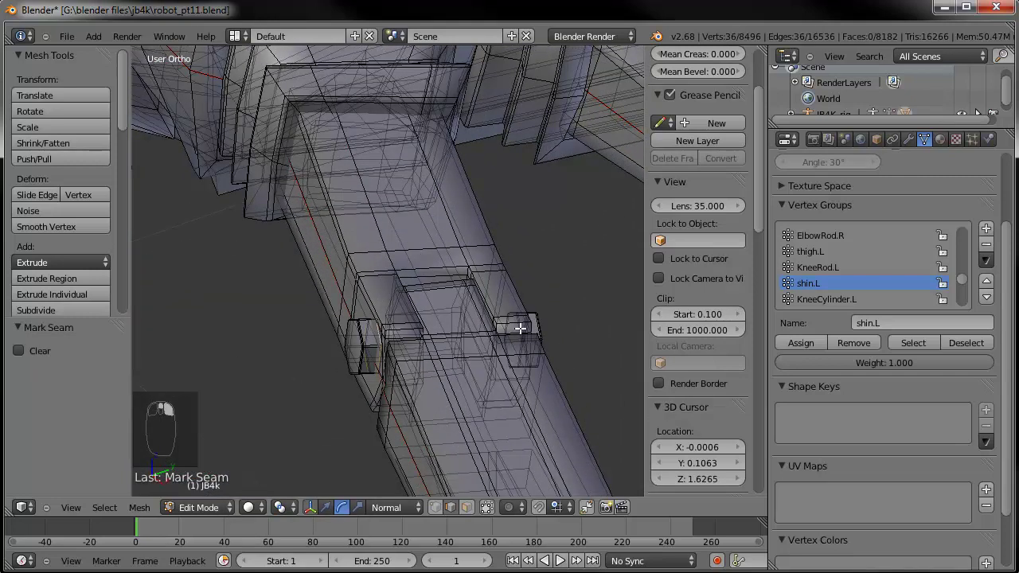
pyautogui.hotkey('ctrl', 'e')
pyautogui.click(565, 330)
pyautogui.press('a')
# Select the edge loops around the two joint bolts on the next finger and mark them as seams.
pyautogui.moveTo(554, 363); pyautogui.dragTo(363, 384, button='middle')
pyautogui.scroll(2, 414, 358)
pyautogui.keyDown('alt'); pyautogui.rightClick(423, 311); pyautogui.keyUp('alt')
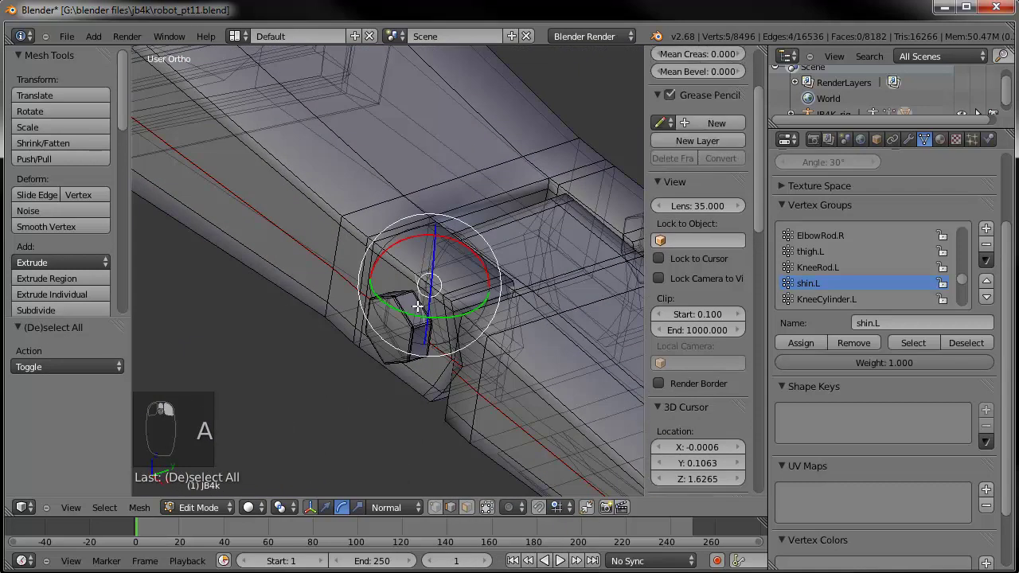
pyautogui.hotkey('ctrl', 'z')
pyautogui.keyDown('alt'); pyautogui.rightClick(418, 302); pyautogui.keyUp('alt')
pyautogui.hotkey('ctrl', 'z')
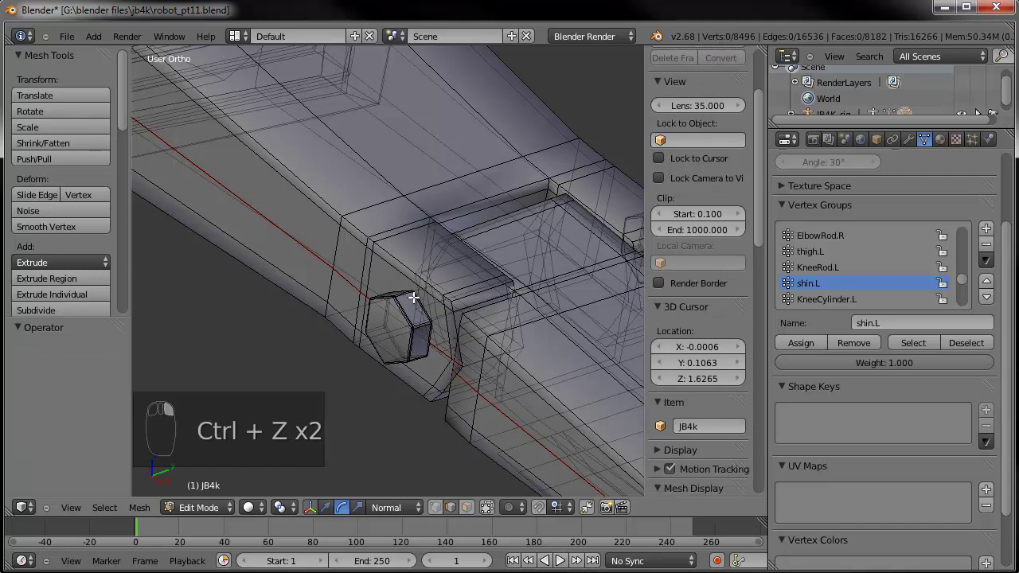
pyautogui.keyDown('alt'); pyautogui.rightClick(414, 298); pyautogui.keyUp('alt')
pyautogui.keyDown('shift'); pyautogui.moveTo(553, 330); pyautogui.dragTo(405, 348, button='middle'); pyautogui.keyUp('shift')
pyautogui.keyDown('shift'); pyautogui.rightClick(505, 239); pyautogui.keyUp('shift')
pyautogui.hotkey('ctrl', 'e')
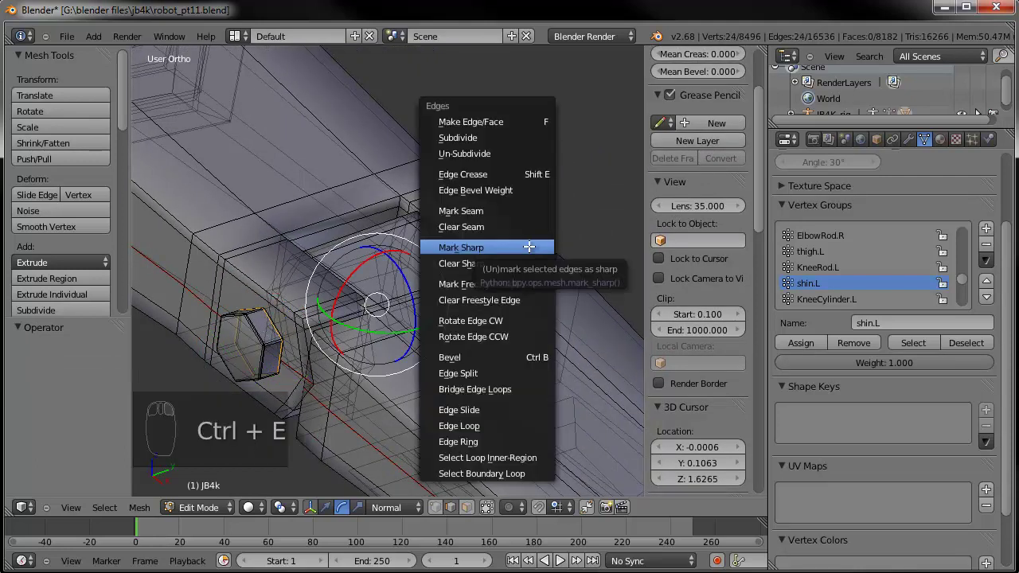
pyautogui.click(487, 210)
# Select the bolts and surrounding faces at the remaining digit's joint and clear their sharp edges.
pyautogui.keyDown('shift'); pyautogui.moveTo(353, 382); pyautogui.dragTo(717, 283, button='middle'); pyautogui.keyUp('shift')
pyautogui.moveTo(437, 368); pyautogui.dragTo(322, 357, button='middle')
pyautogui.keyDown('shift'); pyautogui.moveTo(350, 362); pyautogui.dragTo(756, 384, button='middle'); pyautogui.keyUp('shift')
pyautogui.moveTo(400, 291); pyautogui.dragTo(484, 341, button='middle')
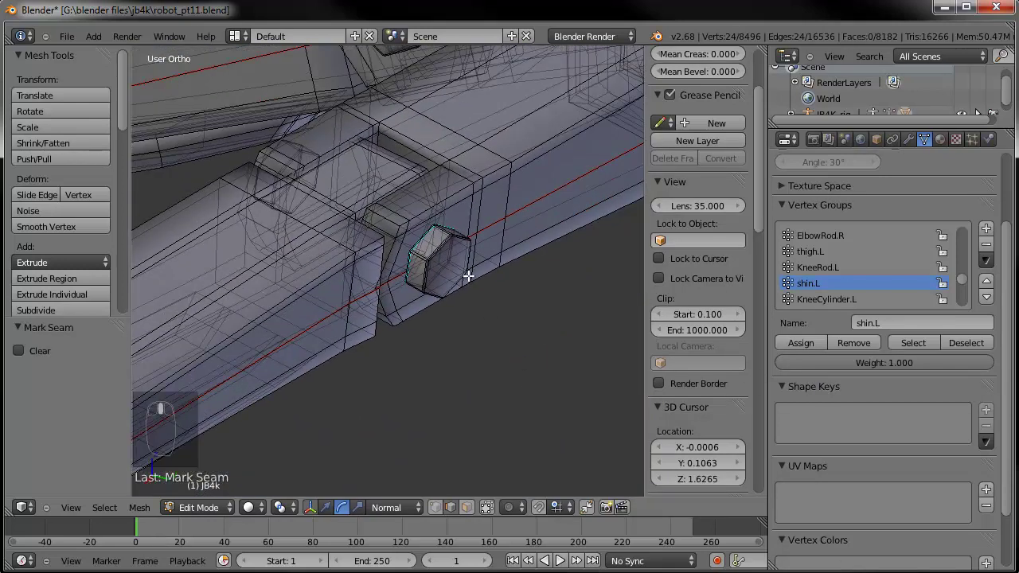
pyautogui.scroll(2, 469, 276)
pyautogui.press('a')
pyautogui.scroll(-2, 430, 290)
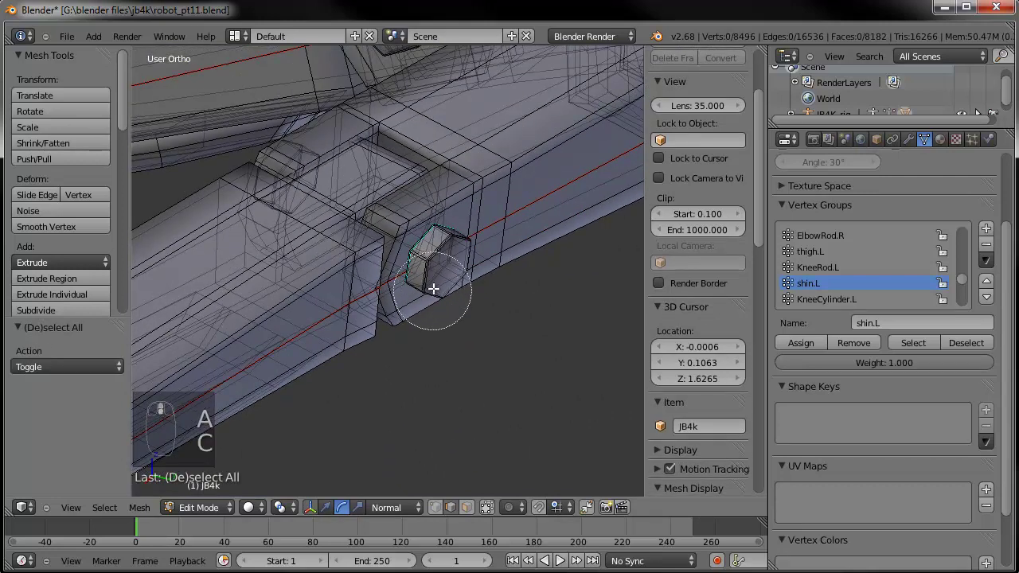
pyautogui.moveTo(440, 266)
pyautogui.mouseDown()
pyautogui.moveTo(334, 175)
pyautogui.moveTo(302, 169)
pyautogui.mouseUp()
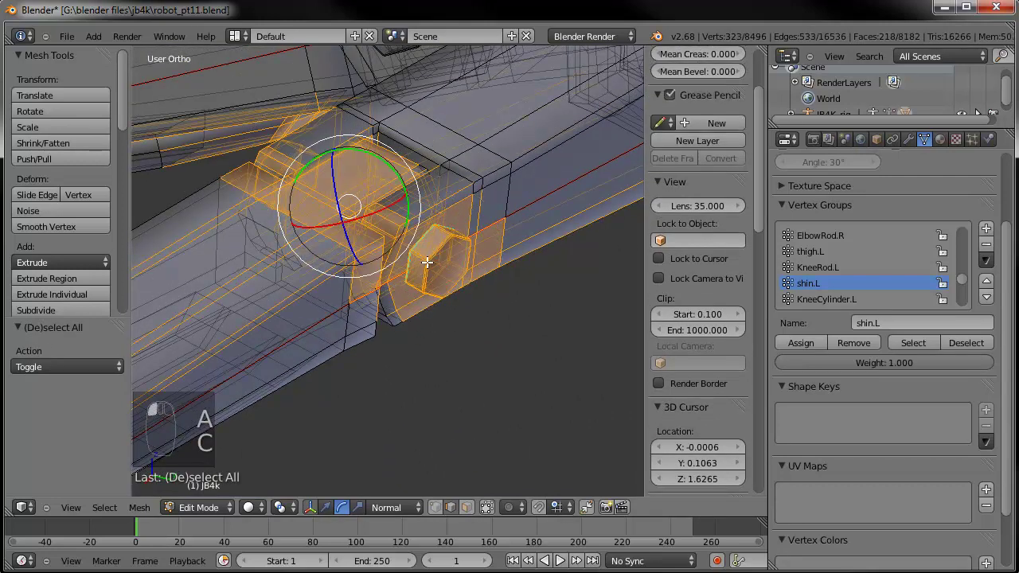
pyautogui.hotkey('ctrl', 'e')
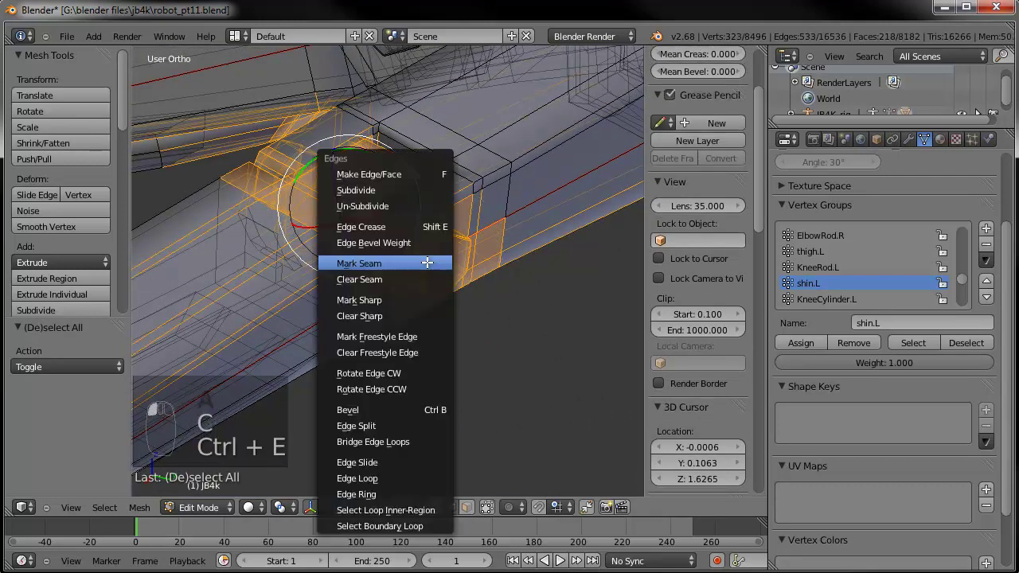
pyautogui.click(386, 318)
pyautogui.press('a')
# Mark the edge loops around both bolts of the digit joint just cleared of sharp edges as seams.
pyautogui.moveTo(425, 305); pyautogui.dragTo(439, 323, button='middle')
pyautogui.scroll(2, 460, 343)
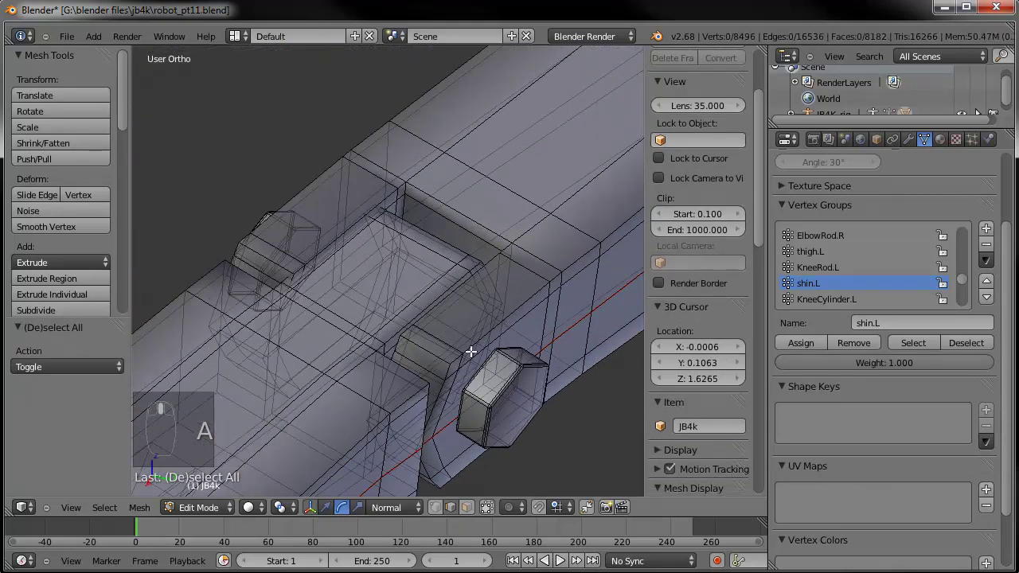
pyautogui.keyDown('alt'); pyautogui.rightClick(489, 356); pyautogui.keyUp('alt')
pyautogui.keyDown('alt'); pyautogui.keyDown('shift'); pyautogui.rightClick(306, 232); pyautogui.keyUp('shift'); pyautogui.keyUp('alt')
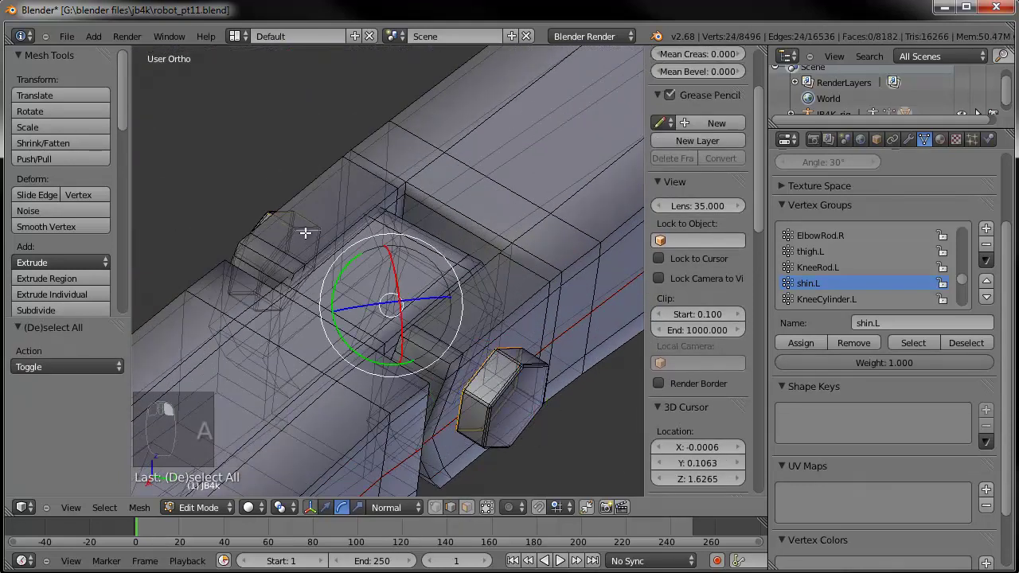
pyautogui.hotkey('ctrl', 'z')
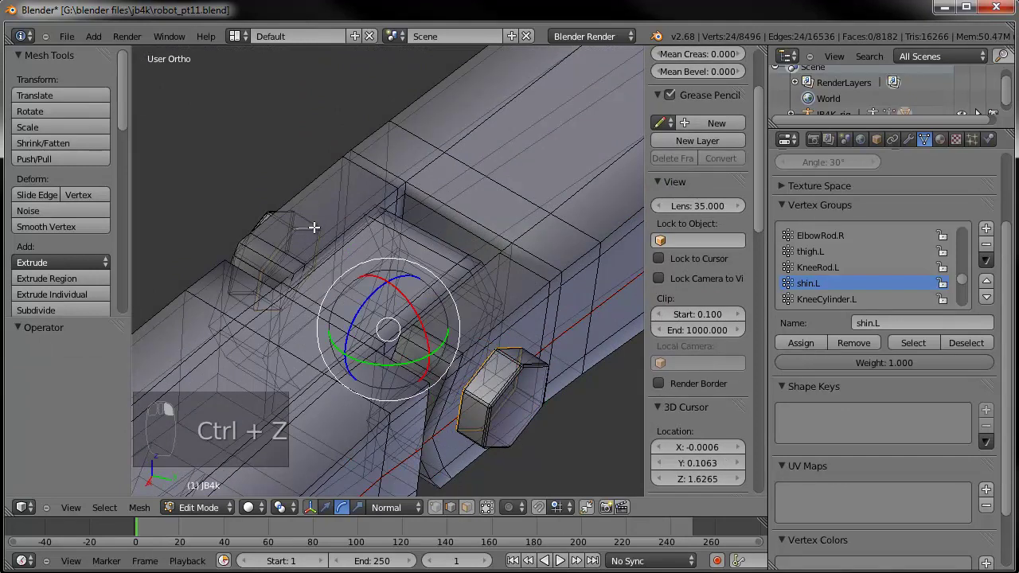
pyautogui.hotkey('ctrl', 'e')
pyautogui.click(295, 174)
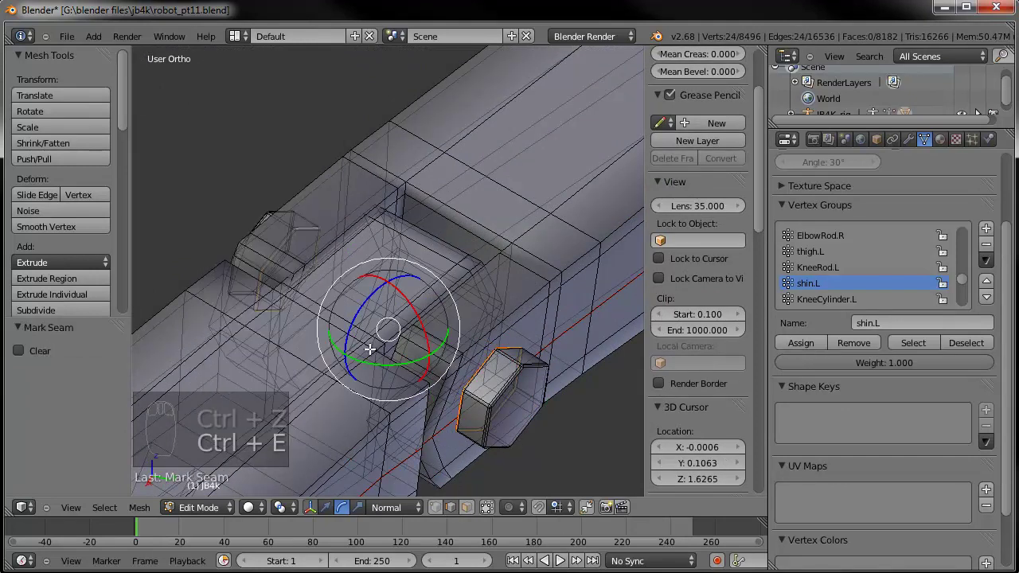
pyautogui.press('a')
# Circle-select the bolt area at the neighbouring digit's joint and clear its sharp edges.
pyautogui.scroll(-5, 375, 354)
pyautogui.moveTo(393, 214)
pyautogui.mouseDown(button='middle')
pyautogui.moveTo(391, 371)
pyautogui.moveTo(396, 221)
pyautogui.mouseUp(button='middle')
pyautogui.press('c')
pyautogui.moveTo(395, 220); pyautogui.dragTo(377, 247)
pyautogui.hotkey('ctrl', 'e')
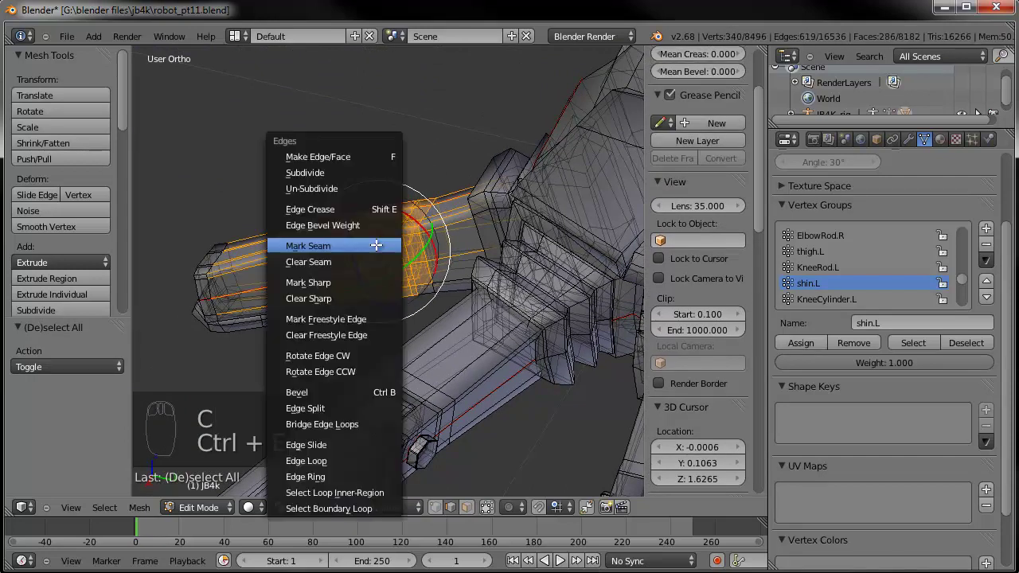
pyautogui.click(329, 299)
pyautogui.press('a')
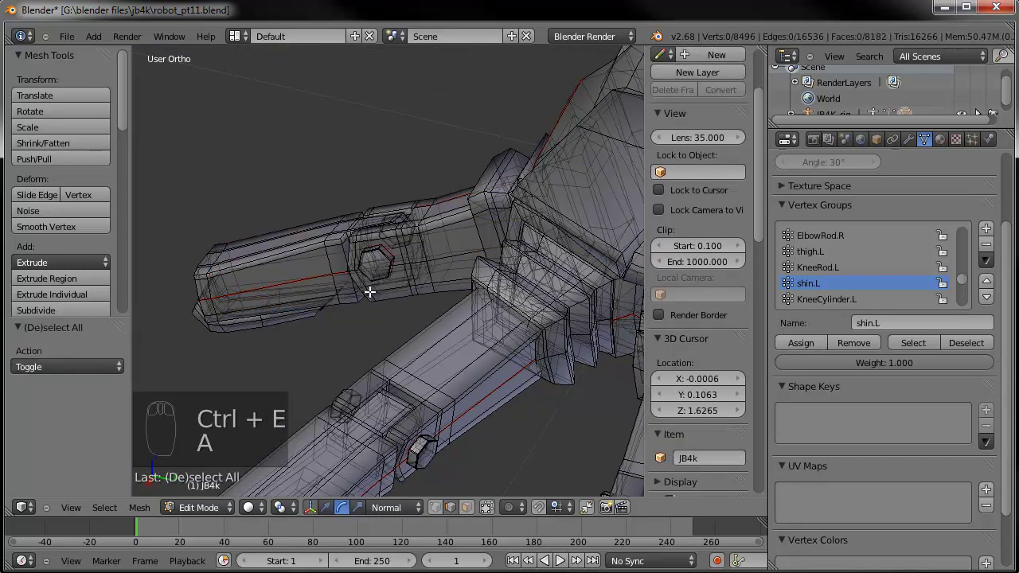
# Select the inner edge loops of the two bolts on either side of the finger joint and mark them as seams.
pyautogui.scroll(5, 369, 291)
pyautogui.moveTo(370, 291); pyautogui.dragTo(495, 316, button='middle')
pyautogui.scroll(-6, 485, 368)
pyautogui.moveTo(486, 372); pyautogui.dragTo(143, 351, button='middle')
pyautogui.scroll(5, 343, 335)
pyautogui.keyDown('shift'); pyautogui.moveTo(344, 336); pyautogui.dragTo(571, 450, button='middle'); pyautogui.keyUp('shift')
pyautogui.scroll(3, 423, 363)
pyautogui.keyDown('shift'); pyautogui.moveTo(307, 259); pyautogui.dragTo(447, 367, button='middle'); pyautogui.keyUp('shift')
pyautogui.scroll(2, 447, 365)
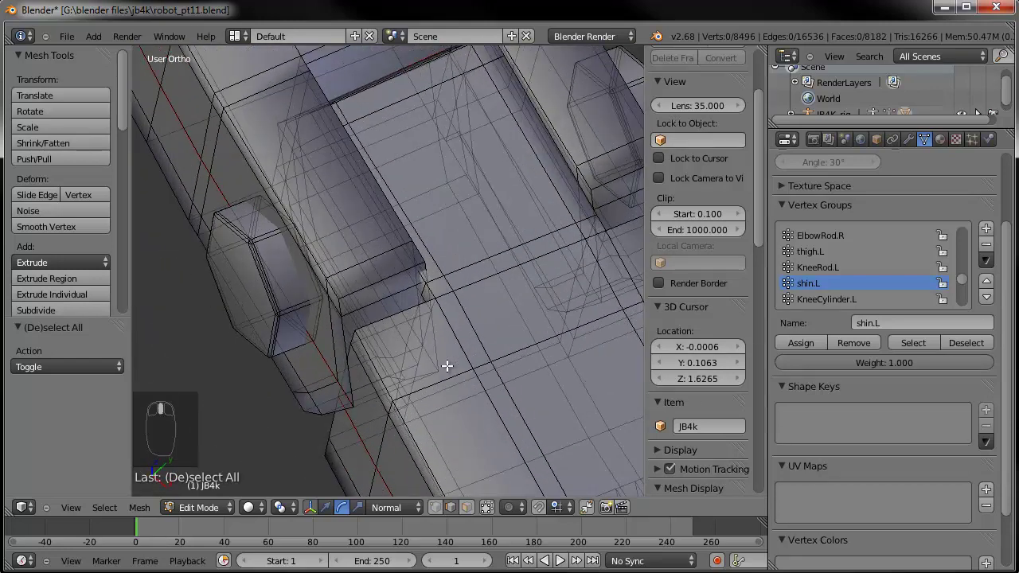
pyautogui.press('l')
pyautogui.keyDown('shift'); pyautogui.moveTo(550, 164); pyautogui.dragTo(458, 195, button='middle'); pyautogui.keyUp('shift')
pyautogui.hotkey('ctrl', 'e')
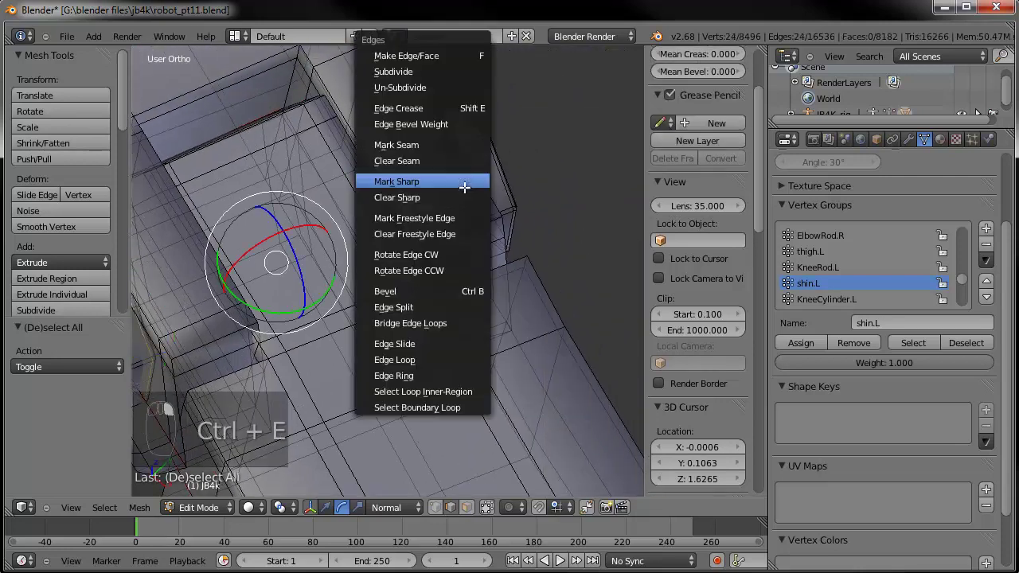
pyautogui.click(449, 147)
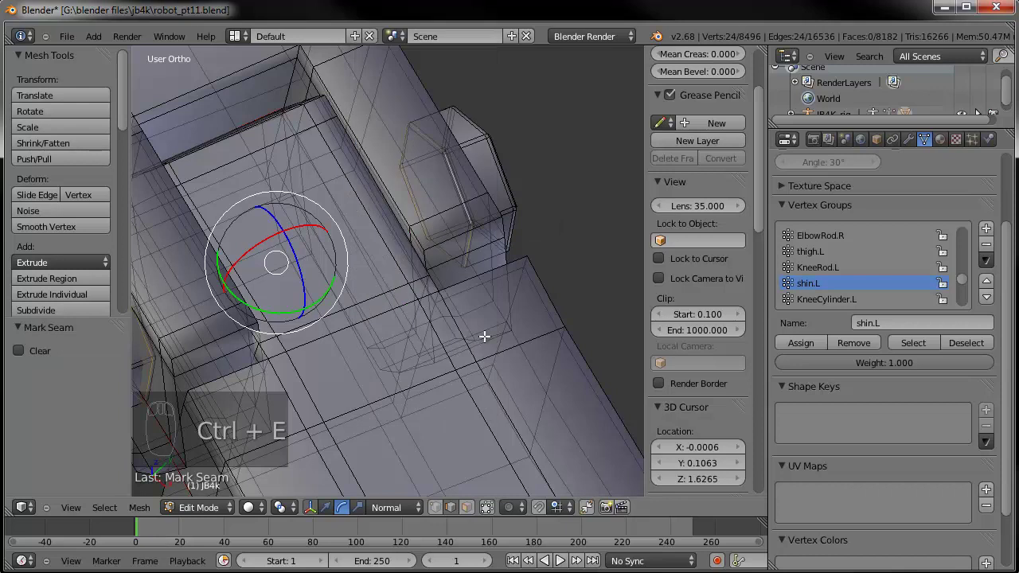
pyautogui.press('a')
# Select the vertical edge loop down the side of the pelvis together with the edge loop along its upper rim.
pyautogui.scroll(-4, 485, 348)
pyautogui.moveTo(498, 326); pyautogui.dragTo(437, 380, button='middle')
pyautogui.scroll(-7, 428, 347)
pyautogui.scroll(4, 425, 346)
pyautogui.keyDown('alt'); pyautogui.rightClick(436, 351); pyautogui.keyUp('alt')
pyautogui.scroll(-2, 430, 347)
pyautogui.moveTo(380, 336); pyautogui.dragTo(320, 207, button='middle')
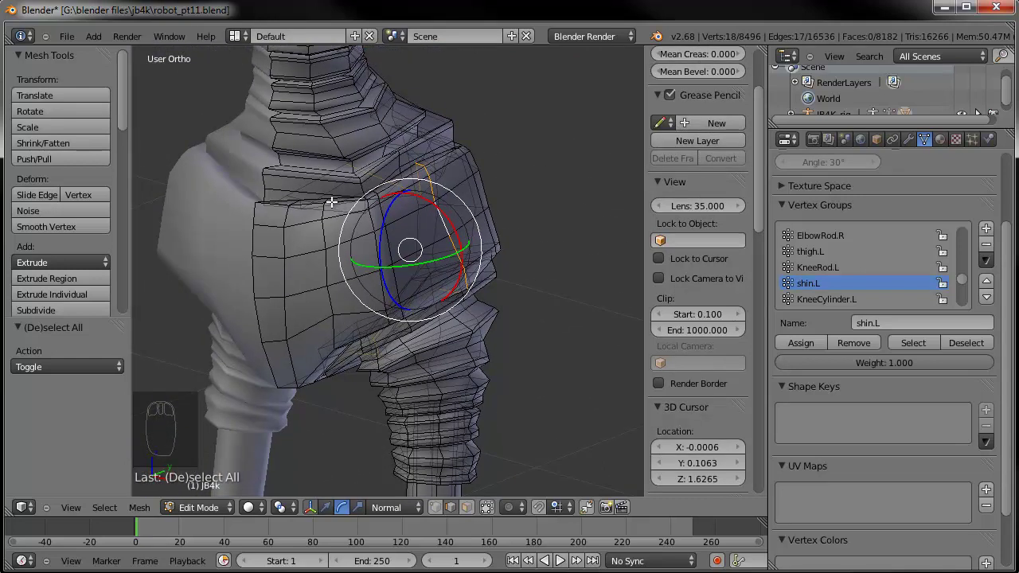
pyautogui.hotkey('ctrl', 'z')
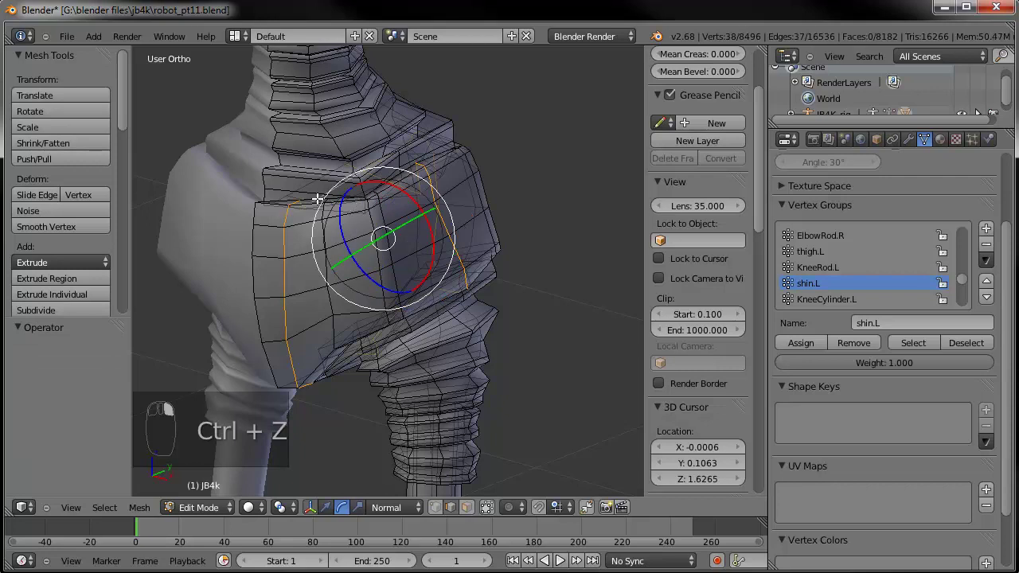
pyautogui.hotkey('ctrl', 'z')
pyautogui.keyDown('alt'); pyautogui.keyDown('shift'); pyautogui.rightClick(305, 206); pyautogui.keyUp('shift'); pyautogui.keyUp('alt')
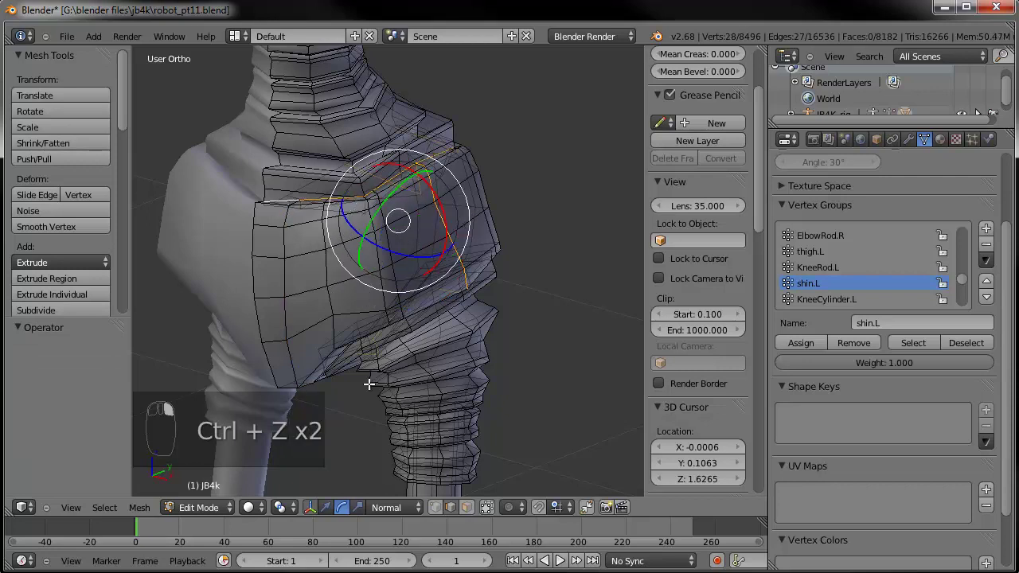
# Add the edges along the pelvis rim around the leg opening to the selection and mark it all as seams.
pyautogui.press('KP_Decimal')
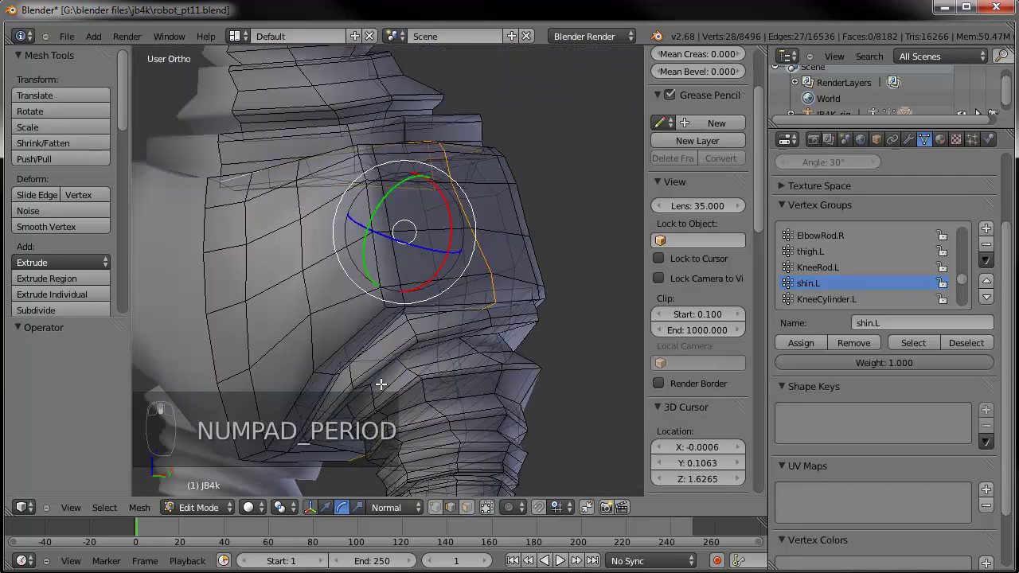
pyautogui.moveTo(414, 460); pyautogui.dragTo(457, 343, button='middle')
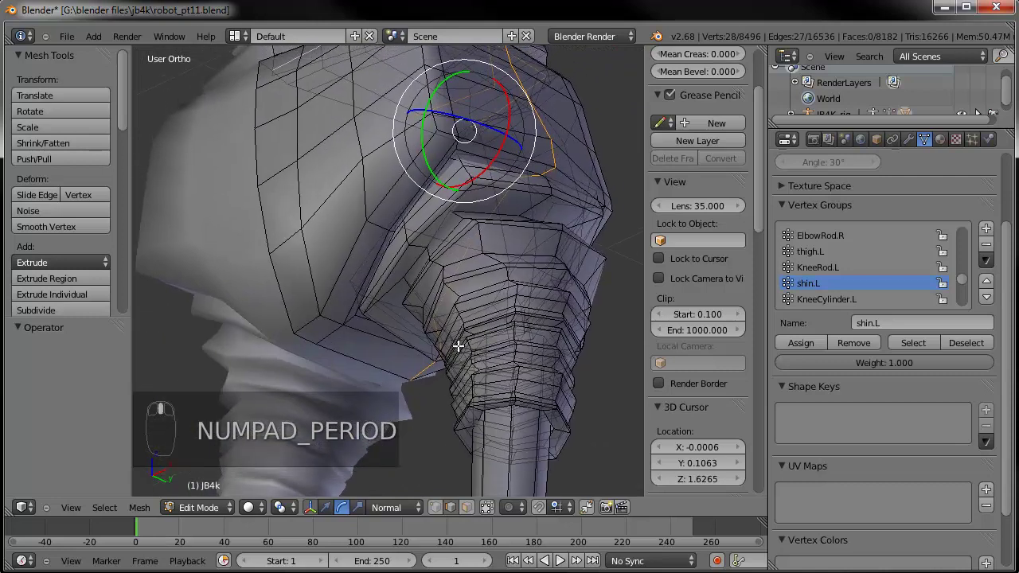
pyautogui.keyDown('ctrl'); pyautogui.click(350, 310); pyautogui.keyUp('ctrl')
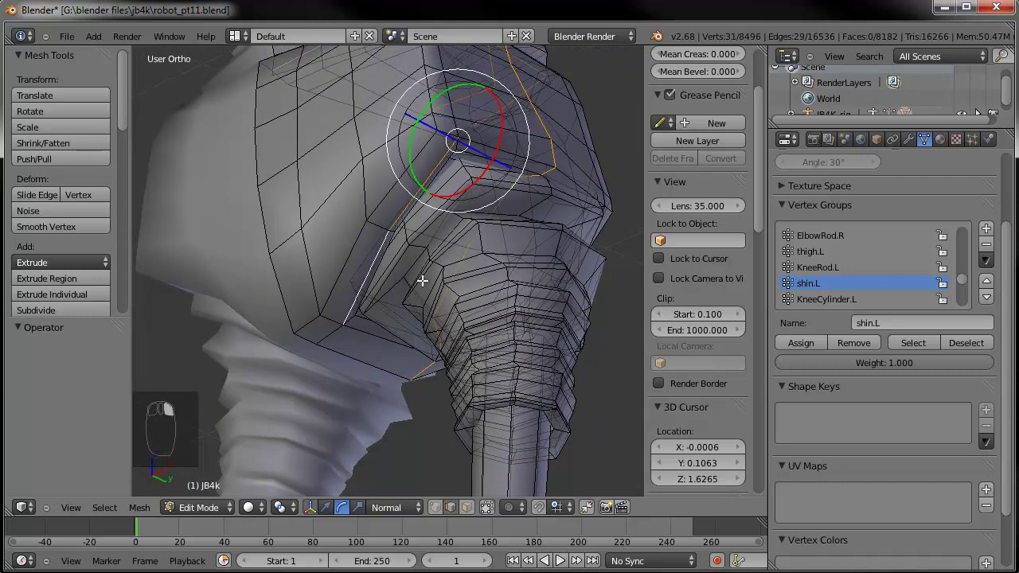
pyautogui.keyDown('ctrl'); pyautogui.click(369, 328); pyautogui.keyUp('ctrl')
pyautogui.moveTo(369, 328); pyautogui.dragTo(438, 213, button='middle')
pyautogui.keyDown('ctrl'); pyautogui.click(436, 236); pyautogui.keyUp('ctrl')
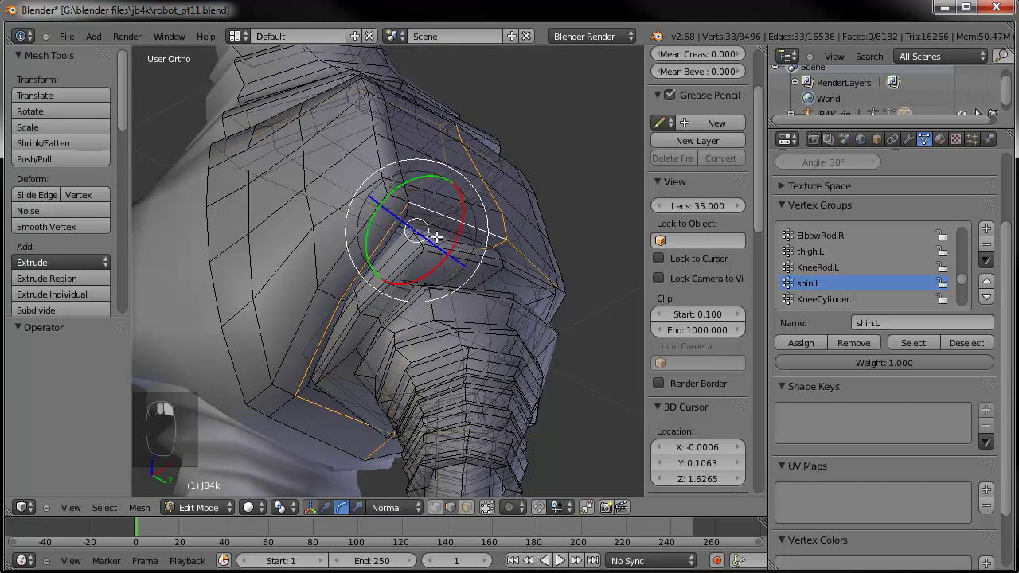
pyautogui.hotkey('ctrl', 'e')
pyautogui.click(478, 248)
pyautogui.press('a')
# Select the lengthwise edge line down the inner side of the thigh rod and mark it as a seam.
pyautogui.moveTo(477, 238); pyautogui.dragTo(480, 389, button='middle')
pyautogui.scroll(-5, 480, 389)
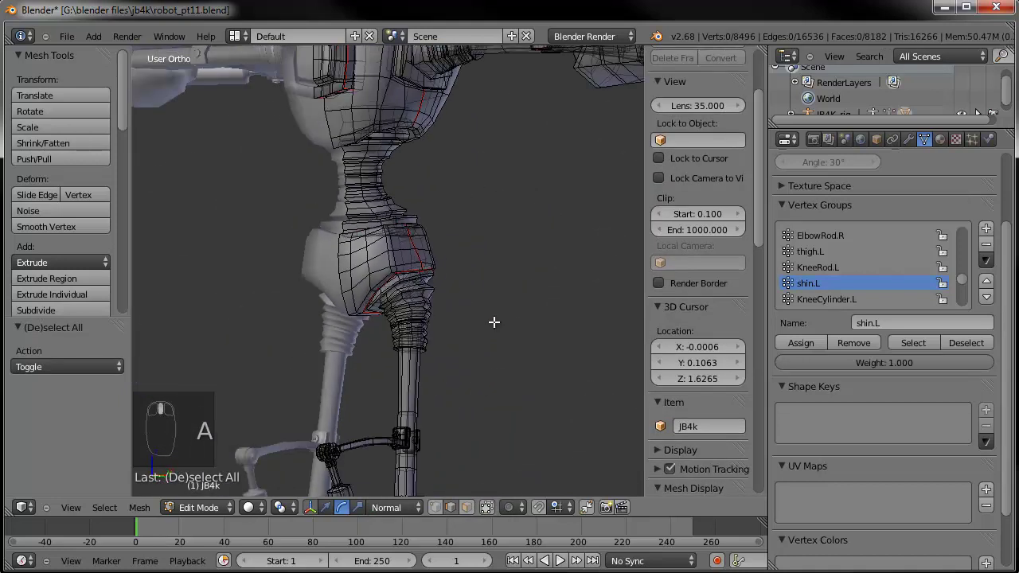
pyautogui.moveTo(483, 323); pyautogui.dragTo(480, 335, button='middle')
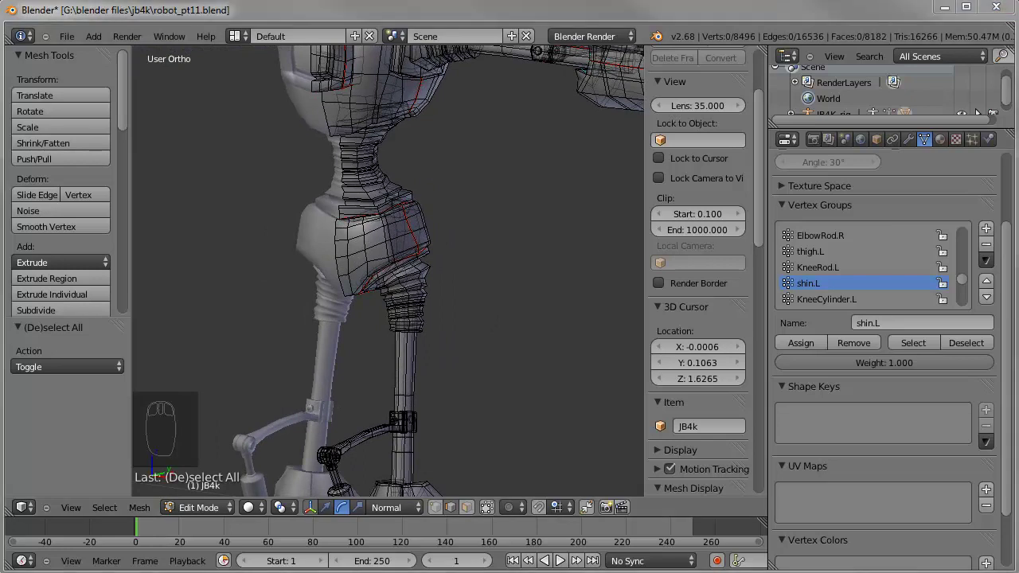
pyautogui.moveTo(516, 242); pyautogui.dragTo(428, 261, button='middle')
pyautogui.scroll(1, 414, 308)
pyautogui.scroll(2, 427, 293)
pyautogui.moveTo(362, 280); pyautogui.dragTo(440, 135, button='middle')
pyautogui.moveTo(387, 219); pyautogui.dragTo(370, 167, button='middle')
pyautogui.moveTo(477, 314); pyautogui.dragTo(428, 236, button='middle')
pyautogui.press('l')
pyautogui.moveTo(566, 229); pyautogui.dragTo(468, 217, button='middle')
pyautogui.moveTo(515, 310); pyautogui.dragTo(510, 198, button='middle')
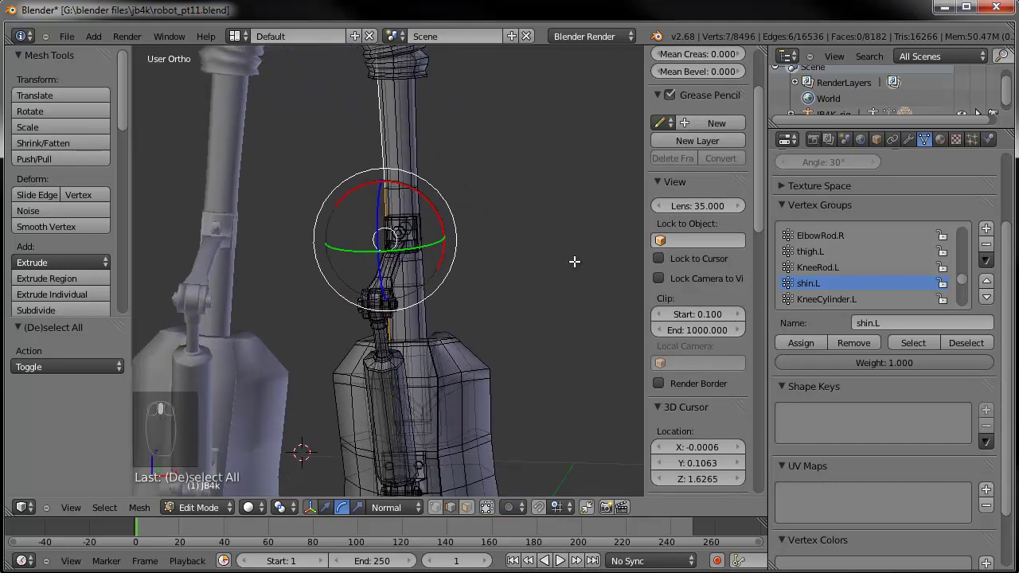
pyautogui.moveTo(521, 258); pyautogui.dragTo(526, 309, button='middle')
pyautogui.hotkey('ctrl', 'e')
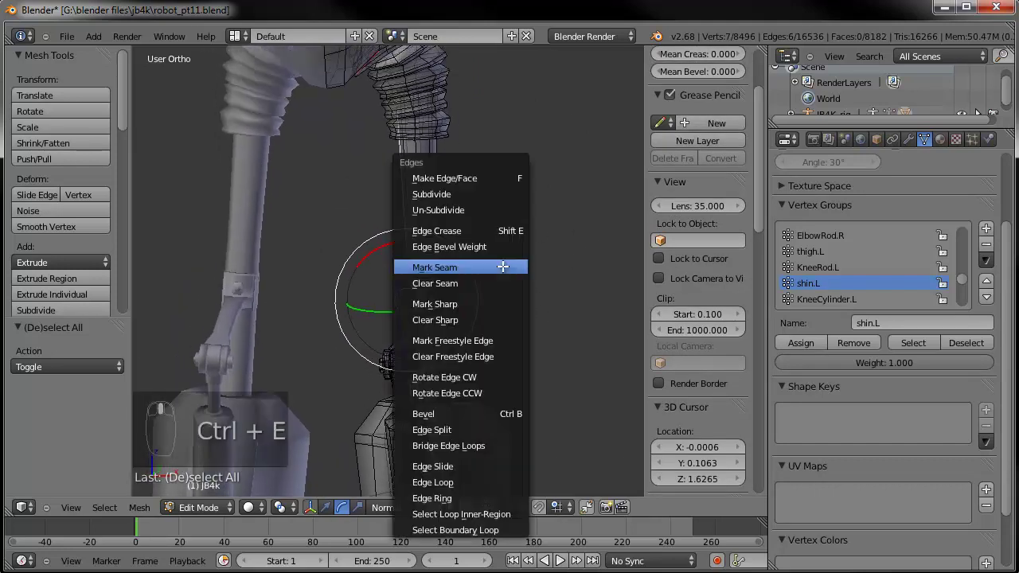
pyautogui.click(500, 267)
# Select the edge loop around the rear half of the clamp on the thigh rod and mark it as a seam.
pyautogui.moveTo(466, 282); pyautogui.dragTo(393, 273, button='middle')
pyautogui.scroll(3, 520, 243)
pyautogui.keyDown('alt'); pyautogui.rightClick(635, 135); pyautogui.keyUp('alt')
pyautogui.scroll(-2, 616, 226)
pyautogui.keyDown('shift'); pyautogui.moveTo(539, 264); pyautogui.dragTo(498, 277, button='middle'); pyautogui.keyUp('shift')
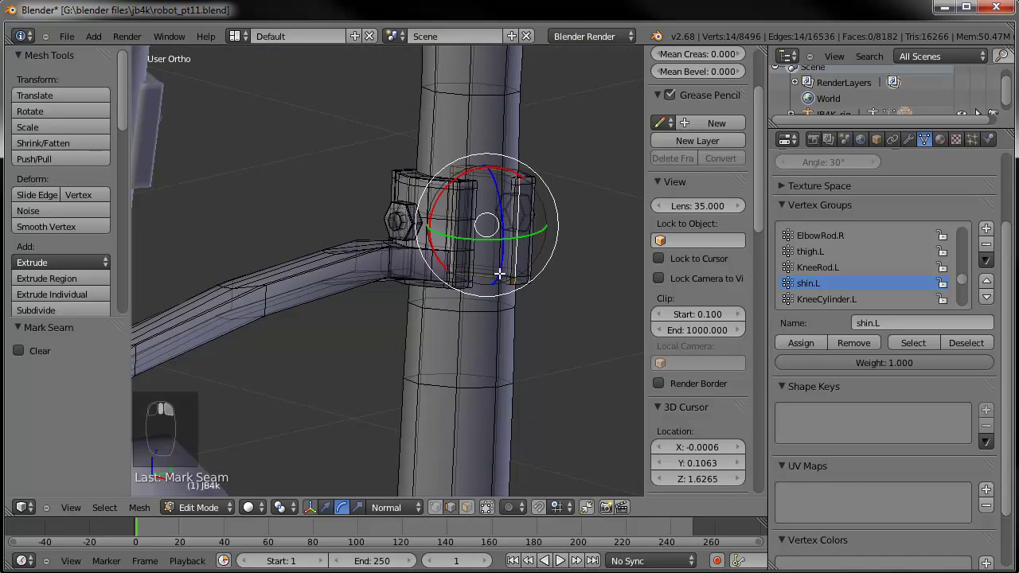
pyautogui.hotkey('ctrl', 'e')
pyautogui.click(538, 238)
# Select the edge loops around the front clamp half and along the linkage arm to its round bolted end.
pyautogui.keyDown('alt'); pyautogui.rightClick(463, 202); pyautogui.keyUp('alt')
pyautogui.keyDown('alt'); pyautogui.rightClick(474, 202); pyautogui.keyUp('alt')
pyautogui.keyDown('alt'); pyautogui.rightClick(476, 202); pyautogui.keyUp('alt')
pyautogui.moveTo(477, 235); pyautogui.dragTo(438, 231, button='middle')
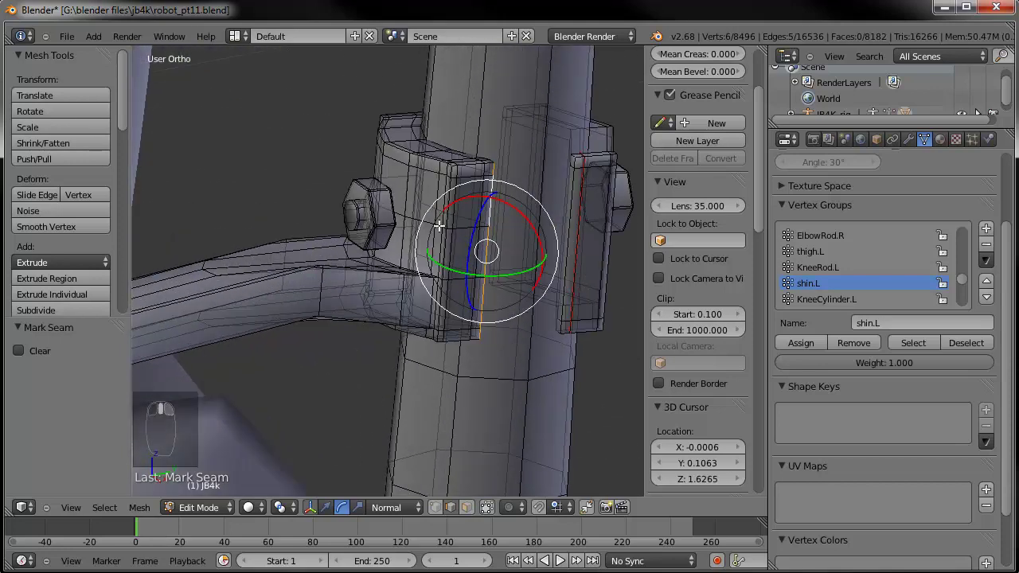
pyautogui.keyDown('alt'); pyautogui.keyDown('shift'); pyautogui.rightClick(413, 133); pyautogui.keyUp('shift'); pyautogui.keyUp('alt')
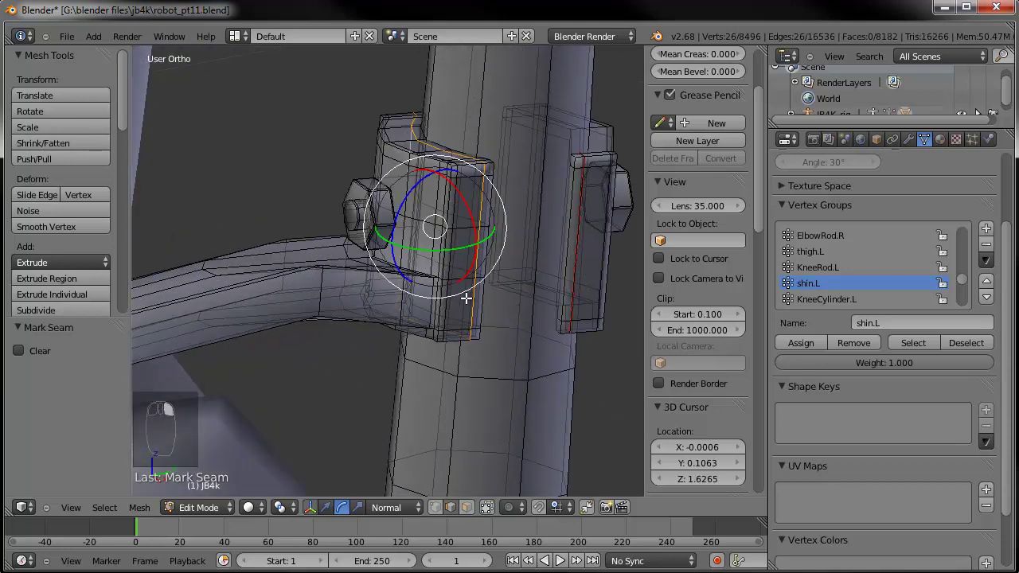
pyautogui.keyDown('alt'); pyautogui.keyDown('shift'); pyautogui.rightClick(326, 317); pyautogui.keyUp('shift'); pyautogui.keyUp('alt')
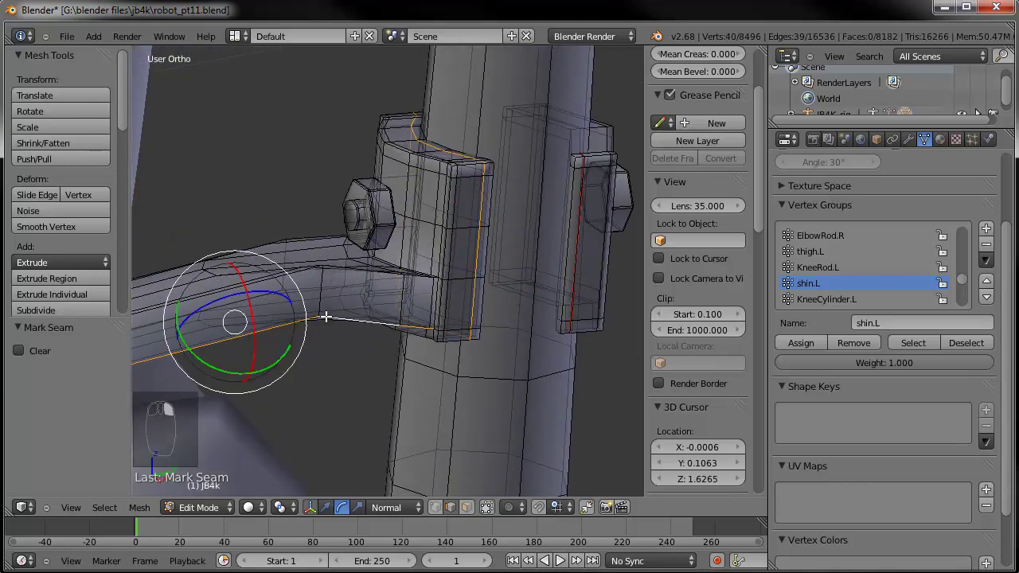
pyautogui.keyDown('alt'); pyautogui.keyDown('shift'); pyautogui.rightClick(460, 329); pyautogui.keyUp('shift'); pyautogui.keyUp('alt')
pyautogui.keyDown('alt'); pyautogui.keyDown('shift'); pyautogui.rightClick(352, 286); pyautogui.keyUp('shift'); pyautogui.keyUp('alt')
pyautogui.moveTo(356, 333); pyautogui.dragTo(390, 343, button='middle')
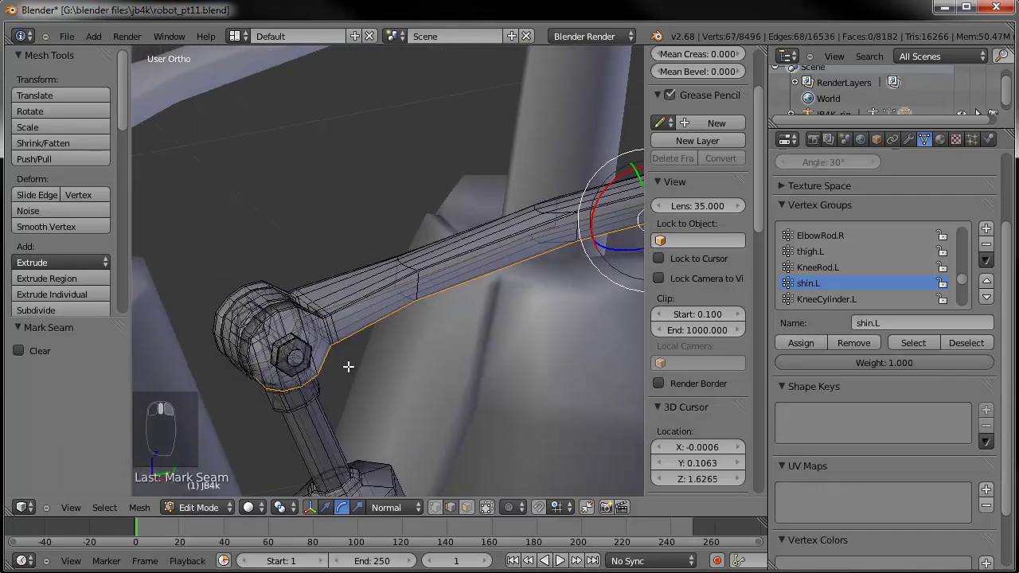
pyautogui.keyDown('shift'); pyautogui.moveTo(325, 384); pyautogui.dragTo(432, 325, button='middle'); pyautogui.keyUp('shift')
pyautogui.scroll(3, 431, 324)
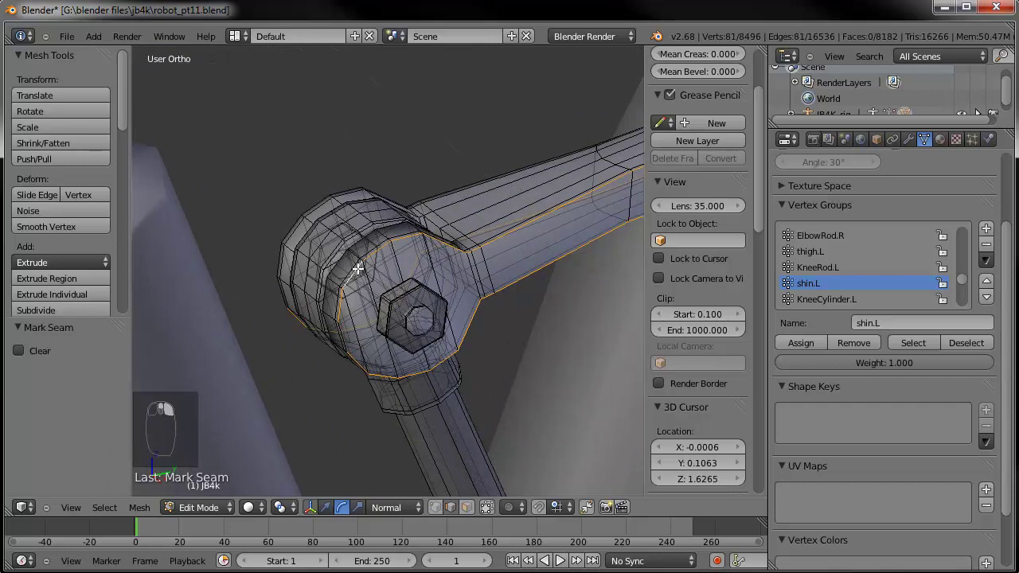
# Undo the last seam marking and the latest edge selections on the knee lever's forked end.
pyautogui.hotkey('ctrl', 'z')
pyautogui.moveTo(363, 314)
pyautogui.mouseDown(button='middle')
pyautogui.moveTo(458, 315)
pyautogui.moveTo(351, 306)
pyautogui.mouseUp(button='middle')
pyautogui.scroll(4, 525, 341)
pyautogui.hotkey('ctrl', 'z')
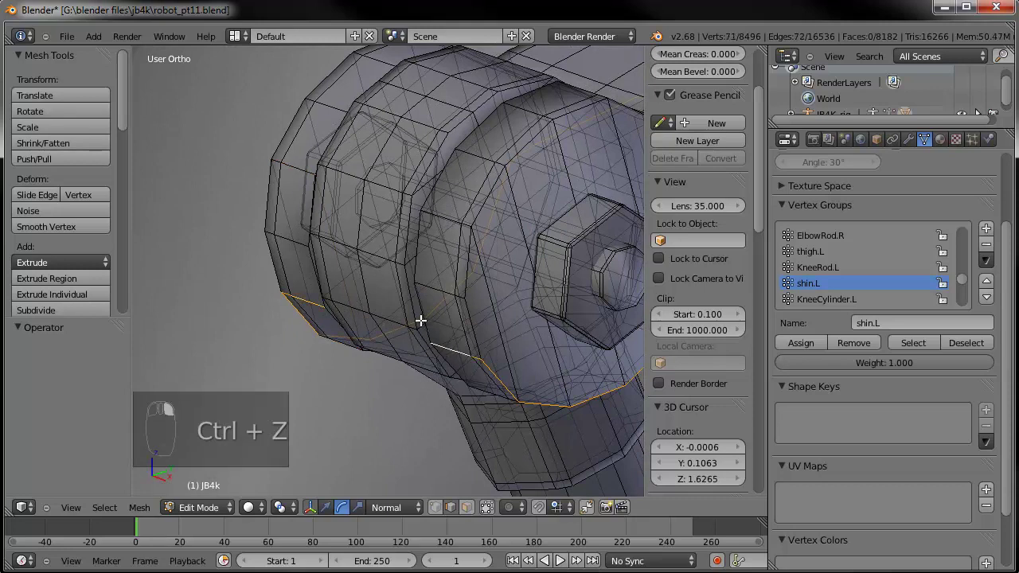
# Extend the edge selection along the inner rims of both fork lugs up to the lever arm, mark it as a seam, and deselect everything.
pyautogui.rightClick(310, 256)
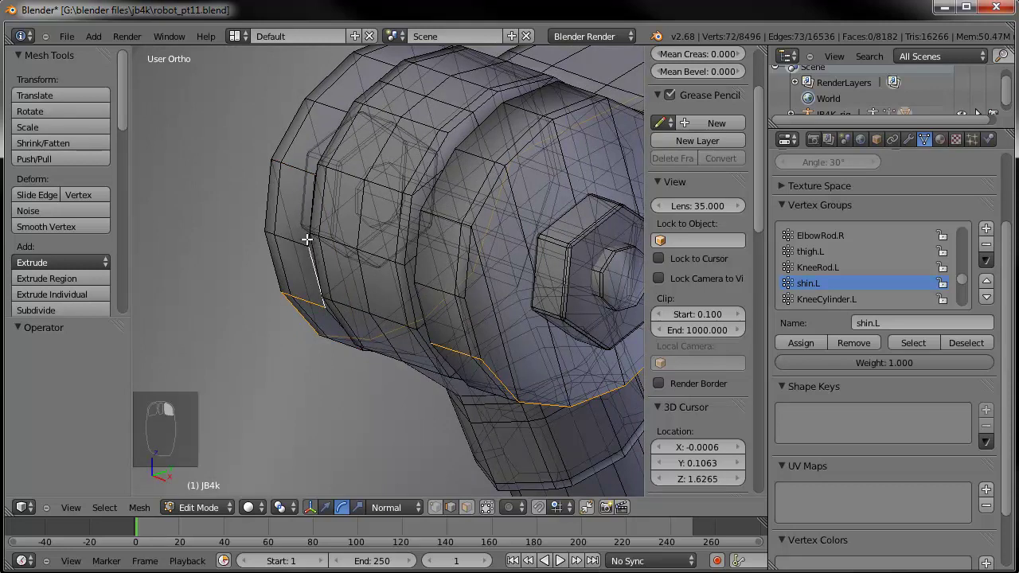
pyautogui.moveTo(469, 308); pyautogui.dragTo(400, 341, button='middle')
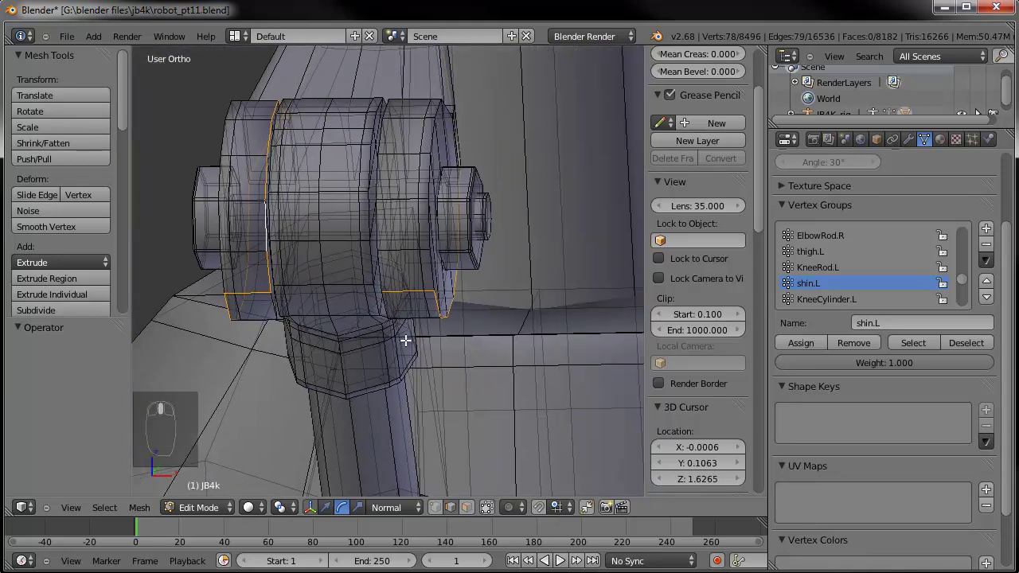
pyautogui.scroll(4, 385, 284)
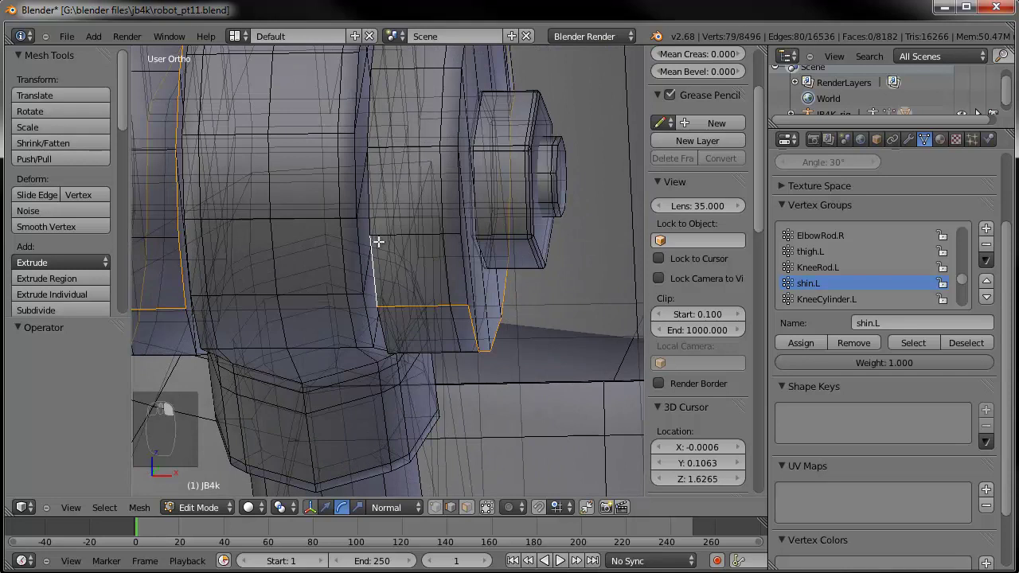
pyautogui.moveTo(369, 235); pyautogui.dragTo(648, 204, button='middle')
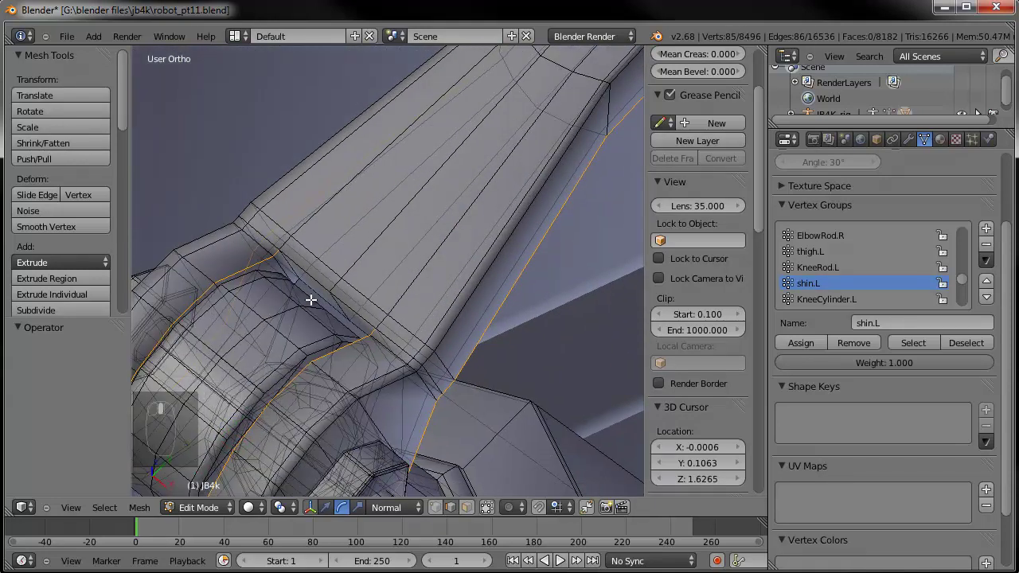
pyautogui.scroll(2, 310, 299)
pyautogui.keyDown('alt'); pyautogui.keyDown('shift'); pyautogui.rightClick(250, 257); pyautogui.keyUp('shift'); pyautogui.keyUp('alt')
pyautogui.scroll(-7, 368, 360)
pyautogui.moveTo(371, 364); pyautogui.dragTo(405, 323, button='middle')
pyautogui.hotkey('ctrl', 'e')
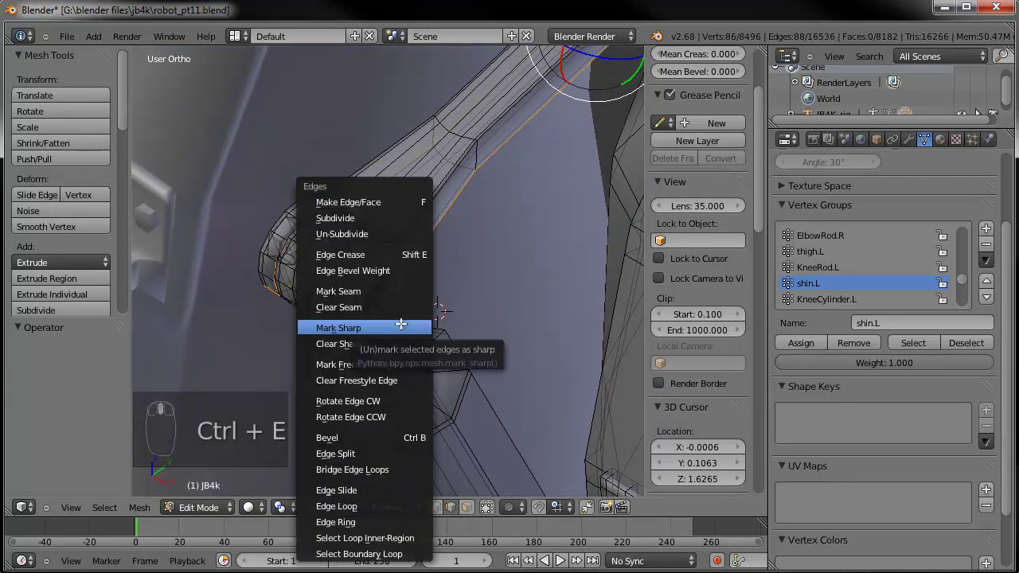
pyautogui.click(362, 292)
pyautogui.scroll(-3, 416, 350)
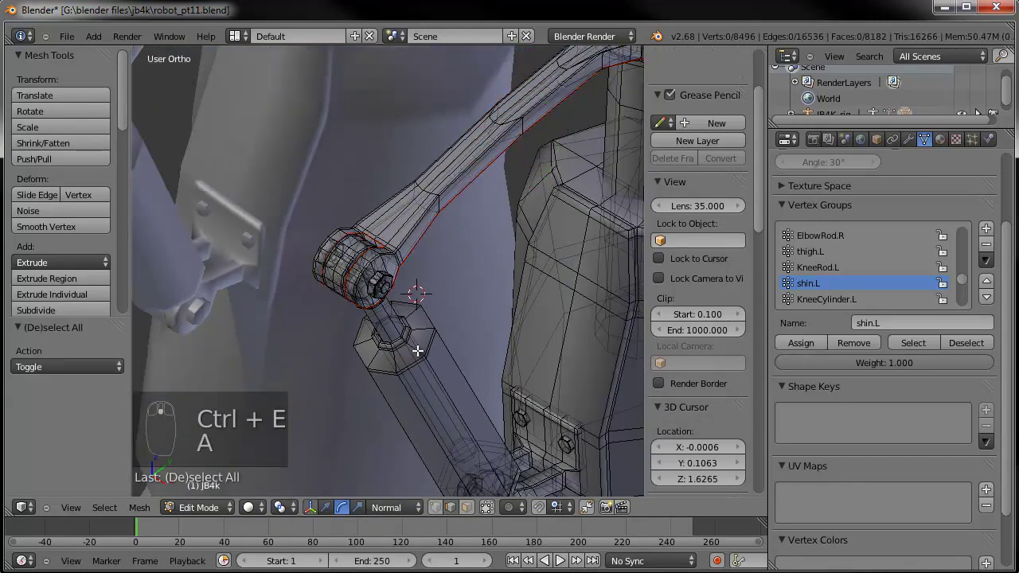
pyautogui.press('a')
pyautogui.scroll(-2, 424, 353)
pyautogui.scroll(1, 425, 353)
pyautogui.moveTo(425, 353); pyautogui.dragTo(430, 359, button='middle')
pyautogui.scroll(5, 431, 359)
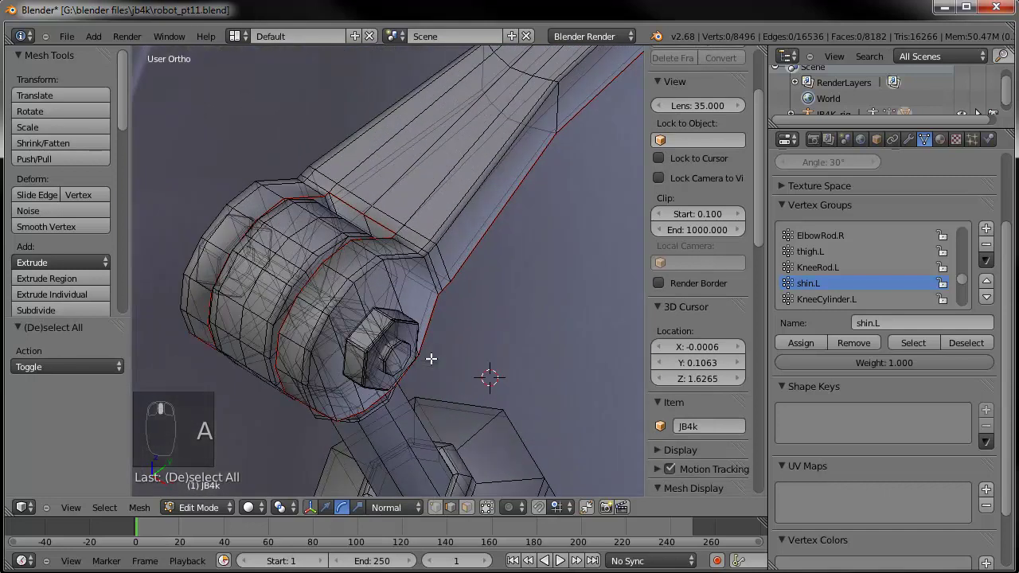
pyautogui.keyDown('alt'); pyautogui.rightClick(409, 335); pyautogui.keyUp('alt')
pyautogui.hotkey('ctrl', 'z')
pyautogui.keyDown('alt'); pyautogui.rightClick(416, 322); pyautogui.keyUp('alt')
pyautogui.hotkey('ctrl', 'z')
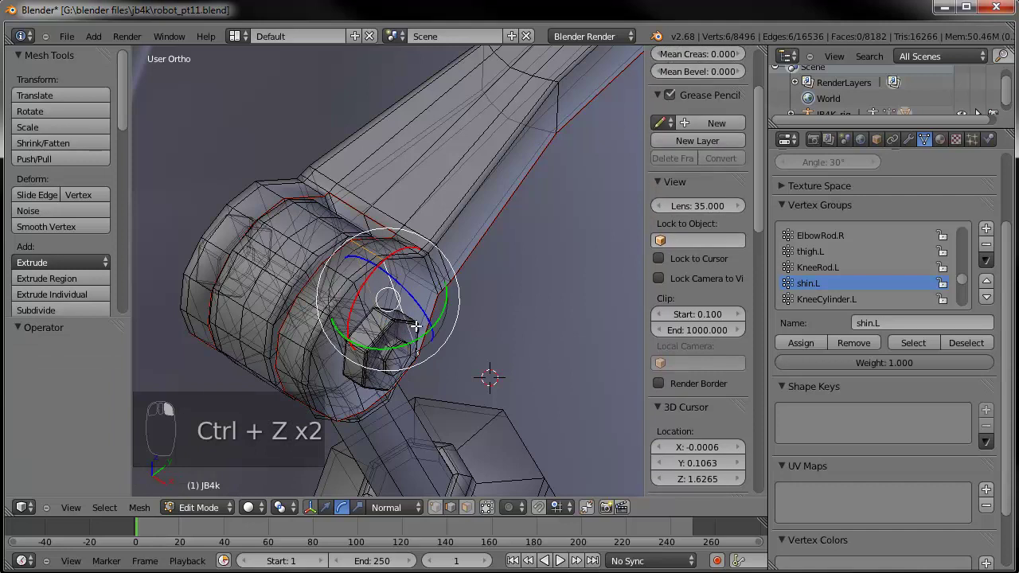
pyautogui.hotkey('ctrl', 'z')
# Select the outer hexagonal edge loops of the bolt heads on both sides of the upper knee joint and mark them as seams.
pyautogui.scroll(3, 418, 327)
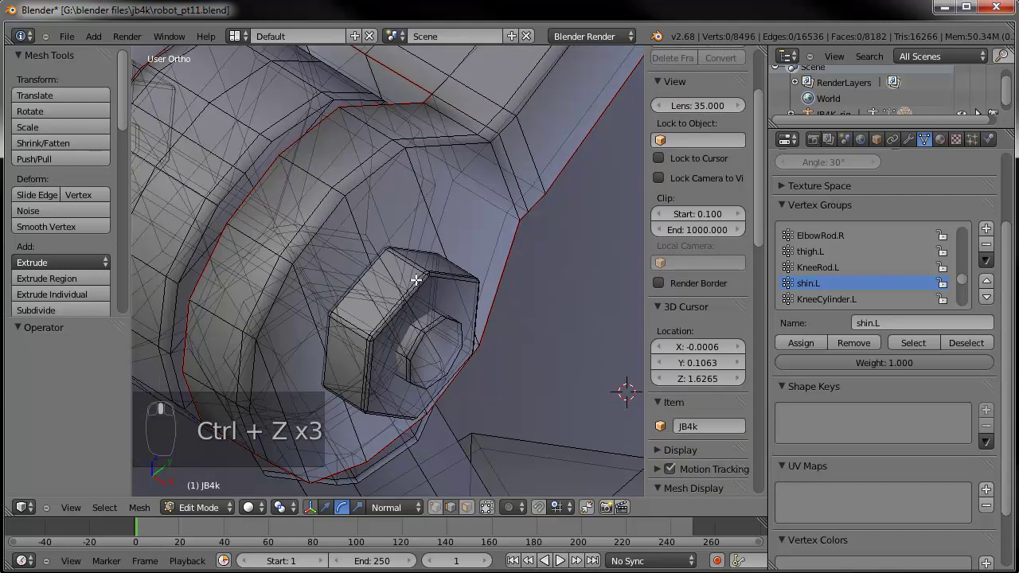
pyautogui.keyDown('alt'); pyautogui.rightClick(417, 281); pyautogui.keyUp('alt')
pyautogui.keyDown('shift'); pyautogui.moveTo(371, 277); pyautogui.dragTo(611, 364, button='middle'); pyautogui.keyUp('shift')
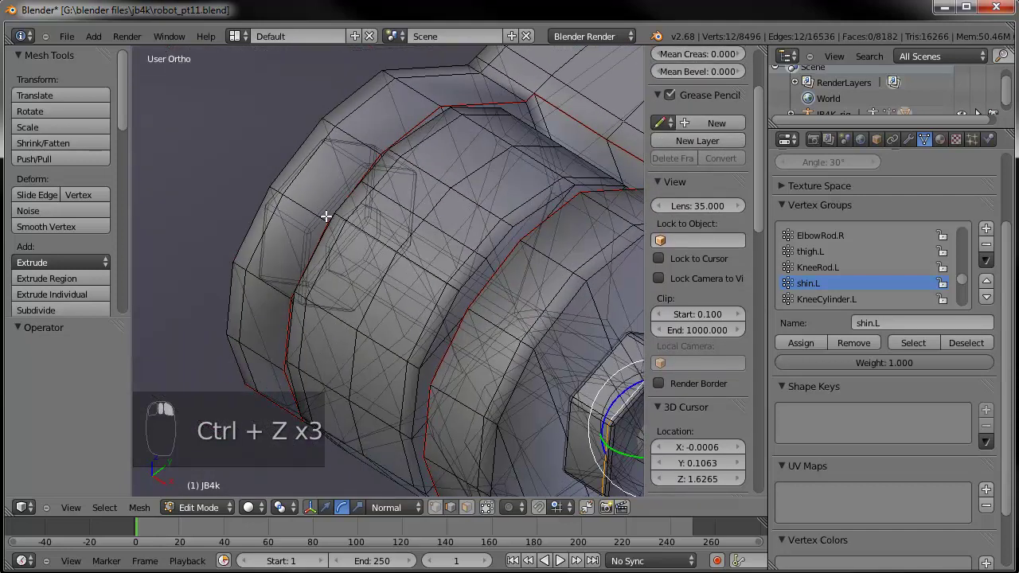
pyautogui.hotkey('ctrl', 'e')
pyautogui.click(306, 156)
# Select edge loops on the piston's knuckle, collar, rod and cylinder, mark them as seams, and deselect everything.
pyautogui.moveTo(305, 156); pyautogui.dragTo(429, 312, button='middle')
pyautogui.moveTo(395, 368); pyautogui.dragTo(369, 408, button='middle')
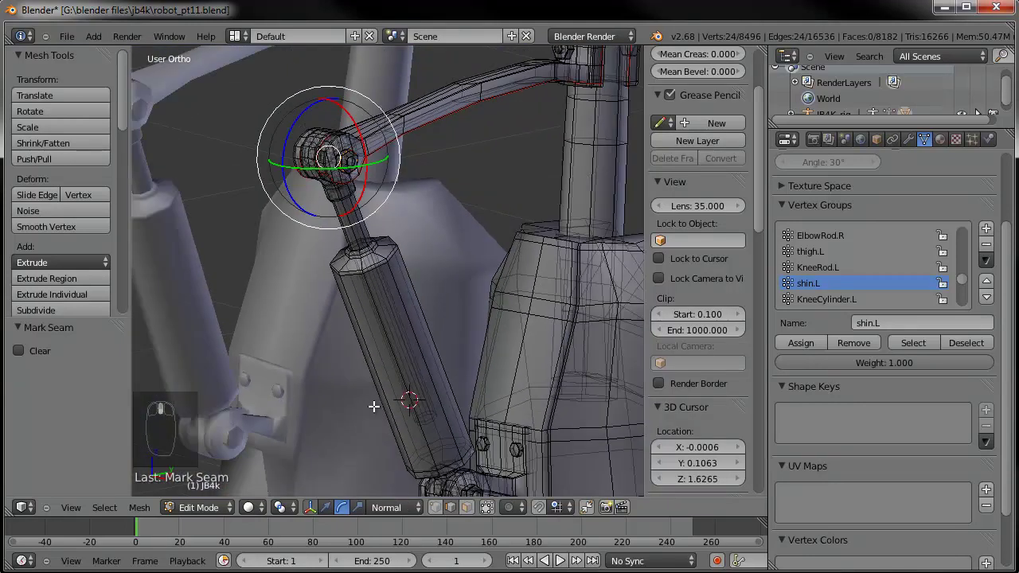
pyautogui.scroll(2, 396, 334)
pyautogui.scroll(2, 326, 225)
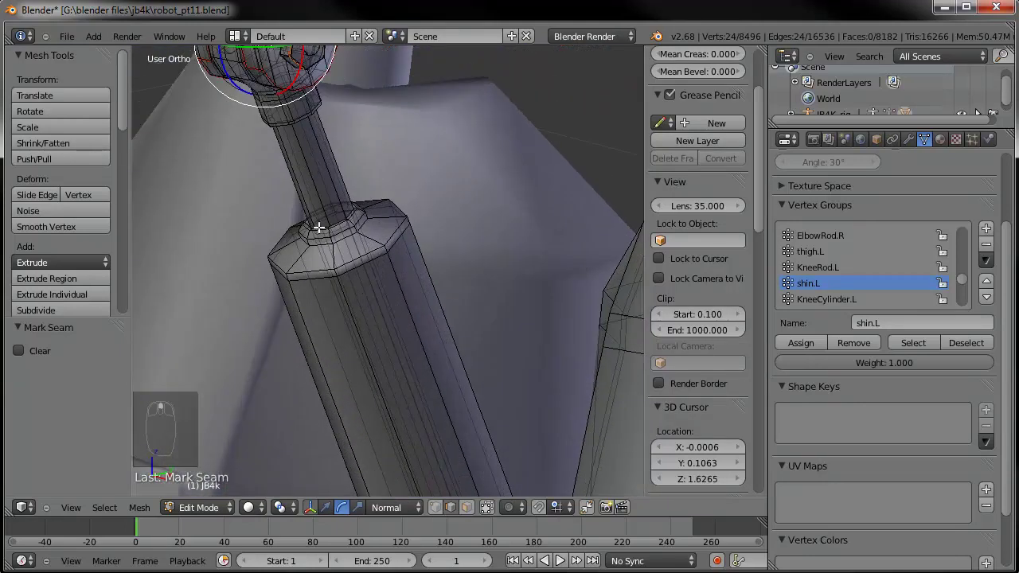
pyautogui.keyDown('shift'); pyautogui.moveTo(333, 233); pyautogui.dragTo(400, 346, button='middle'); pyautogui.keyUp('shift')
pyautogui.scroll(1, 404, 347)
pyautogui.keyDown('alt'); pyautogui.rightClick(391, 196); pyautogui.keyUp('alt')
pyautogui.keyDown('alt'); pyautogui.rightClick(325, 222); pyautogui.keyUp('alt')
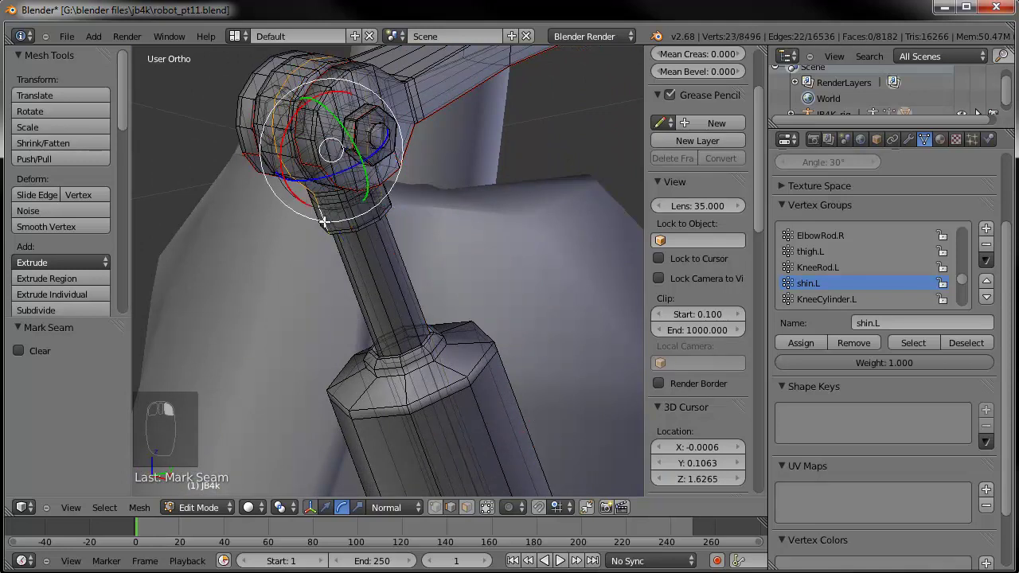
pyautogui.keyDown('alt'); pyautogui.rightClick(343, 257); pyautogui.keyUp('alt')
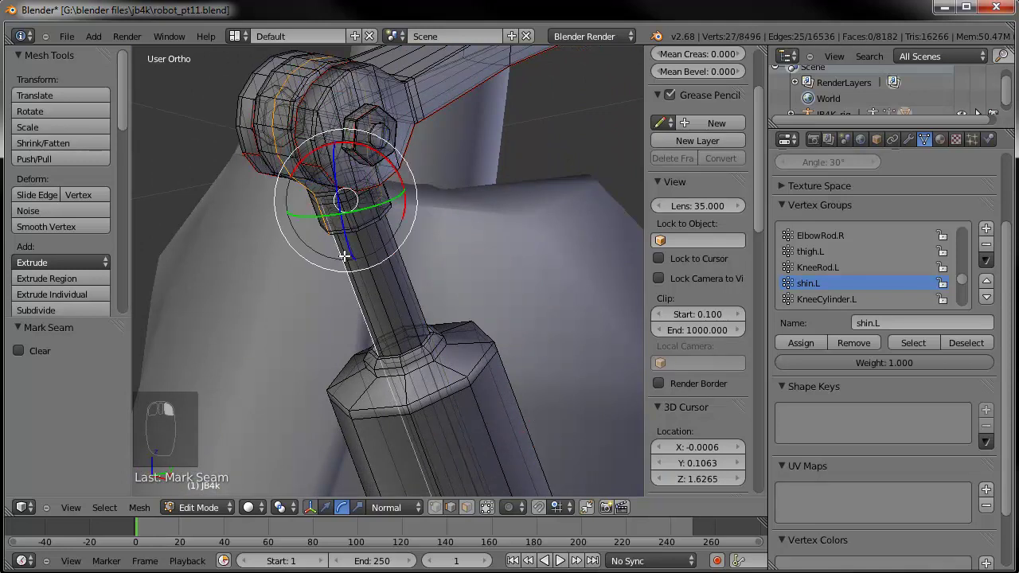
pyautogui.hotkey('ctrl', 'e')
pyautogui.click(388, 276)
pyautogui.press('a')
# Select the lengthwise edge loops on opposite sides of the shin, continuing over its upper end, and mark them as seams.
pyautogui.scroll(-8, 390, 280)
pyautogui.keyDown('shift'); pyautogui.moveTo(483, 449); pyautogui.dragTo(369, 294, button='middle'); pyautogui.keyUp('shift')
pyautogui.scroll(2, 477, 341)
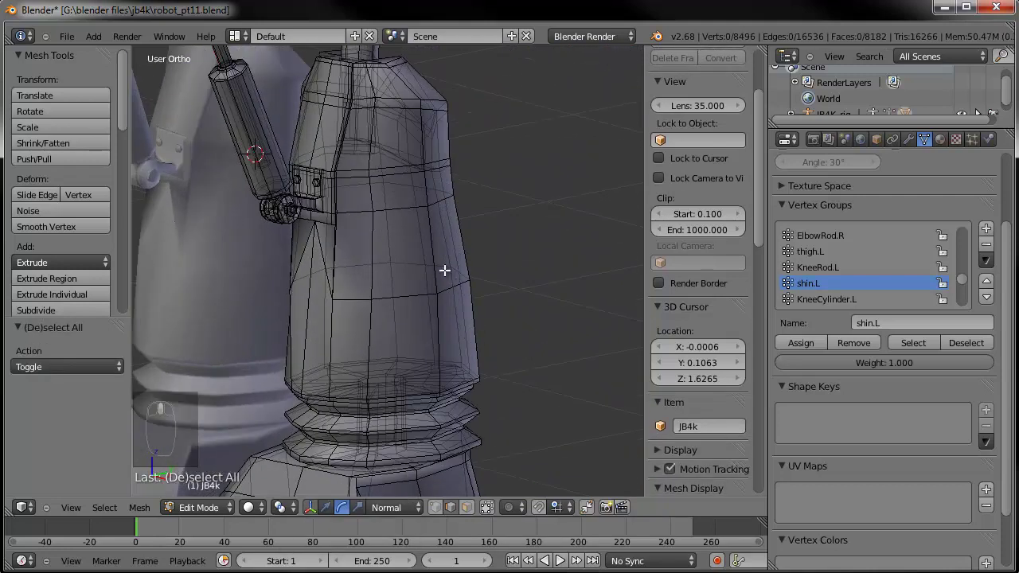
pyautogui.keyDown('alt'); pyautogui.rightClick(433, 256); pyautogui.keyUp('alt')
pyautogui.moveTo(217, 309); pyautogui.dragTo(441, 311, button='middle')
pyautogui.keyDown('alt'); pyautogui.keyDown('shift'); pyautogui.rightClick(197, 317); pyautogui.keyUp('shift'); pyautogui.keyUp('alt')
pyautogui.moveTo(280, 318); pyautogui.dragTo(322, 397, button='middle')
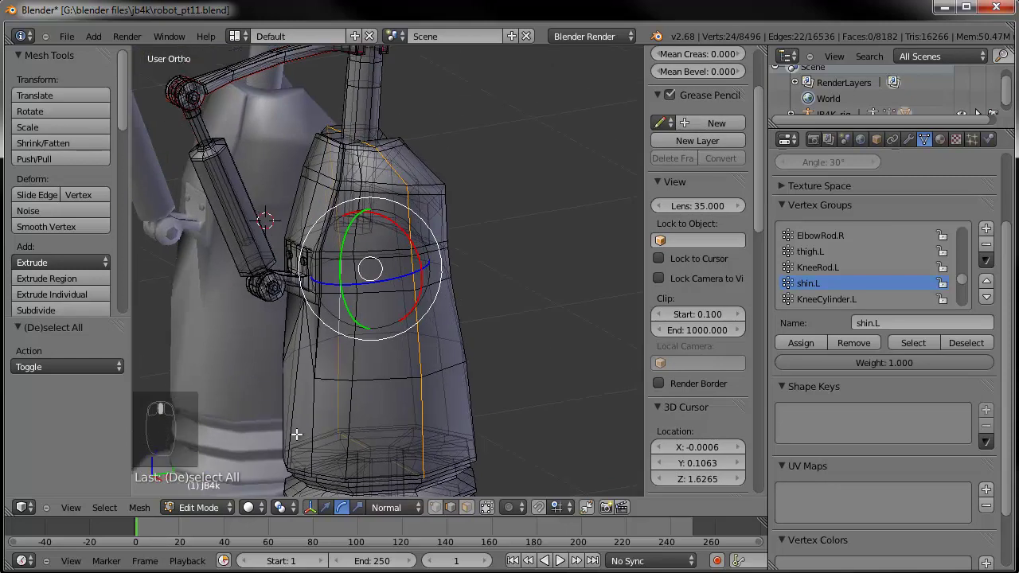
pyautogui.keyDown('shift'); pyautogui.moveTo(359, 343); pyautogui.dragTo(296, 441, button='middle'); pyautogui.keyUp('shift')
pyautogui.scroll(5, 295, 441)
pyautogui.moveTo(453, 214); pyautogui.dragTo(378, 196, button='middle')
pyautogui.keyDown('alt'); pyautogui.keyDown('shift'); pyautogui.rightClick(462, 212); pyautogui.keyUp('shift'); pyautogui.keyUp('alt')
pyautogui.scroll(-2, 471, 358)
pyautogui.scroll(3, 434, 268)
pyautogui.keyDown('shift'); pyautogui.rightClick(283, 221); pyautogui.keyUp('shift')
pyautogui.keyDown('shift'); pyautogui.rightClick(263, 214); pyautogui.keyUp('shift')
pyautogui.hotkey('ctrl', 'z')
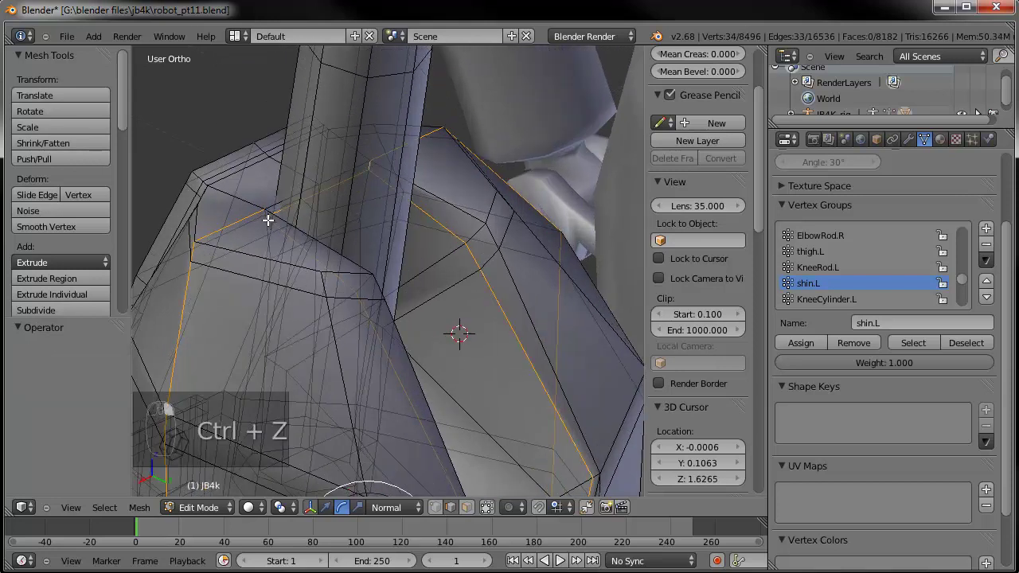
pyautogui.moveTo(366, 245); pyautogui.dragTo(182, 414, button='middle')
pyautogui.hotkey('ctrl', 'e')
pyautogui.click(351, 291)
# Add the edge loop around the shin's upper opening to the selection, clear the sharp marking from these edges, and deselect everything.
pyautogui.scroll(2, 375, 298)
pyautogui.scroll(2, 323, 259)
pyautogui.moveTo(323, 259); pyautogui.dragTo(352, 291, button='middle')
pyautogui.scroll(3, 299, 315)
pyautogui.keyDown('alt'); pyautogui.keyDown('shift'); pyautogui.rightClick(278, 318); pyautogui.keyUp('shift'); pyautogui.keyUp('alt')
pyautogui.scroll(-2, 280, 319)
pyautogui.hotkey('ctrl', 'e')
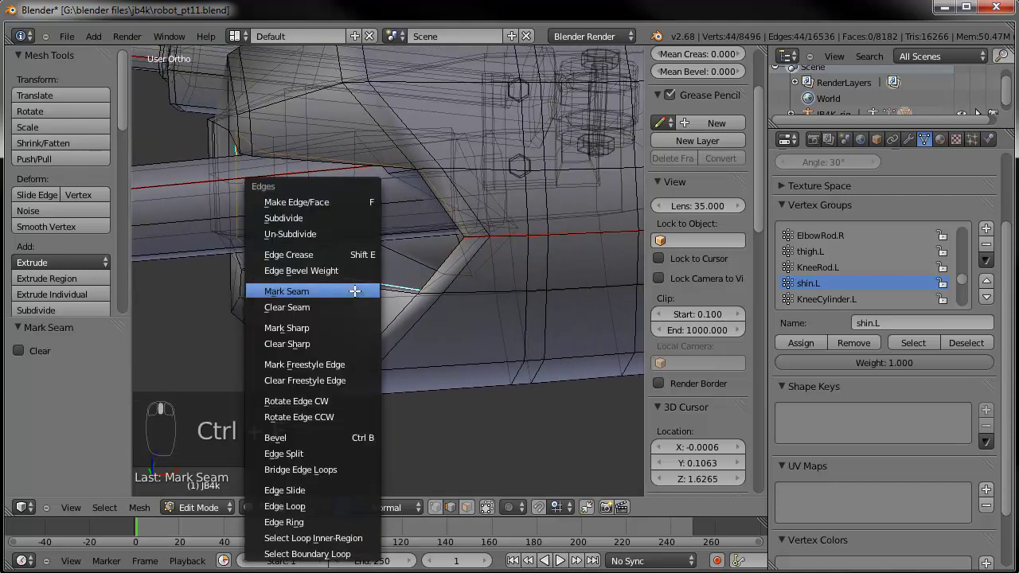
pyautogui.click(319, 343)
pyautogui.press('a')
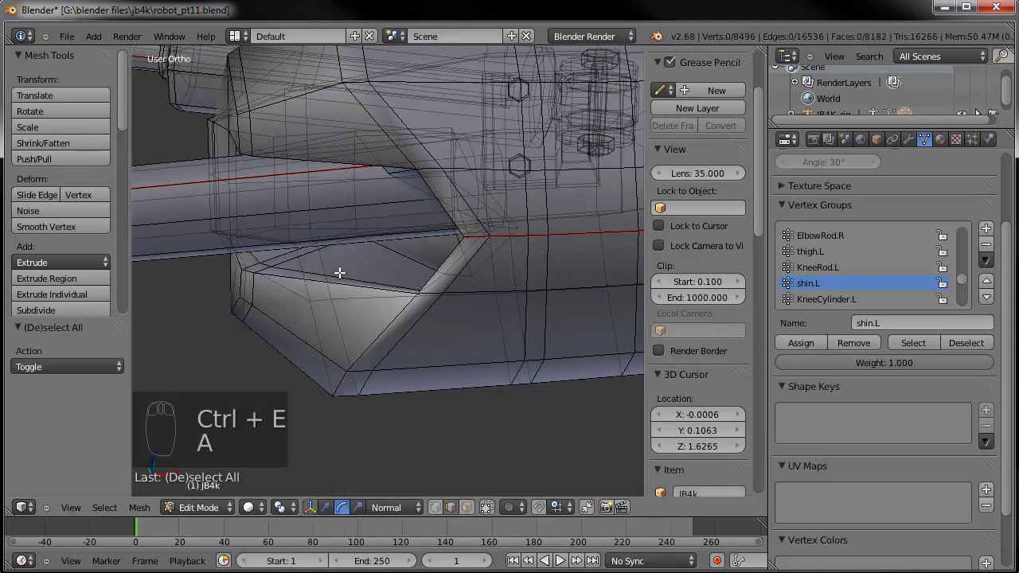
# Select the edge loop around the shin's upper opening and mark it as a seam.
pyautogui.keyDown('alt'); pyautogui.rightClick(286, 271); pyautogui.keyUp('alt')
pyautogui.hotkey('ctrl', 'e')
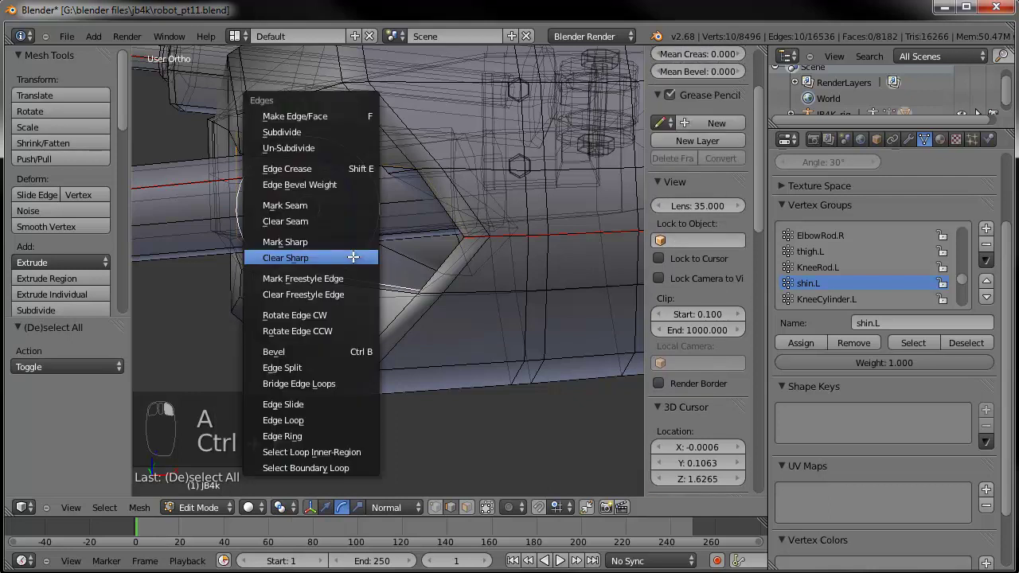
pyautogui.click(296, 207)
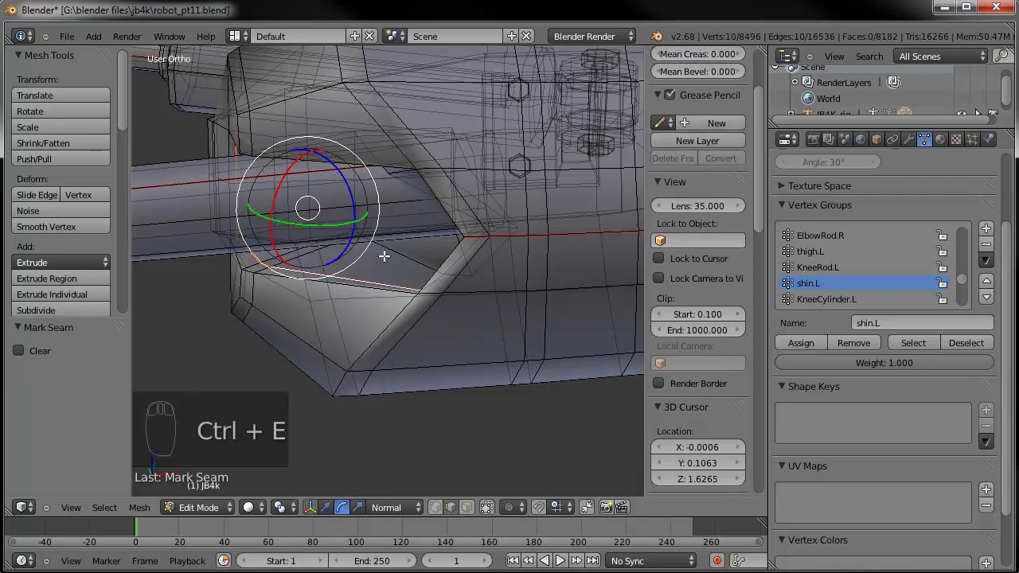
# Inspect the corner where the upper opening's seam meets the shin's lengthwise seam, and deselect everything.
pyautogui.moveTo(550, 253); pyautogui.dragTo(263, 287, button='middle')
pyautogui.scroll(6, 263, 287)
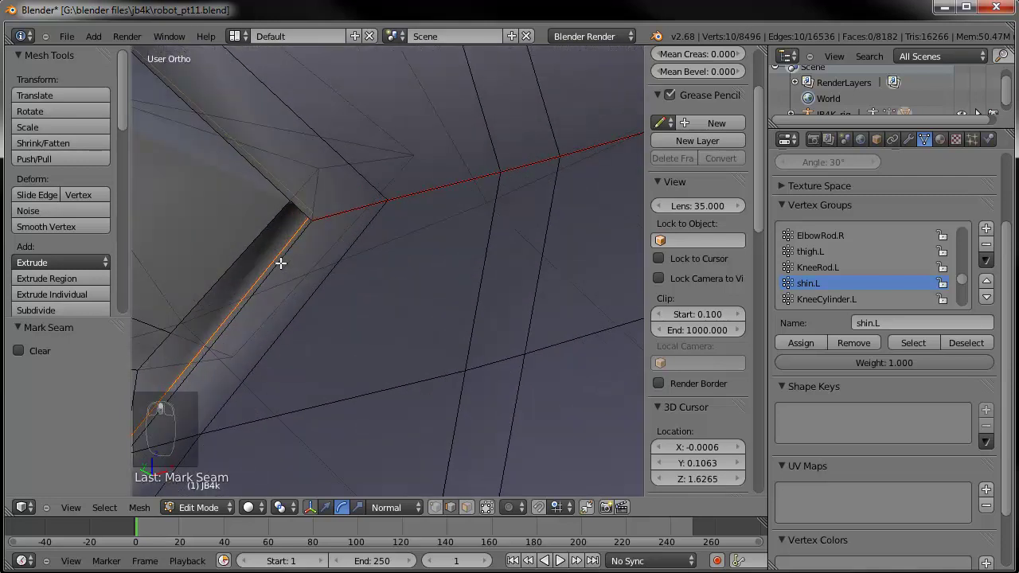
pyautogui.rightClick(307, 215)
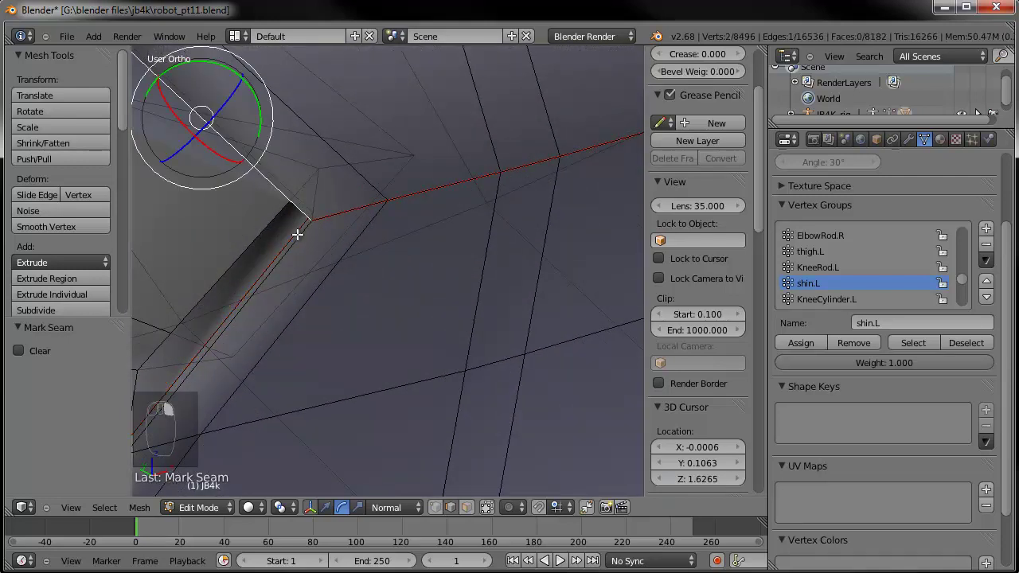
pyautogui.press('KP_Decimal')
pyautogui.scroll(-1, 530, 325)
pyautogui.keyDown('shift'); pyautogui.moveTo(496, 404); pyautogui.dragTo(436, 292, button='middle'); pyautogui.keyUp('shift')
pyautogui.scroll(-6, 358, 357)
pyautogui.press('a')
pyautogui.press('a')
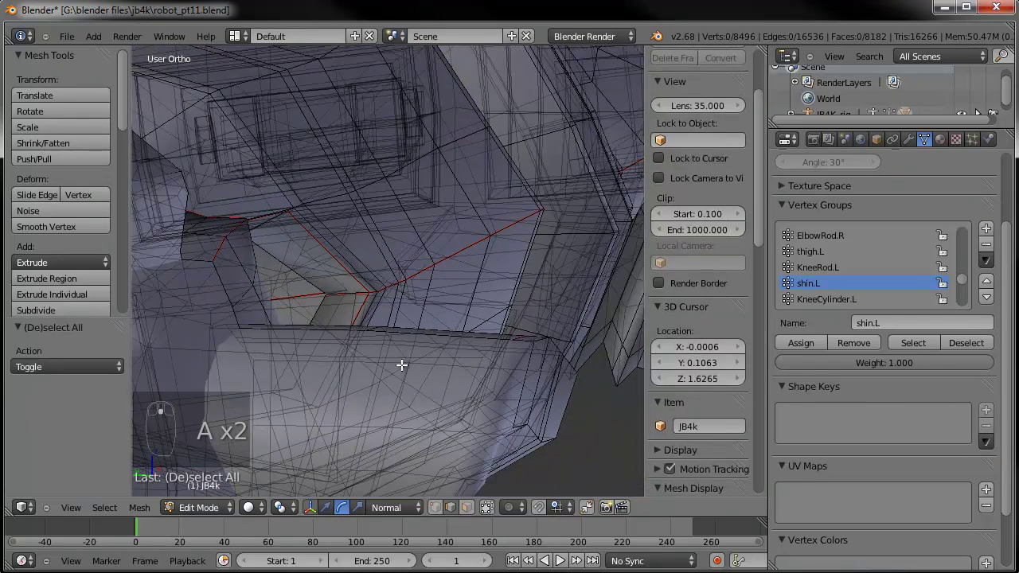
# Select the outer side, lower and upper border edges of the piston's mounting plate on the shin.
pyautogui.scroll(-5, 402, 365)
pyautogui.moveTo(439, 364); pyautogui.dragTo(344, 370, button='middle')
pyautogui.scroll(-3, 355, 427)
pyautogui.scroll(-3, 364, 436)
pyautogui.moveTo(367, 437); pyautogui.dragTo(279, 306, button='middle')
pyautogui.scroll(2, 336, 267)
pyautogui.keyDown('shift'); pyautogui.moveTo(337, 267); pyautogui.dragTo(530, 315, button='middle'); pyautogui.keyUp('shift')
pyautogui.scroll(5, 371, 401)
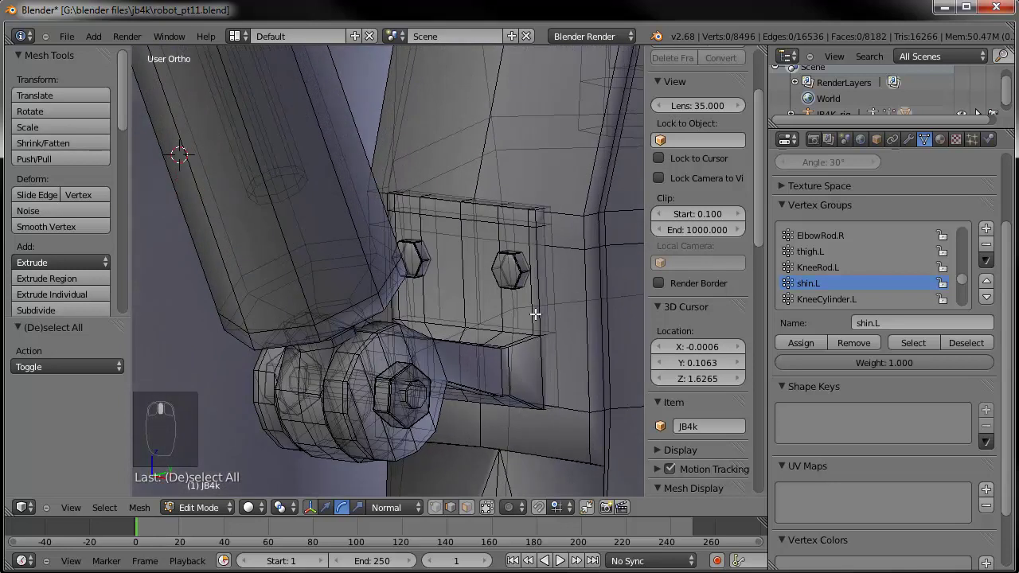
pyautogui.keyDown('alt'); pyautogui.rightClick(539, 314); pyautogui.keyUp('alt')
pyautogui.keyDown('alt'); pyautogui.keyDown('shift'); pyautogui.rightClick(542, 371); pyautogui.keyUp('shift'); pyautogui.keyUp('alt')
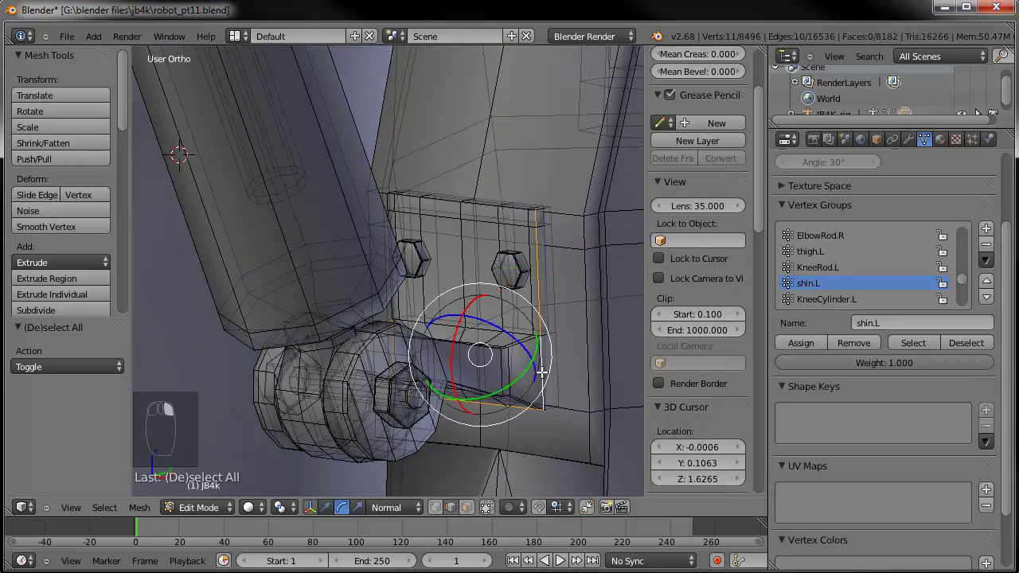
pyautogui.keyDown('alt'); pyautogui.keyDown('shift'); pyautogui.rightClick(518, 209); pyautogui.keyUp('shift'); pyautogui.keyUp('alt')
pyautogui.hotkey('ctrl', 'z')
pyautogui.moveTo(545, 223); pyautogui.dragTo(546, 270, button='middle')
pyautogui.keyDown('alt'); pyautogui.keyDown('shift'); pyautogui.rightClick(493, 299); pyautogui.keyUp('shift'); pyautogui.keyUp('alt')
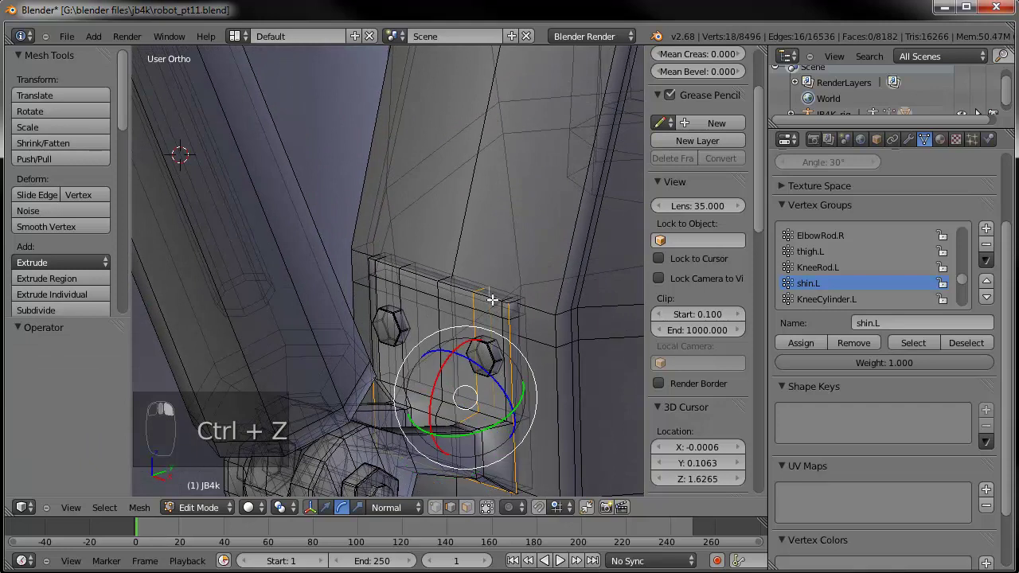
pyautogui.hotkey('ctrl', 'z')
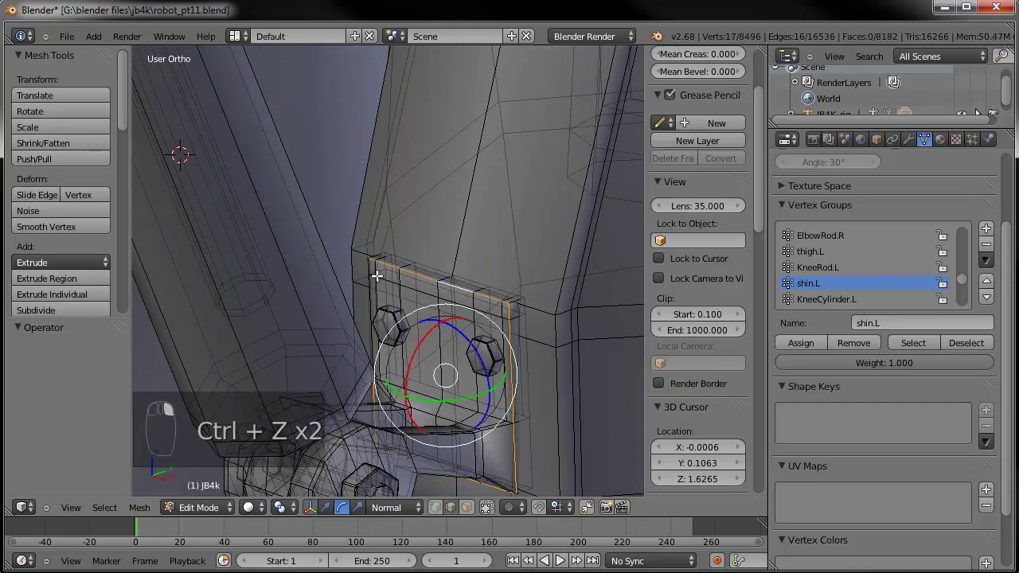
pyautogui.keyDown('alt'); pyautogui.keyDown('shift'); pyautogui.rightClick(368, 336); pyautogui.keyUp('shift'); pyautogui.keyUp('alt')
pyautogui.press('z')
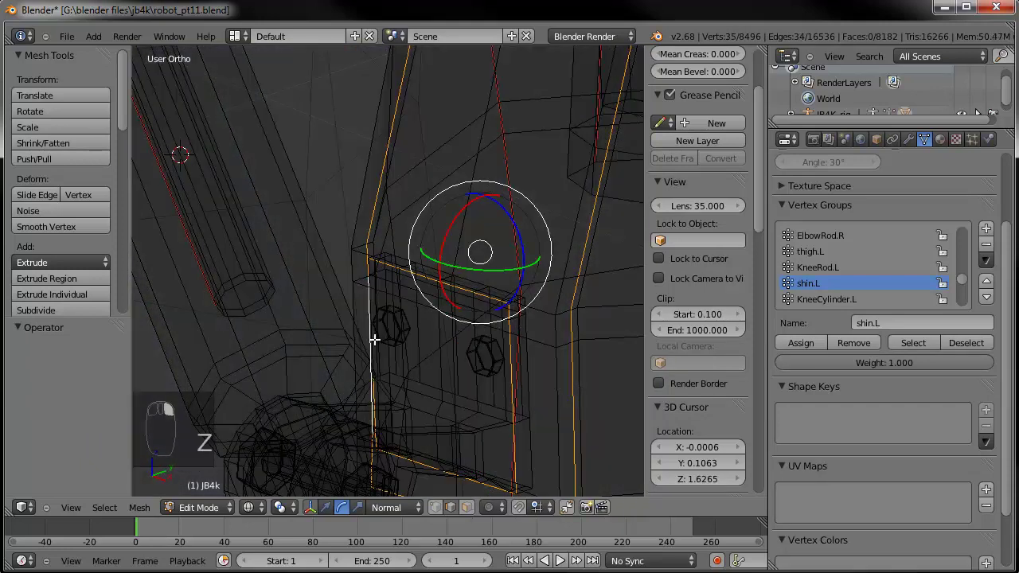
pyautogui.press('z')
pyautogui.scroll(5, 387, 338)
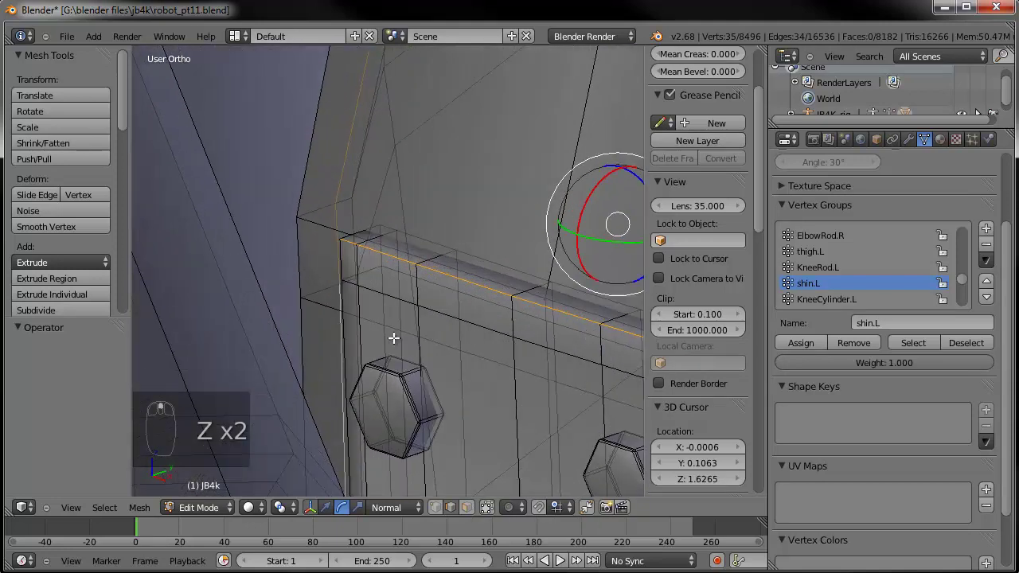
pyautogui.hotkey('ctrl', 'z')
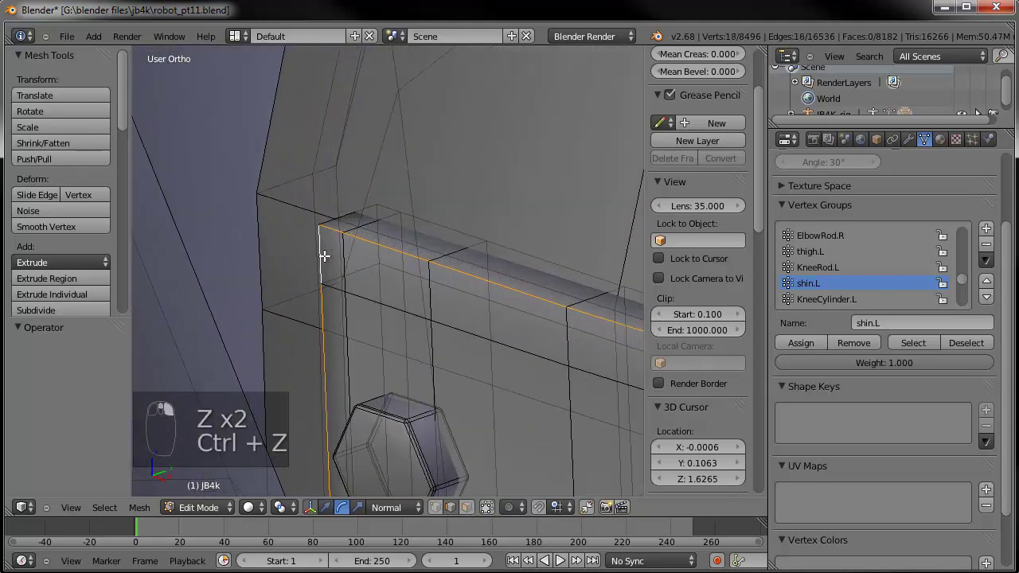
# Add the edge loops of both plate bolt heads to the mounting plate's outline selection and mark all of it as a seam.
pyautogui.scroll(-3, 380, 387)
pyautogui.keyDown('shift'); pyautogui.moveTo(437, 383); pyautogui.dragTo(386, 187, button='middle'); pyautogui.keyUp('shift')
pyautogui.keyDown('alt'); pyautogui.keyDown('shift'); pyautogui.rightClick(382, 183); pyautogui.keyUp('shift'); pyautogui.keyUp('alt')
pyautogui.keyDown('alt'); pyautogui.keyDown('shift'); pyautogui.rightClick(577, 246); pyautogui.keyUp('shift'); pyautogui.keyUp('alt')
pyautogui.scroll(-4, 518, 363)
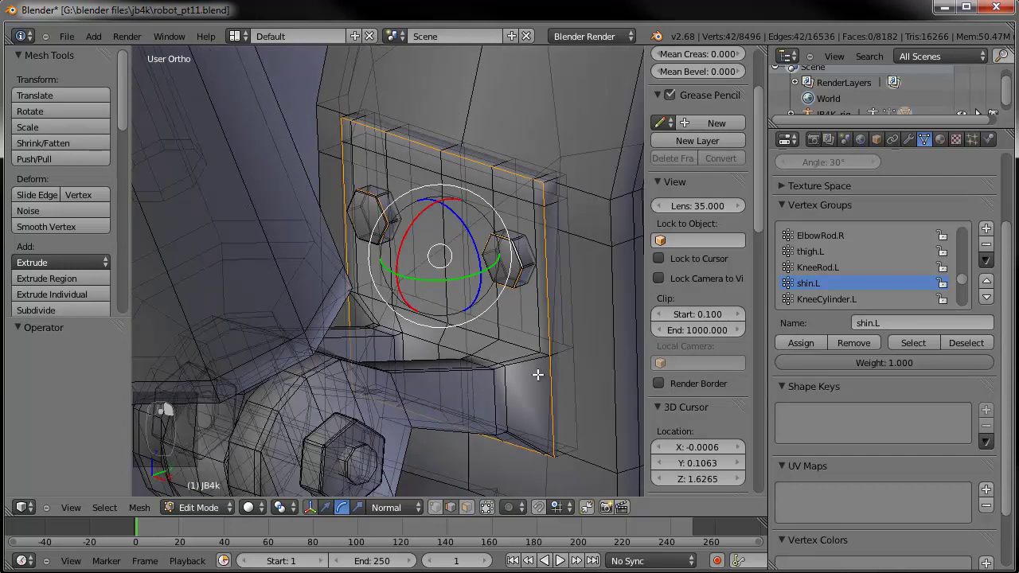
pyautogui.moveTo(475, 358); pyautogui.dragTo(474, 504, button='middle')
pyautogui.scroll(1, 436, 375)
pyautogui.moveTo(436, 375); pyautogui.dragTo(447, 256, button='middle')
pyautogui.hotkey('ctrl', 'e')
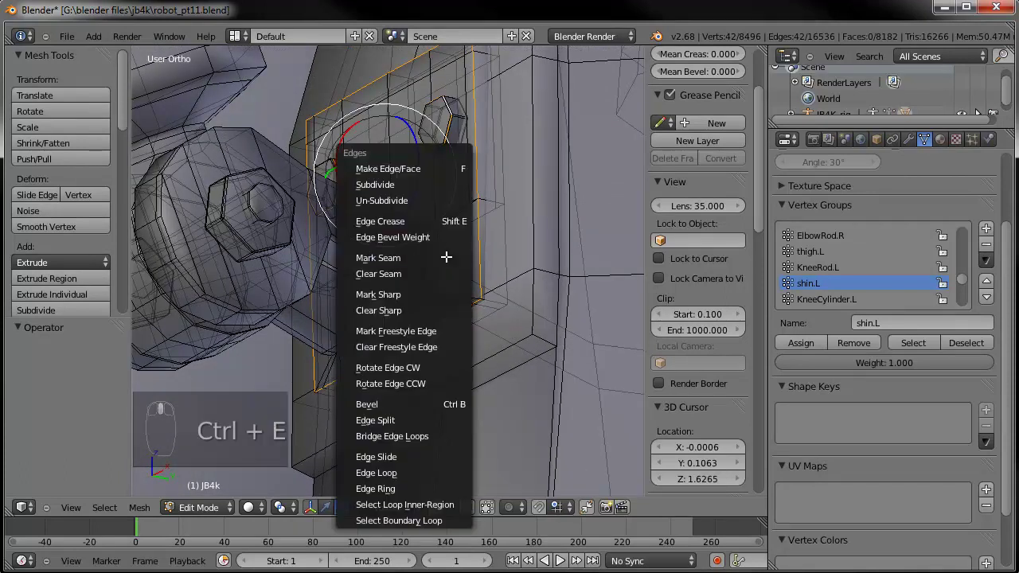
pyautogui.click(441, 259)
# Select the edge loops running from the mounting plate's lower corners along both arms of the bracket.
pyautogui.keyDown('alt'); pyautogui.rightClick(400, 274); pyautogui.keyUp('alt')
pyautogui.keyDown('alt'); pyautogui.rightClick(408, 282); pyautogui.keyUp('alt')
pyautogui.moveTo(190, 292); pyautogui.dragTo(342, 269, button='middle')
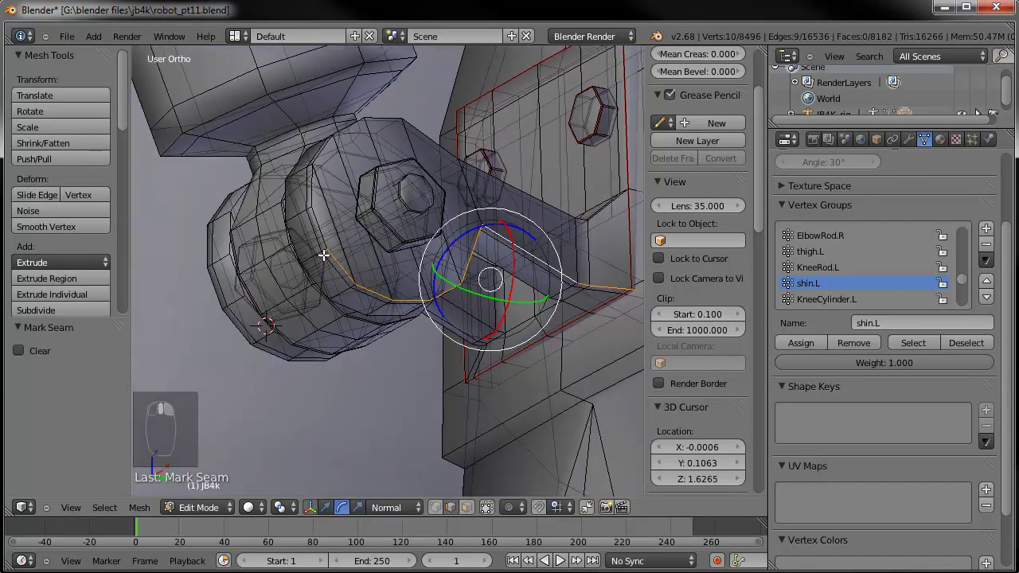
pyautogui.keyDown('alt'); pyautogui.keyDown('shift'); pyautogui.rightClick(262, 360); pyautogui.keyUp('shift'); pyautogui.keyUp('alt')
pyautogui.moveTo(261, 356); pyautogui.dragTo(376, 352, button='middle')
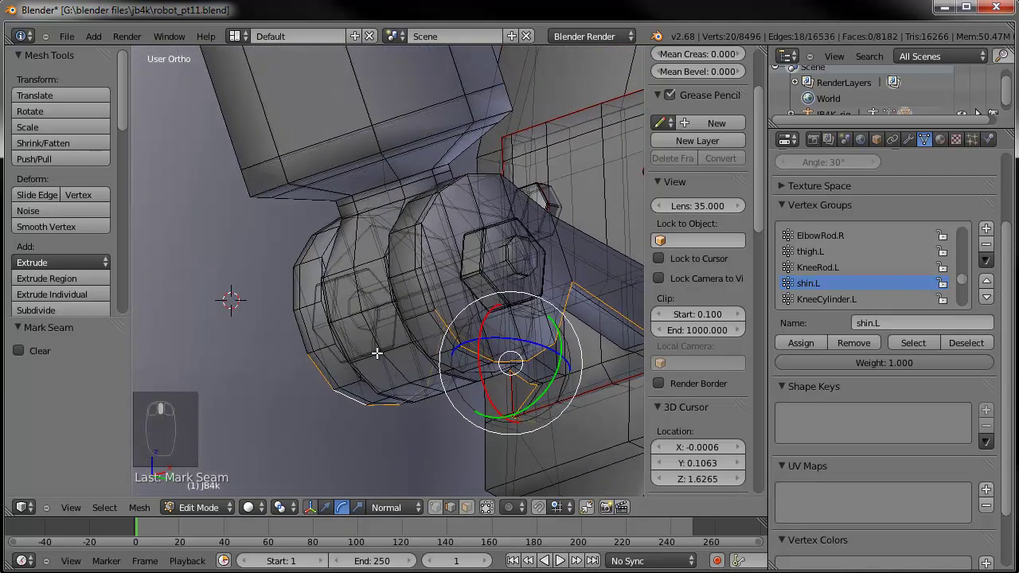
# Extend the selection onto the rim of the bracket's outer arm with the connecting edge and the path around its rounded end.
pyautogui.keyDown('shift'); pyautogui.rightClick(416, 319); pyautogui.keyUp('shift')
pyautogui.keyDown('alt'); pyautogui.keyDown('shift'); pyautogui.rightClick(316, 353); pyautogui.keyUp('shift'); pyautogui.keyUp('alt')
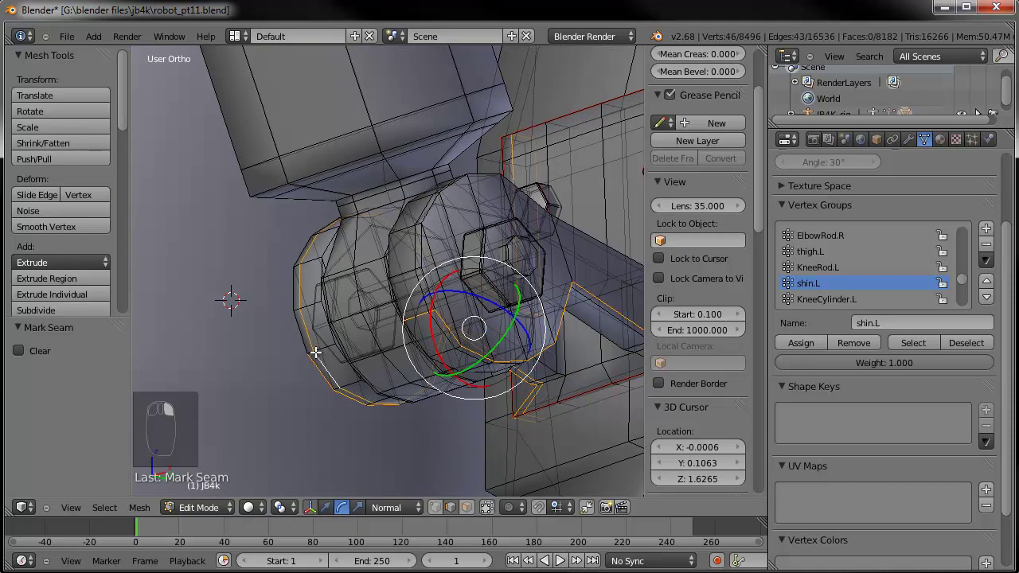
pyautogui.hotkey('ctrl', 'z')
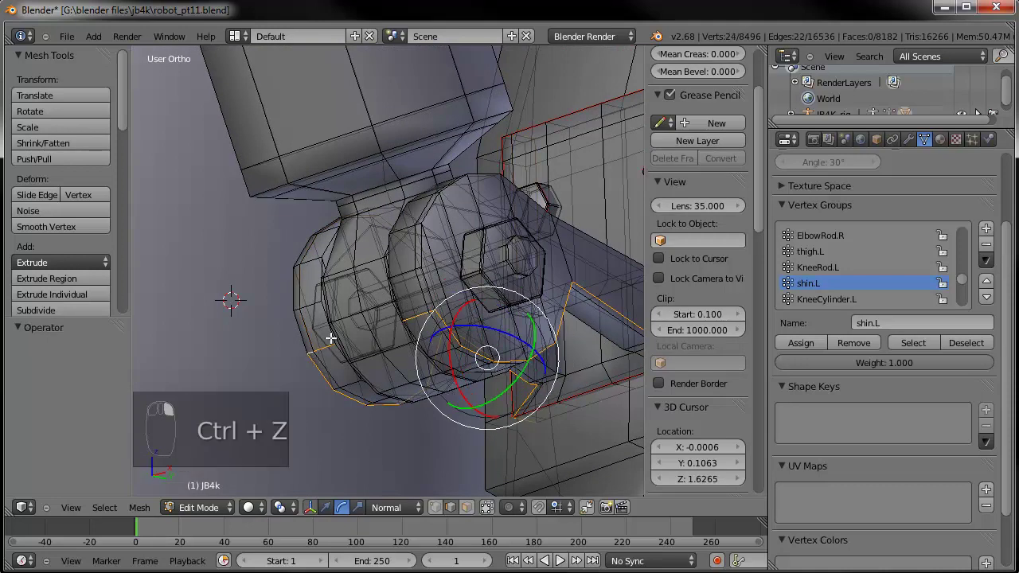
pyautogui.keyDown('shift'); pyautogui.rightClick(330, 339); pyautogui.keyUp('shift')
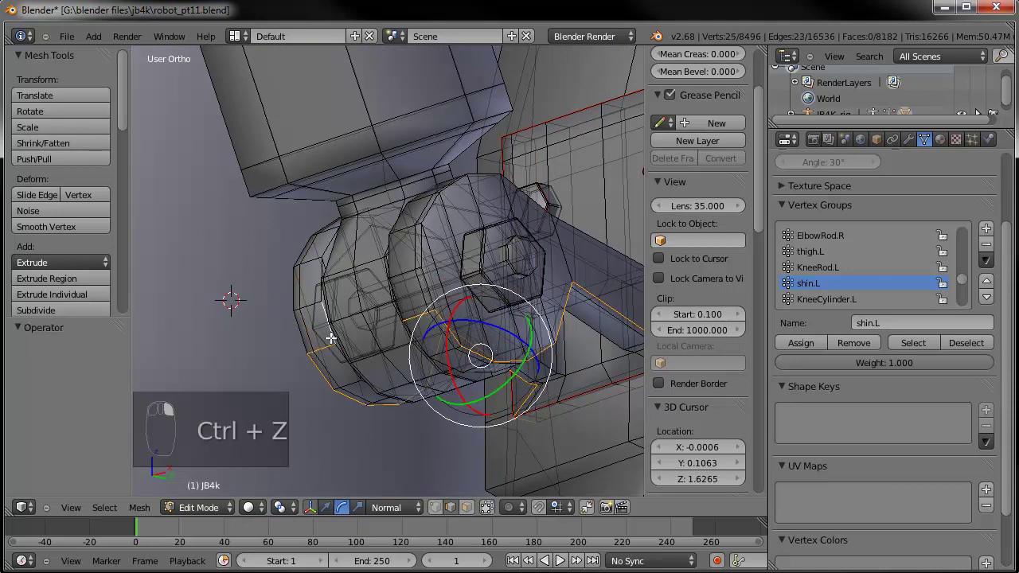
pyautogui.keyDown('ctrl'); pyautogui.rightClick(325, 264); pyautogui.keyUp('ctrl')
pyautogui.hotkey('ctrl', 'z')
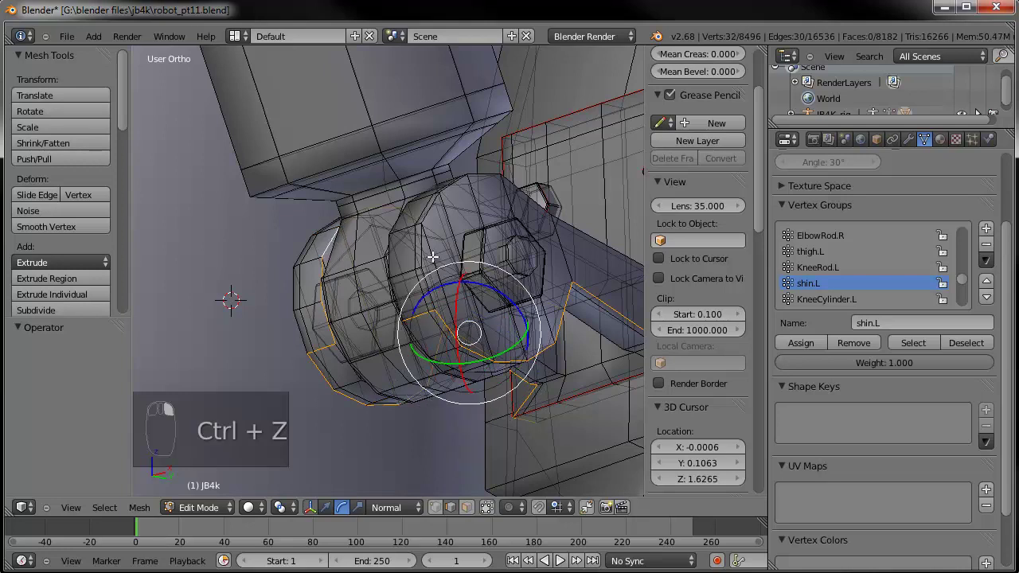
# Add the matching rim loop and connecting edge on the bracket's other arm to the selection.
pyautogui.moveTo(567, 321); pyautogui.dragTo(541, 293, button='middle')
pyautogui.scroll(3, 506, 349)
pyautogui.moveTo(542, 341); pyautogui.dragTo(221, 280, button='middle')
pyautogui.keyDown('alt'); pyautogui.keyDown('shift'); pyautogui.rightClick(180, 232); pyautogui.keyUp('shift'); pyautogui.keyUp('alt')
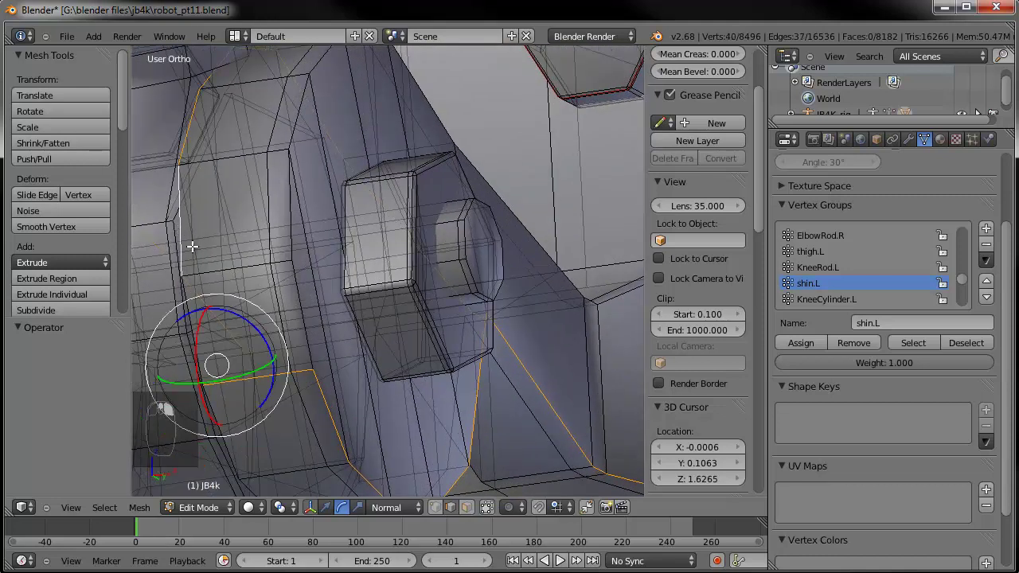
pyautogui.keyDown('shift'); pyautogui.rightClick(189, 309); pyautogui.keyUp('shift')
# Add the edges crossing between the bracket's arms on the underside, mark the whole selection as a seam, and deselect everything.
pyautogui.scroll(-5, 218, 350)
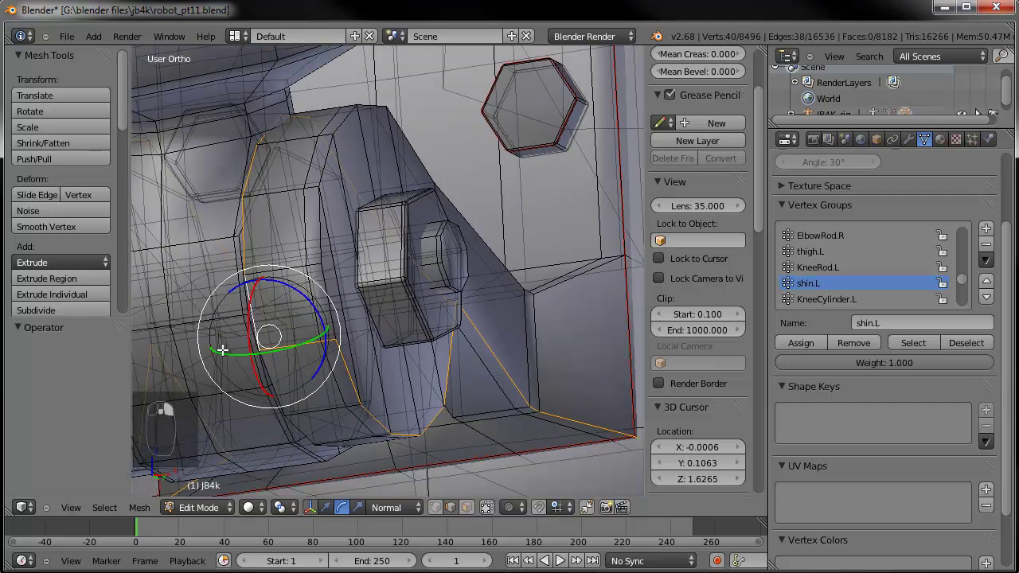
pyautogui.moveTo(236, 335); pyautogui.dragTo(317, 275, button='middle')
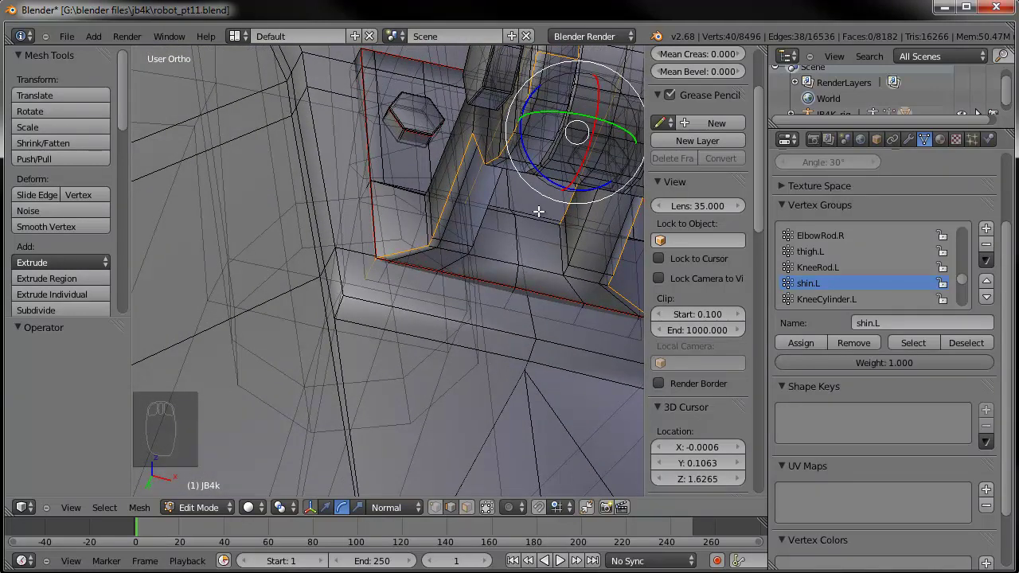
pyautogui.keyDown('alt'); pyautogui.keyDown('shift'); pyautogui.rightClick(542, 295); pyautogui.keyUp('shift'); pyautogui.keyUp('alt')
pyautogui.hotkey('ctrl', 'z')
pyautogui.scroll(2, 526, 253)
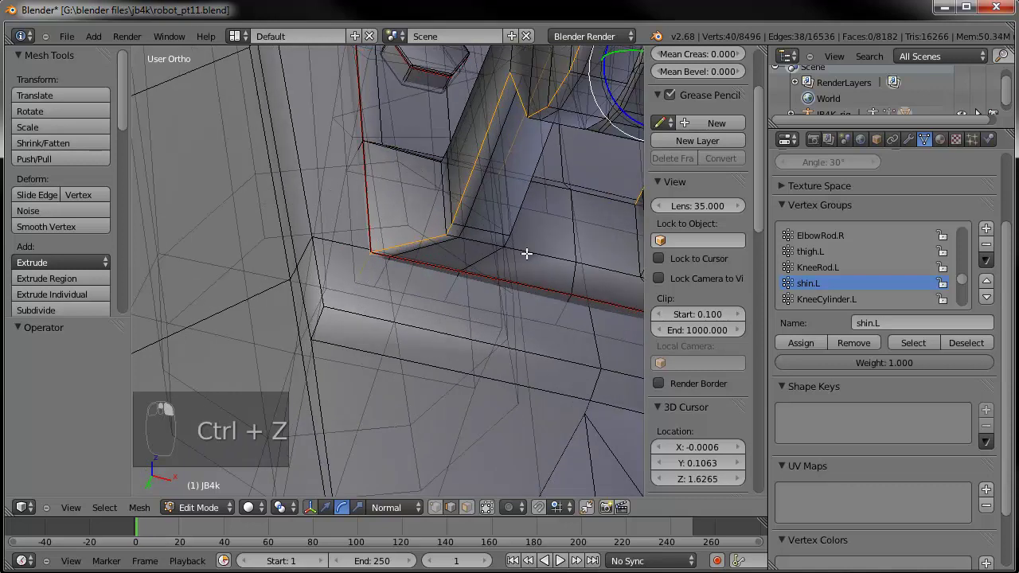
pyautogui.keyDown('alt'); pyautogui.keyDown('shift'); pyautogui.rightClick(539, 188); pyautogui.keyUp('shift'); pyautogui.keyUp('alt')
pyautogui.scroll(-3, 535, 357)
pyautogui.hotkey('ctrl', 'e')
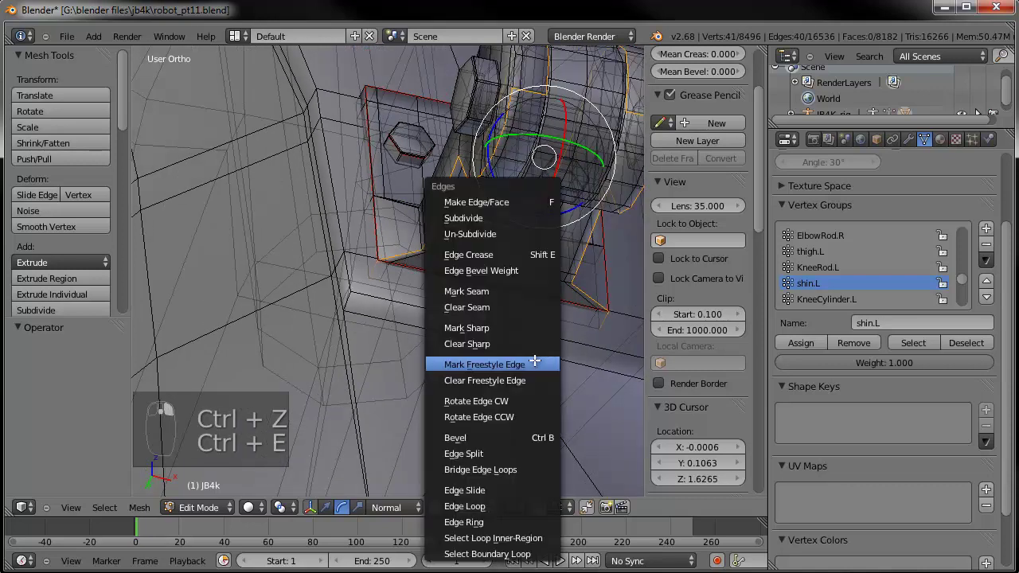
pyautogui.click(466, 291)
pyautogui.press('a')
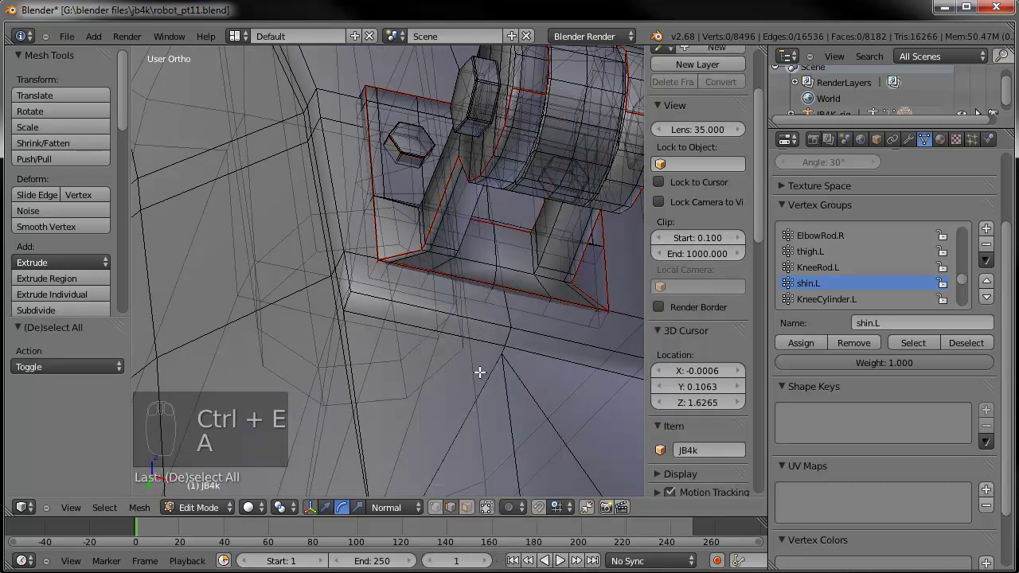
# Select the horizontal edge loop around the lower part of the foot's heel section and mark it as a seam.
pyautogui.scroll(-3, 485, 386)
pyautogui.scroll(-3, 485, 387)
pyautogui.moveTo(494, 398); pyautogui.dragTo(358, 329, button='middle')
pyautogui.scroll(-2, 332, 420)
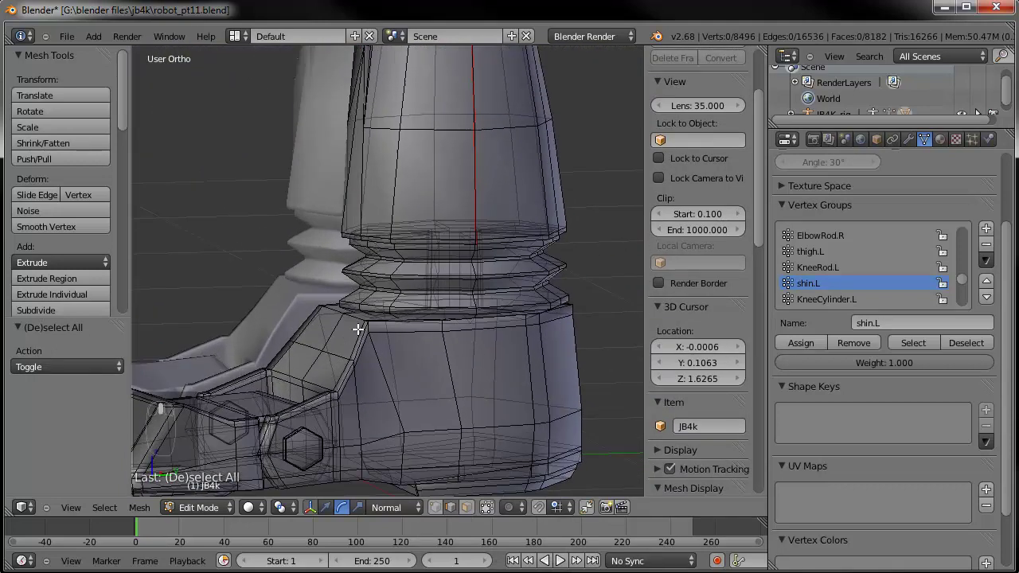
pyautogui.scroll(4, 366, 331)
pyautogui.scroll(-4, 474, 369)
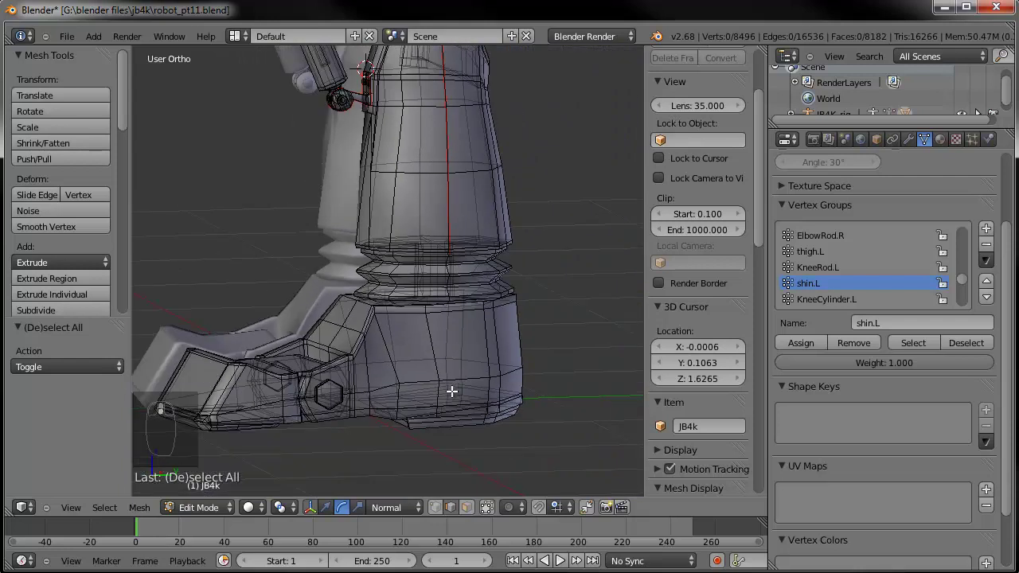
pyautogui.keyDown('alt'); pyautogui.rightClick(431, 350); pyautogui.keyUp('alt')
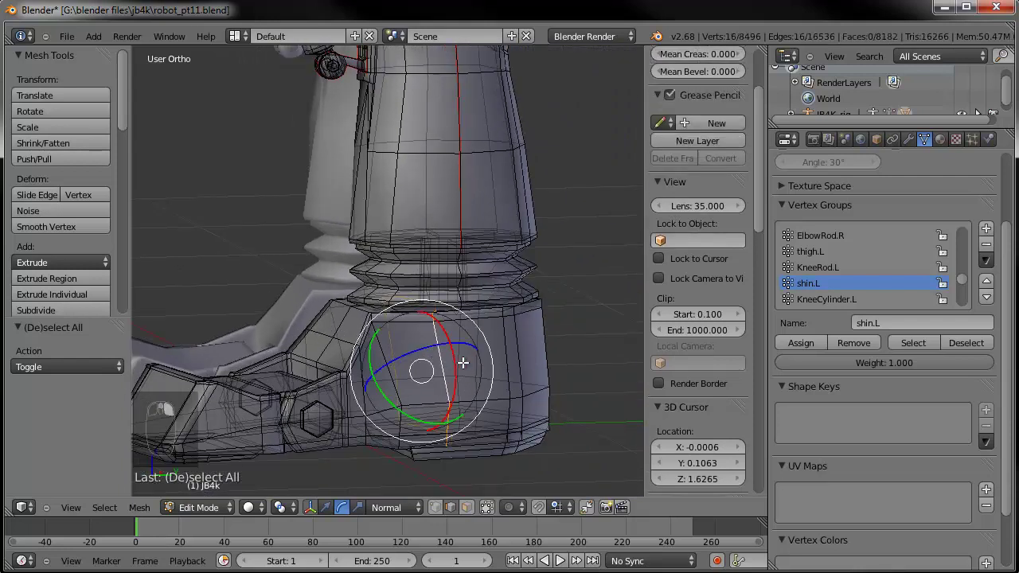
pyautogui.moveTo(460, 363); pyautogui.dragTo(478, 365, button='middle')
pyautogui.keyDown('alt'); pyautogui.rightClick(496, 400); pyautogui.keyUp('alt')
pyautogui.keyDown('shift'); pyautogui.moveTo(300, 417); pyautogui.dragTo(344, 349, button='middle'); pyautogui.keyUp('shift')
pyautogui.moveTo(343, 348); pyautogui.dragTo(358, 424, button='middle')
pyautogui.scroll(2, 358, 423)
pyautogui.scroll(-3, 390, 404)
pyautogui.hotkey('ctrl', 'e')
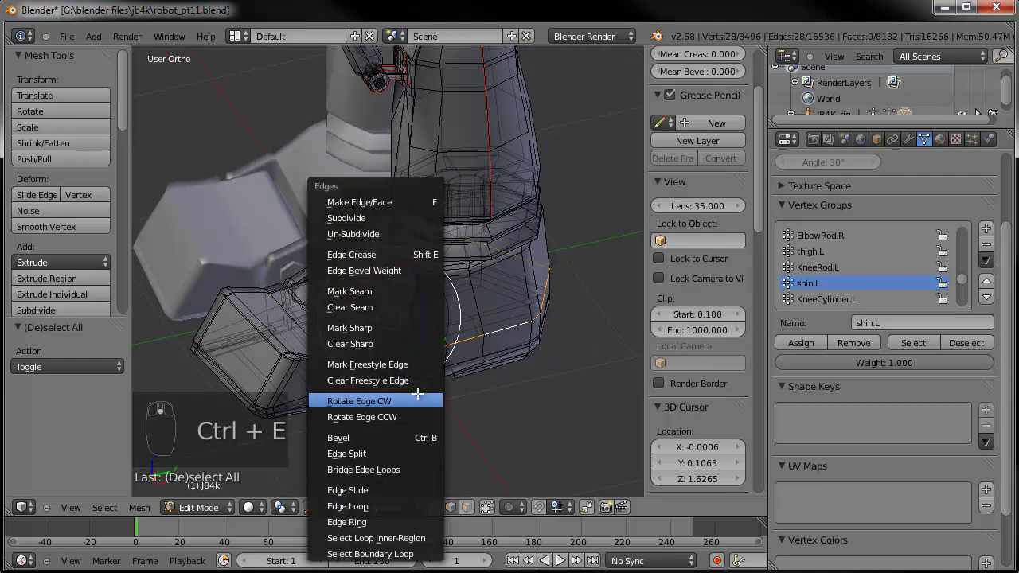
pyautogui.click(362, 292)
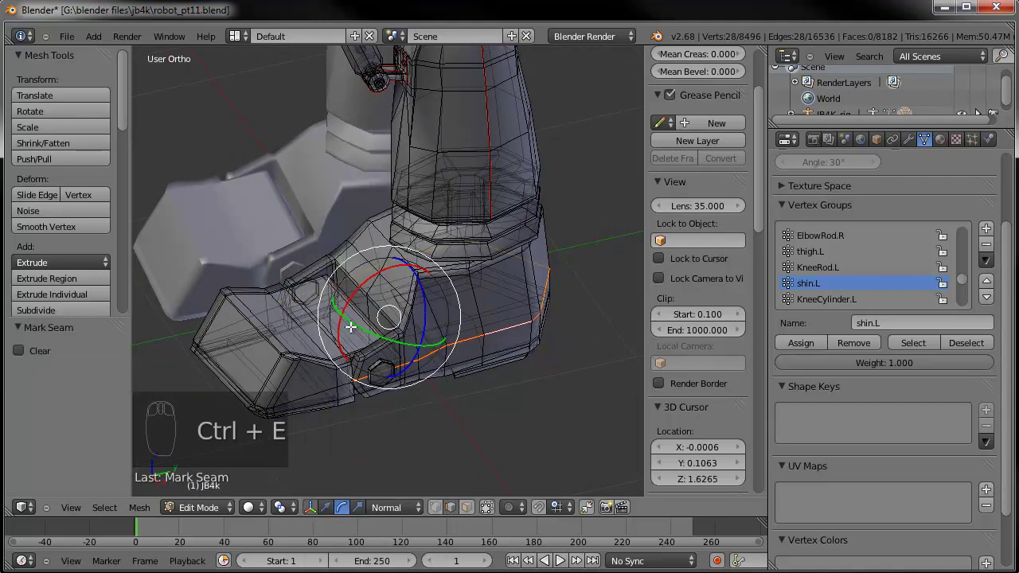
# Mark the lower edge loop around the foot's toe section as a seam and deselect everything.
pyautogui.keyDown('alt'); pyautogui.rightClick(307, 394); pyautogui.keyUp('alt')
pyautogui.hotkey('ctrl', 'e')
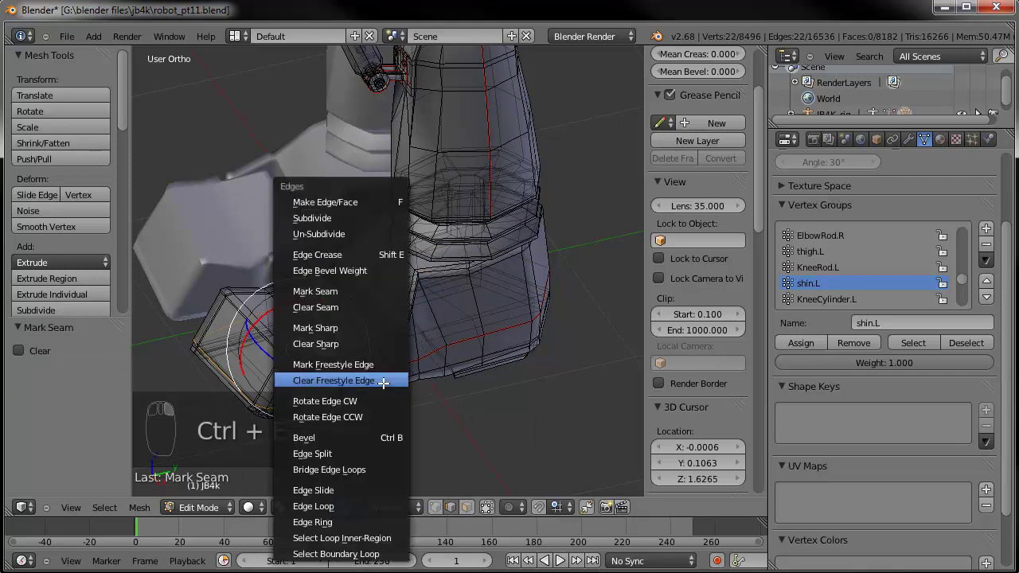
pyautogui.click(338, 292)
pyautogui.press('a')
# Bring the whole robot into view and save over the existing file robot_pt11.blend.
pyautogui.scroll(-6, 401, 402)
pyautogui.moveTo(401, 464); pyautogui.dragTo(406, 367, button='middle')
pyautogui.scroll(5, 398, 369)
pyautogui.moveTo(417, 421); pyautogui.dragTo(426, 280, button='middle')
pyautogui.scroll(-5, 423, 403)
pyautogui.hotkey('ctrl', 's')
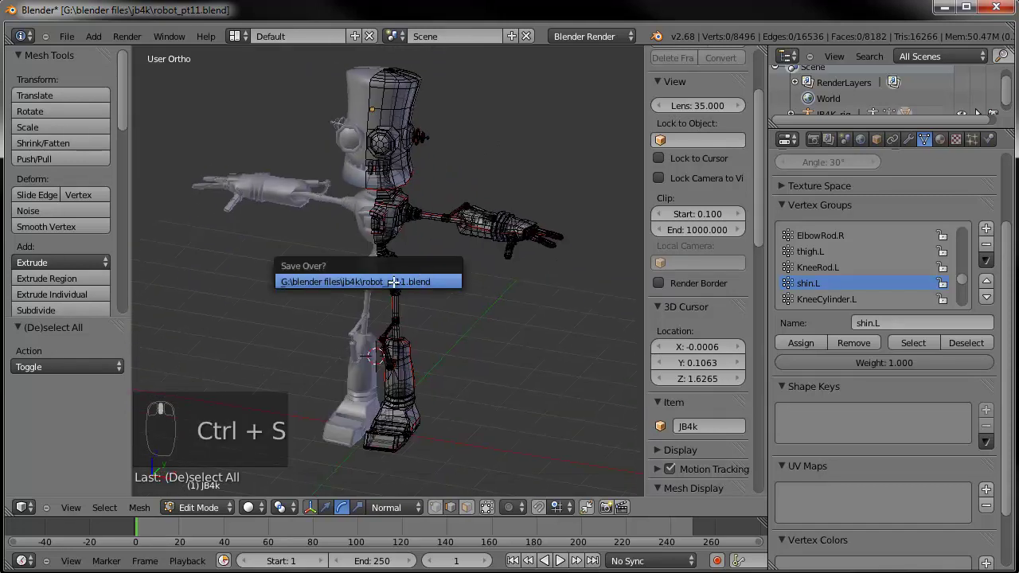
pyautogui.click(392, 281)
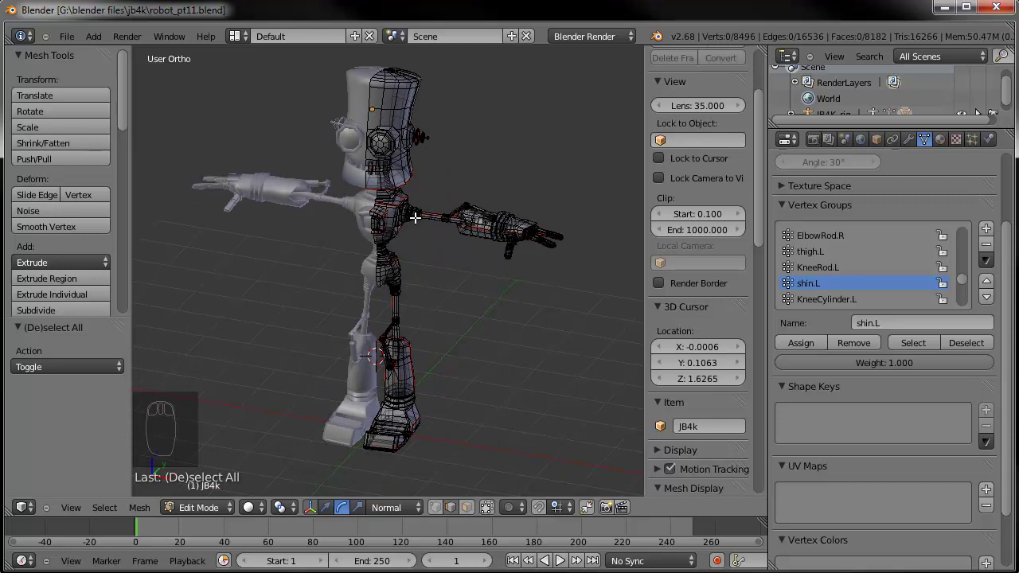
# Return to Object Mode and display the robot mesh's modifier stack.
pyautogui.press('Tab')
pyautogui.moveTo(384, 224); pyautogui.dragTo(408, 256, button='middle')
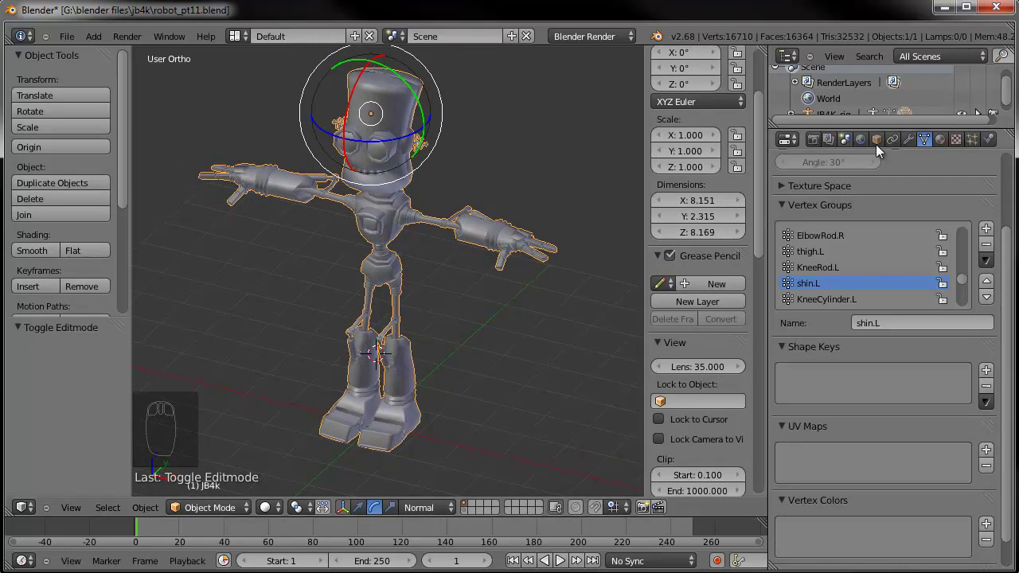
pyautogui.click(908, 139)
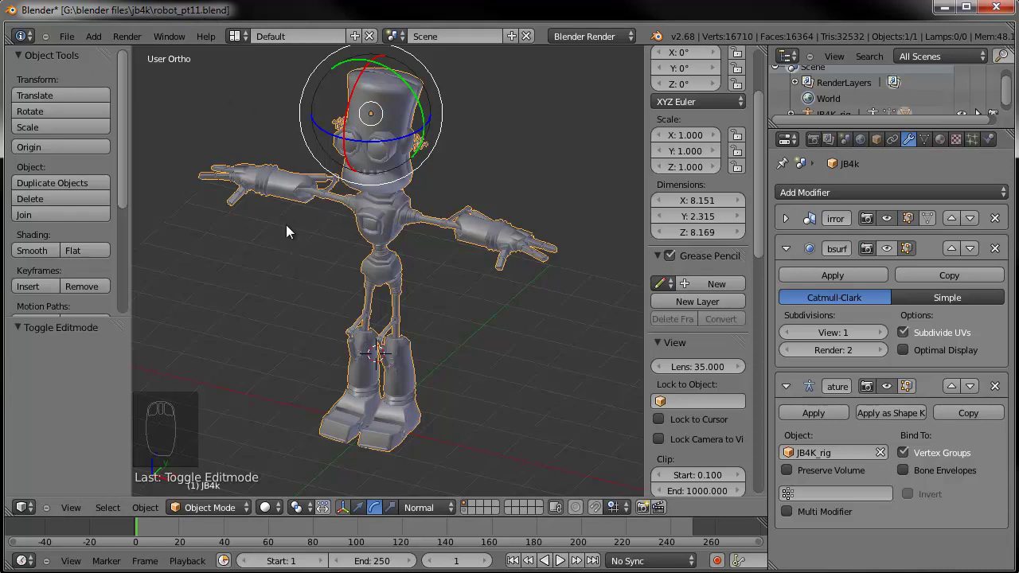
# Save the file under the new name robot_pt11a.blend.
pyautogui.click(67, 37)
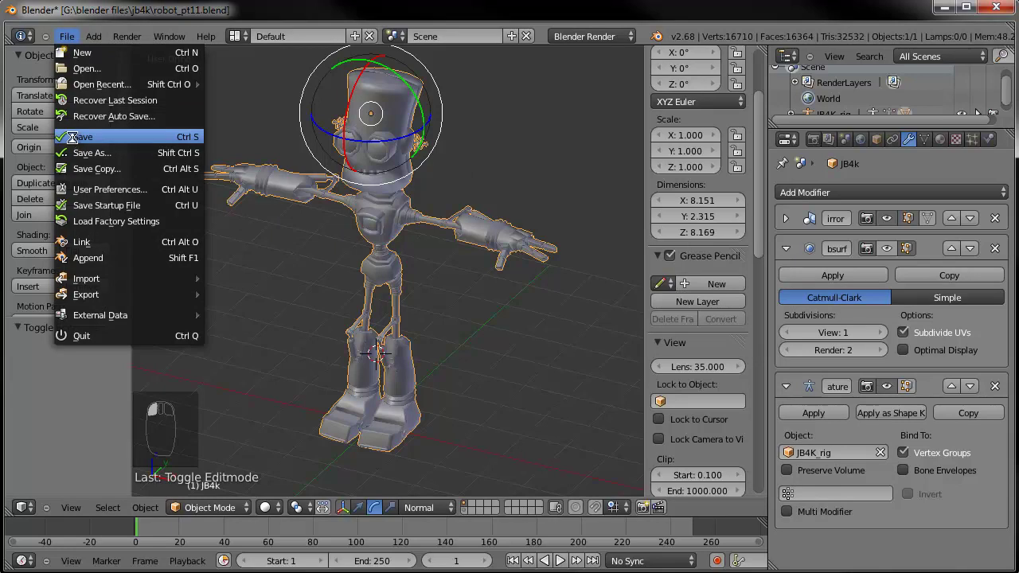
pyautogui.click(67, 37)
pyautogui.click(96, 152)
pyautogui.click(261, 92)
pyautogui.click(256, 92)
pyautogui.write('a')
pyautogui.press('Return')
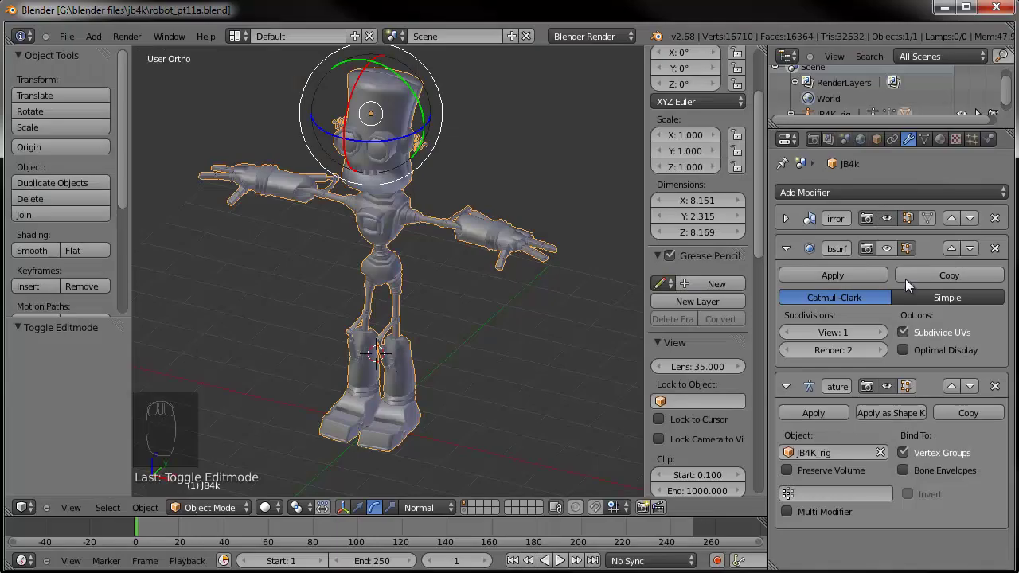
# Expand the robot's Mirror modifier and apply it.
pyautogui.click(786, 219)
pyautogui.click(819, 244)
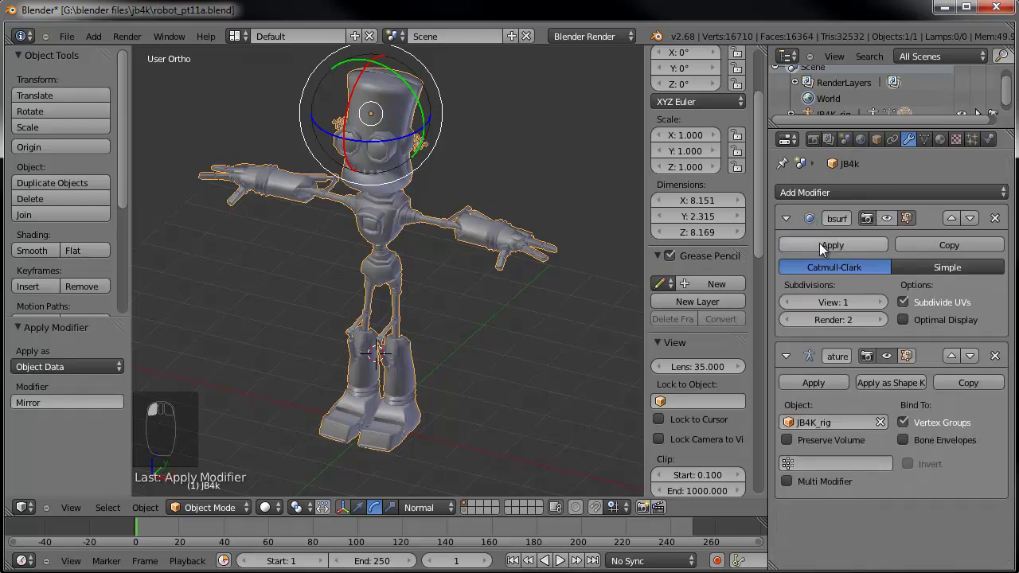
pyautogui.moveTo(433, 233); pyautogui.dragTo(442, 233, button='middle')
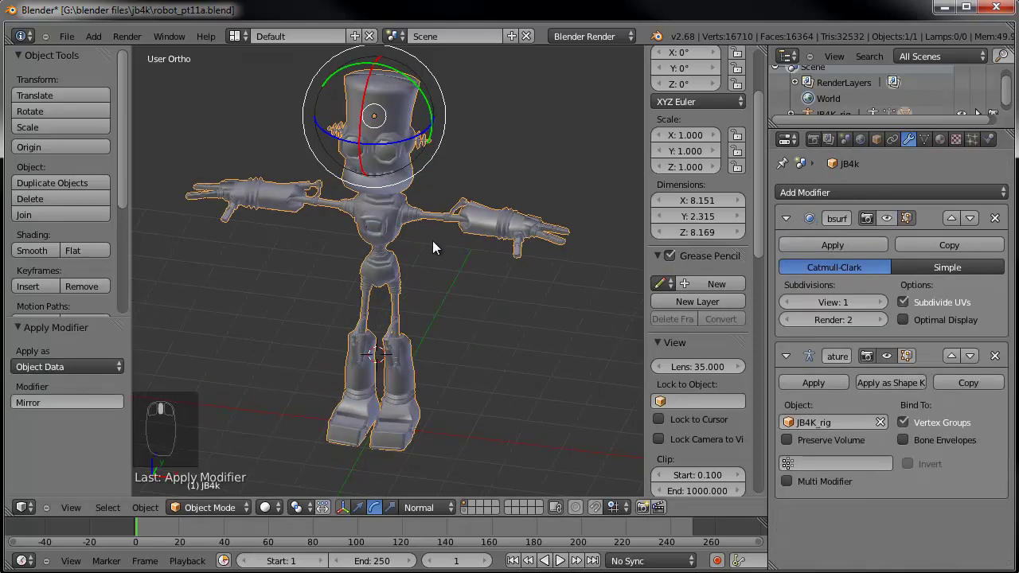
# Check the mesh and seams on both halves of the robot in Edit Mode, and return to Object Mode.
pyautogui.press('Tab')
pyautogui.scroll(3, 445, 245)
pyautogui.scroll(-3, 457, 241)
pyautogui.moveTo(478, 228); pyautogui.dragTo(437, 203, button='middle')
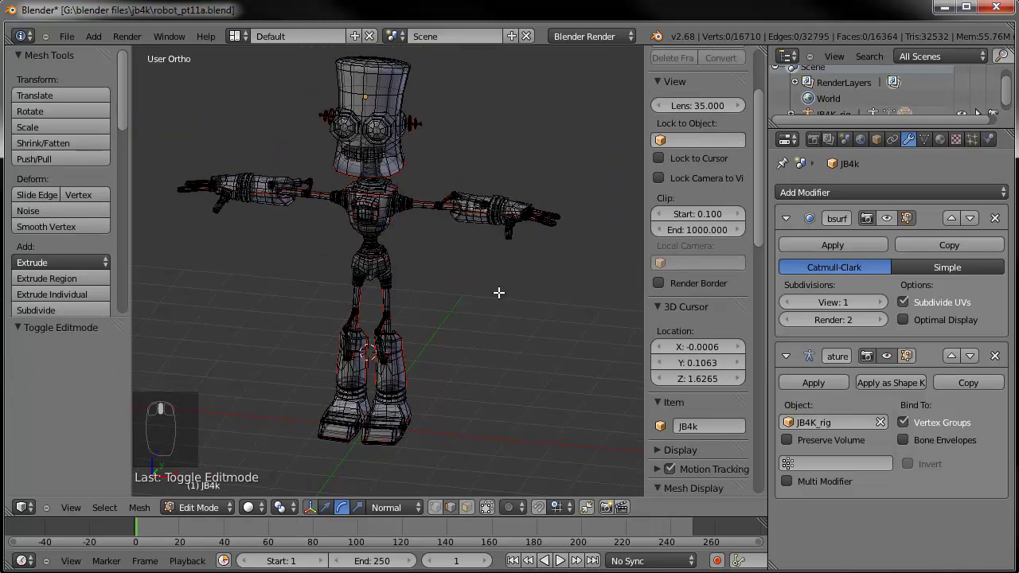
pyautogui.press('Tab')
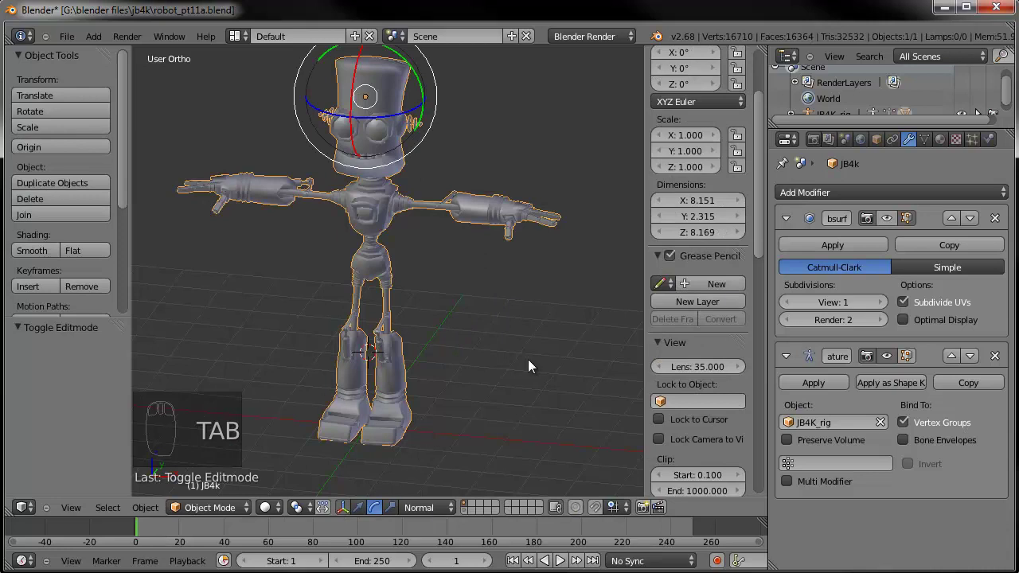
# Inspect the weights of the shin.R and thigh.R vertex groups in Weight Paint mode.
pyautogui.click(212, 507)
pyautogui.click(226, 423)
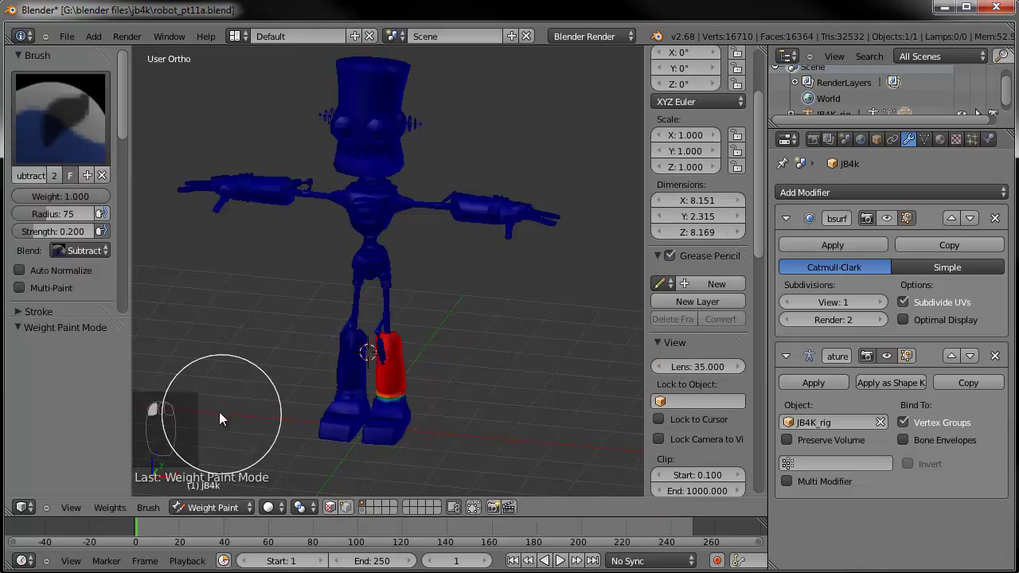
pyautogui.click(924, 141)
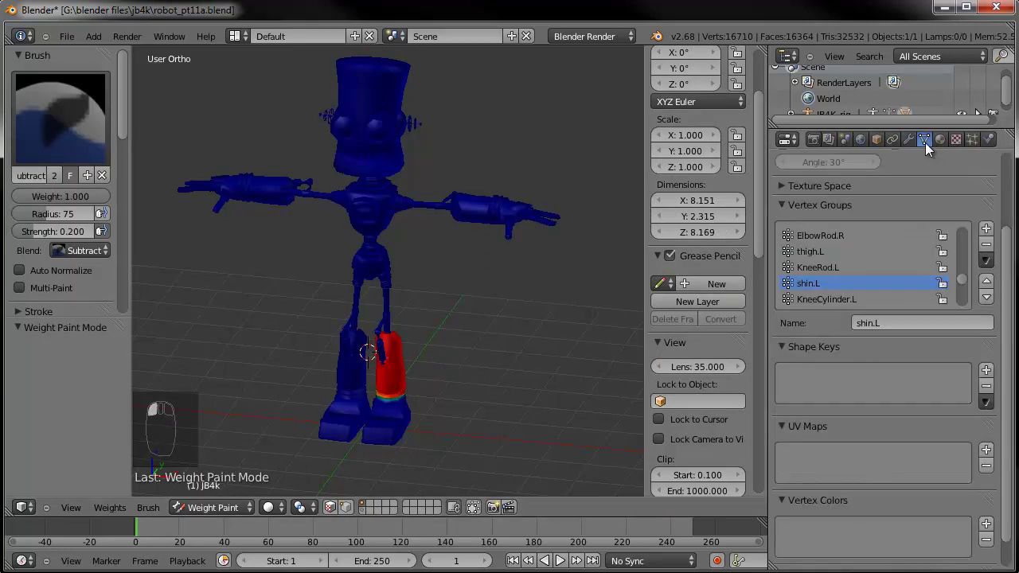
pyautogui.scroll(-1, 829, 281)
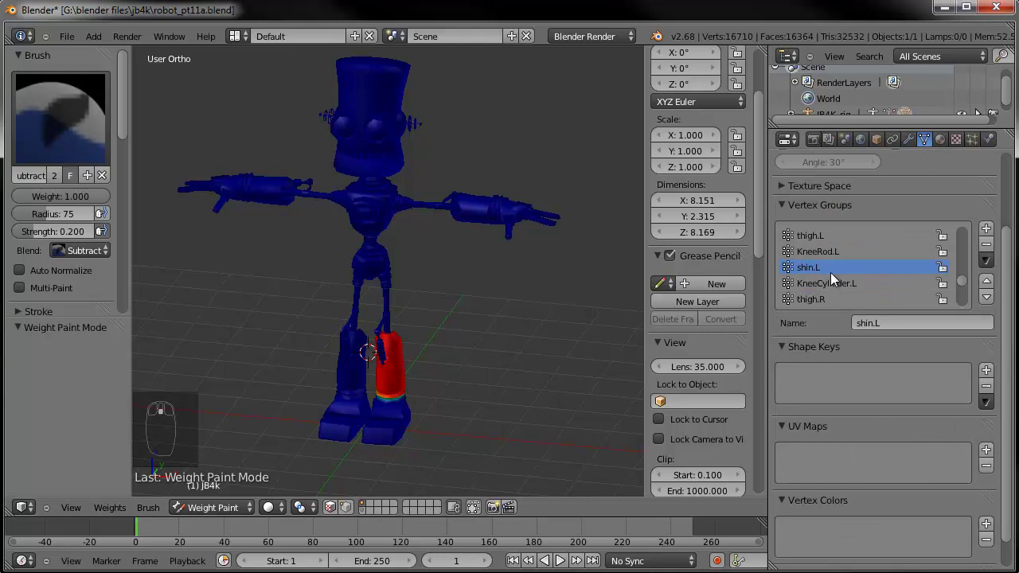
pyautogui.scroll(-3, 827, 279)
pyautogui.click(806, 283)
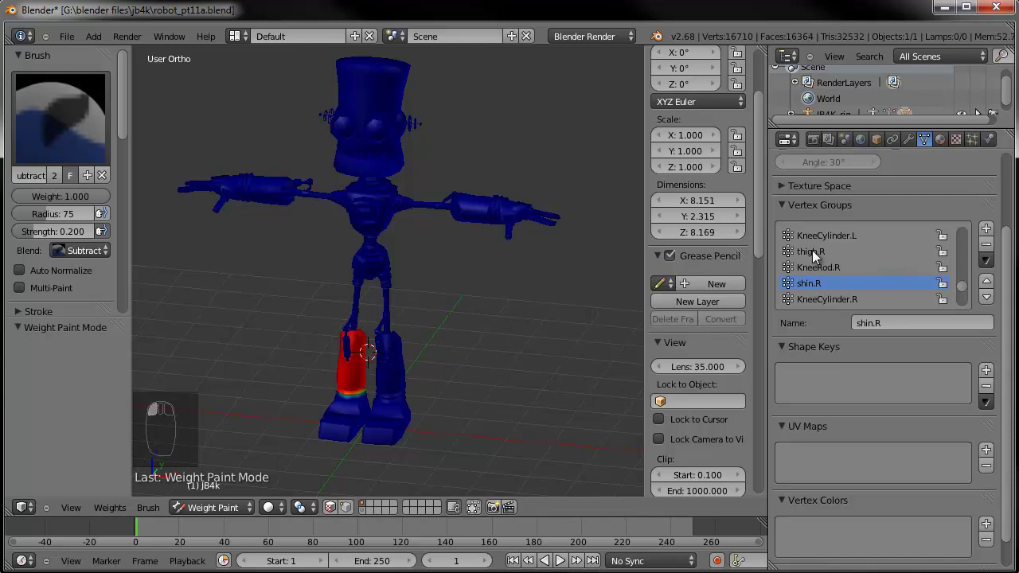
pyautogui.click(810, 252)
pyautogui.moveTo(438, 296); pyautogui.dragTo(411, 314, button='middle')
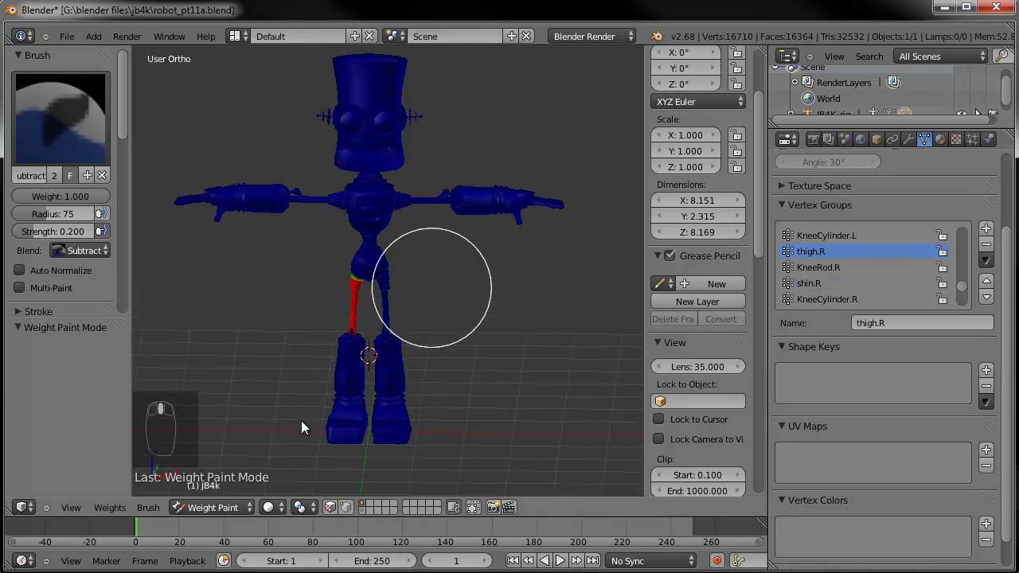
# Switch back to Object Mode and show the armature's layer together with the robot mesh.
pyautogui.click(220, 510)
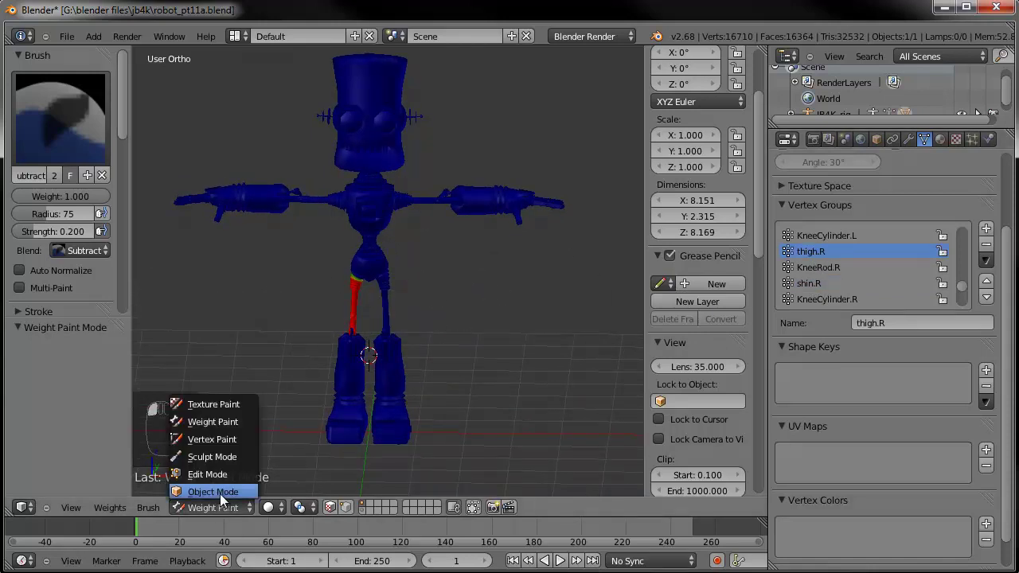
pyautogui.click(214, 492)
pyautogui.keyDown('shift'); pyautogui.click(463, 511); pyautogui.keyUp('shift')
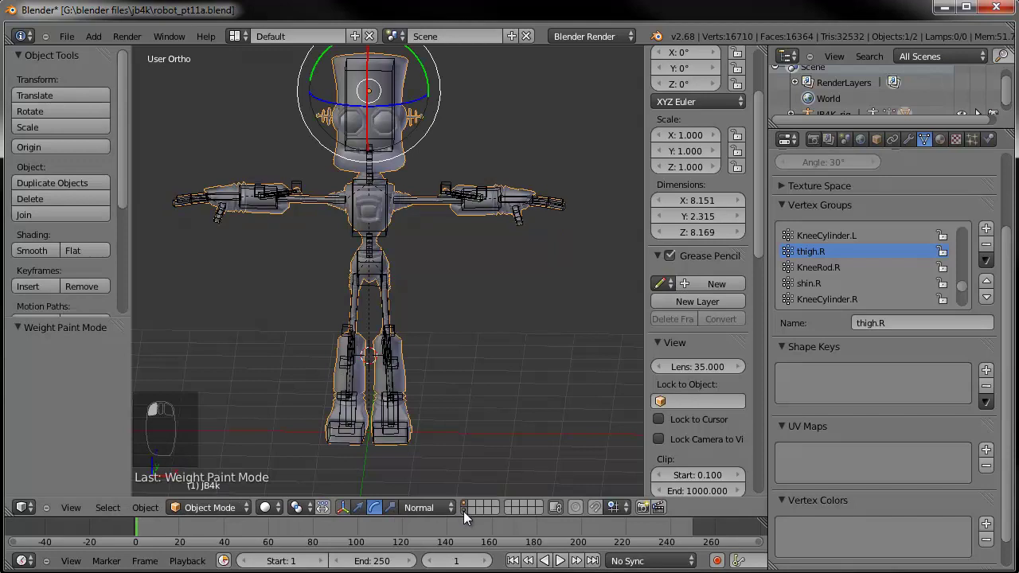
# Select the robot's armature and switch it to Pose Mode.
pyautogui.rightClick(375, 239)
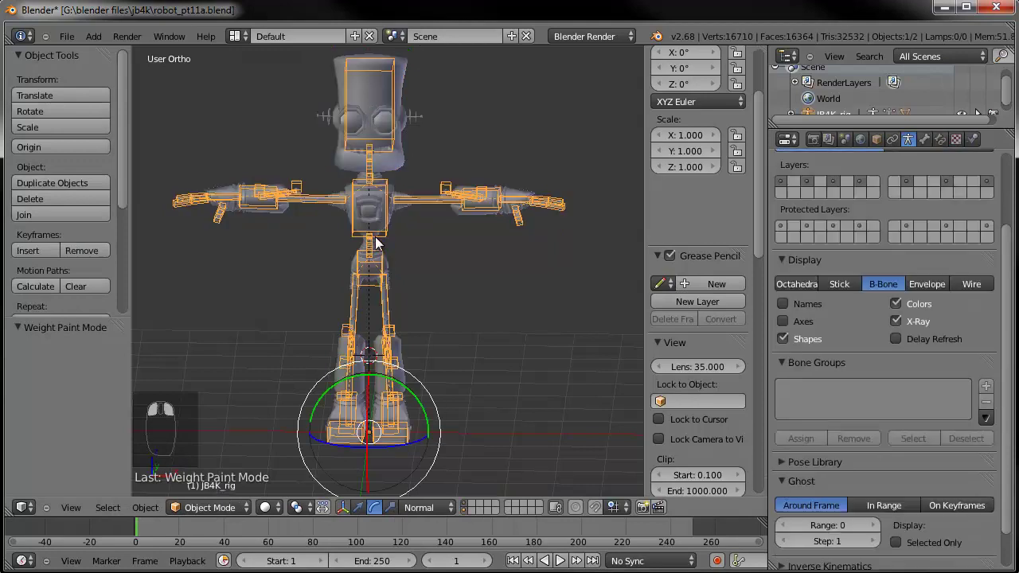
pyautogui.click(212, 510)
pyautogui.click(207, 451)
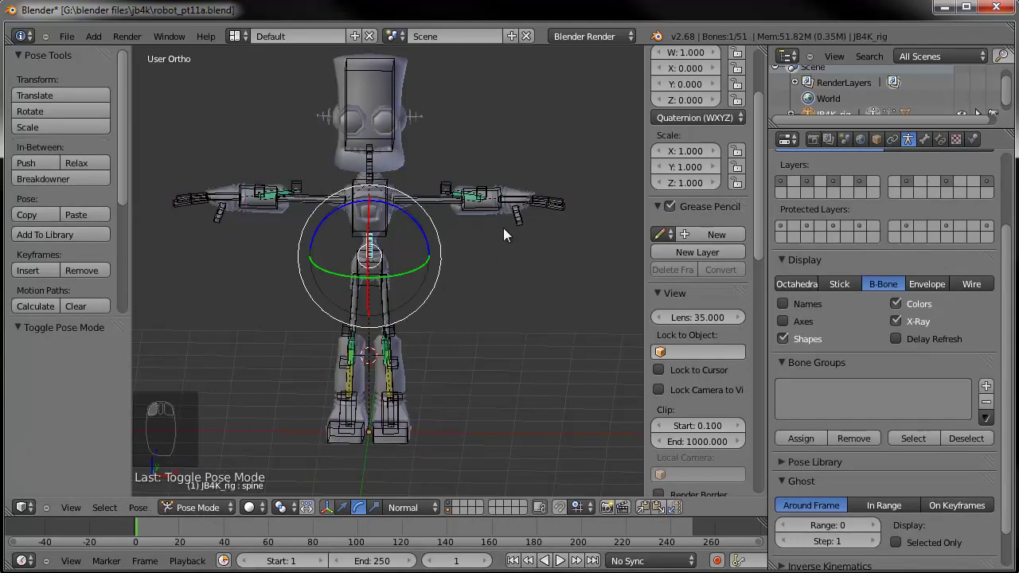
# Move the hand.L and hand.R bones down so both arms hang beside the robot's body.
pyautogui.rightClick(521, 197)
pyautogui.press('g')
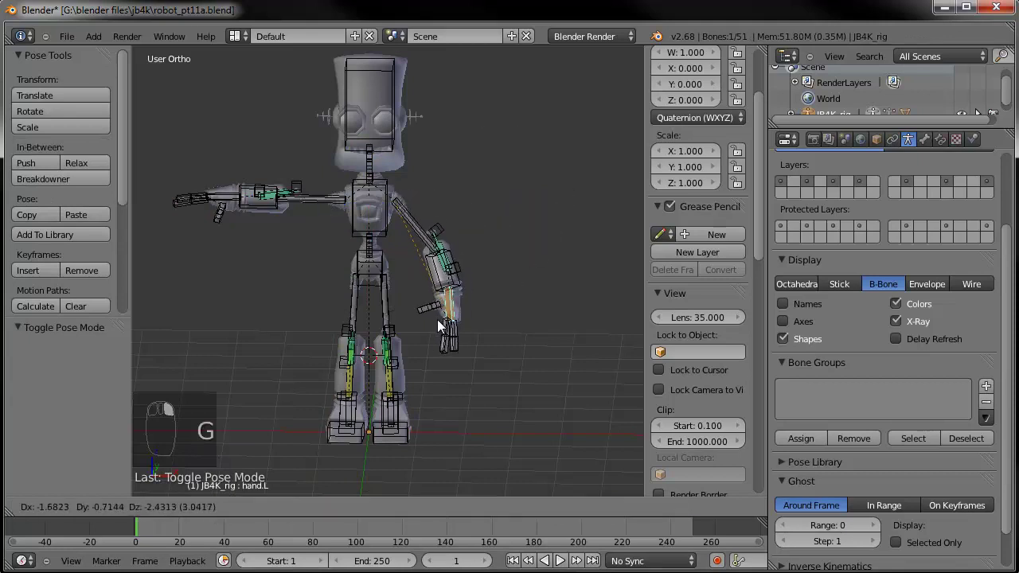
pyautogui.click(434, 320)
pyautogui.rightClick(226, 202)
pyautogui.press('g')
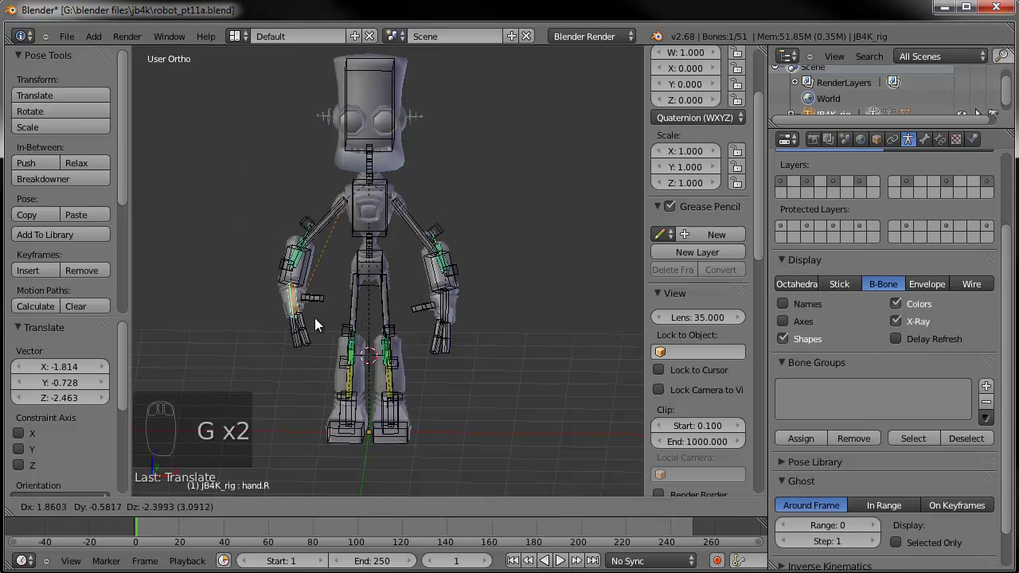
pyautogui.click(314, 322)
pyautogui.moveTo(272, 300); pyautogui.dragTo(376, 301, button='middle')
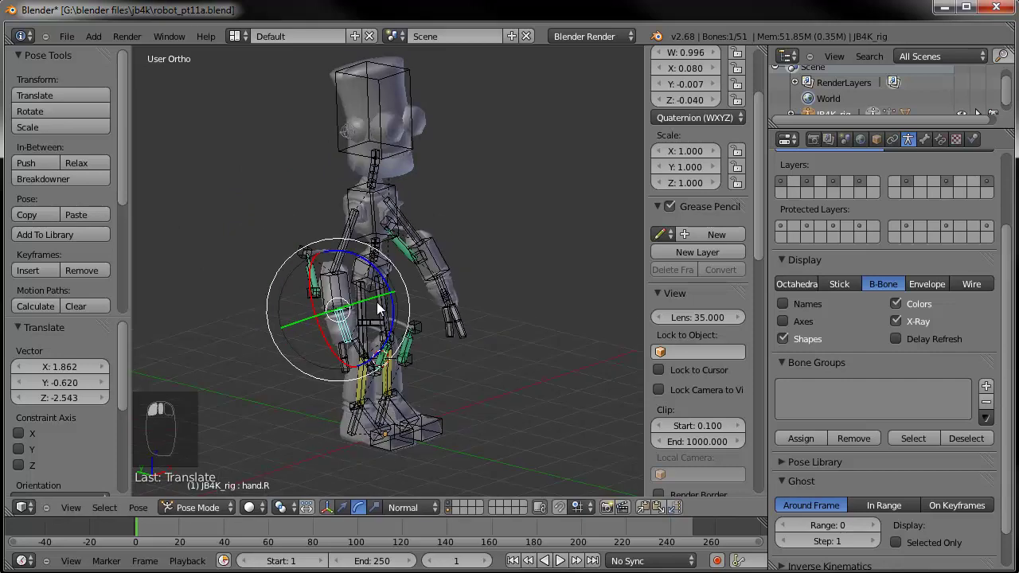
# Show only the robot mesh's layer and save the file over robot_pt11a.blend.
pyautogui.click(448, 510)
pyautogui.moveTo(475, 348); pyautogui.dragTo(358, 374, button='middle')
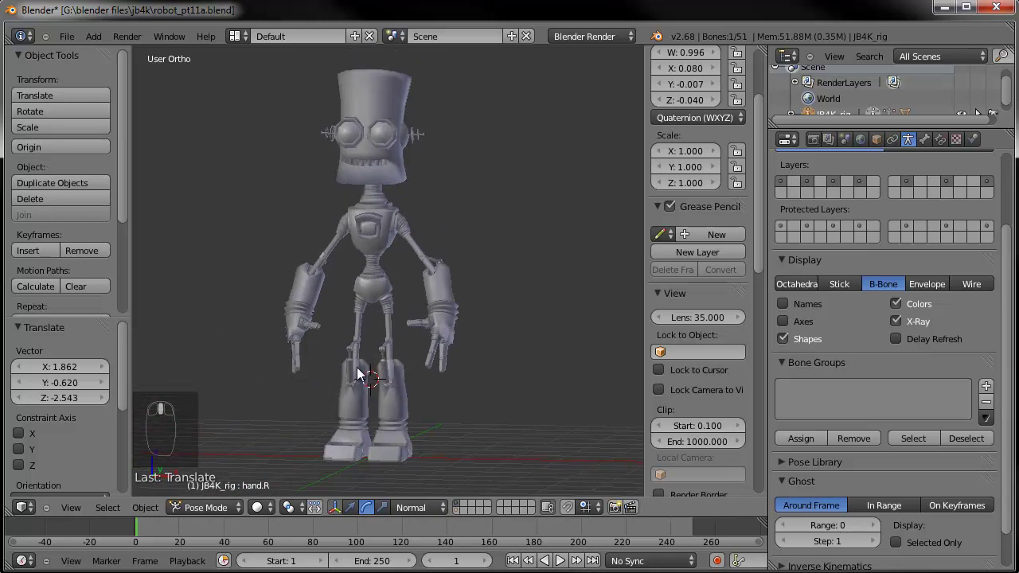
pyautogui.hotkey('ctrl', 's')
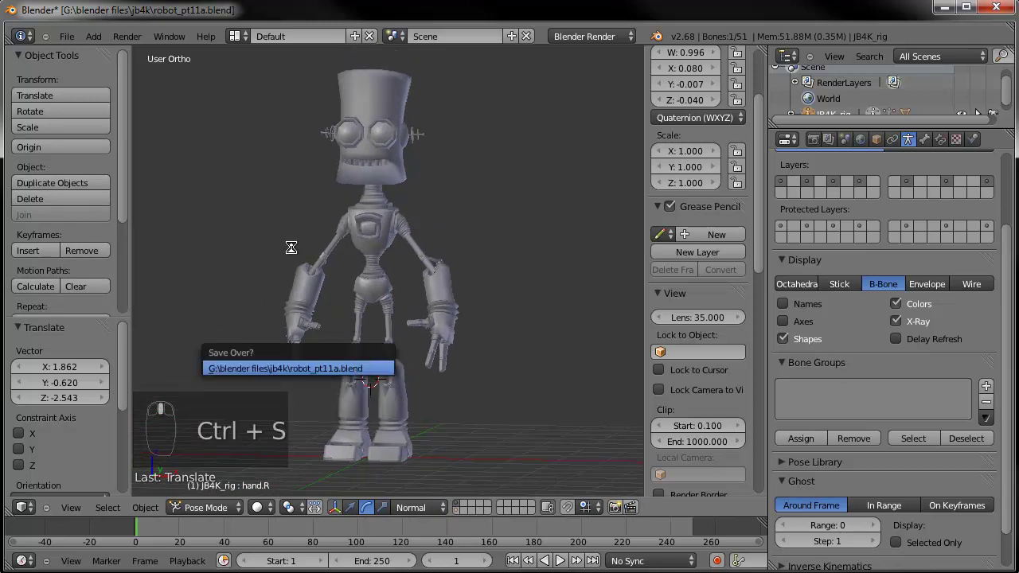
pyautogui.press('Return')
# Check the posed robot from several angles and select its mesh in Object Mode.
pyautogui.moveTo(297, 277)
pyautogui.mouseDown(button='middle')
pyautogui.moveTo(358, 279)
pyautogui.moveTo(283, 287)
pyautogui.mouseUp(button='middle')
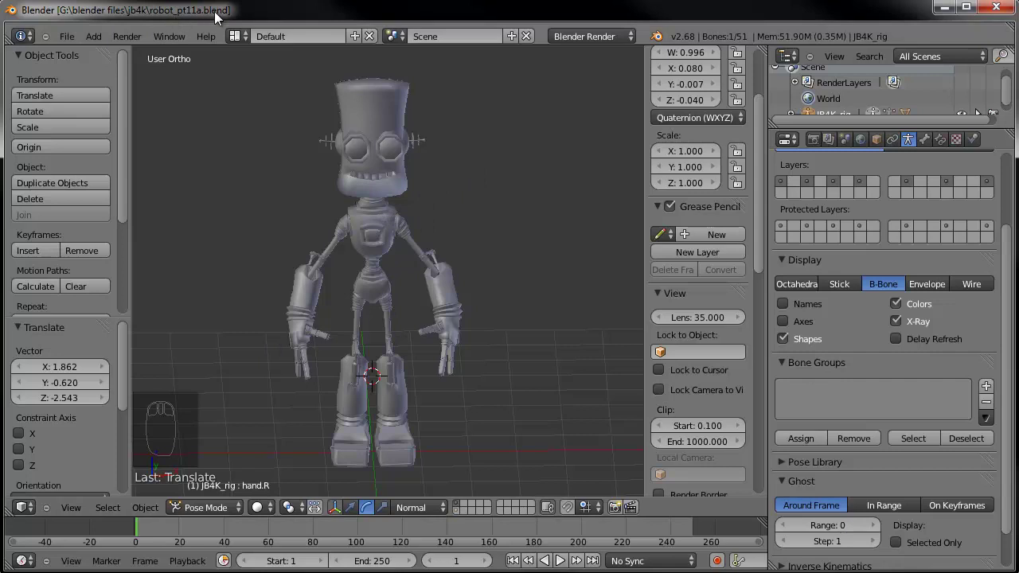
pyautogui.moveTo(503, 245); pyautogui.dragTo(460, 281, button='middle')
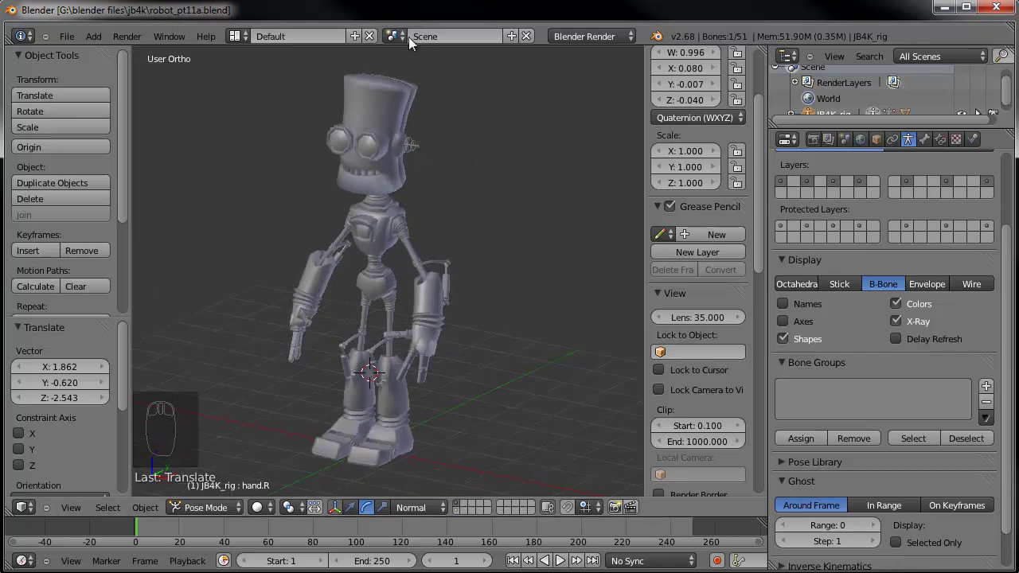
pyautogui.moveTo(472, 206); pyautogui.dragTo(530, 231, button='middle')
pyautogui.hotkey('ctrl', 'Tab')
pyautogui.rightClick(441, 154)
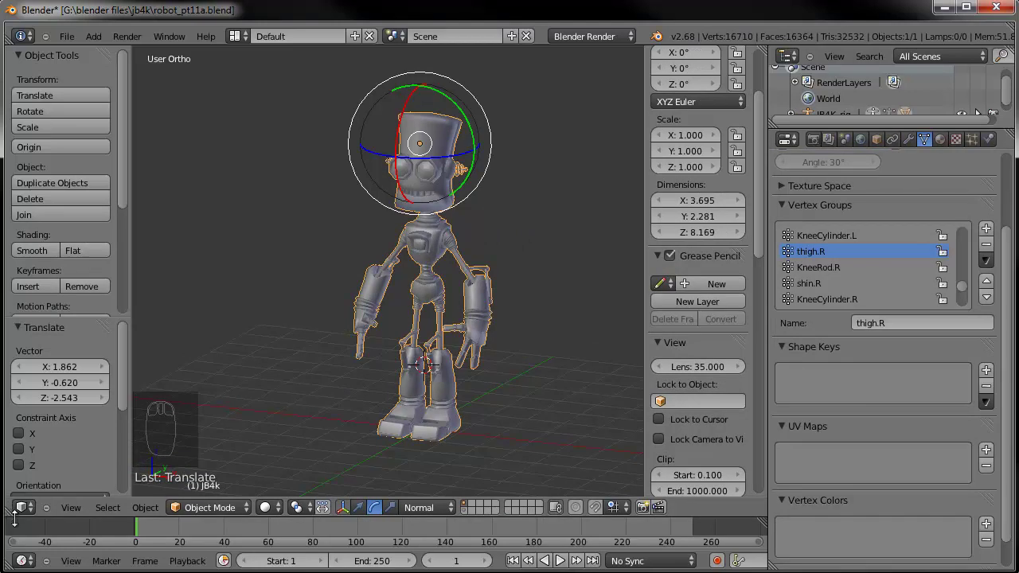
# Split the 3D view vertically and turn the new area beside it into a UV/Image Editor.
pyautogui.moveTo(6, 513); pyautogui.dragTo(263, 504)
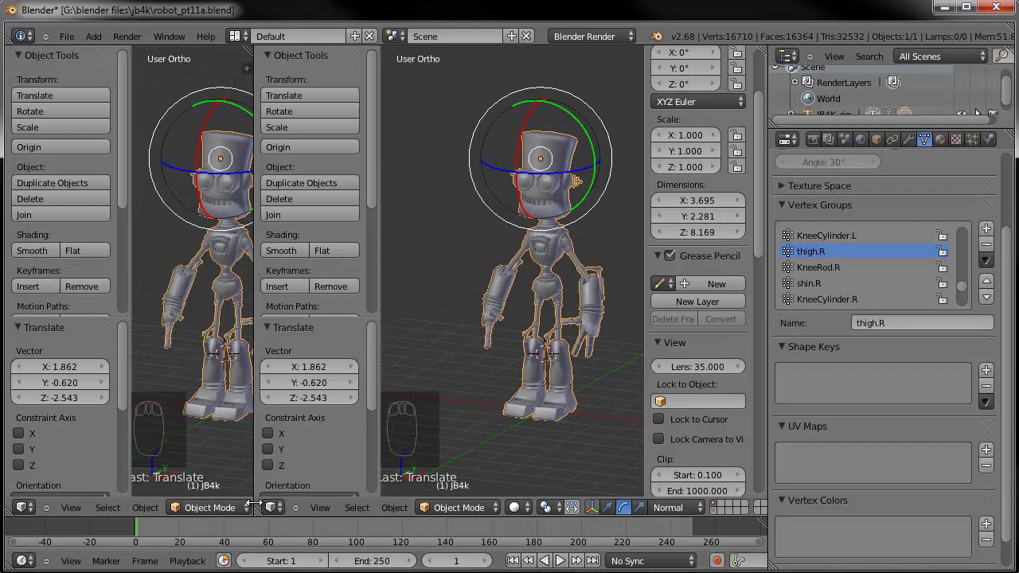
pyautogui.click(26, 508)
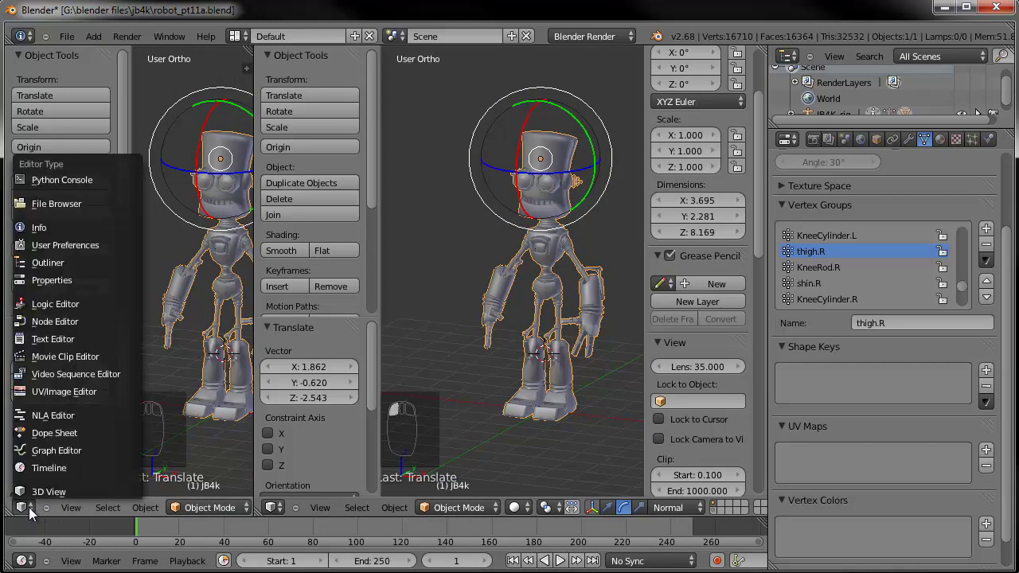
pyautogui.click(39, 391)
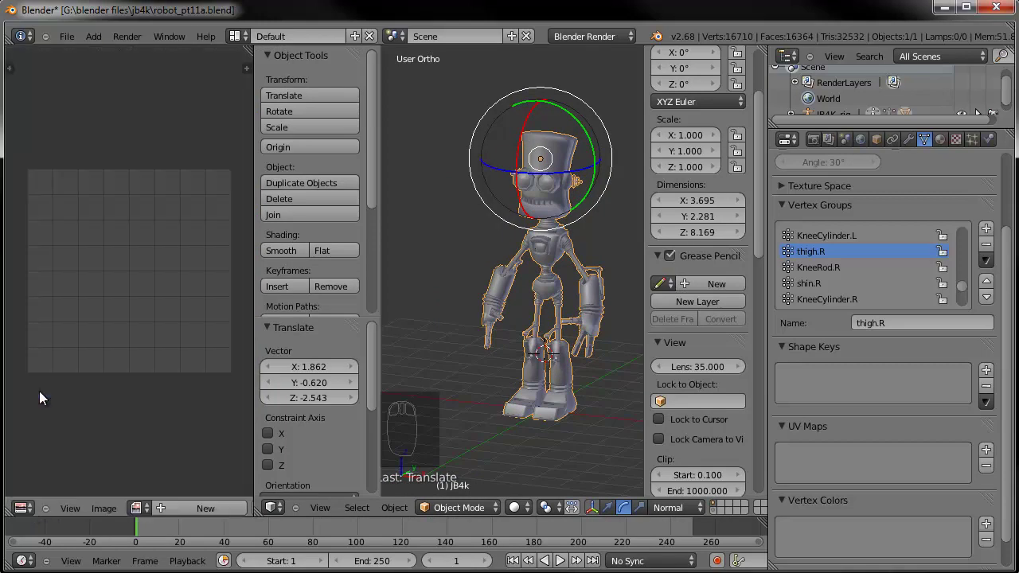
# Hide the 3D view's tool shelf and properties sidebar, and widen the UV/Image Editor to about half the workspace.
pyautogui.press('n')
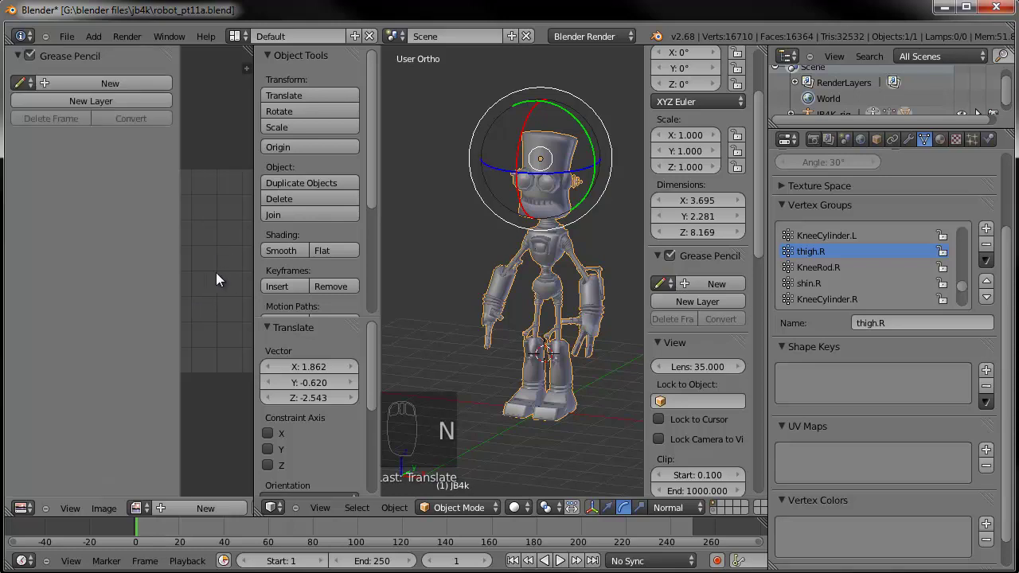
pyautogui.press('n')
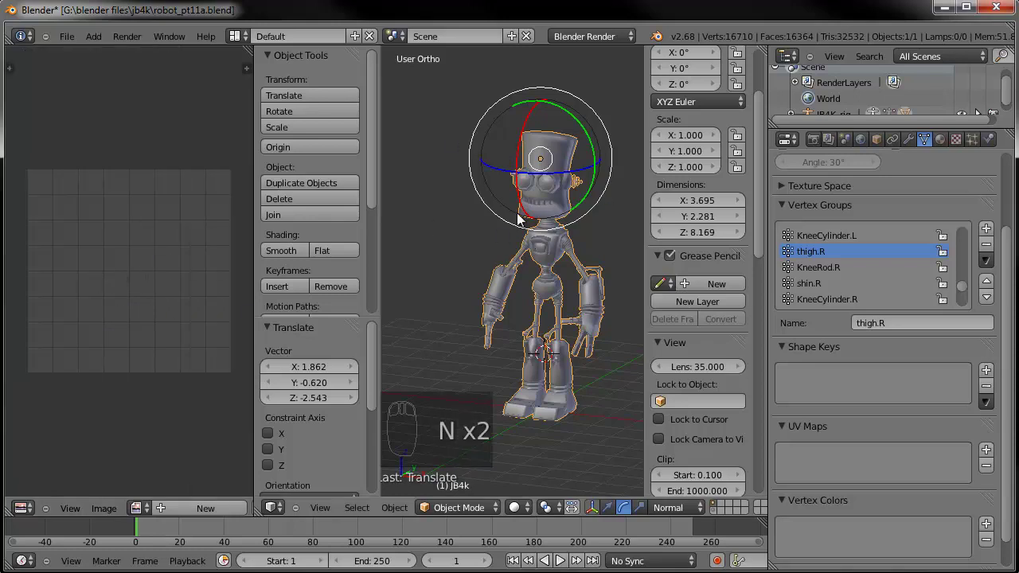
pyautogui.press('t')
pyautogui.press('n')
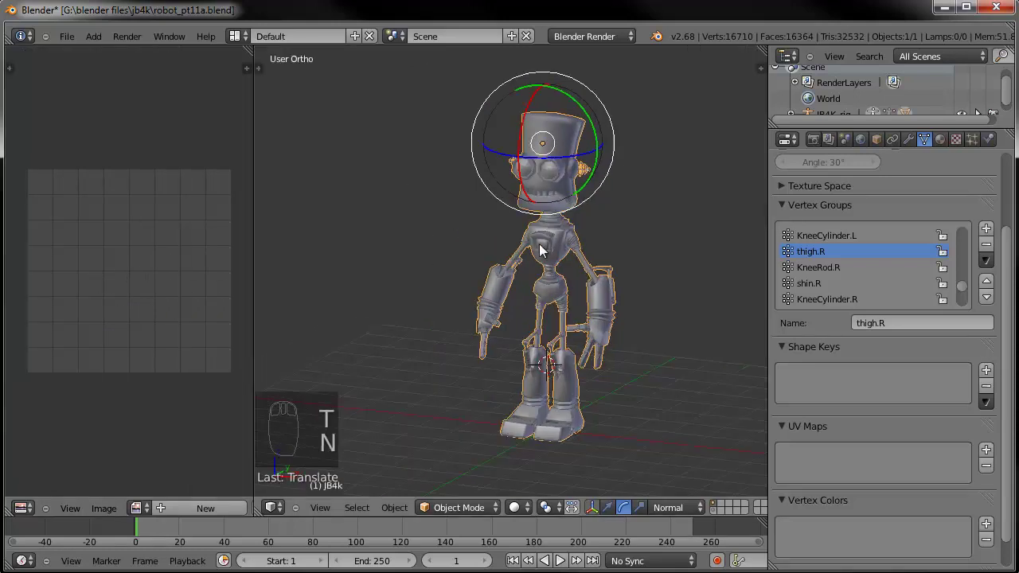
pyautogui.moveTo(254, 225); pyautogui.dragTo(390, 225)
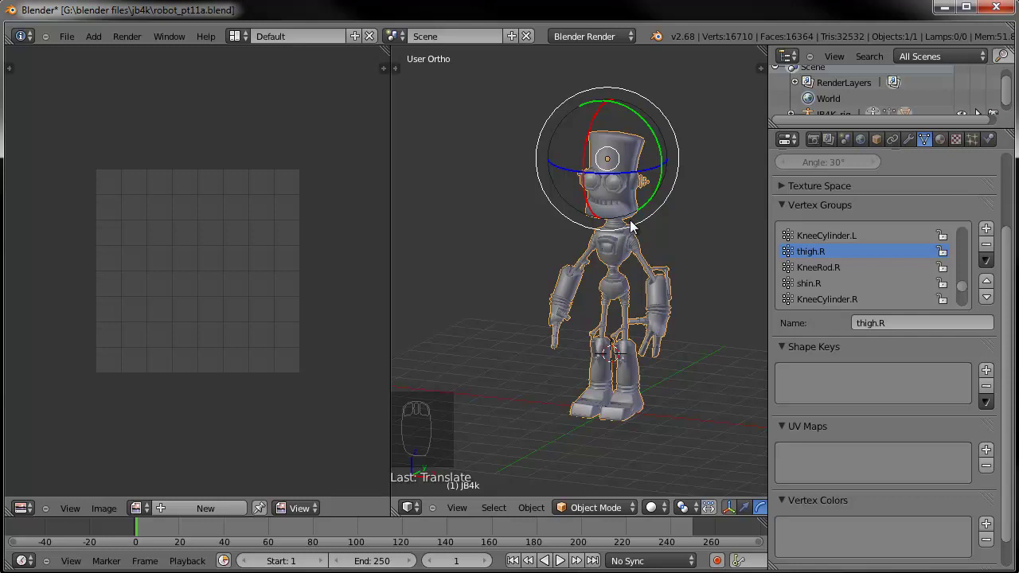
# Select the robot's whole mesh in Edit Mode and unwrap it along the marked seams.
pyautogui.press('Tab')
pyautogui.press('a')
pyautogui.press('a')
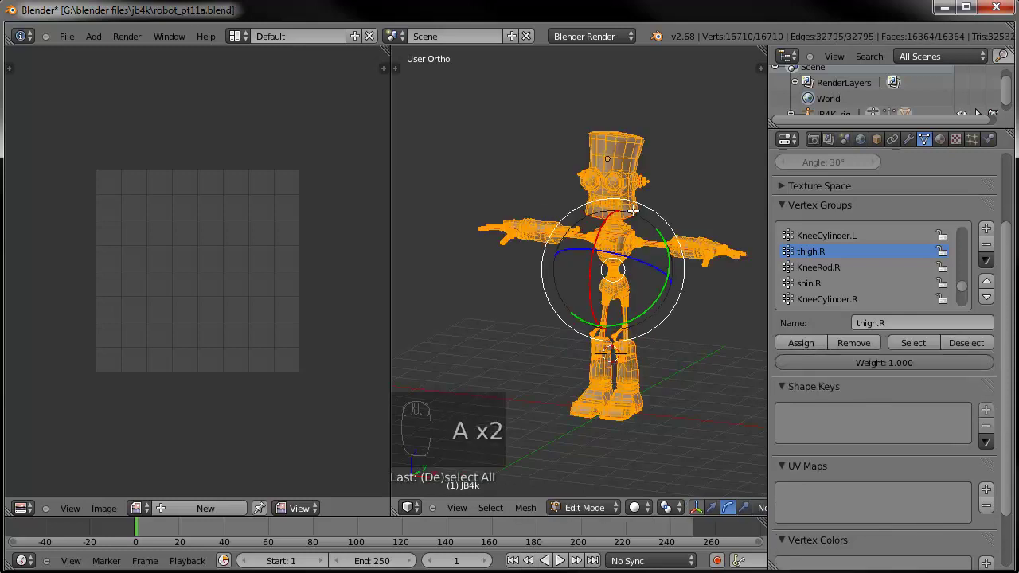
pyautogui.press('u')
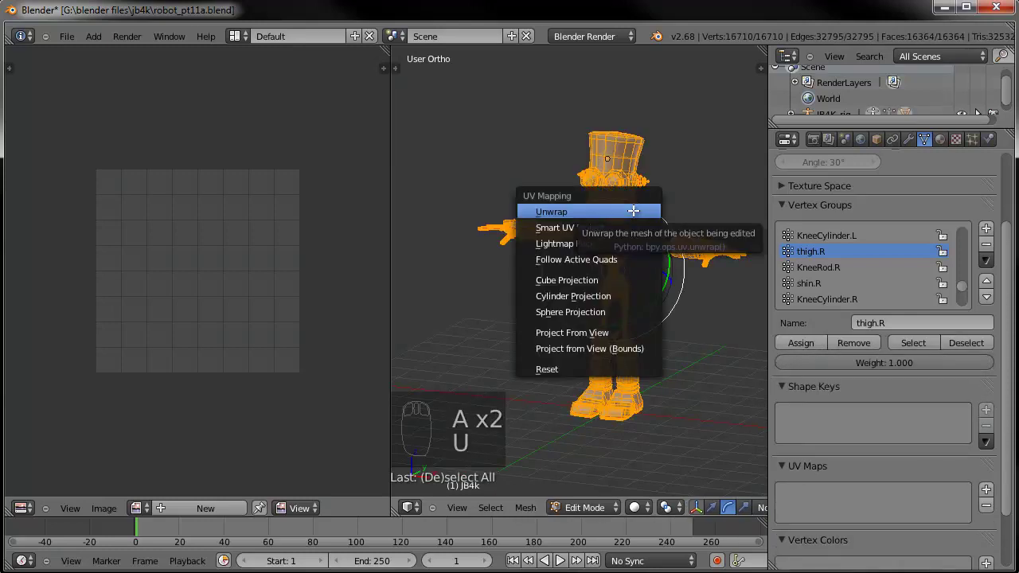
pyautogui.click(564, 212)
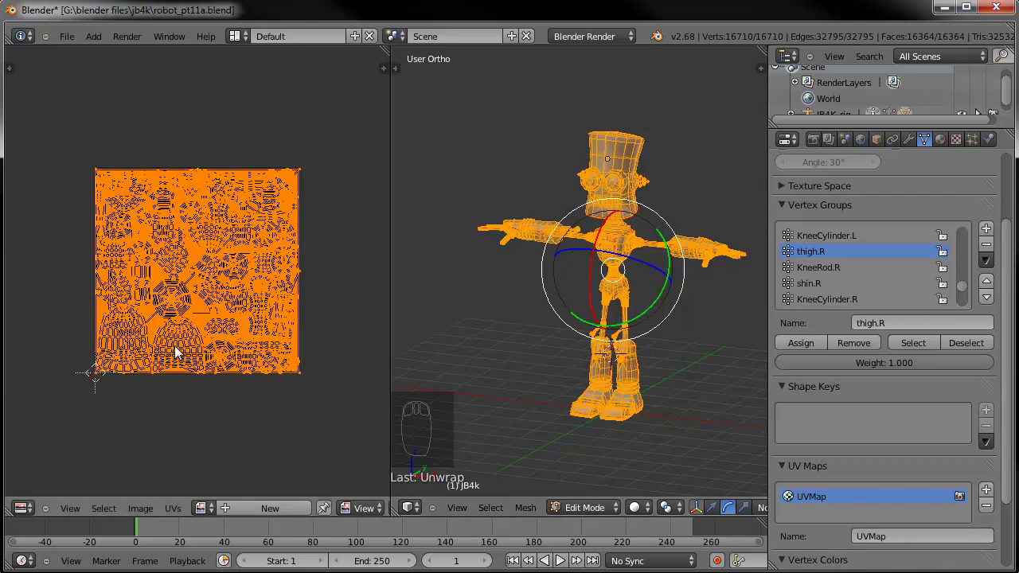
# Maximize the UV/Image Editor and examine the unwrapped island layout.
pyautogui.scroll(2, 179, 351)
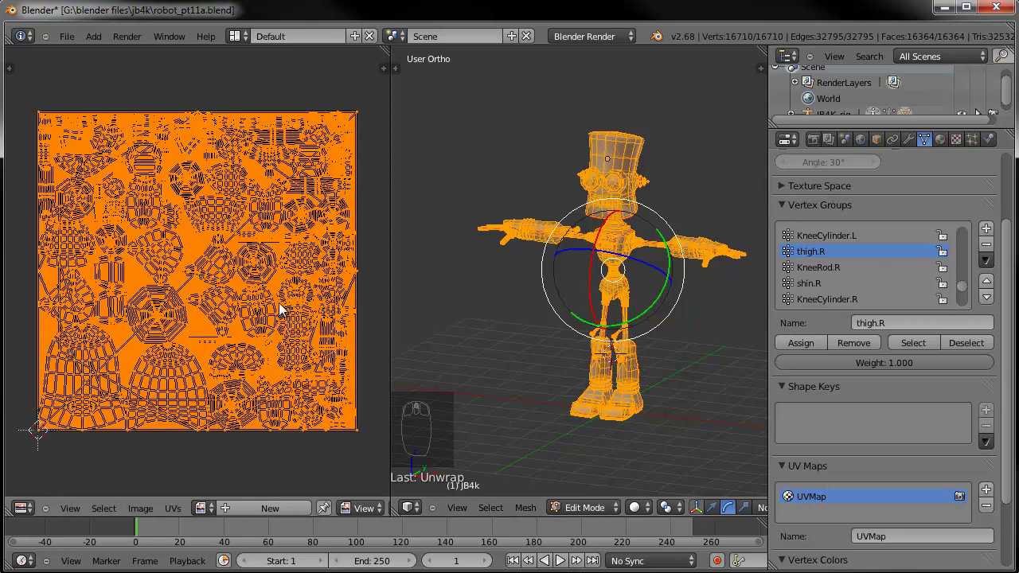
pyautogui.hotkey('ctrl', 'Up')
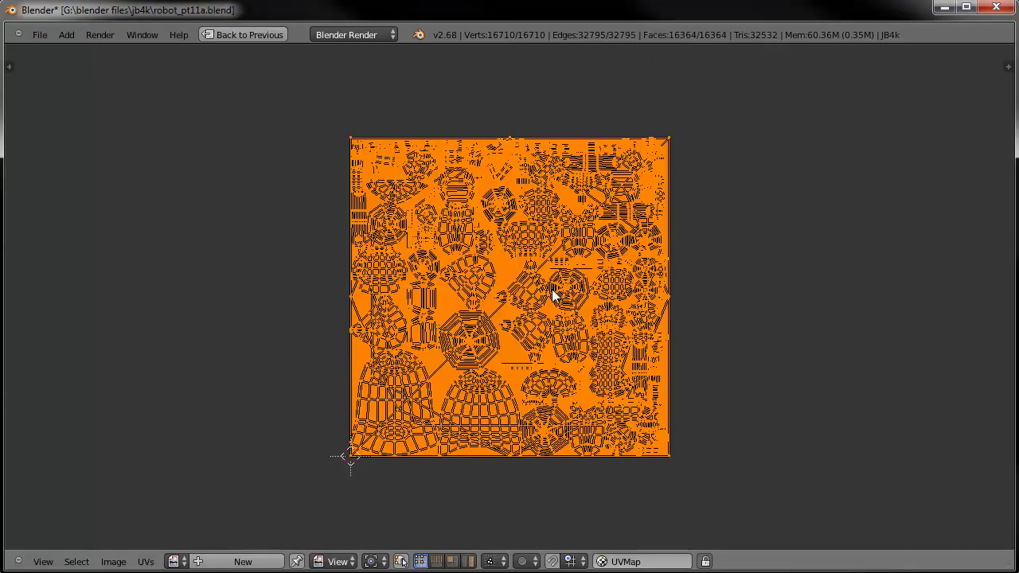
pyautogui.scroll(1, 525, 280)
pyautogui.scroll(1, 737, 163)
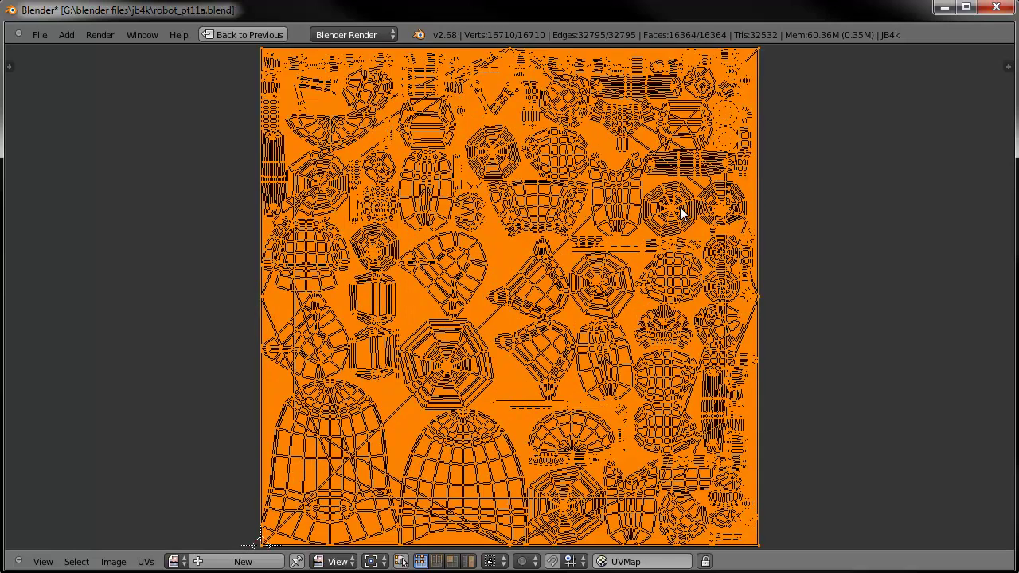
pyautogui.scroll(-1, 659, 179)
pyautogui.scroll(-1, 659, 179)
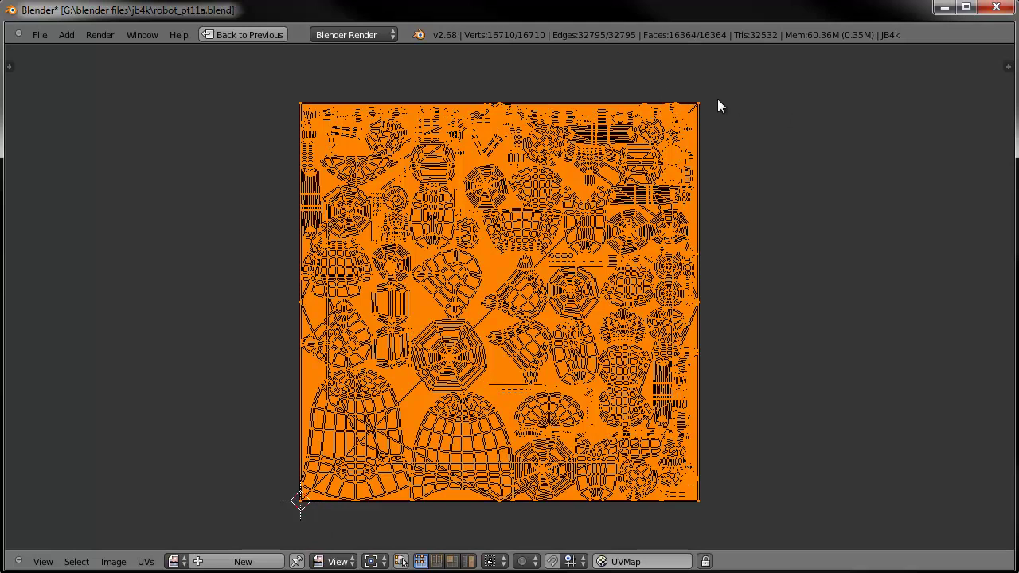
# Select the oversized square UV island that fills the layout, scale it down to a tiny size and move it outside the UV bounds.
pyautogui.press('a')
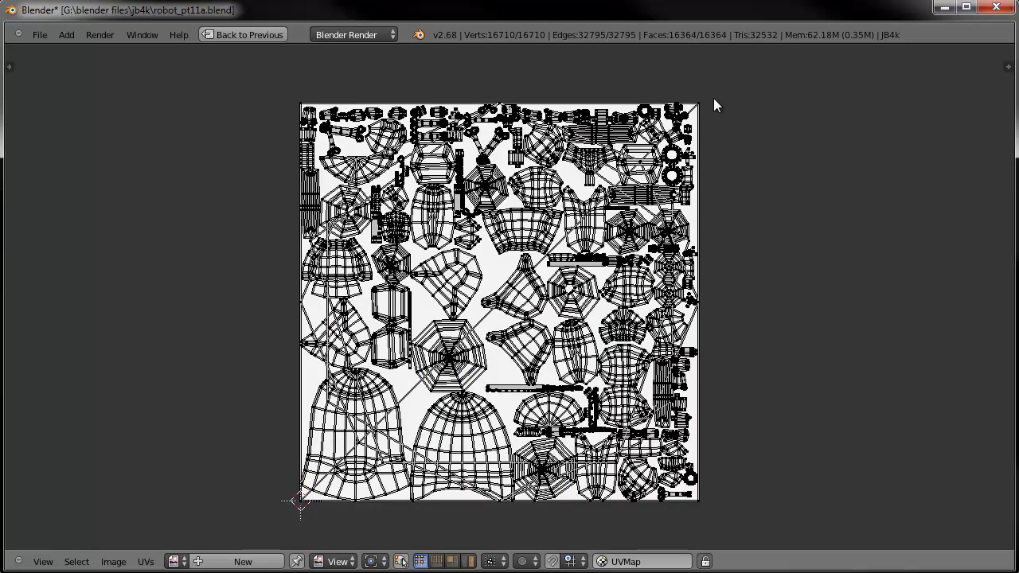
pyautogui.press('b')
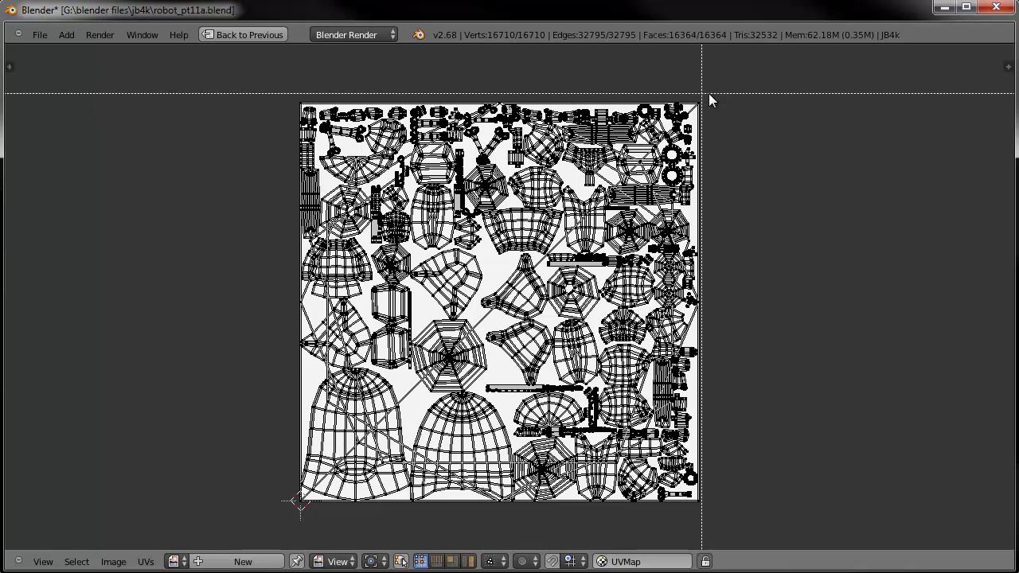
pyautogui.moveTo(709, 93); pyautogui.dragTo(693, 110)
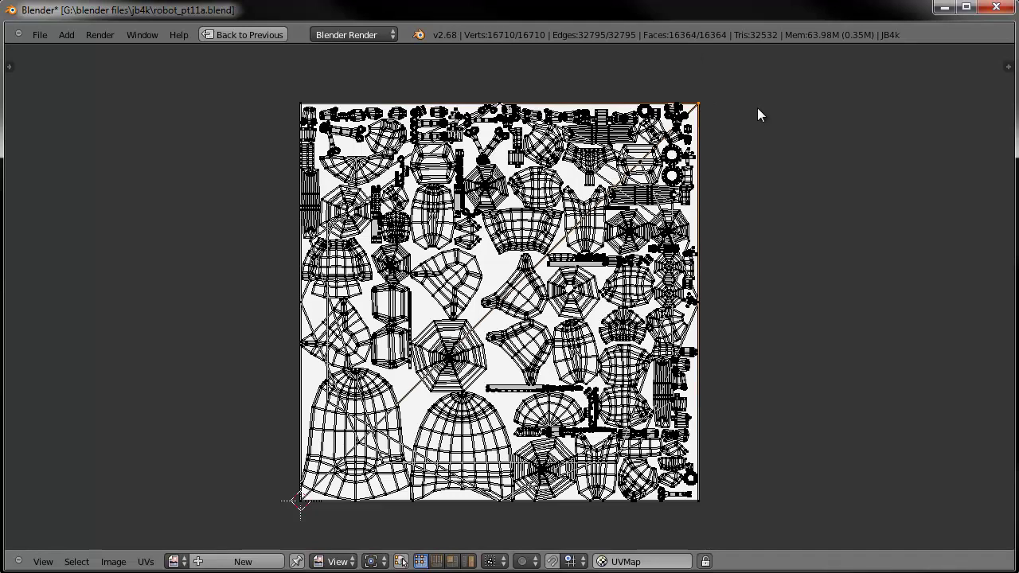
pyautogui.press('a')
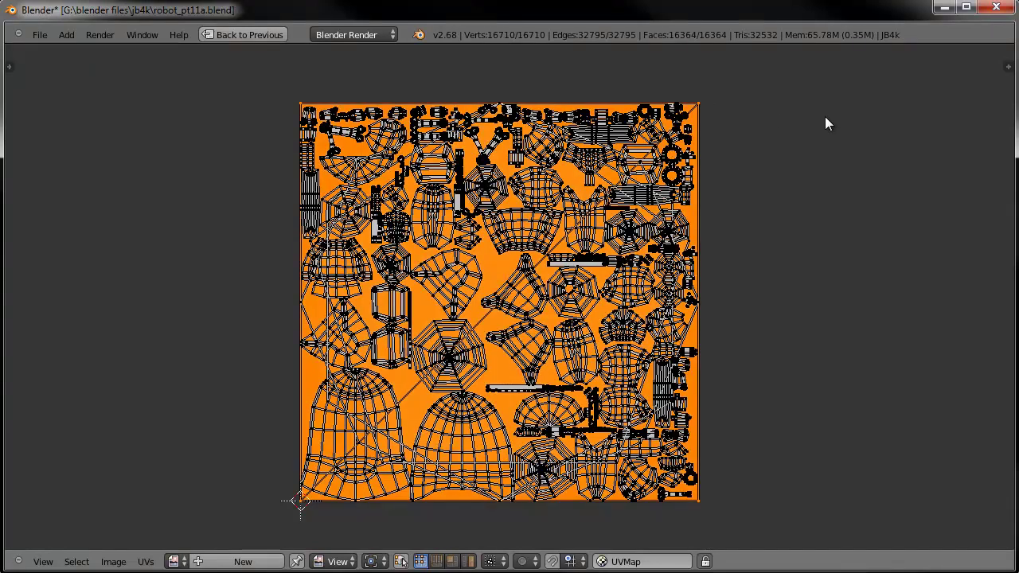
pyautogui.press('s')
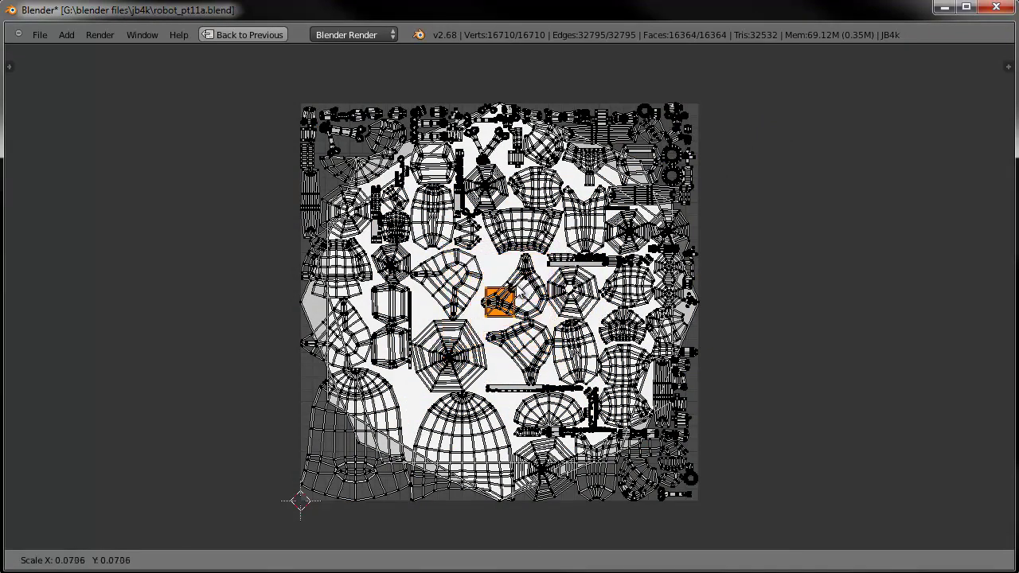
pyautogui.press('Return')
pyautogui.press('g')
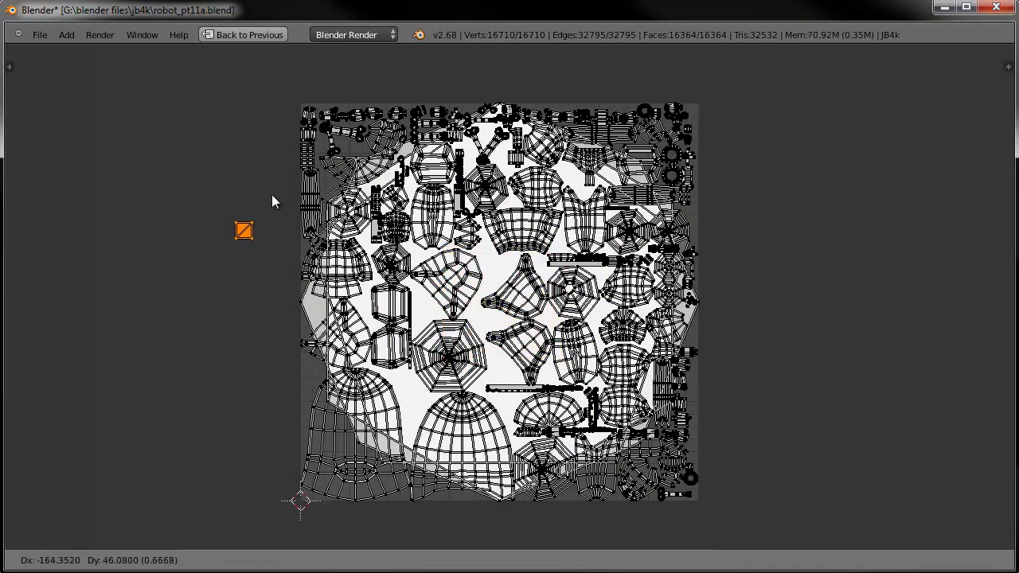
pyautogui.click(265, 173)
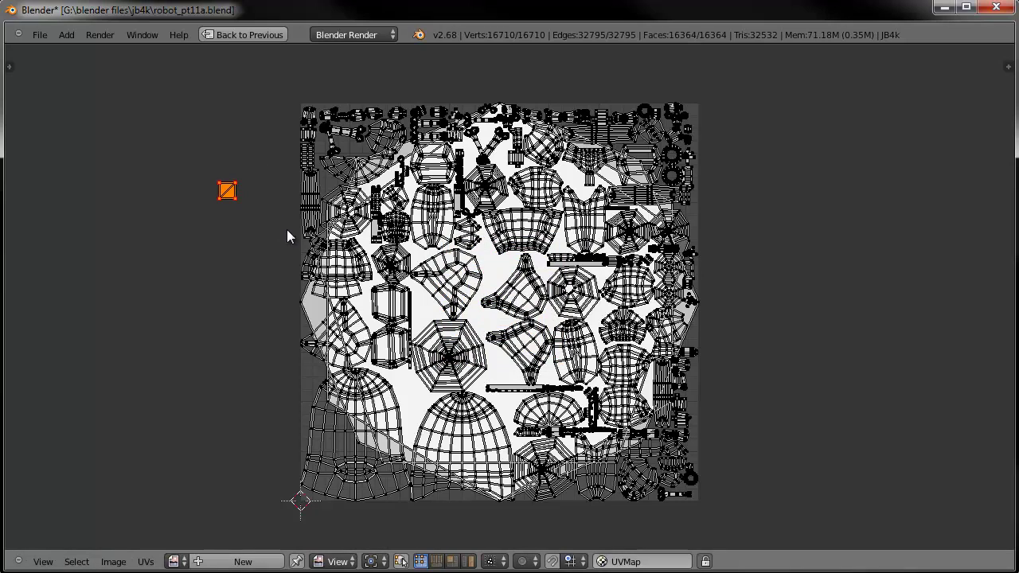
# Select all UV islands inside the UV bounds, average their scale and pack them.
pyautogui.press('a')
pyautogui.press('b')
pyautogui.moveTo(281, 85); pyautogui.dragTo(713, 520)
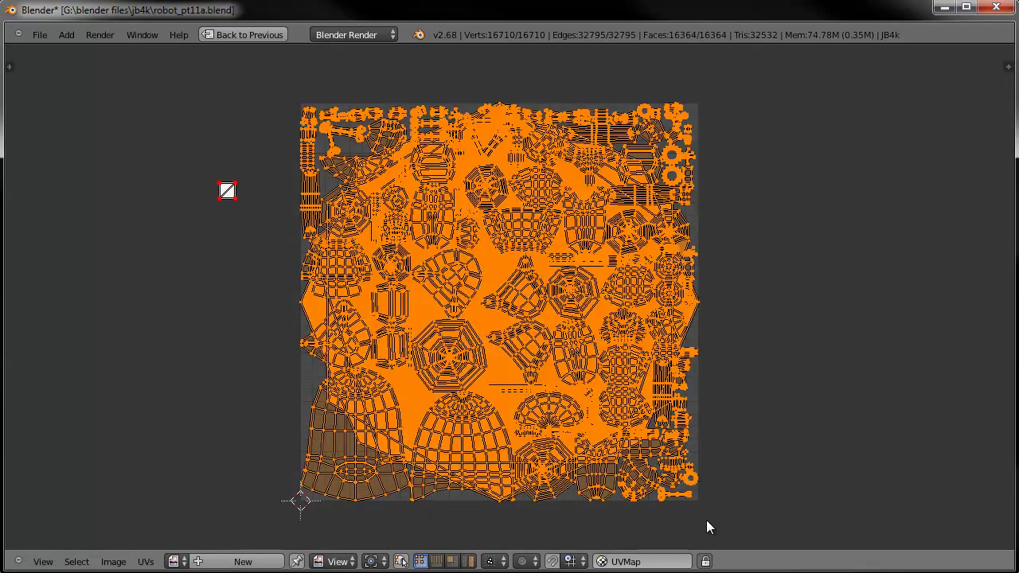
pyautogui.click(146, 562)
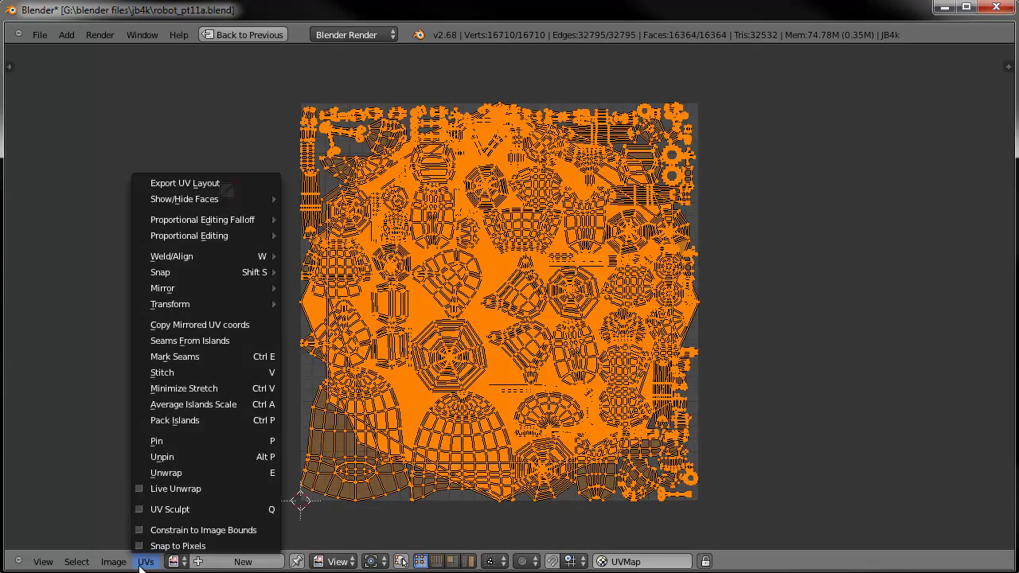
pyautogui.click(181, 406)
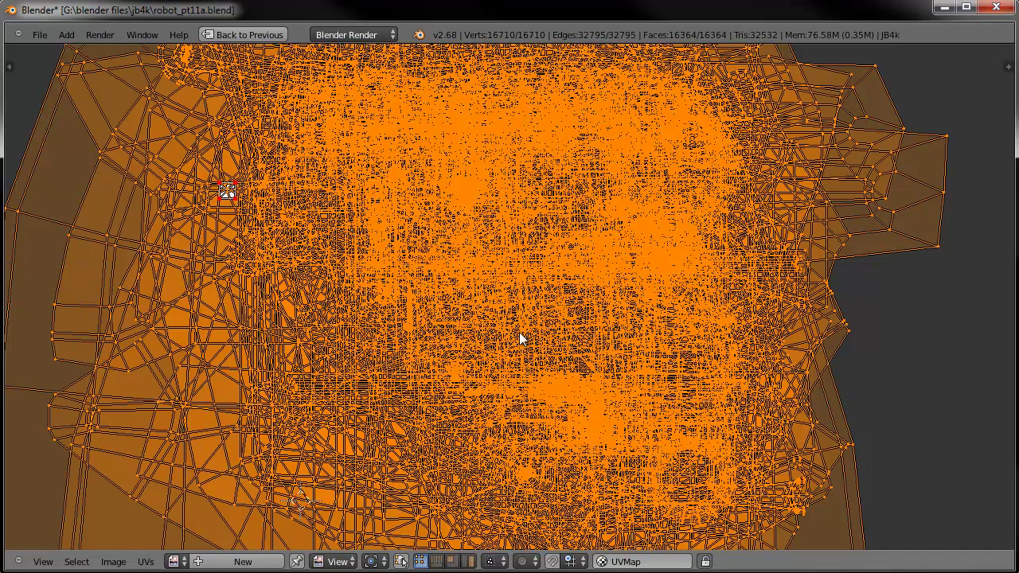
pyautogui.click(144, 561)
pyautogui.click(166, 420)
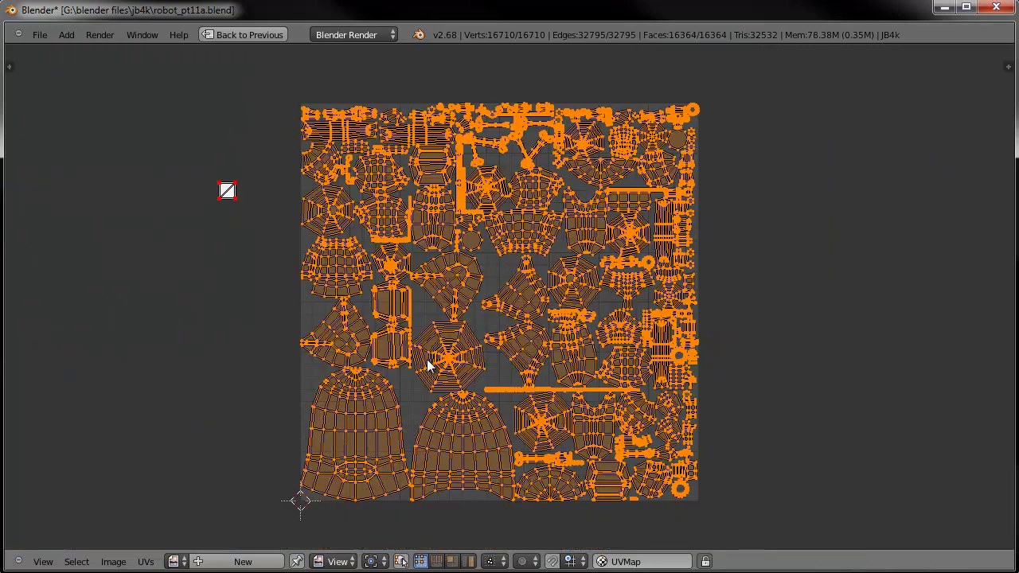
# Examine the packed UV islands up close, including the long V-shaped island whose two arms cross.
pyautogui.scroll(1, 506, 371)
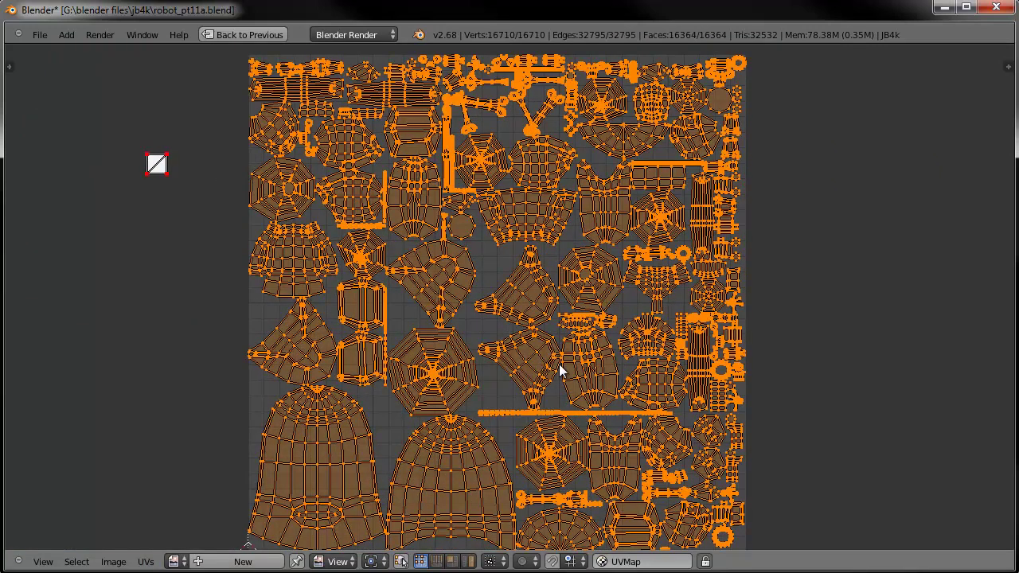
pyautogui.moveTo(575, 409); pyautogui.dragTo(561, 355, button='middle')
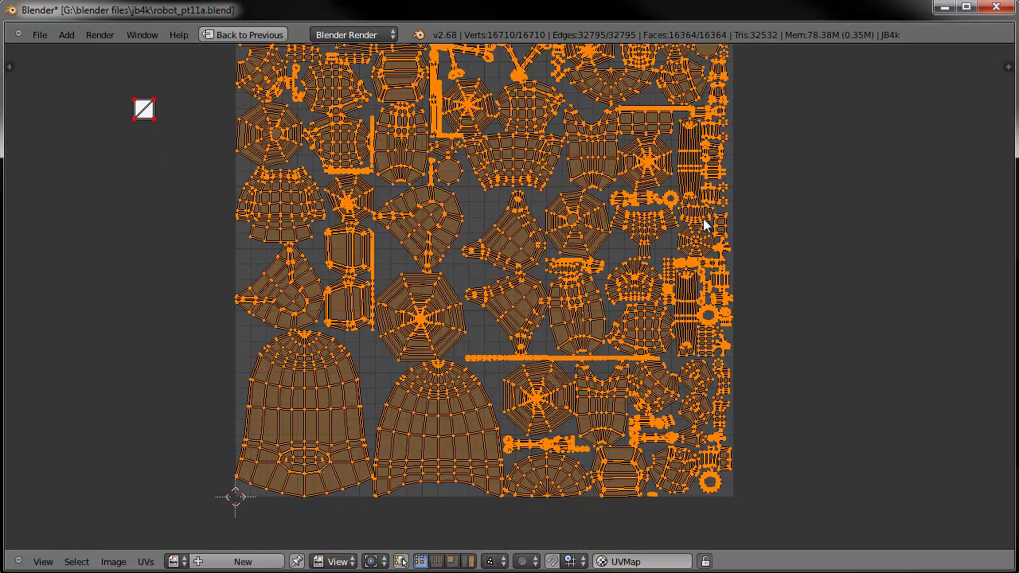
pyautogui.scroll(5, 700, 213)
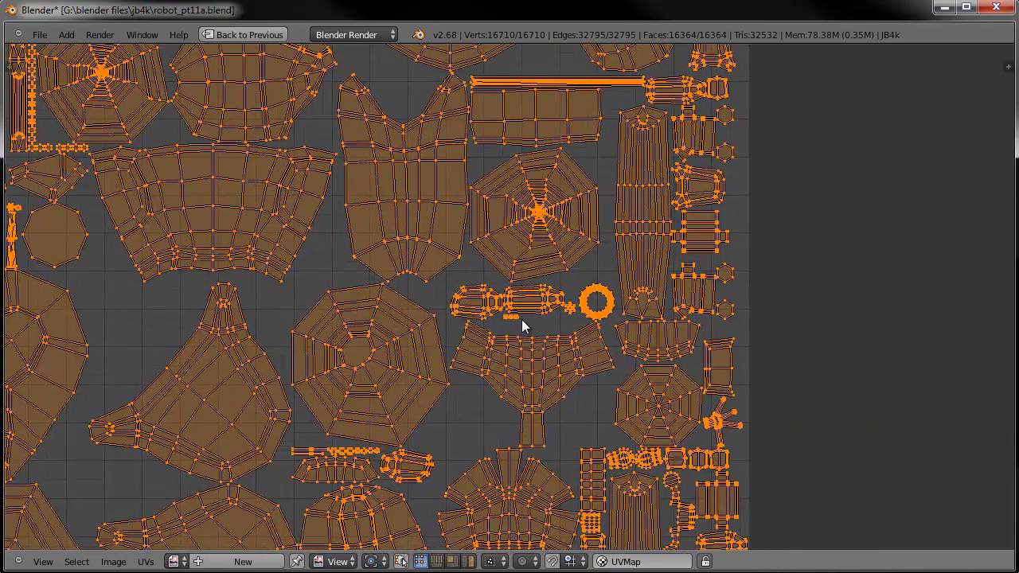
pyautogui.scroll(2, 522, 319)
pyautogui.scroll(-4, 546, 334)
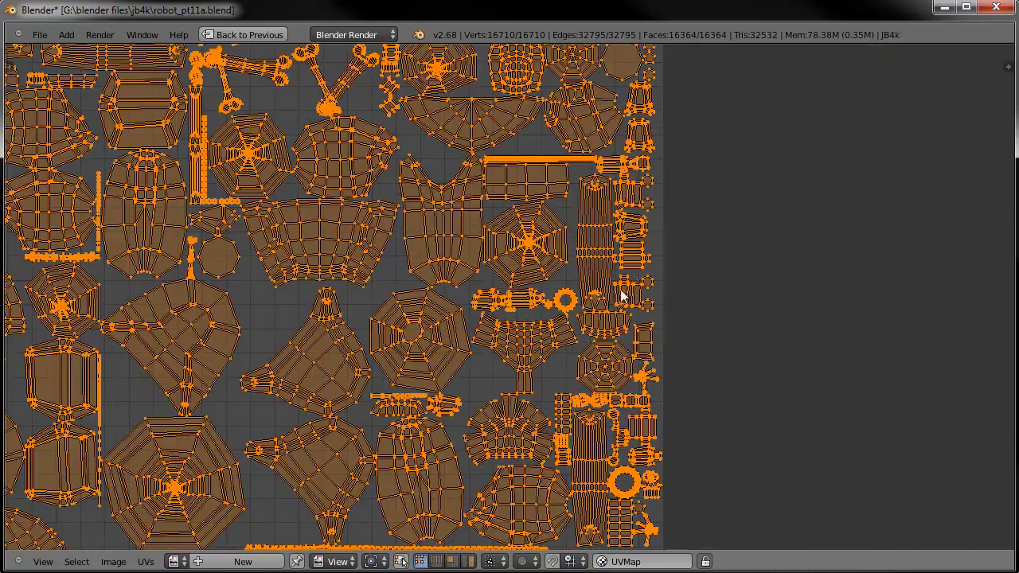
pyautogui.scroll(4, 609, 285)
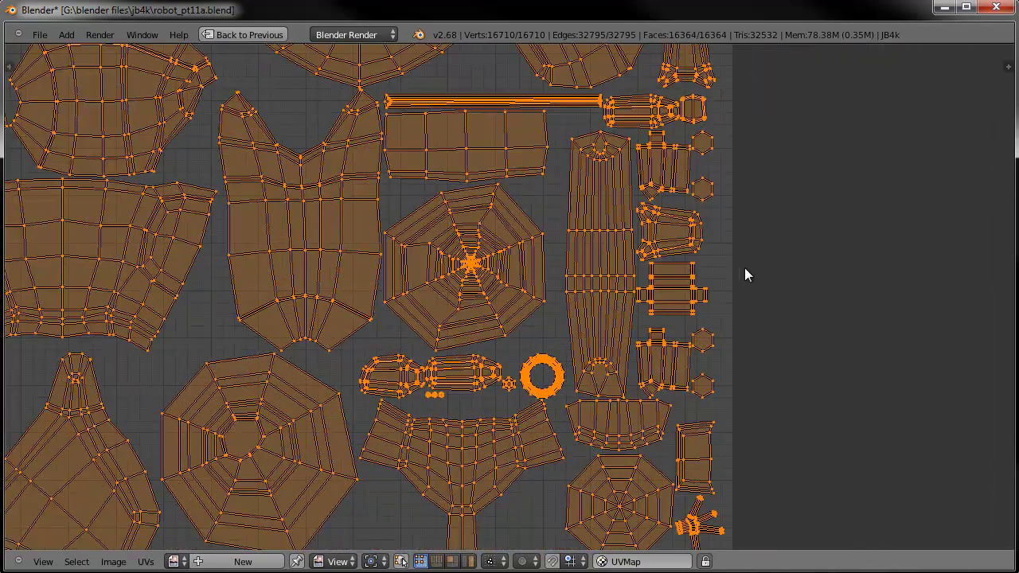
pyautogui.scroll(-4, 648, 302)
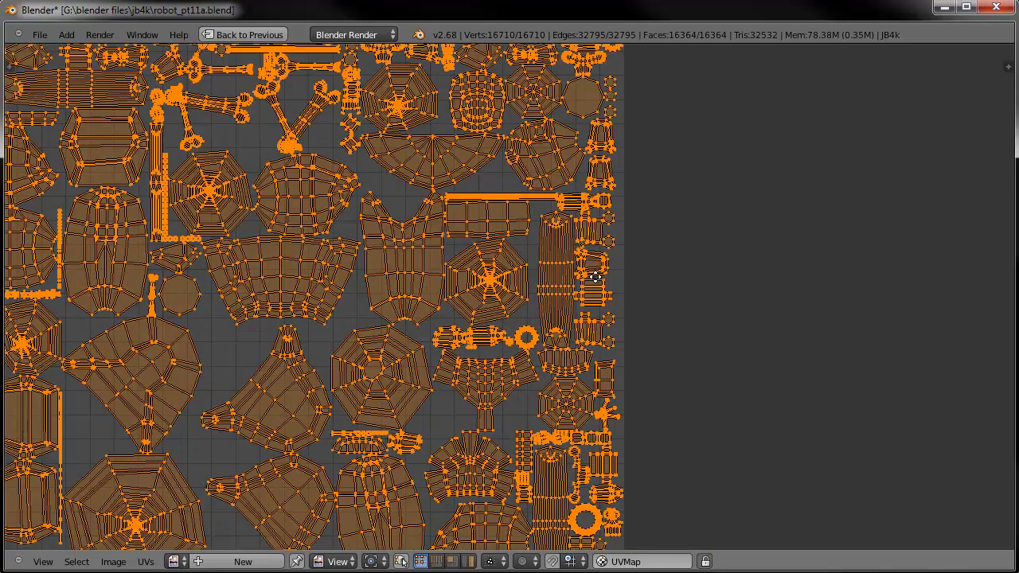
pyautogui.scroll(5, 411, 251)
pyautogui.moveTo(413, 288); pyautogui.dragTo(668, 546, button='middle')
pyautogui.scroll(1, 438, 308)
pyautogui.scroll(1, 439, 314)
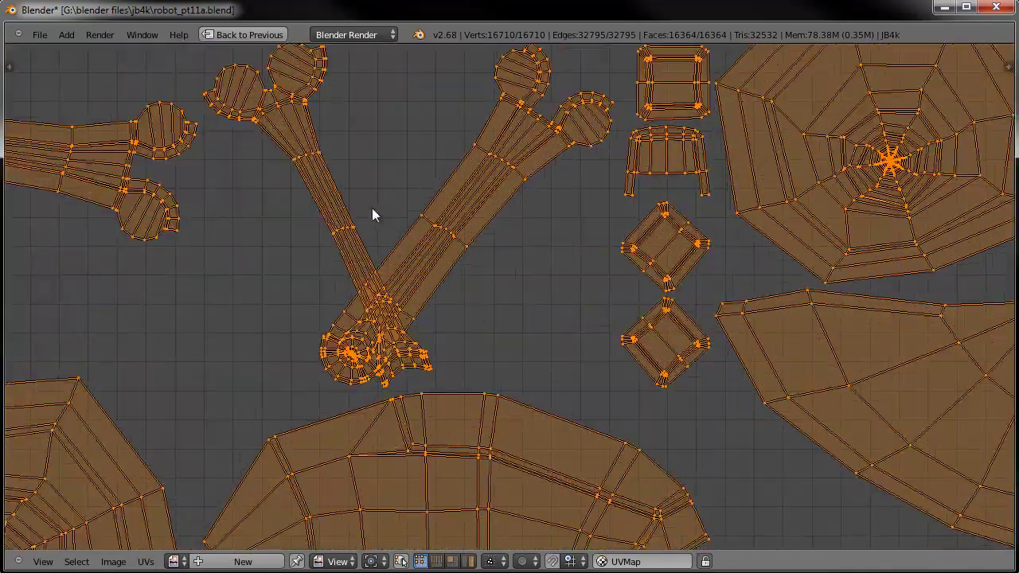
# Average the scale of the selected UV islands.
pyautogui.click(145, 561)
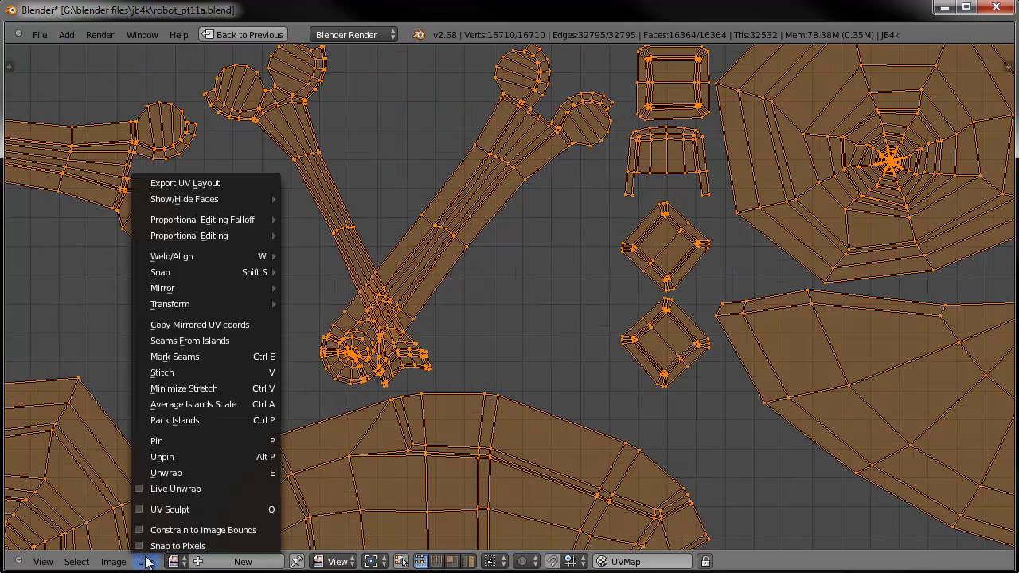
pyautogui.click(192, 413)
pyautogui.scroll(-3, 368, 362)
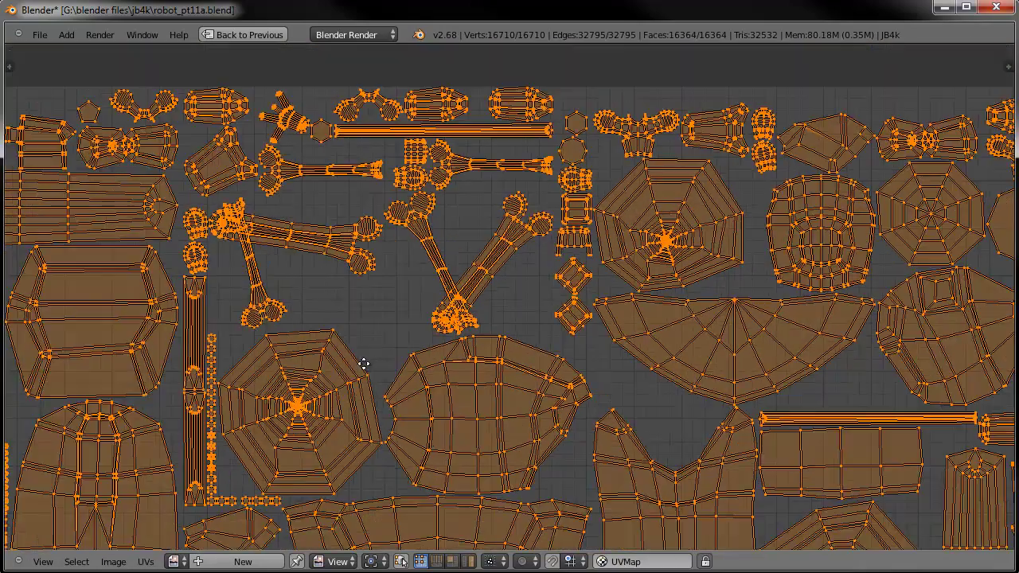
pyautogui.moveTo(368, 366); pyautogui.dragTo(433, 382, button='middle')
pyautogui.scroll(1, 334, 330)
pyautogui.scroll(-5, 406, 374)
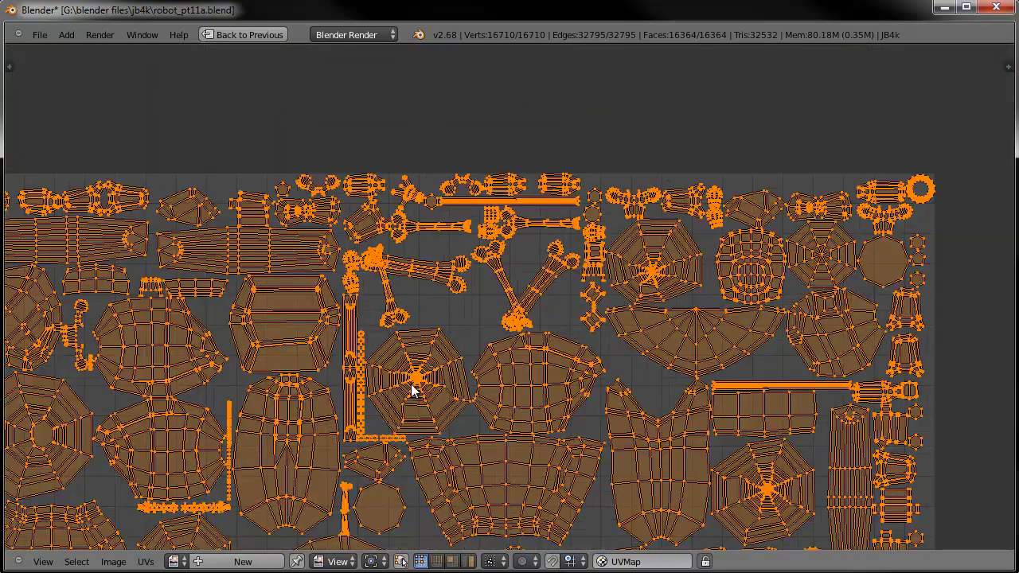
# Box-select the UV islands inside the bounds, leaving out the small square outside, and pack them.
pyautogui.press('a')
pyautogui.press('a')
pyautogui.moveTo(460, 460); pyautogui.dragTo(437, 341, button='middle')
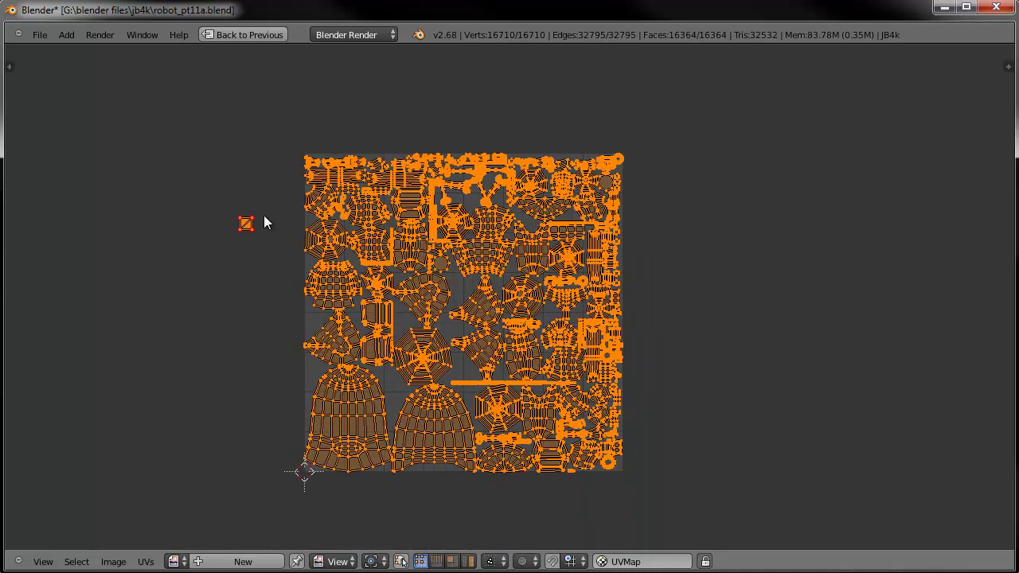
pyautogui.press('a')
pyautogui.press('b')
pyautogui.moveTo(275, 140); pyautogui.dragTo(651, 485)
pyautogui.click(145, 561)
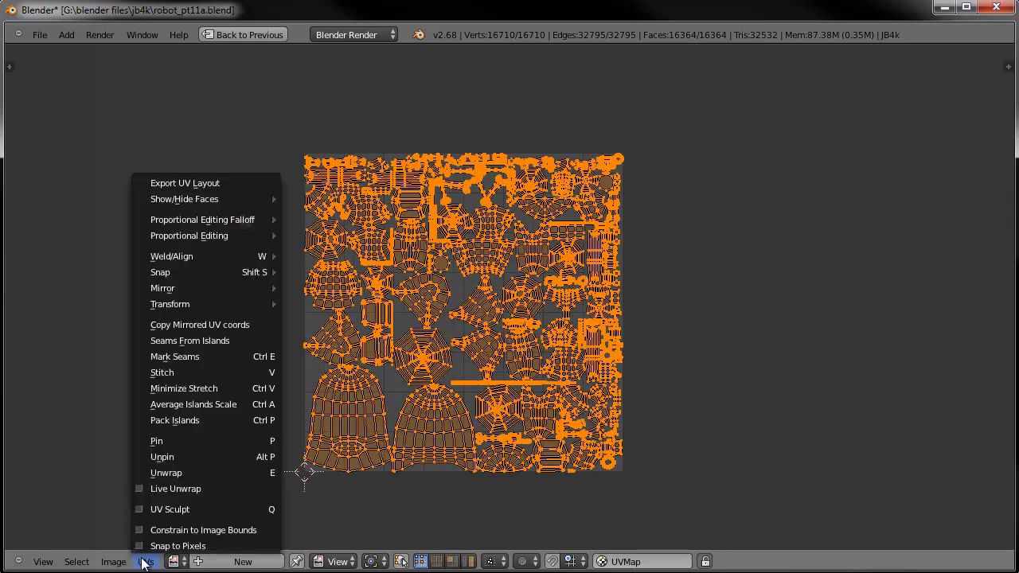
pyautogui.click(211, 473)
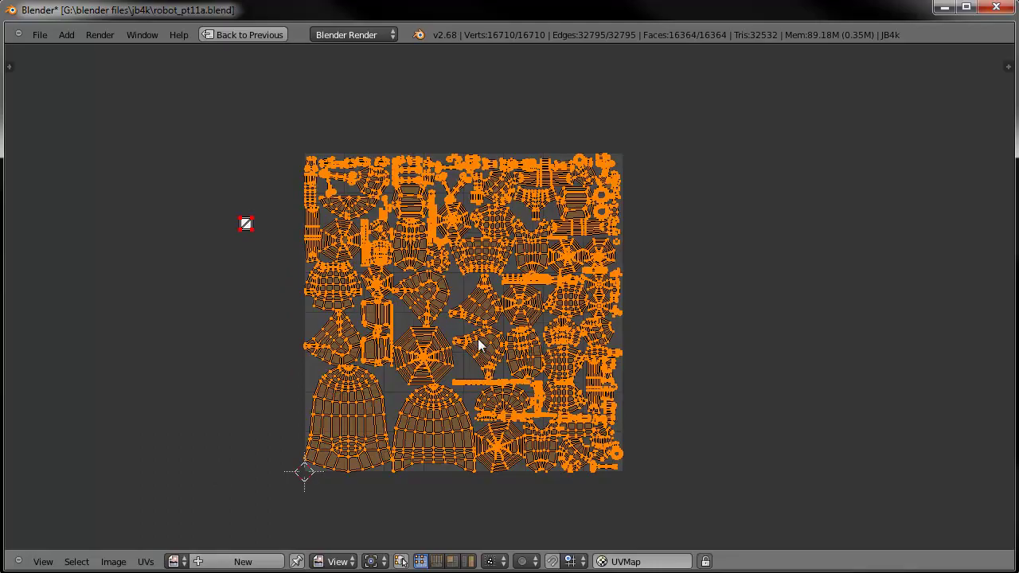
# Inspect the V-shaped UV island where its arms overlap, picking the linked island to check its extent, and clear the selection.
pyautogui.scroll(3, 478, 338)
pyautogui.scroll(-3, 475, 340)
pyautogui.scroll(3, 410, 404)
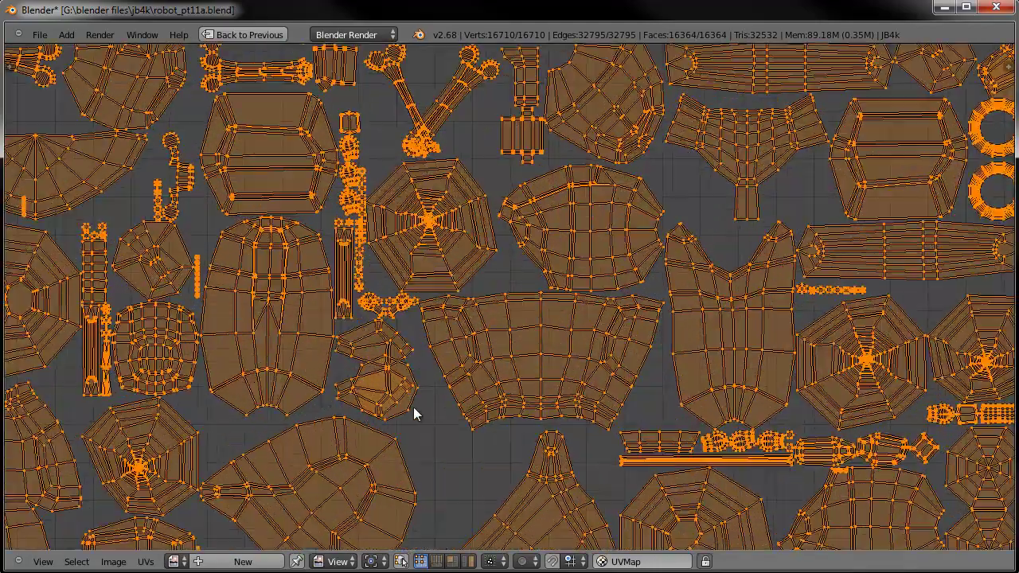
pyautogui.scroll(6, 473, 289)
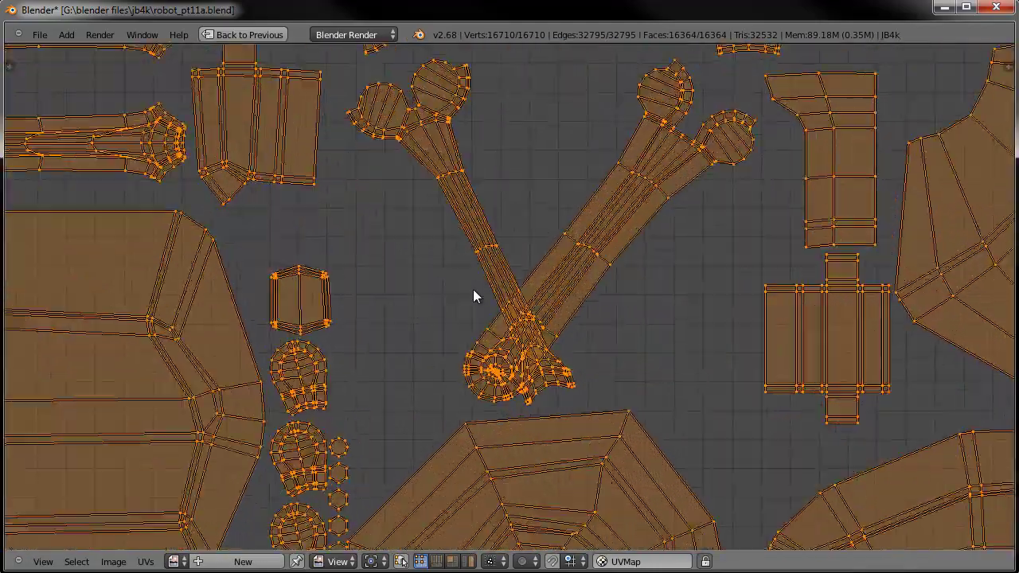
pyautogui.click(650, 457)
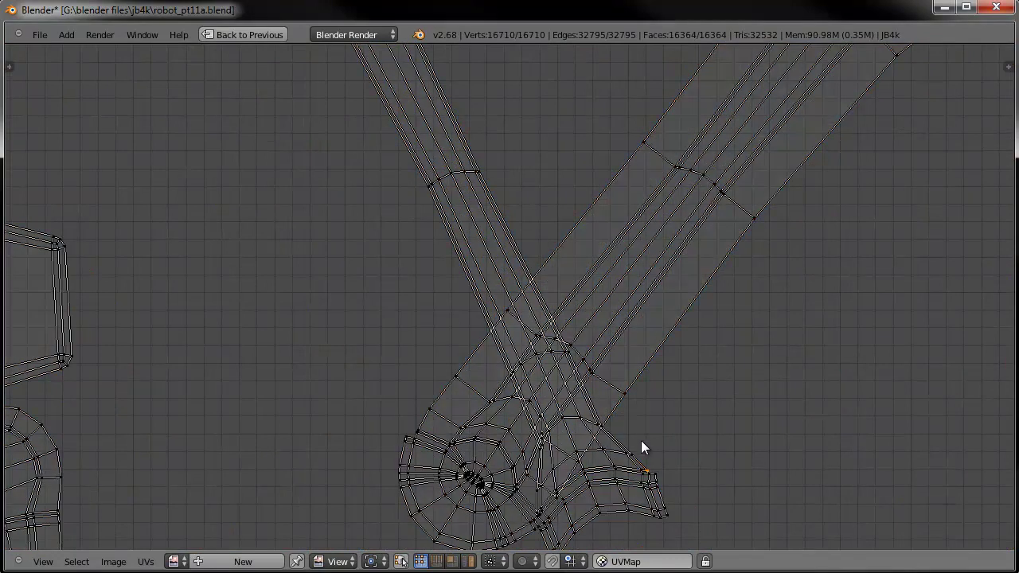
pyautogui.press('l')
pyautogui.scroll(-1, 638, 436)
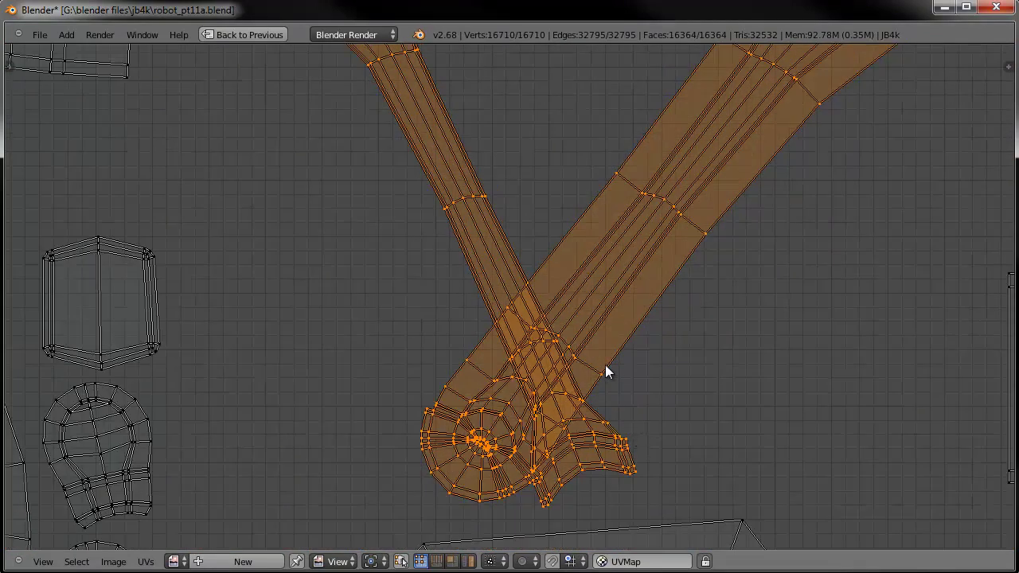
pyautogui.press('a')
pyautogui.scroll(1, 539, 478)
pyautogui.moveTo(546, 478); pyautogui.dragTo(526, 312, button='middle')
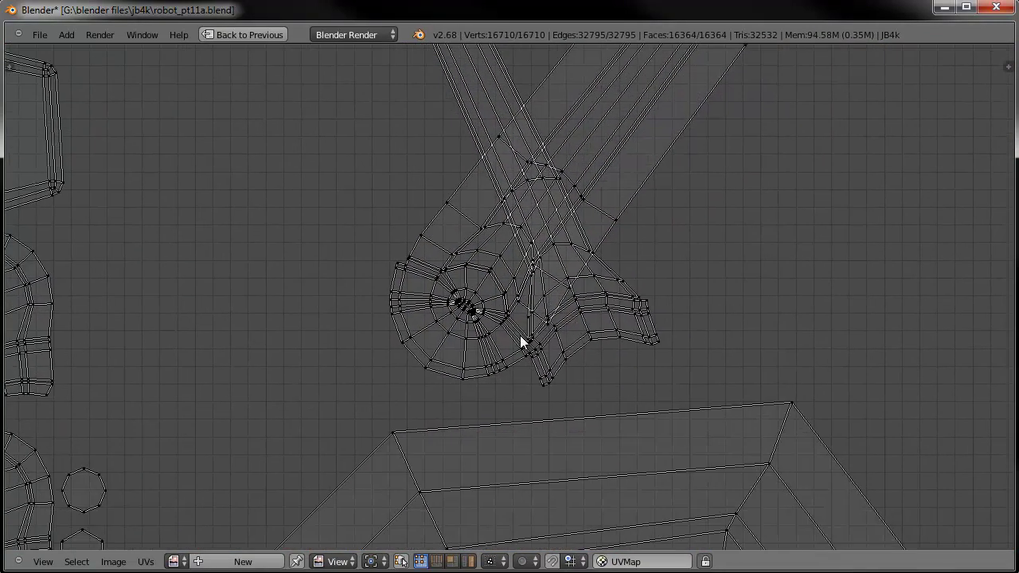
pyautogui.scroll(3, 526, 312)
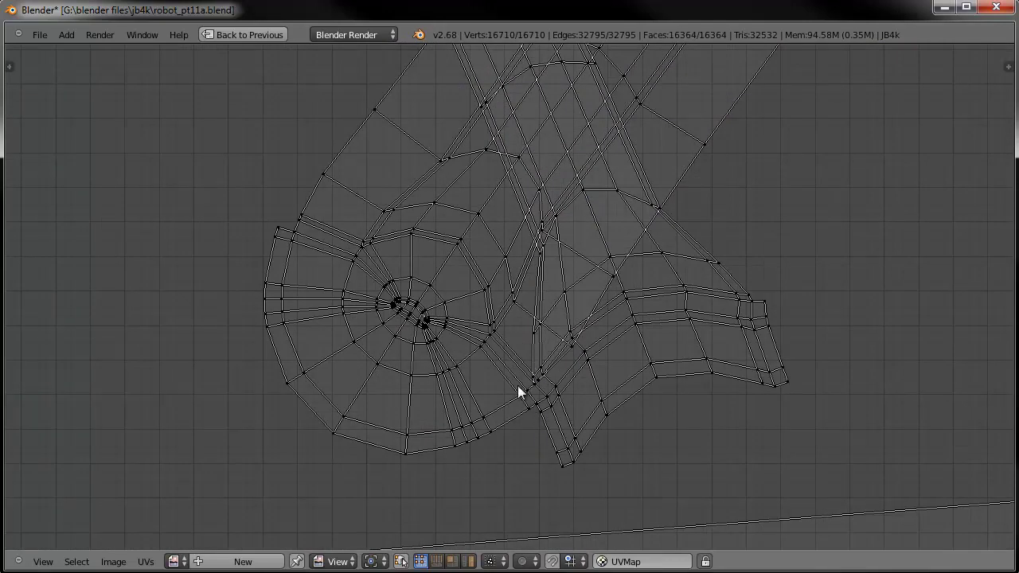
pyautogui.scroll(-5, 533, 374)
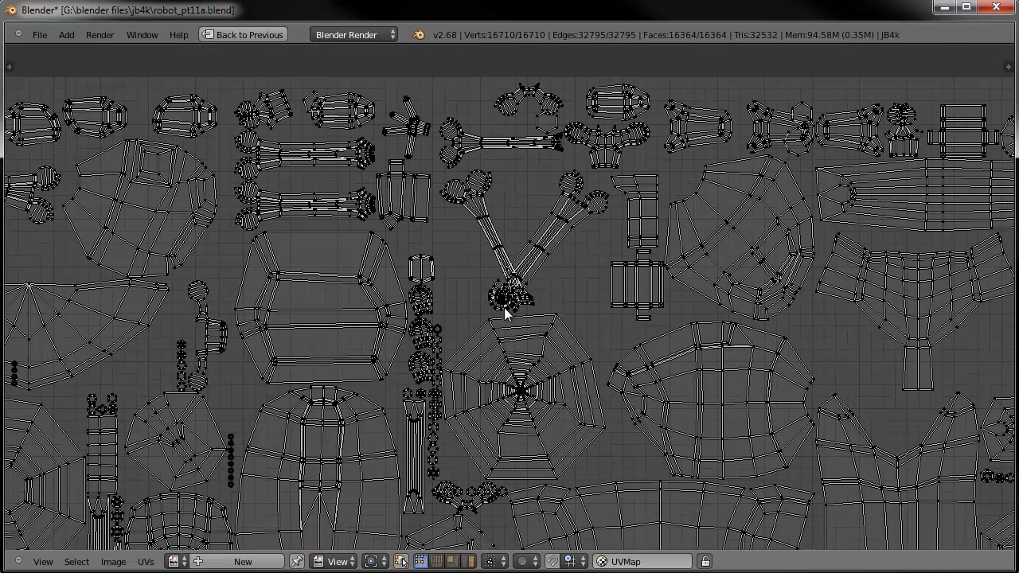
pyautogui.scroll(-2, 505, 282)
pyautogui.moveTo(509, 333); pyautogui.dragTo(559, 282, button='middle')
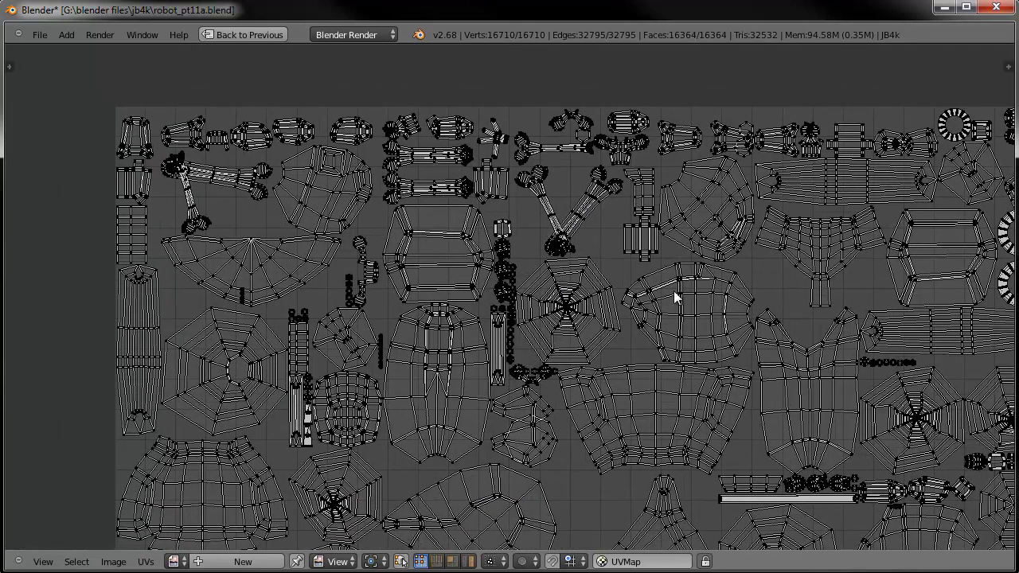
pyautogui.scroll(-3, 609, 282)
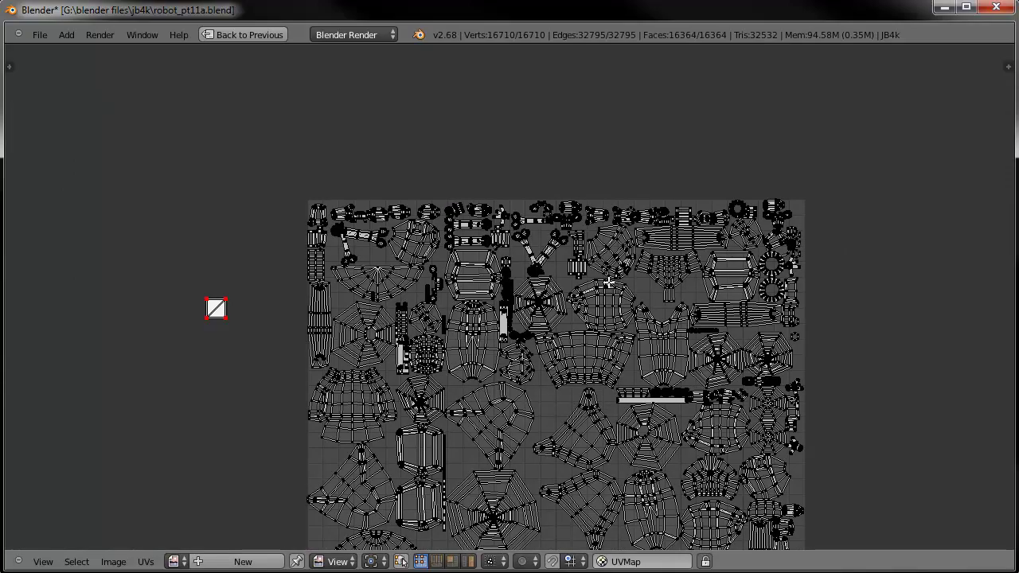
# Return the UV editor to the split layout and deselect the robot's whole mesh in the 3D view.
pyautogui.hotkey('ctrl', 'Down')
pyautogui.moveTo(235, 239); pyautogui.dragTo(236, 191, button='middle')
pyautogui.press('a')
pyautogui.press('a')
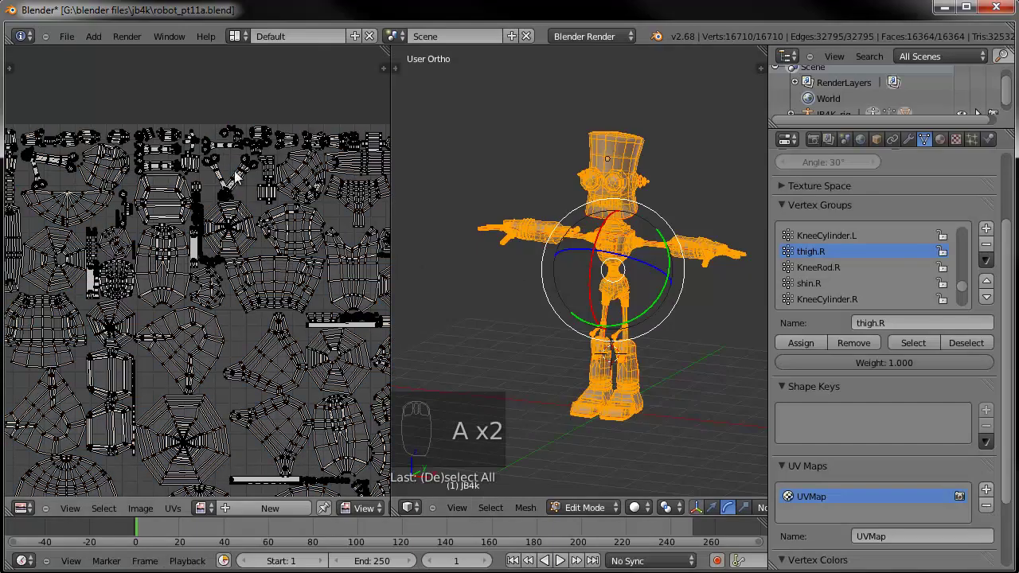
pyautogui.press('a')
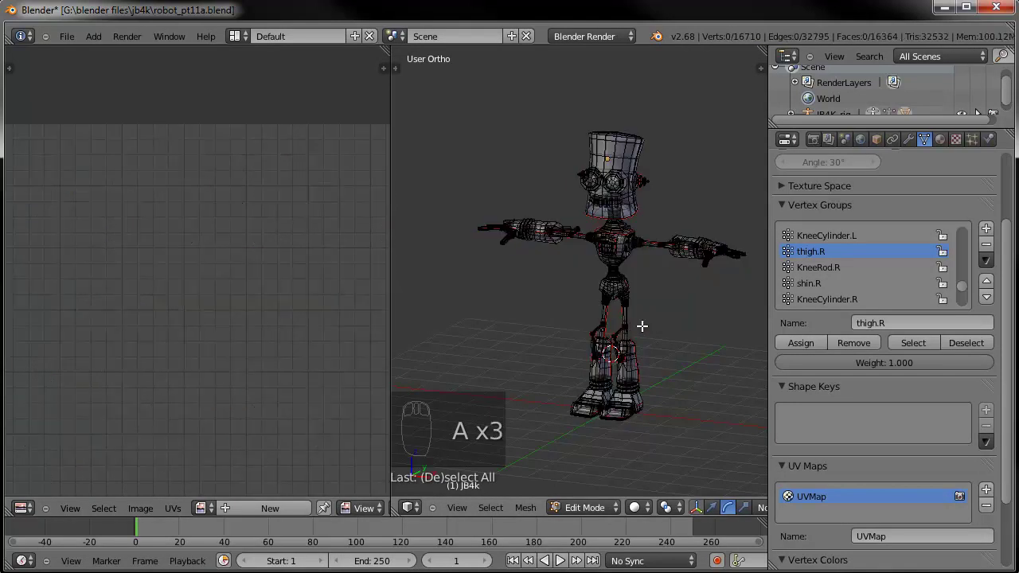
# Circle-select the robot's knee and shin area to check its UV islands, and clear the selection.
pyautogui.press('c')
pyautogui.click(616, 340)
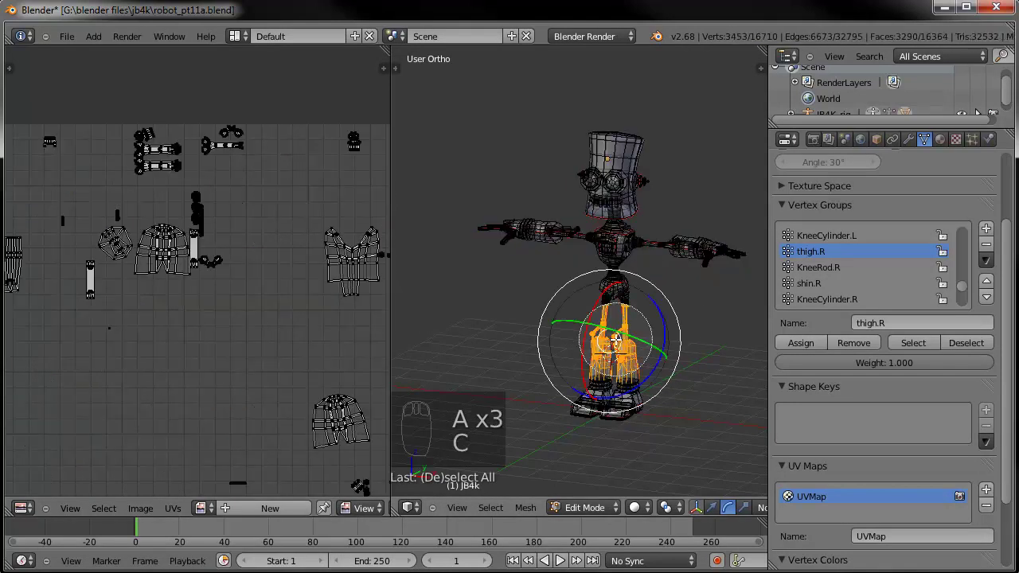
pyautogui.moveTo(616, 340); pyautogui.dragTo(612, 337)
pyautogui.rightClick(612, 337)
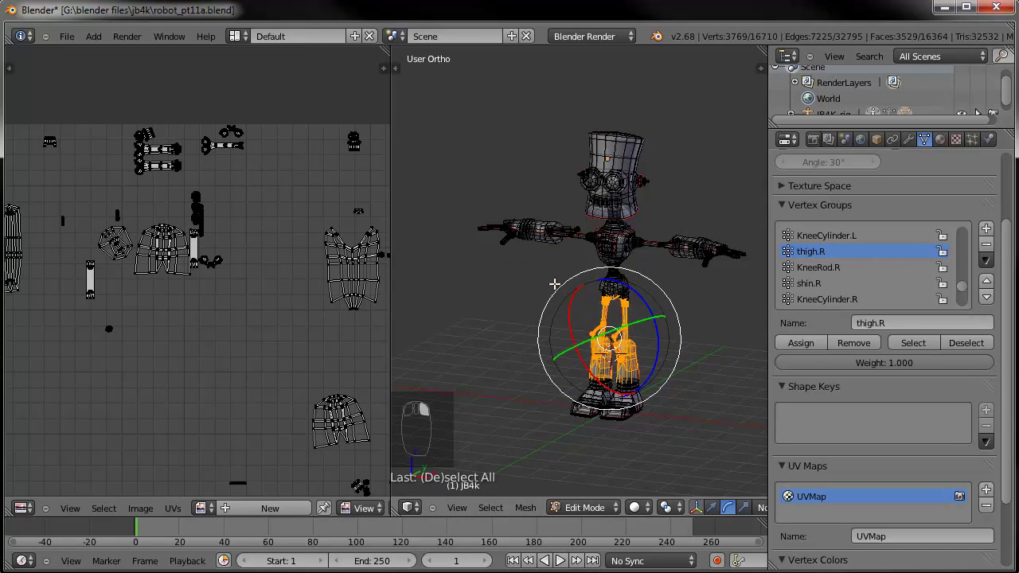
pyautogui.press('a')
# Find the overlapping island's part on the robot's arm and select the entire curved linkage beside the forearm piston.
pyautogui.press('c')
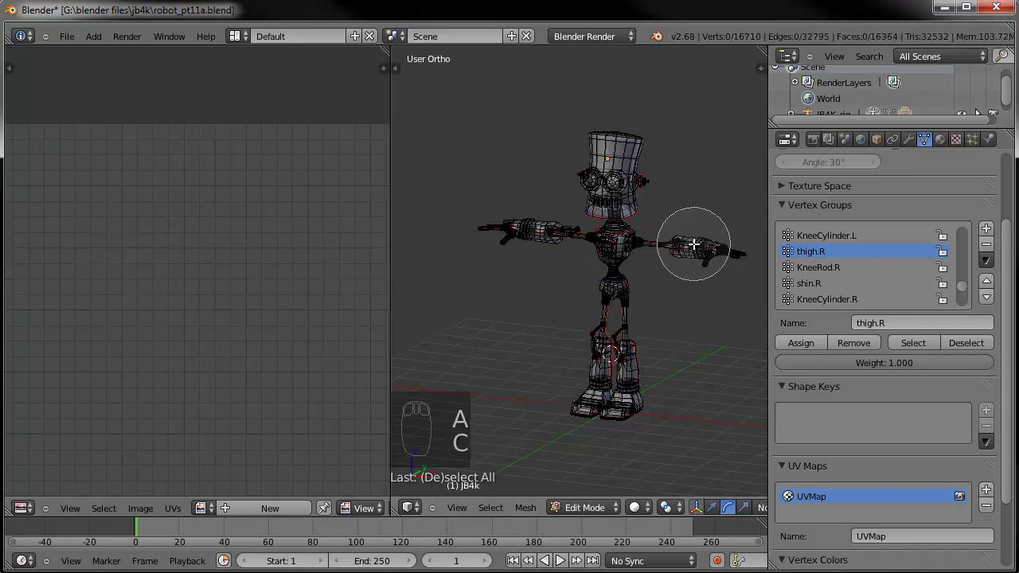
pyautogui.click(694, 247)
pyautogui.moveTo(671, 287); pyautogui.dragTo(659, 381, button='middle')
pyautogui.scroll(4, 452, 345)
pyautogui.scroll(5, 643, 354)
pyautogui.press('a')
pyautogui.click(542, 337)
pyautogui.hotkey('ctrl', 'l')
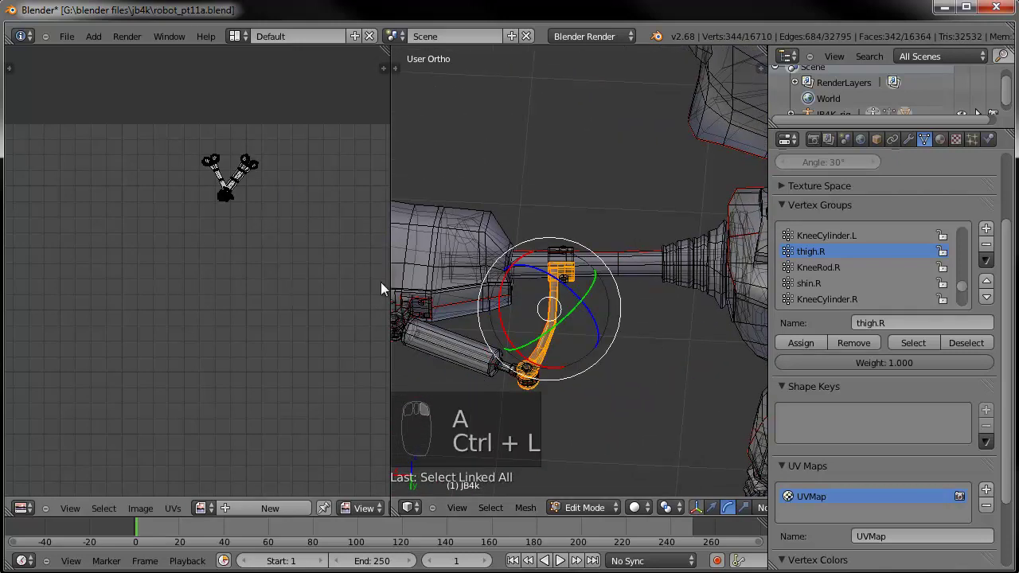
# Frame the selected linkage, maximize the 3D view and examine its forked pin joint at the piston end.
pyautogui.scroll(4, 543, 371)
pyautogui.keyDown('shift'); pyautogui.moveTo(557, 382); pyautogui.dragTo(580, 237, button='middle'); pyautogui.keyUp('shift')
pyautogui.scroll(2, 573, 319)
pyautogui.scroll(2, 543, 342)
pyautogui.keyDown('shift'); pyautogui.moveTo(543, 355); pyautogui.dragTo(615, 263, button='middle'); pyautogui.keyUp('shift')
pyautogui.moveTo(573, 295); pyautogui.dragTo(608, 314, button='middle')
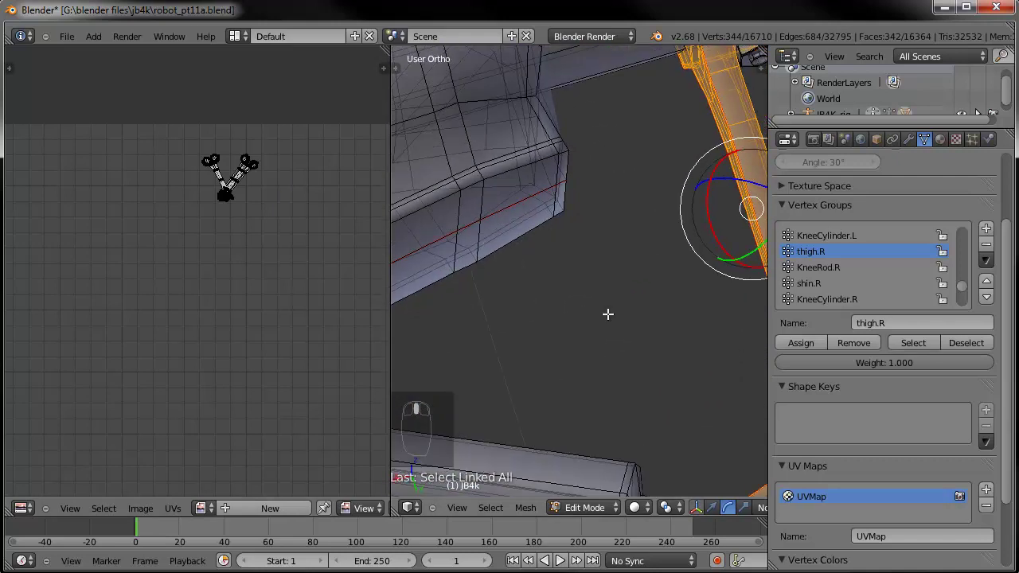
pyautogui.press('KP_Decimal')
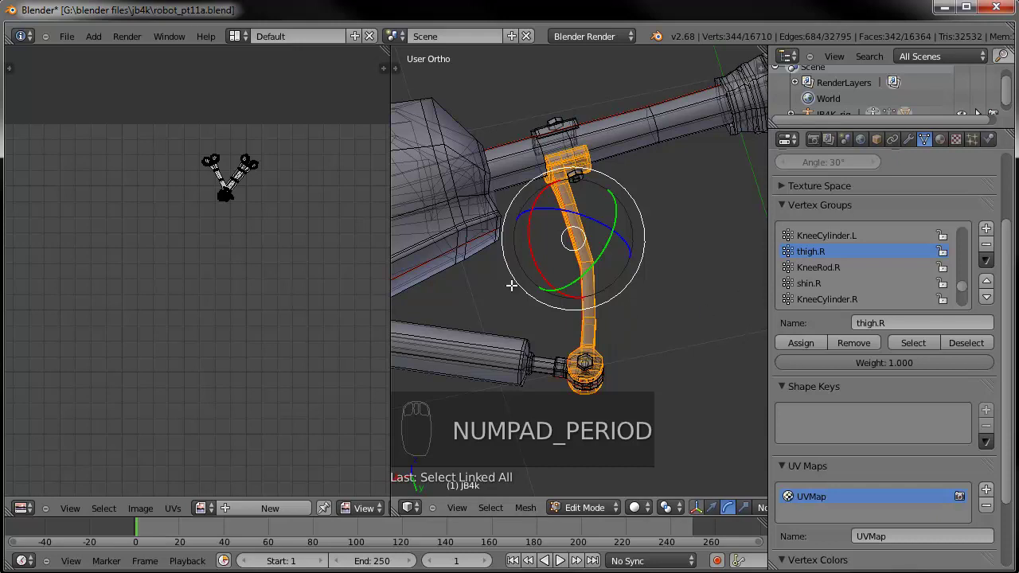
pyautogui.hotkey('ctrl', 'Up')
pyautogui.moveTo(511, 284); pyautogui.dragTo(436, 303, button='middle')
pyautogui.scroll(4, 437, 305)
pyautogui.keyDown('shift'); pyautogui.moveTo(473, 342); pyautogui.dragTo(559, 212, button='middle'); pyautogui.keyUp('shift')
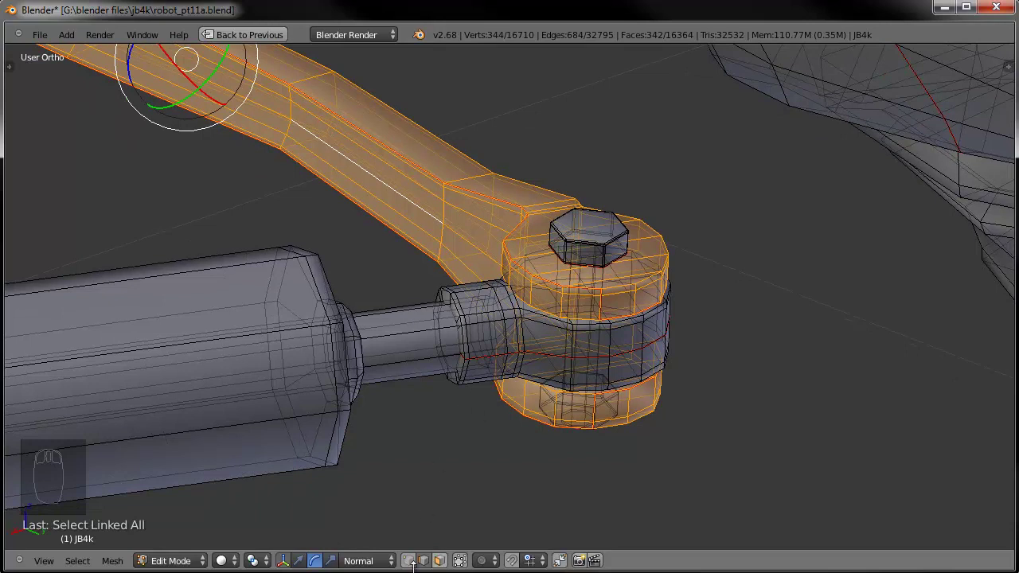
# Switch to vertex selection, select the whole piston rod-end piece inside the forked joint and hide it.
pyautogui.press('a')
pyautogui.rightClick(458, 395)
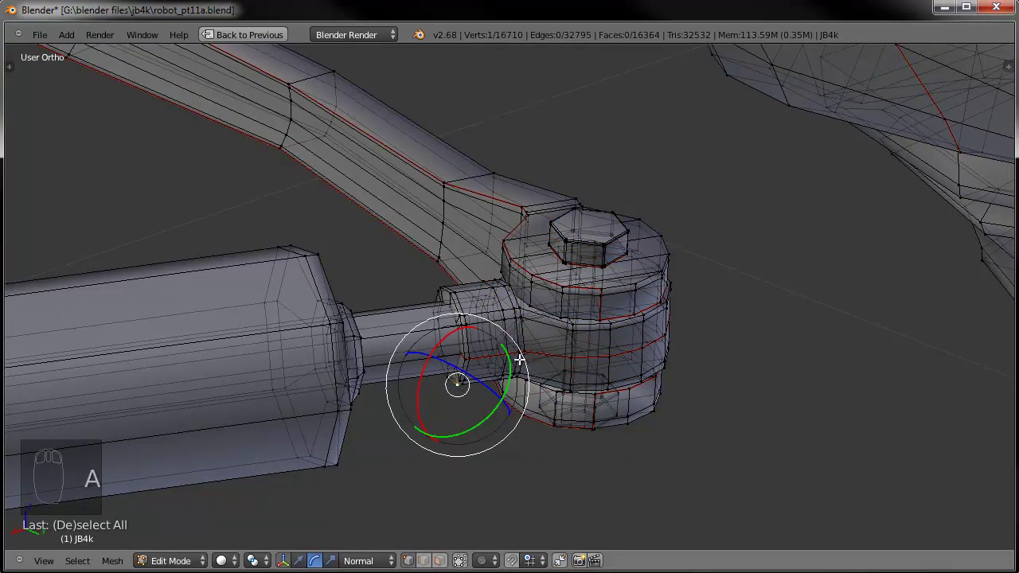
pyautogui.keyDown('shift'); pyautogui.rightClick(492, 338); pyautogui.keyUp('shift')
pyautogui.hotkey('ctrl', 'l')
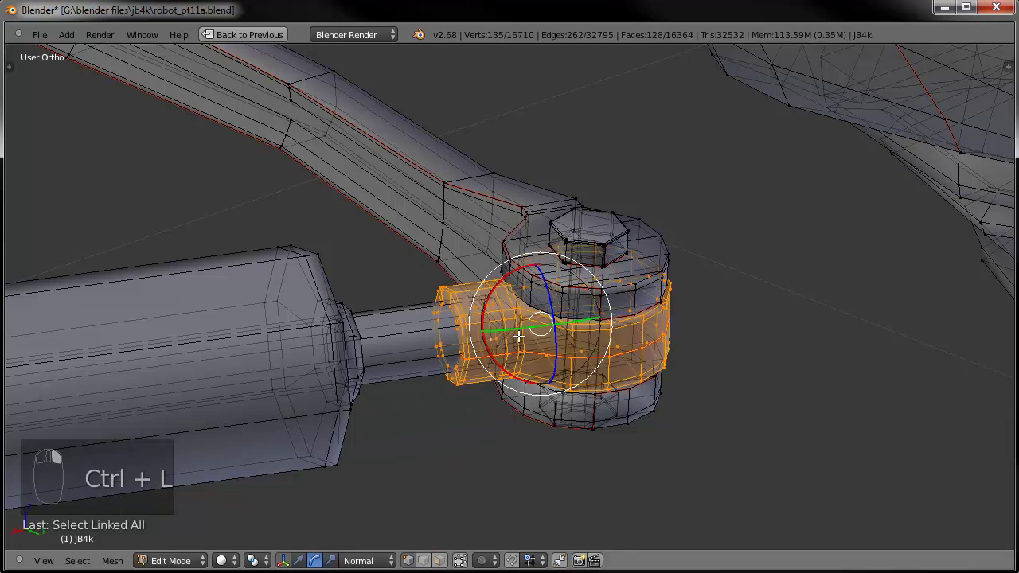
pyautogui.press('h')
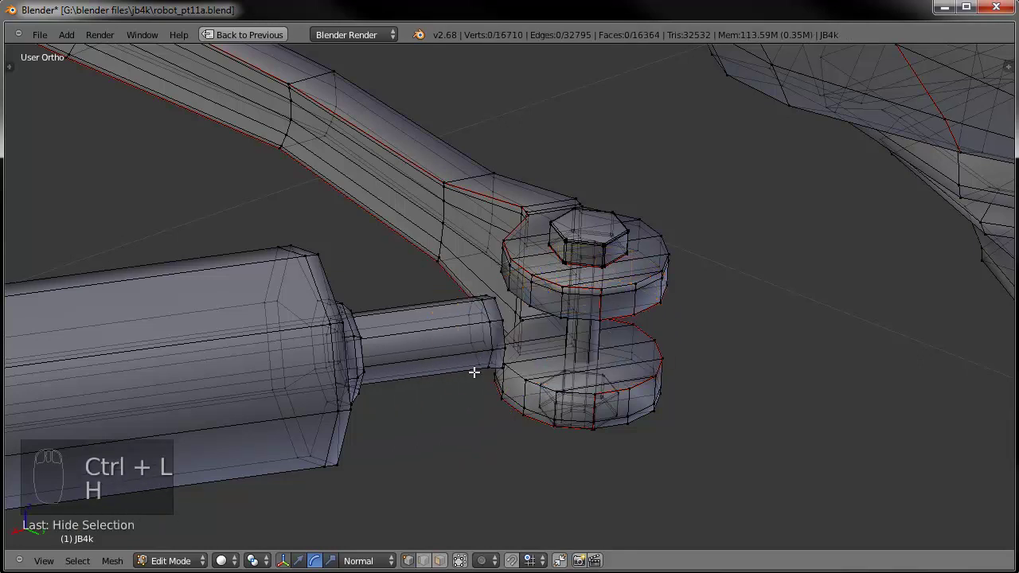
# Select the complete piston rod beside the linkage and hide it, and hide the linked piston cylinder body too.
pyautogui.rightClick(507, 320)
pyautogui.hotkey('ctrl', 'l')
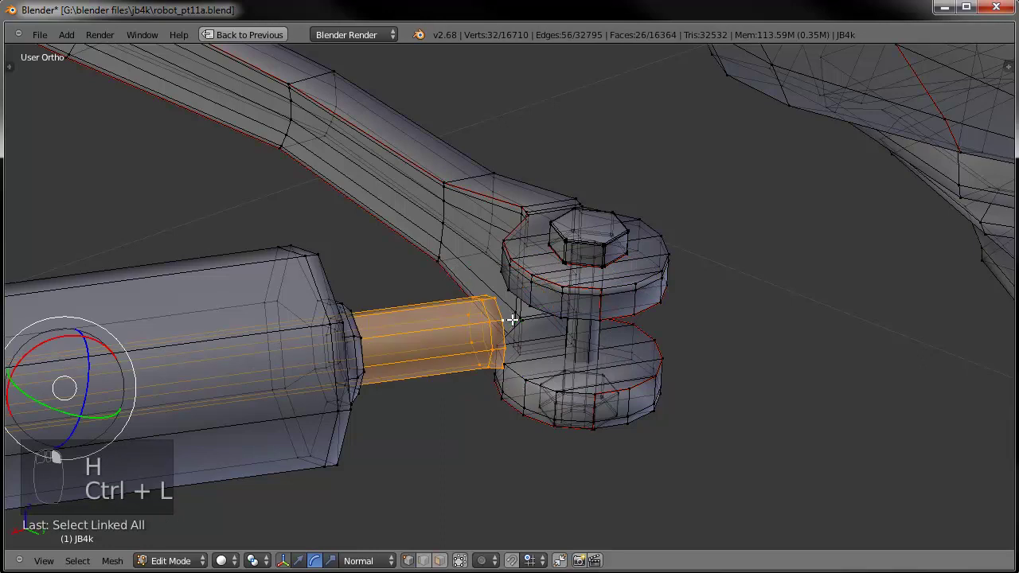
pyautogui.press('h')
pyautogui.rightClick(356, 326)
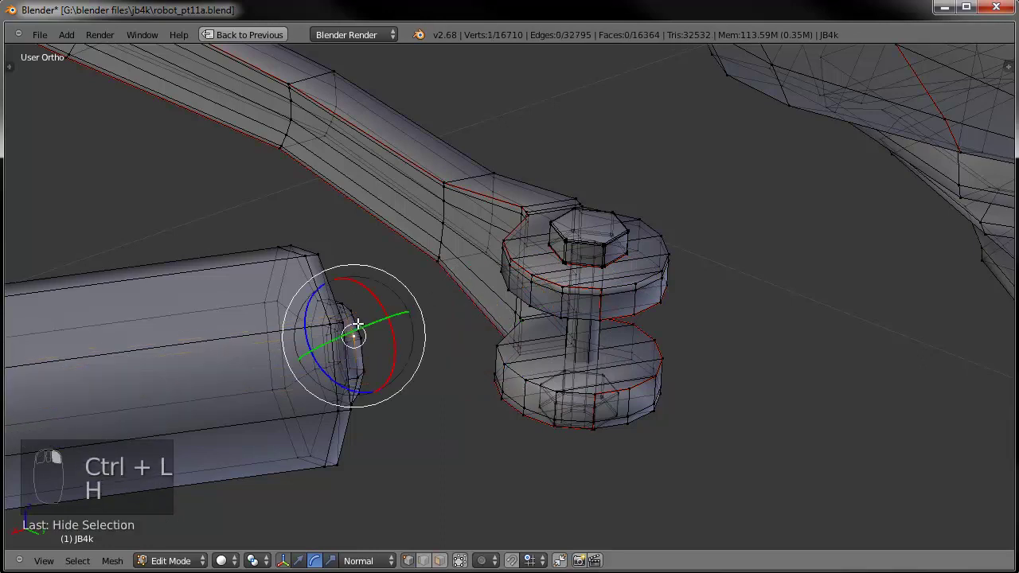
pyautogui.hotkey('ctrl', 'l')
pyautogui.press('h')
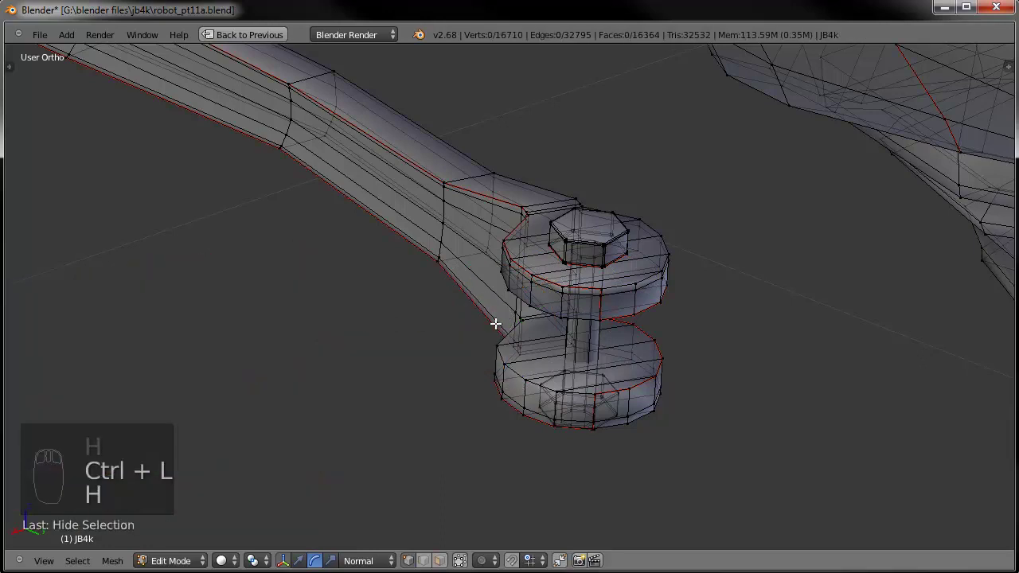
# Mark seams along the inner edges of the linkage's forked end, between its two round lugs, and clear the selection.
pyautogui.moveTo(552, 326); pyautogui.dragTo(289, 396, button='middle')
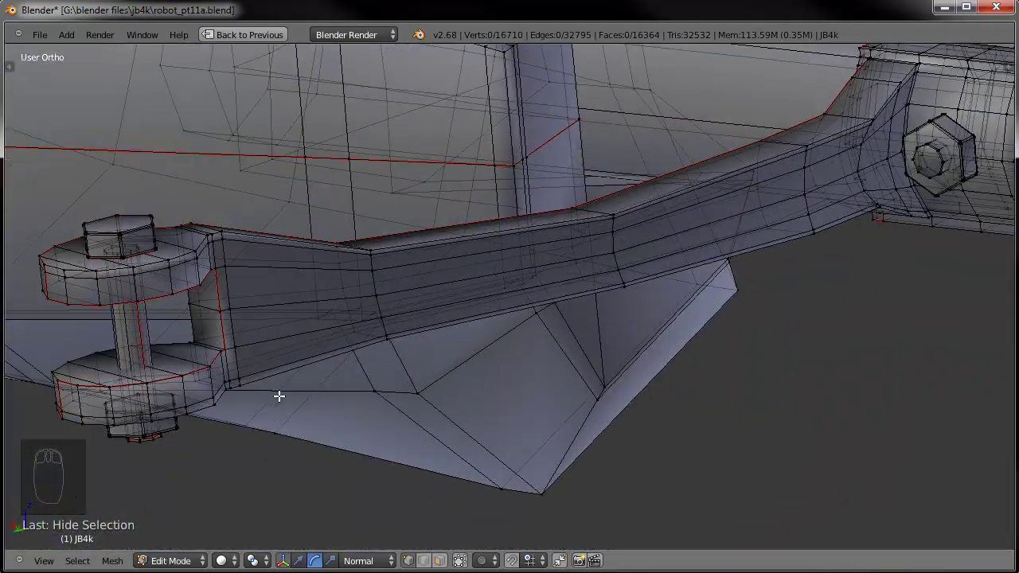
pyautogui.moveTo(368, 386); pyautogui.dragTo(600, 327, button='middle')
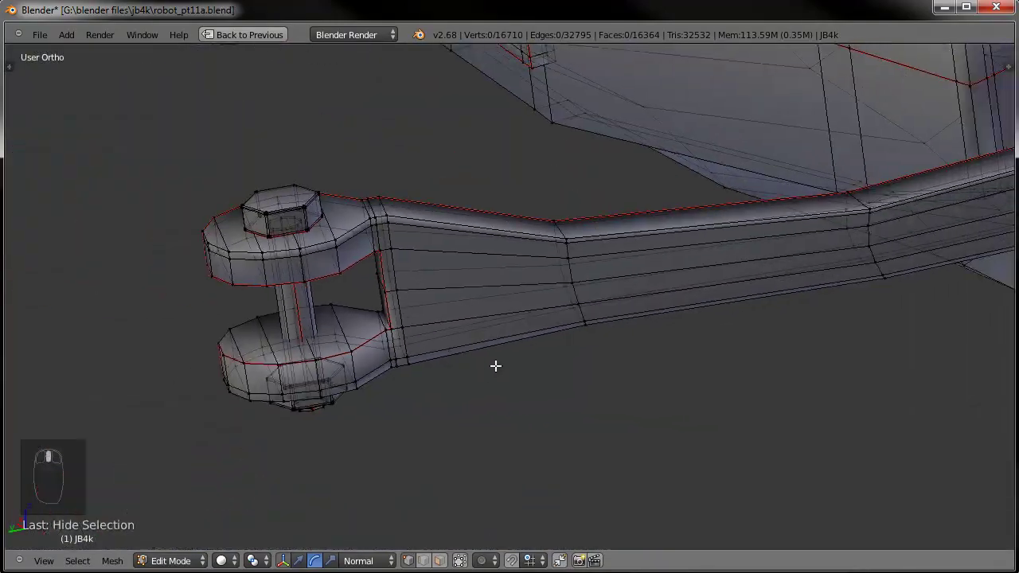
pyautogui.moveTo(495, 366); pyautogui.dragTo(644, 214, button='middle')
pyautogui.keyDown('alt'); pyautogui.rightClick(639, 198); pyautogui.keyUp('alt')
pyautogui.keyDown('alt'); pyautogui.rightClick(634, 199); pyautogui.keyUp('alt')
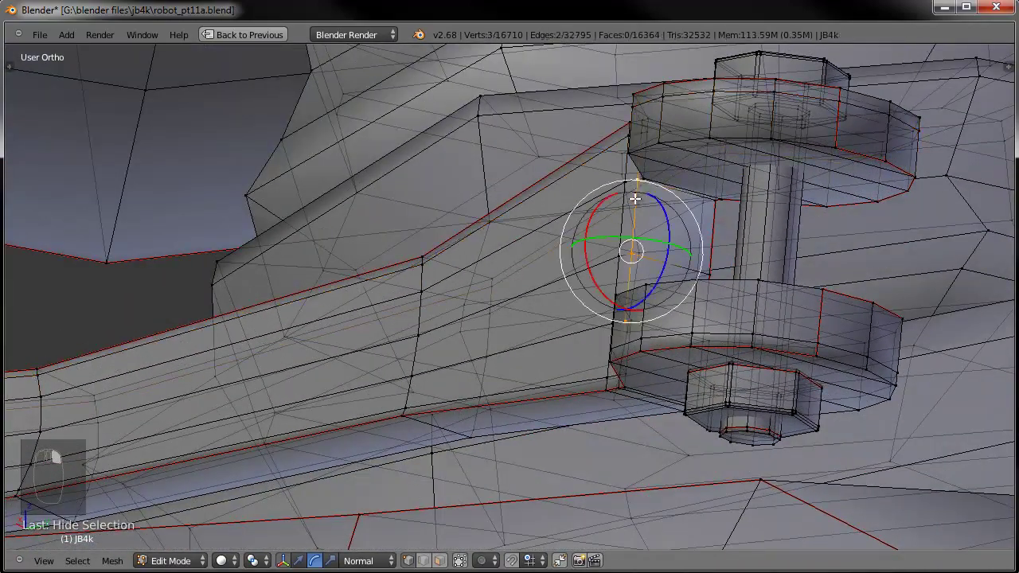
pyautogui.moveTo(675, 160); pyautogui.dragTo(658, 421, button='middle')
pyautogui.keyDown('alt'); pyautogui.keyDown('shift'); pyautogui.rightClick(656, 503); pyautogui.keyUp('shift'); pyautogui.keyUp('alt')
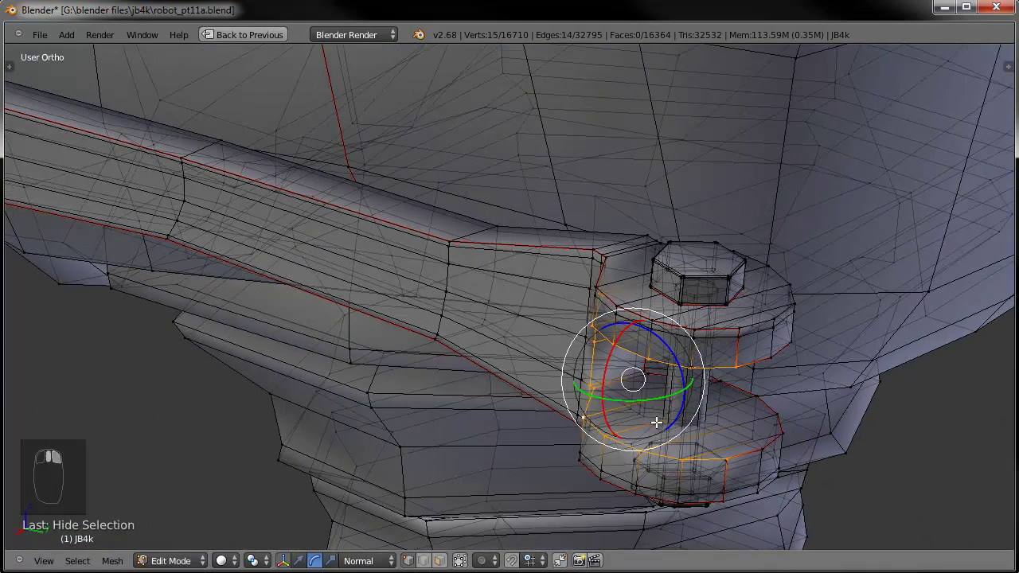
pyautogui.hotkey('ctrl', 'e')
pyautogui.click(610, 292)
pyautogui.press('a')
# Restore the split layout and unwrap all visible robot geometry again with every UV selected.
pyautogui.moveTo(655, 400); pyautogui.dragTo(454, 397, button='middle')
pyautogui.scroll(-5, 454, 397)
pyautogui.hotkey('ctrl', 'Down')
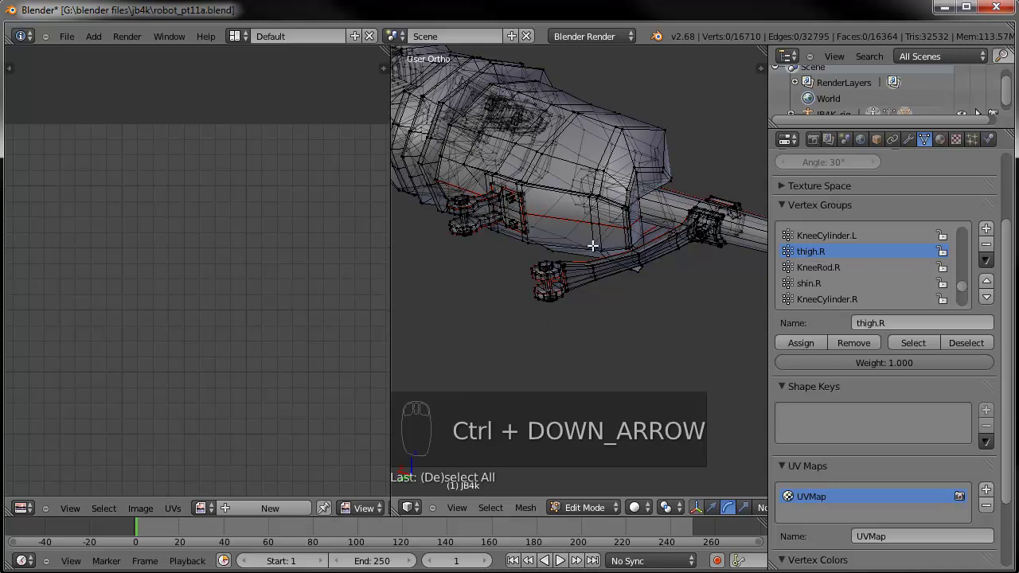
pyautogui.press('a')
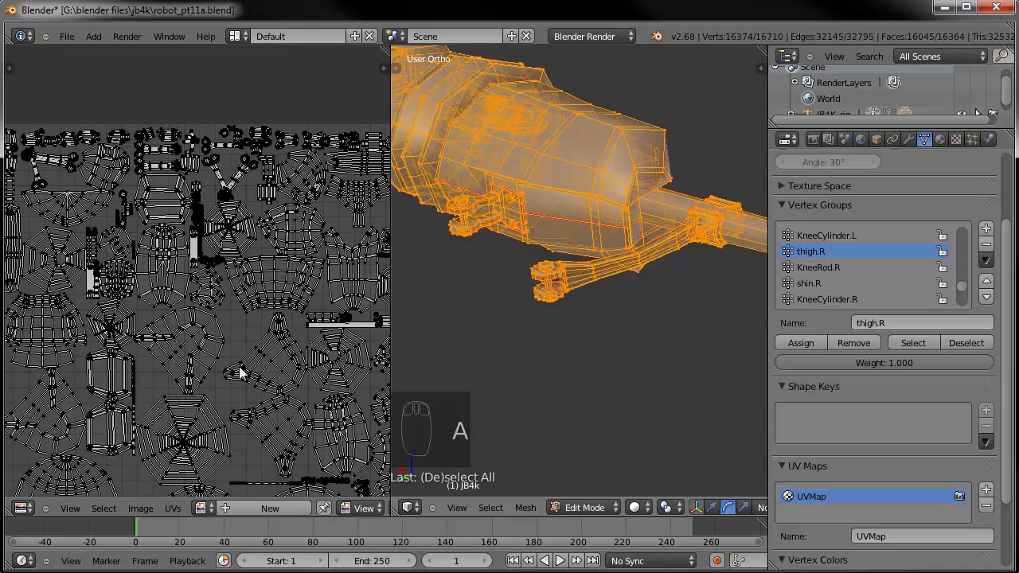
pyautogui.scroll(-6, 199, 291)
pyautogui.press('a')
pyautogui.press('a')
pyautogui.press('b')
pyautogui.moveTo(140, 200); pyautogui.dragTo(362, 430)
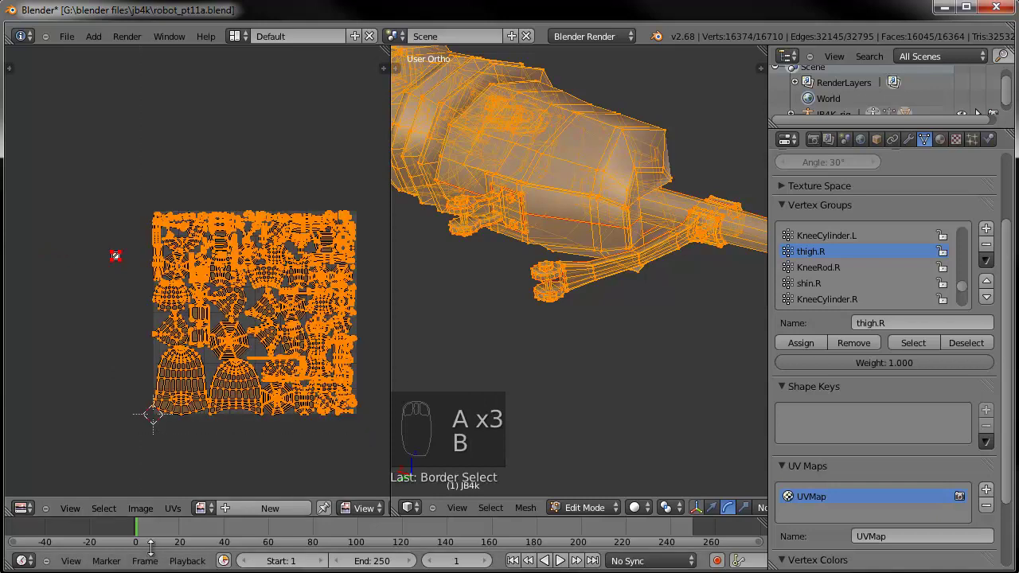
pyautogui.click(173, 507)
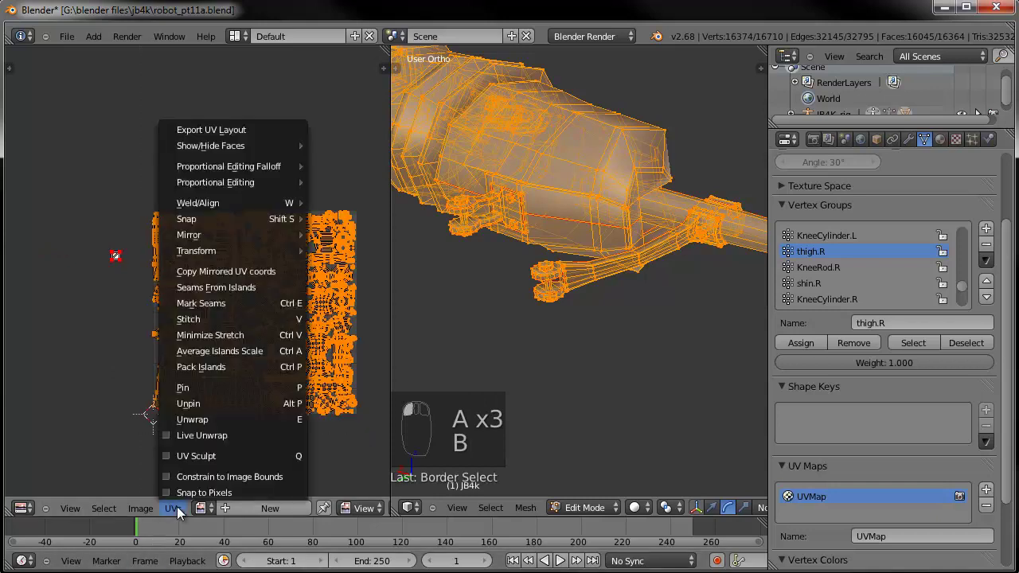
pyautogui.click(193, 419)
# Examine the newly unwrapped UV layout from its upper edge to its lower edge for the linkage's island.
pyautogui.scroll(4, 323, 268)
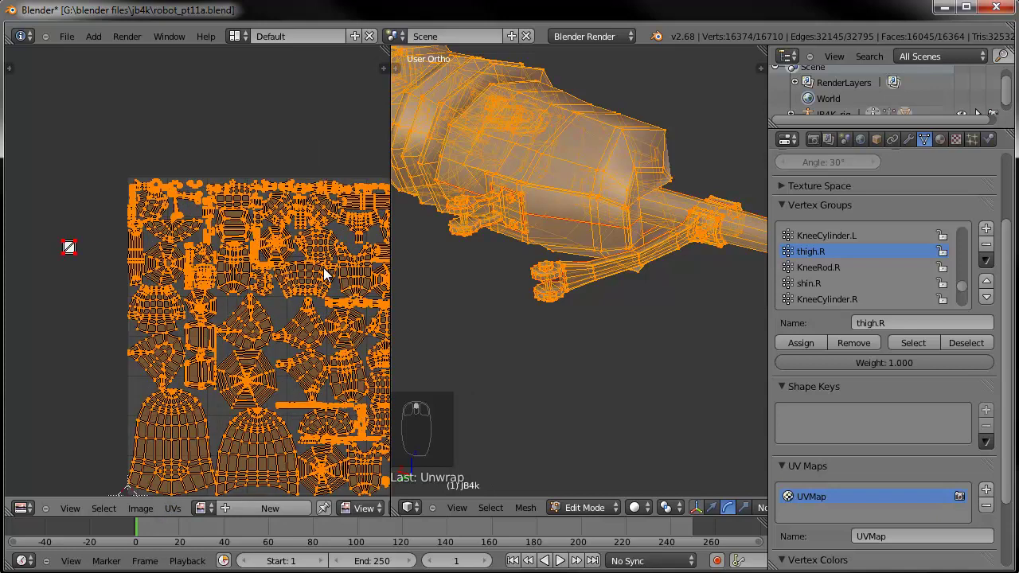
pyautogui.scroll(1, 323, 267)
pyautogui.moveTo(323, 267); pyautogui.dragTo(136, 329, button='middle')
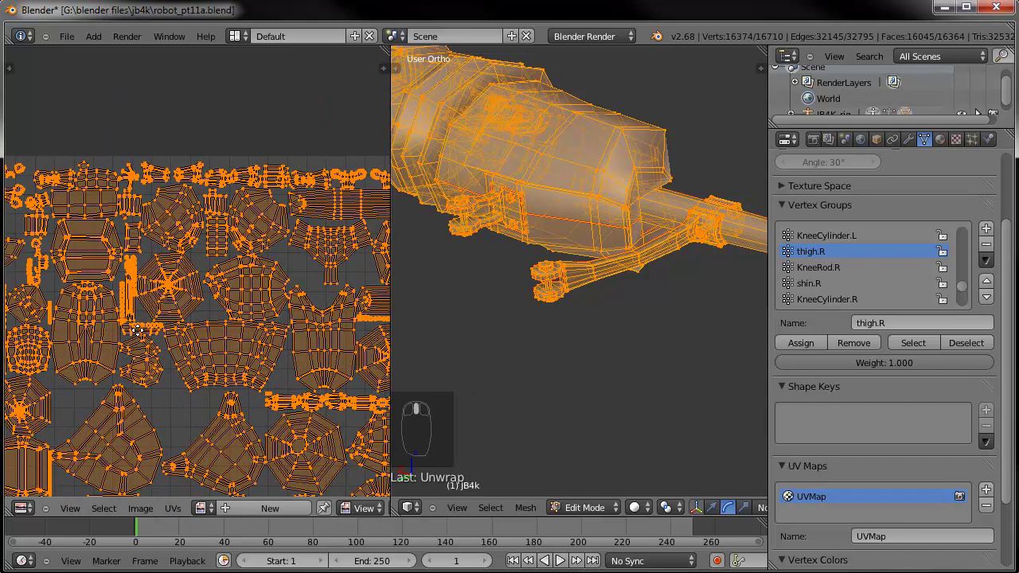
pyautogui.scroll(2, 165, 331)
pyautogui.moveTo(230, 311); pyautogui.dragTo(8, 325, button='middle')
pyautogui.scroll(-2, 114, 323)
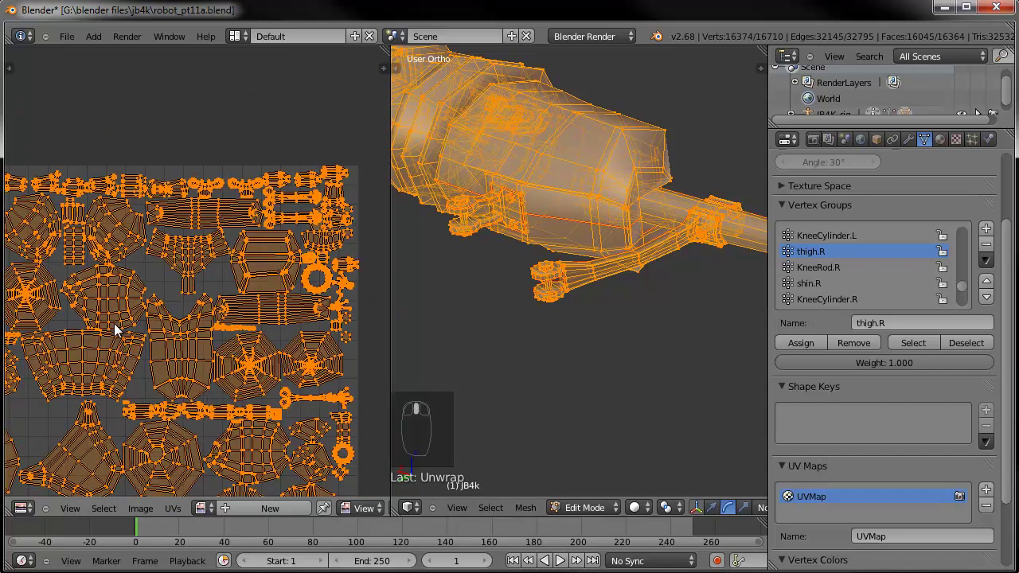
pyautogui.moveTo(185, 328); pyautogui.dragTo(211, 177, button='middle')
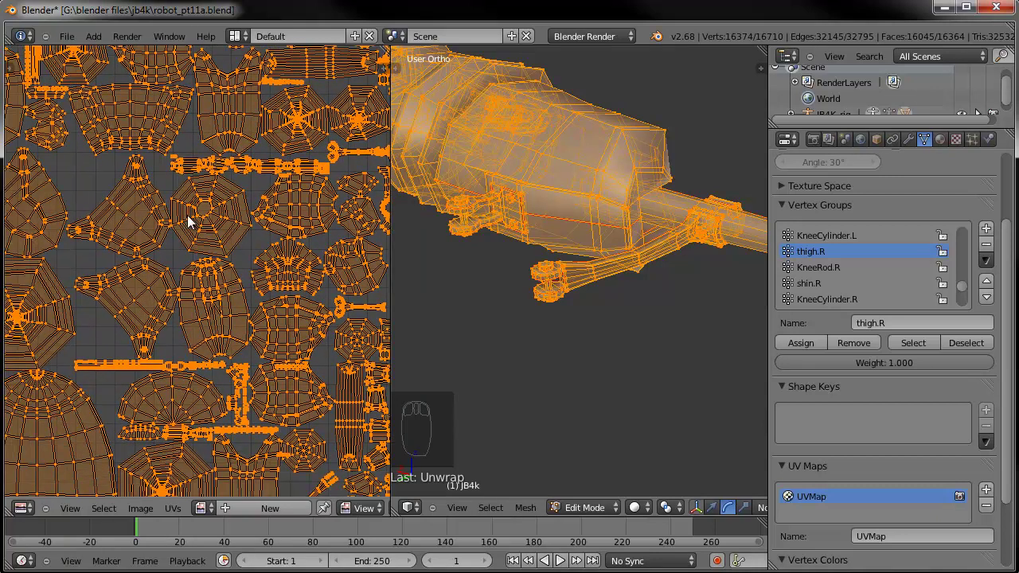
pyautogui.moveTo(118, 328); pyautogui.dragTo(116, 220, button='middle')
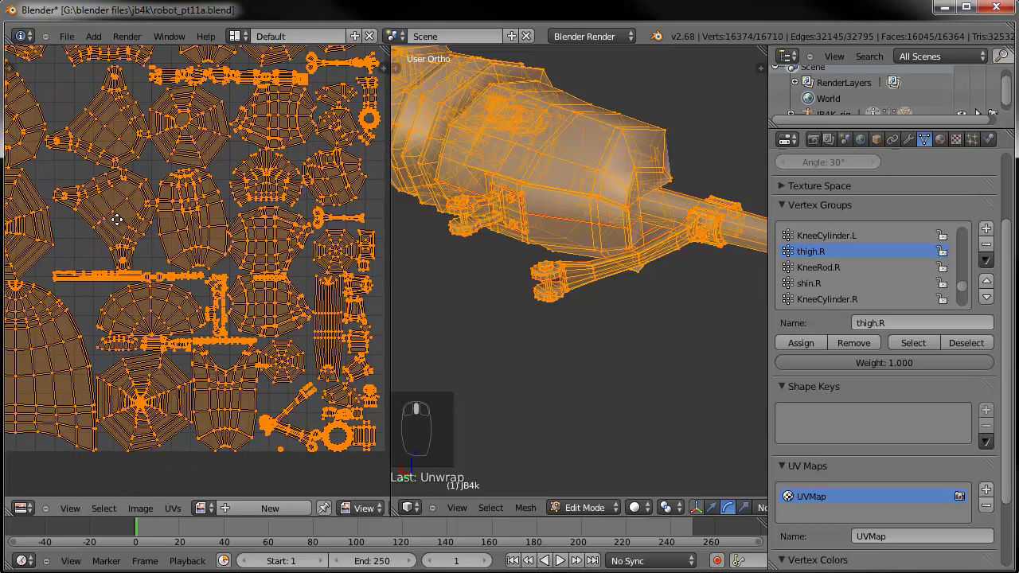
# Circle-select the V-shaped linkage island near the UV layout's lower edge, and clear the selection.
pyautogui.press('a')
pyautogui.press('c')
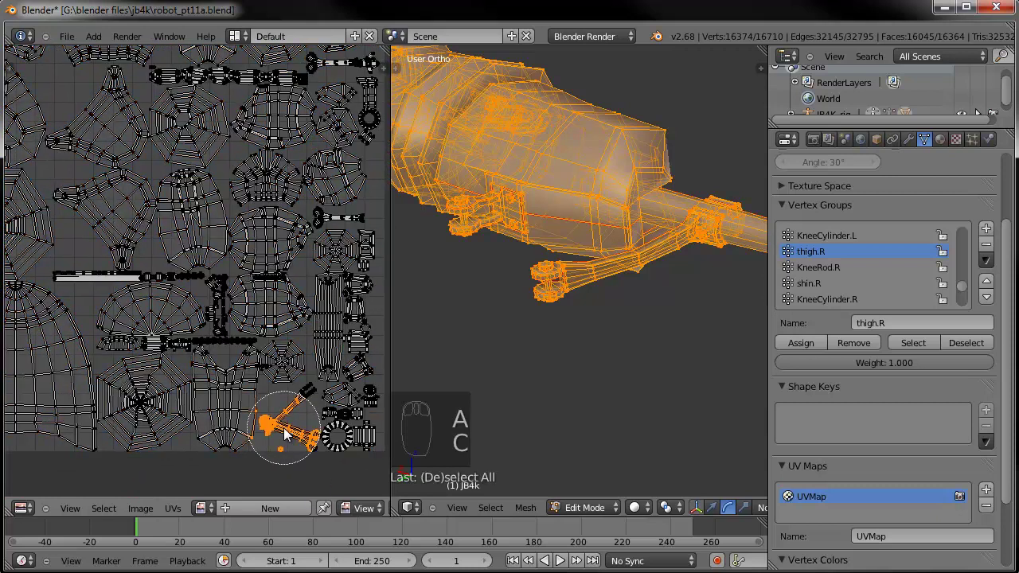
pyautogui.press('a')
pyautogui.press('c')
pyautogui.press('a')
# Circle-select the curved linkage and its arm bracket on the mesh and examine their UV island for overlaps.
pyautogui.press('c')
pyautogui.click(708, 231)
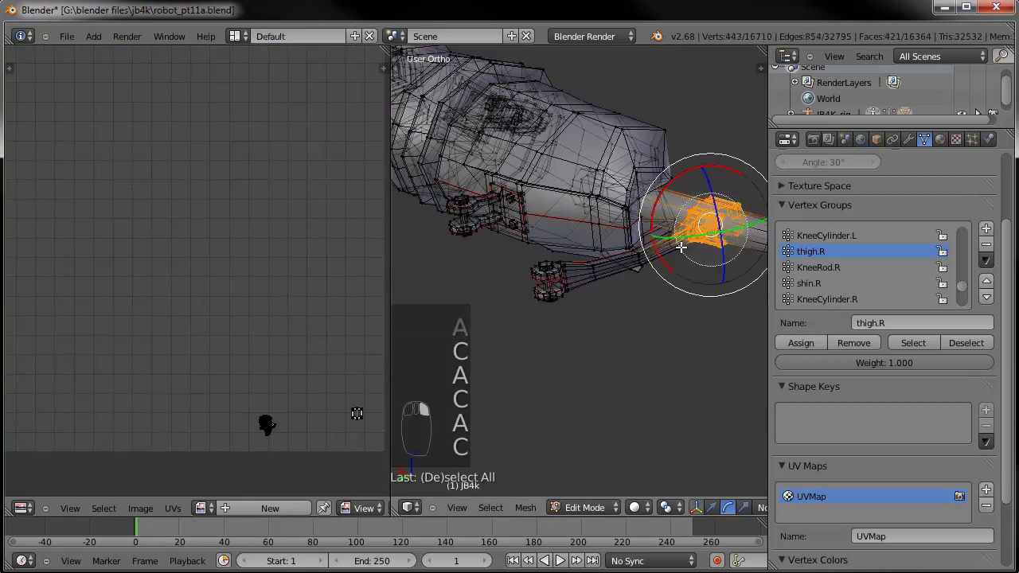
pyautogui.moveTo(708, 234); pyautogui.dragTo(528, 282)
pyautogui.rightClick(575, 283)
pyautogui.moveTo(348, 376); pyautogui.dragTo(316, 296, button='middle')
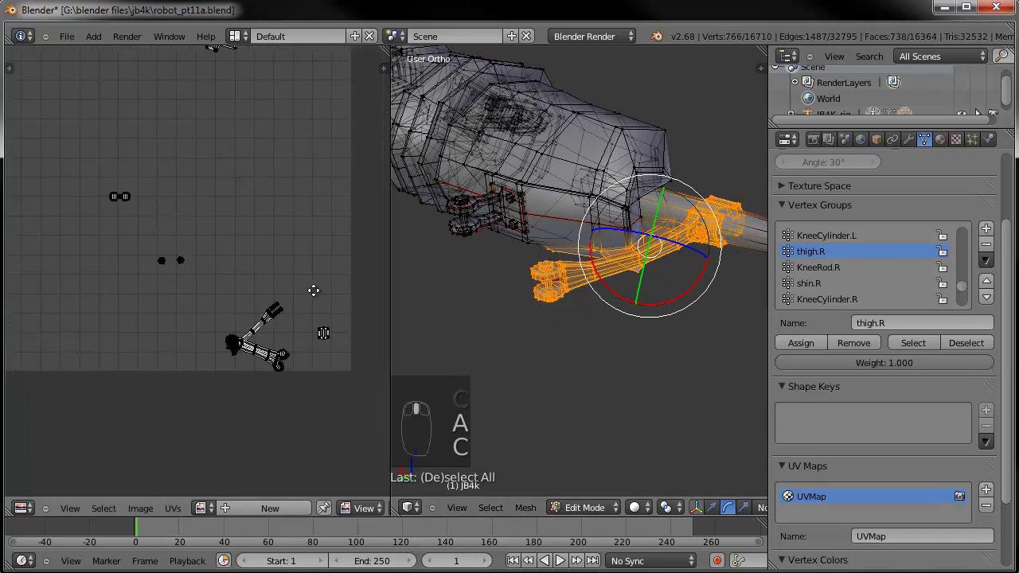
pyautogui.scroll(5, 307, 310)
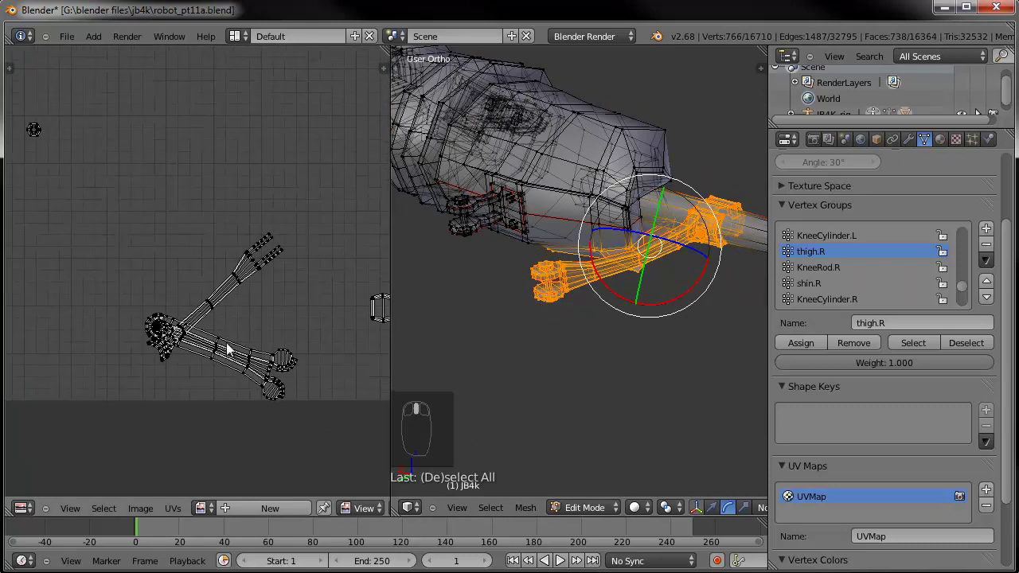
pyautogui.scroll(3, 226, 348)
pyautogui.scroll(-2, 226, 349)
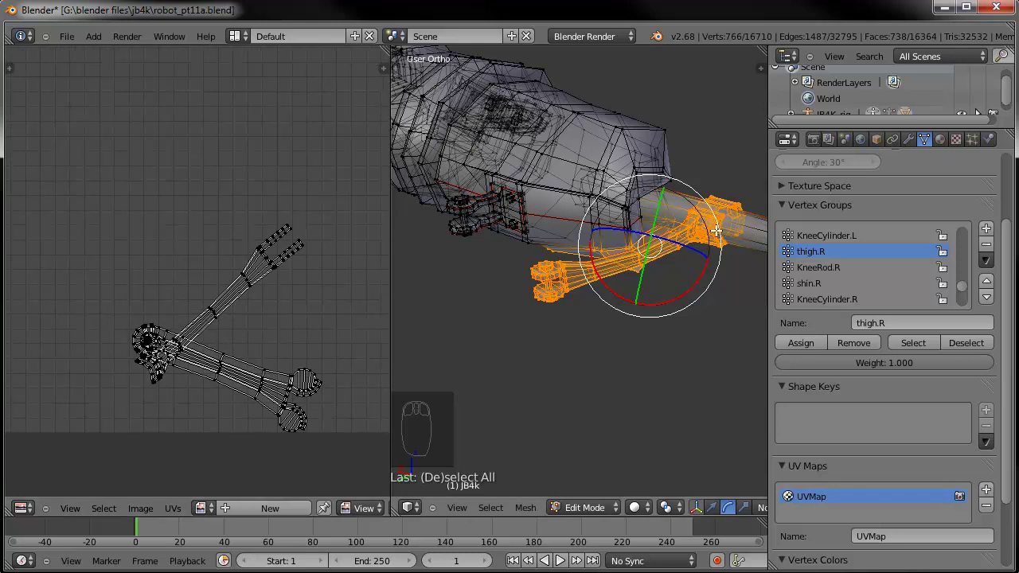
# Switch to edge selection and mark seams on two short corner edges of the linkage's arm bracket.
pyautogui.keyDown('shift'); pyautogui.moveTo(699, 217); pyautogui.dragTo(563, 231, button='middle'); pyautogui.keyUp('shift')
pyautogui.press('a')
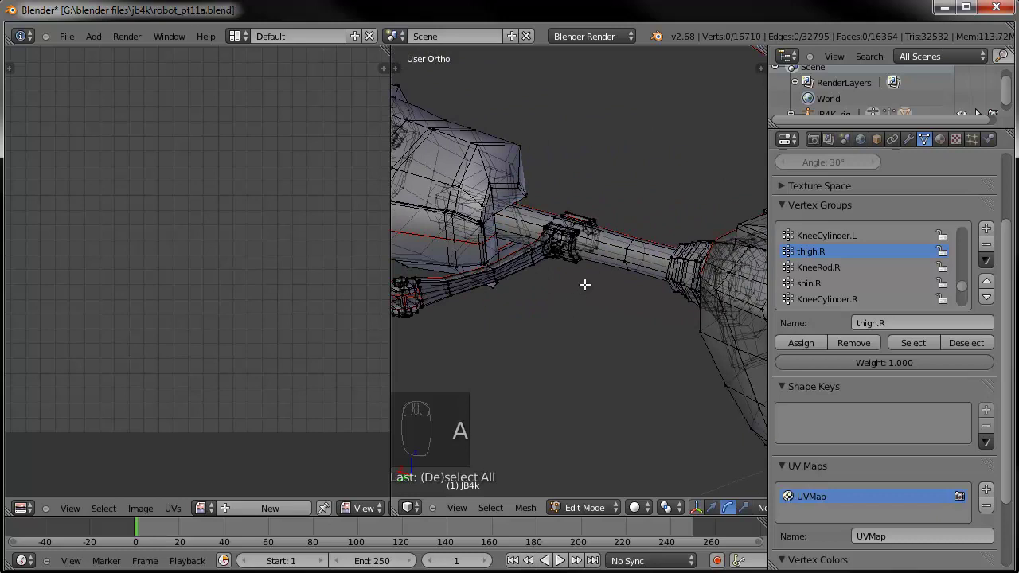
pyautogui.scroll(3, 580, 286)
pyautogui.hotkey('ctrl', 'Up')
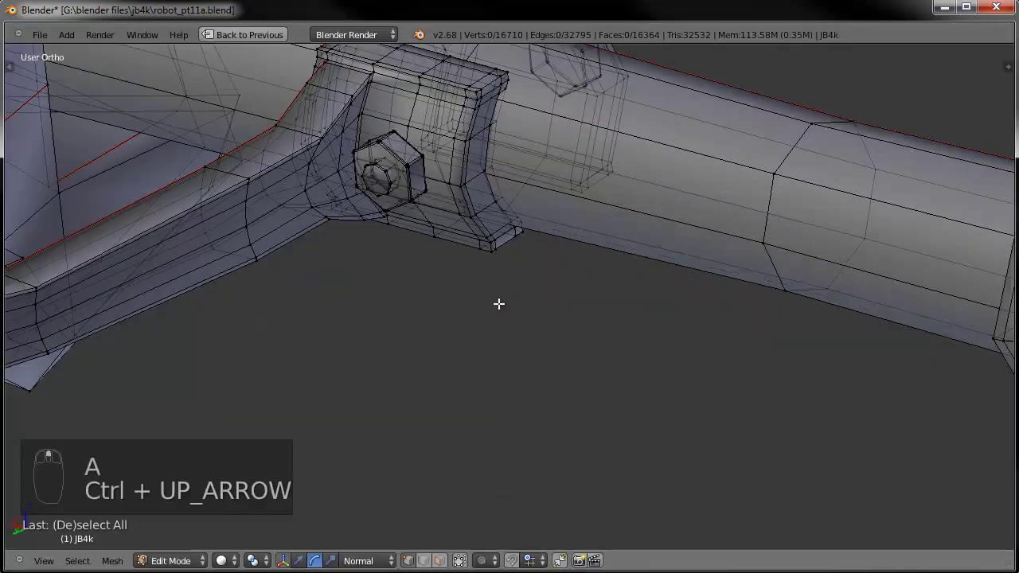
pyautogui.moveTo(504, 284); pyautogui.dragTo(444, 354, button='middle')
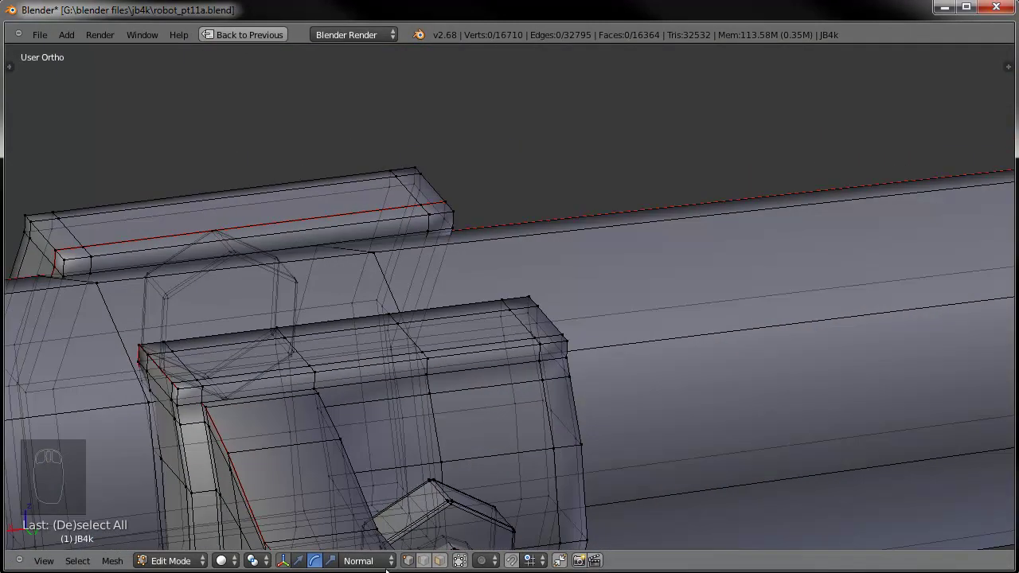
pyautogui.rightClick(182, 395)
pyautogui.keyDown('shift'); pyautogui.rightClick(191, 405); pyautogui.keyUp('shift')
pyautogui.hotkey('ctrl', 'e')
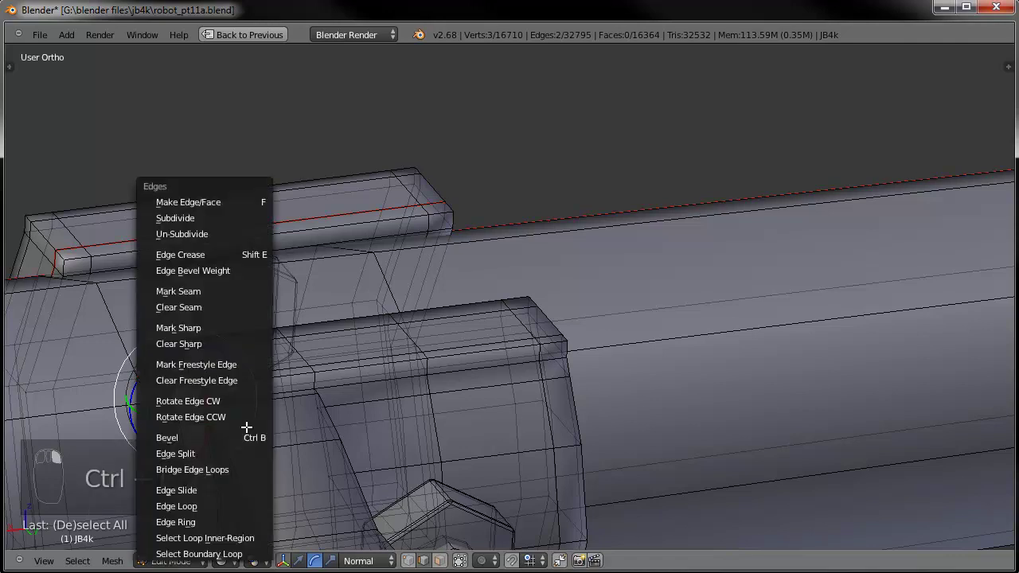
pyautogui.click(178, 292)
pyautogui.press('a')
# Mark matching seams on two short corner edges of the opposite arm's linkage bracket and clear the selection.
pyautogui.moveTo(199, 334); pyautogui.dragTo(417, 379, button='middle')
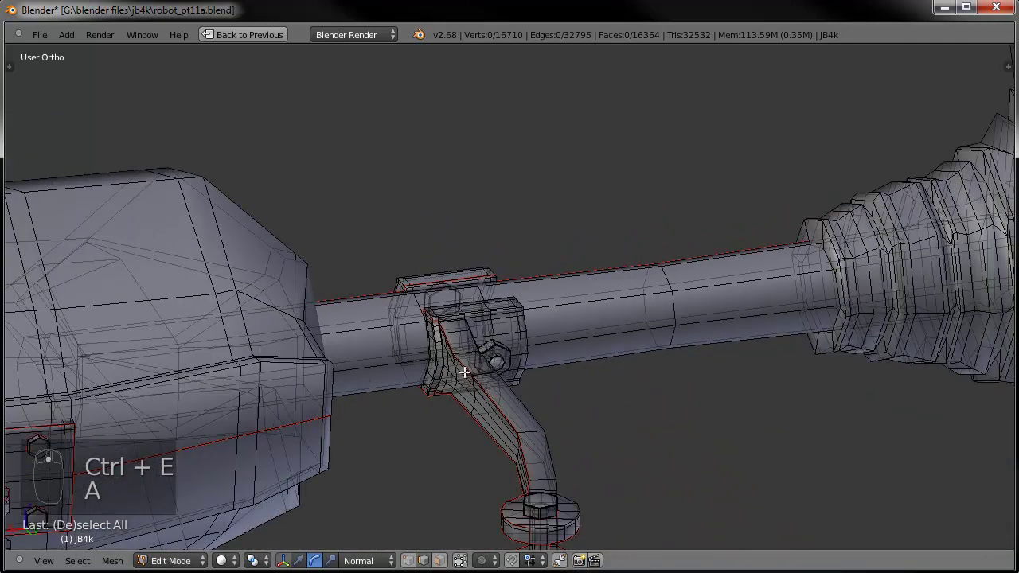
pyautogui.scroll(-5, 429, 379)
pyautogui.keyDown('shift'); pyautogui.moveTo(753, 343); pyautogui.dragTo(321, 355, button='middle'); pyautogui.keyUp('shift')
pyautogui.scroll(3, 523, 342)
pyautogui.moveTo(697, 288); pyautogui.dragTo(504, 262, button='middle')
pyautogui.rightClick(563, 192)
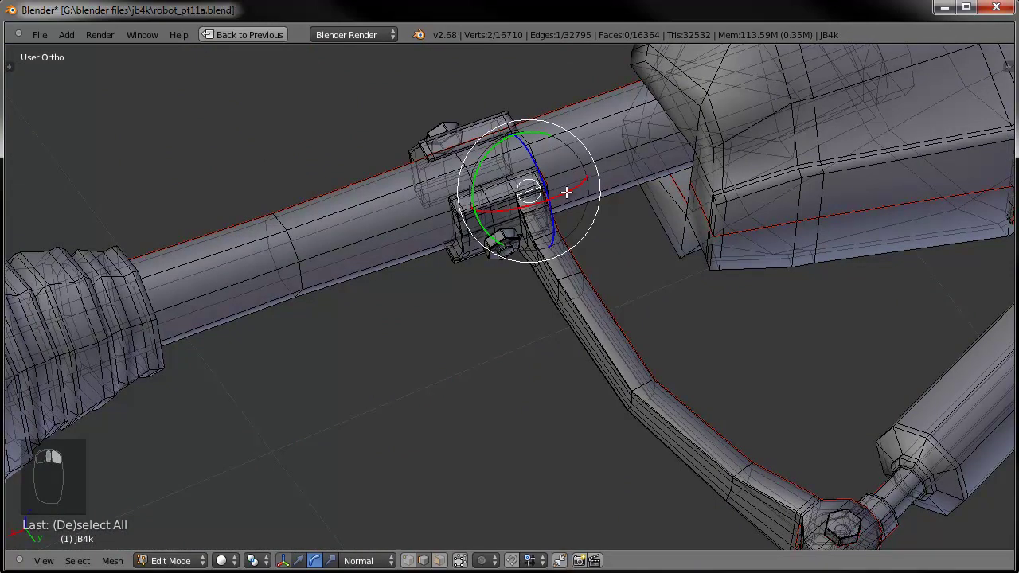
pyautogui.press('KP_Decimal')
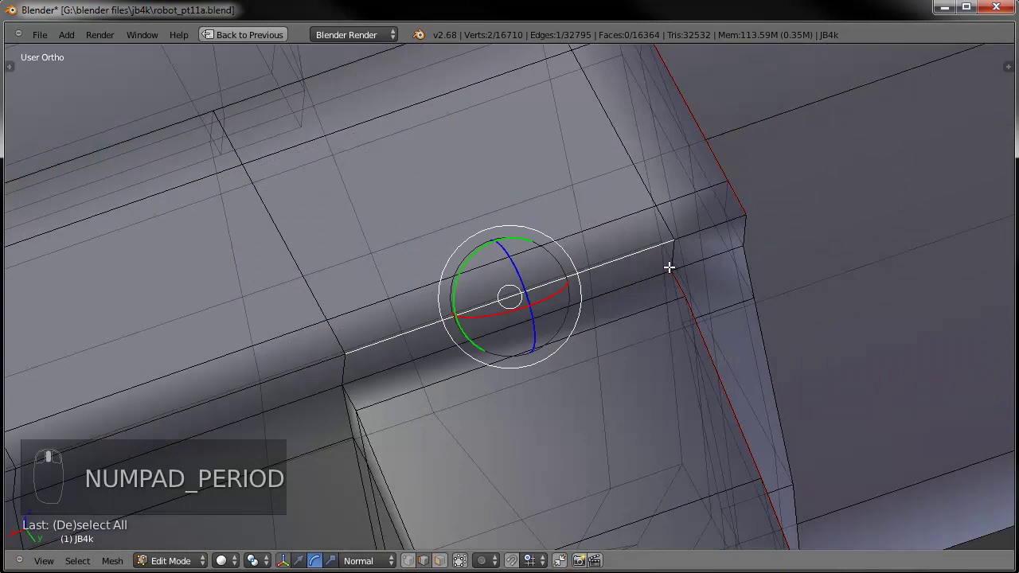
pyautogui.keyDown('shift'); pyautogui.click(696, 303); pyautogui.keyUp('shift')
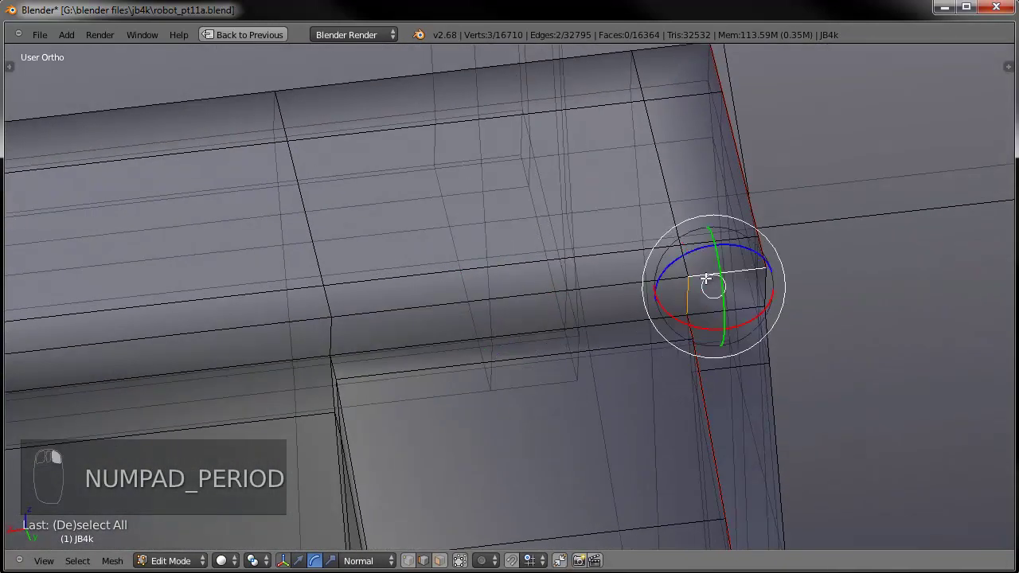
pyautogui.hotkey('ctrl', 'e')
pyautogui.click(724, 293)
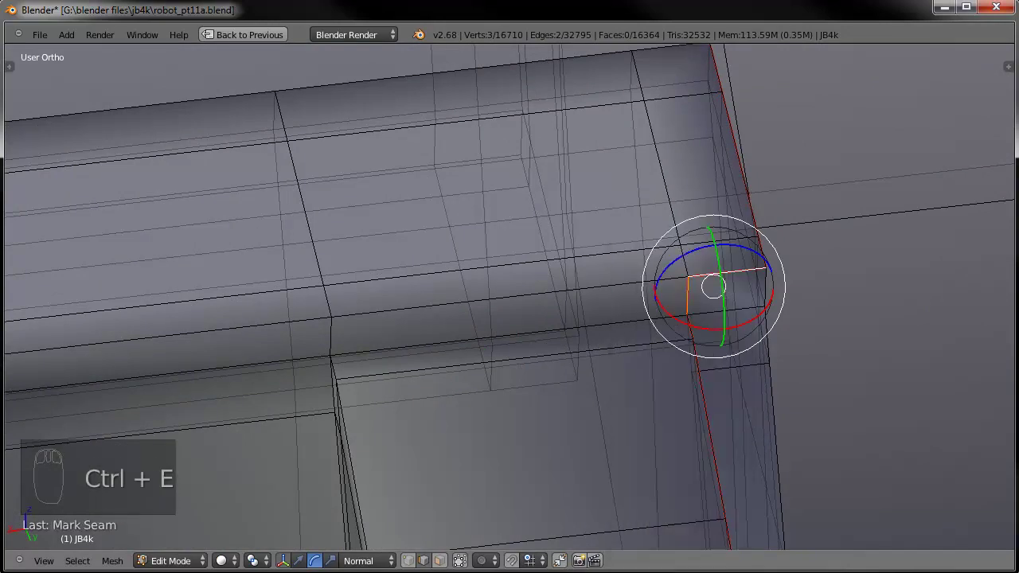
pyautogui.scroll(-6, 787, 169)
pyautogui.press('a')
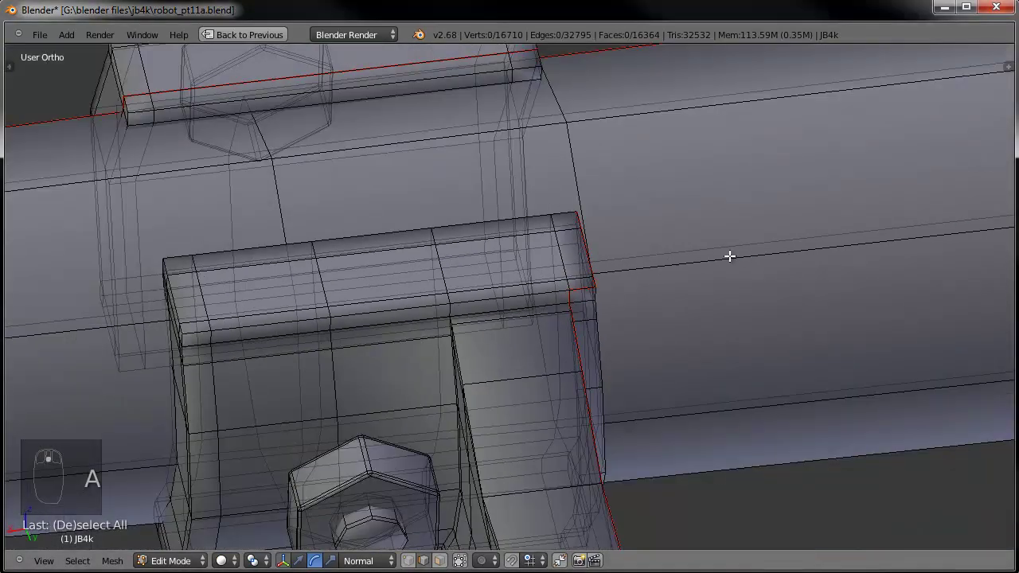
# Return to the split layout and select the robot's whole mesh so all its UV islands are displayed.
pyautogui.scroll(-3, 730, 256)
pyautogui.moveTo(727, 250); pyautogui.dragTo(623, 216, button='middle')
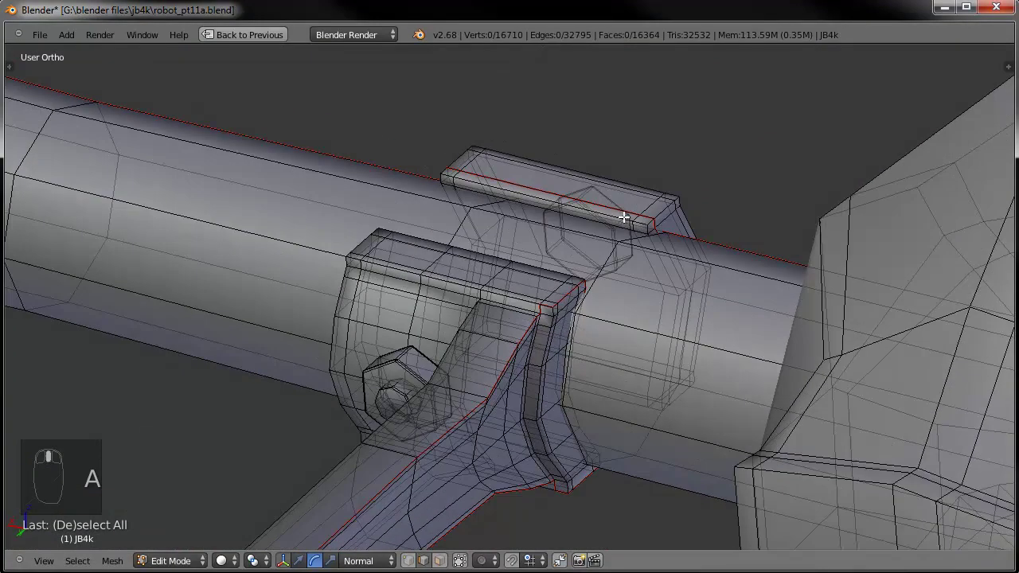
pyautogui.hotkey('ctrl', 'Down')
pyautogui.scroll(-4, 633, 253)
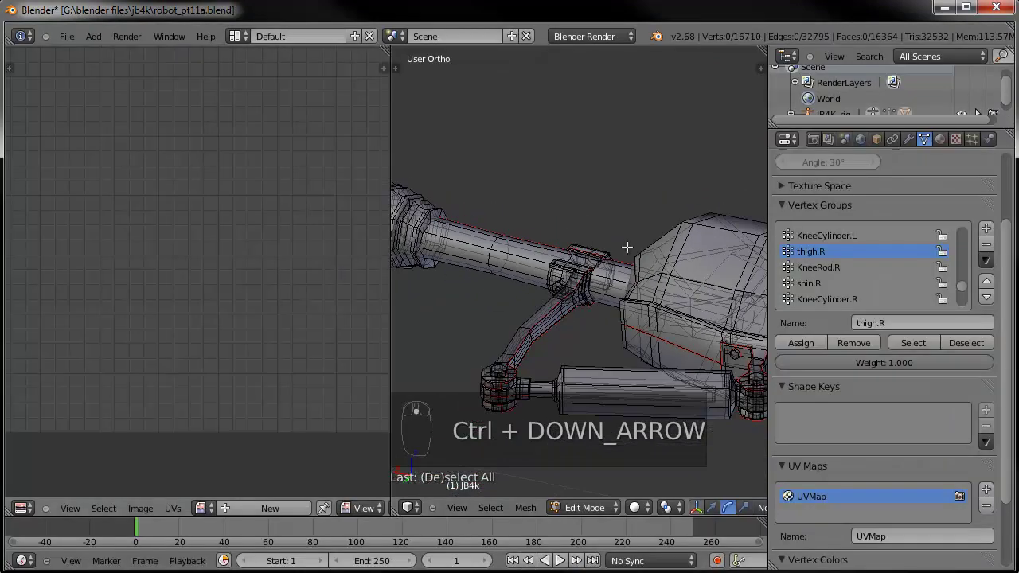
pyautogui.press('a')
pyautogui.scroll(-6, 199, 242)
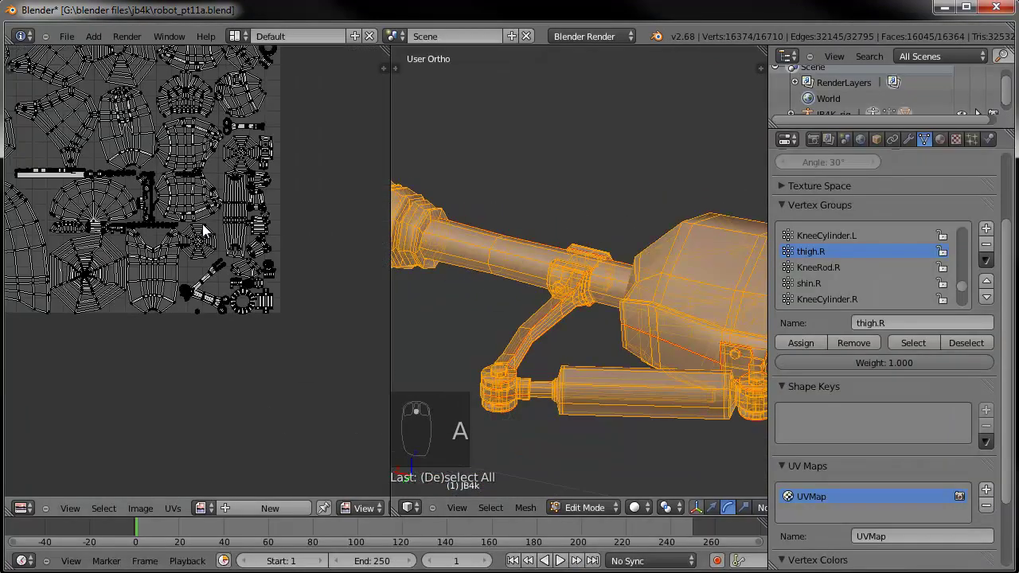
pyautogui.scroll(-4, 191, 247)
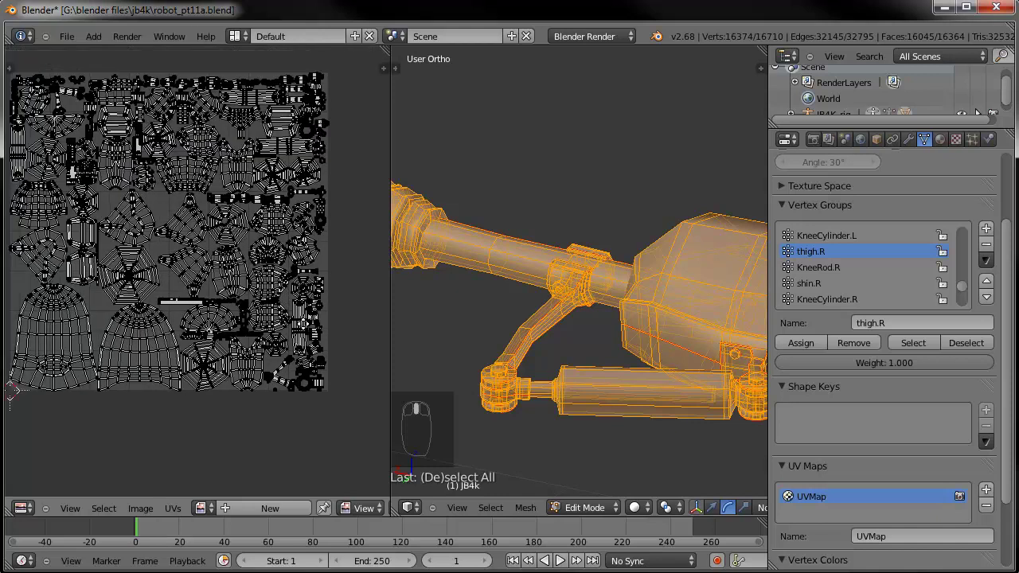
# Box-select all UV islands in the layout square, leaving out the stray square island beside it.
pyautogui.press('a')
pyautogui.keyDown('ctrl'); pyautogui.hscroll(-6, 60, 159); pyautogui.keyUp('ctrl')
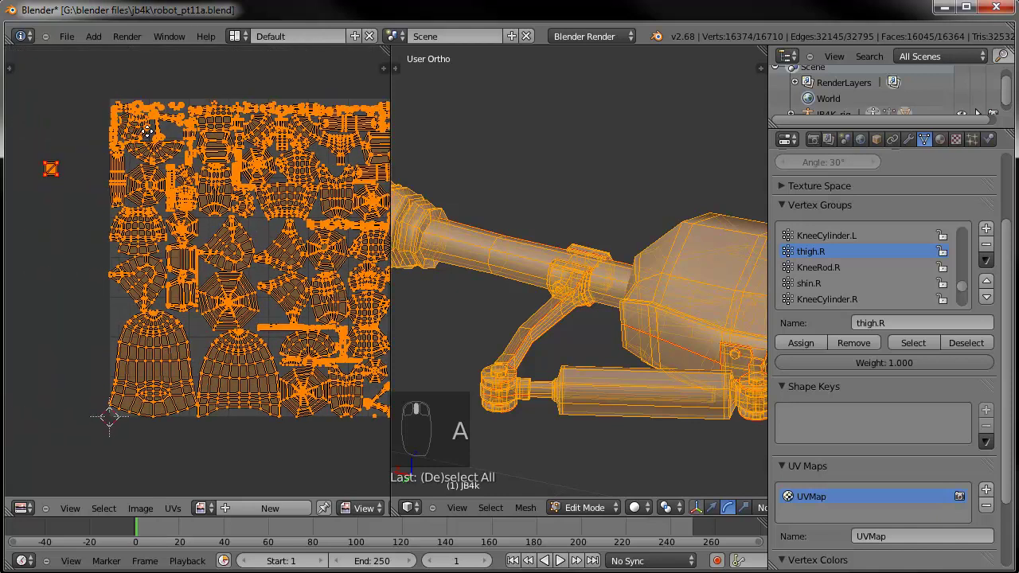
pyautogui.keyDown('ctrl'); pyautogui.hscroll(2, 42, 172); pyautogui.keyUp('ctrl')
pyautogui.press('a')
pyautogui.press('b')
pyautogui.moveTo(73, 66); pyautogui.dragTo(482, 464)
pyautogui.keyDown('ctrl'); pyautogui.hscroll(2, 295, 432); pyautogui.keyUp('ctrl')
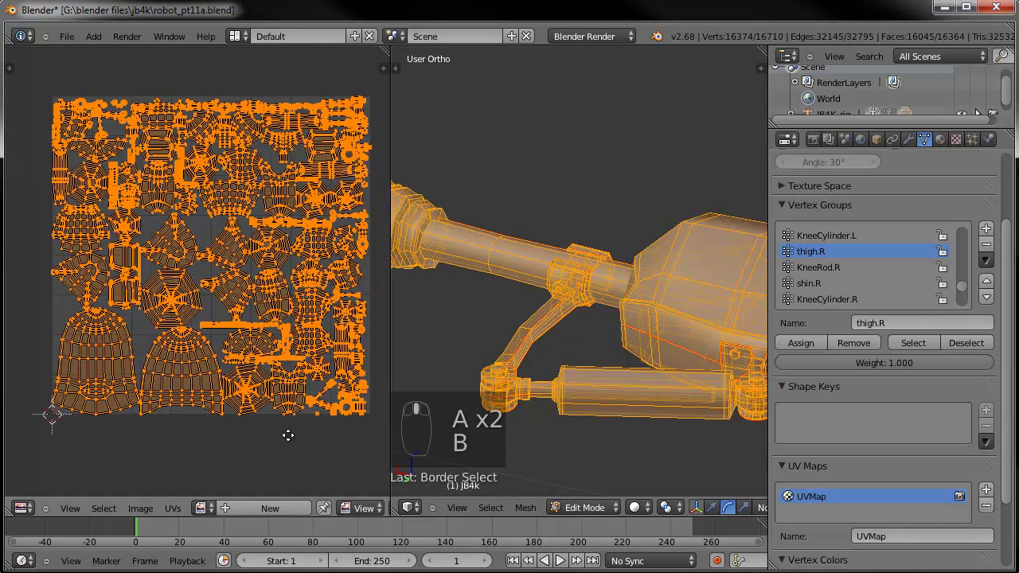
# Unwrap the selected UV islands again and maximize the UV editor.
pyautogui.click(173, 509)
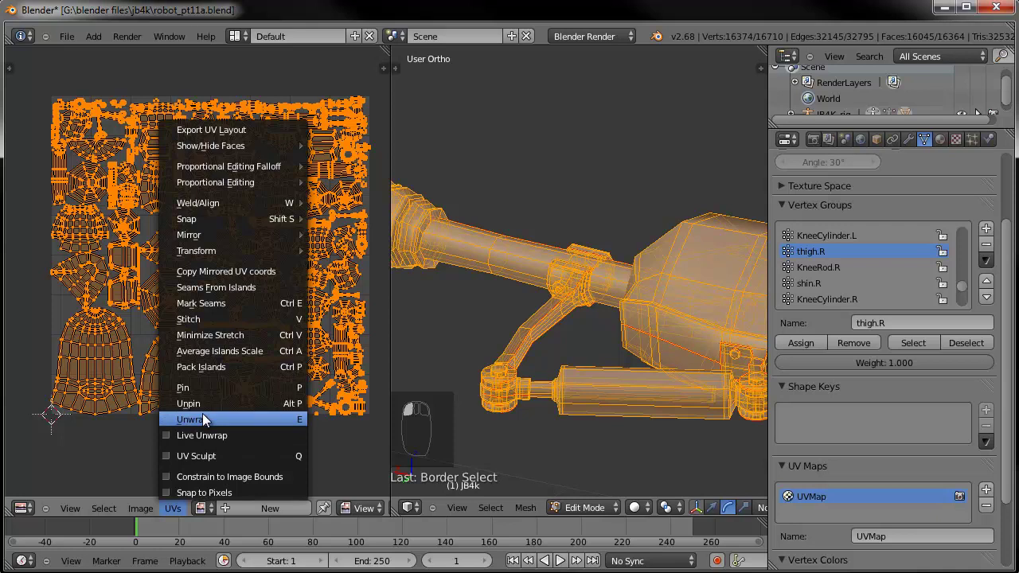
pyautogui.click(202, 420)
pyautogui.scroll(2, 204, 410)
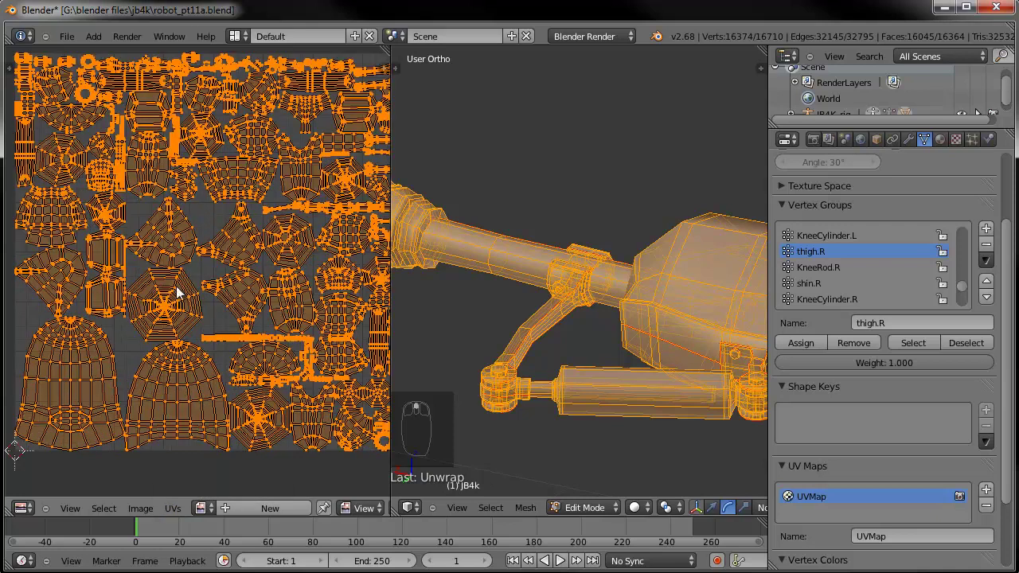
pyautogui.moveTo(191, 307); pyautogui.dragTo(223, 404, button='middle')
pyautogui.scroll(1, 223, 406)
pyautogui.moveTo(193, 302); pyautogui.dragTo(213, 333, button='middle')
pyautogui.hotkey('ctrl', 'Up')
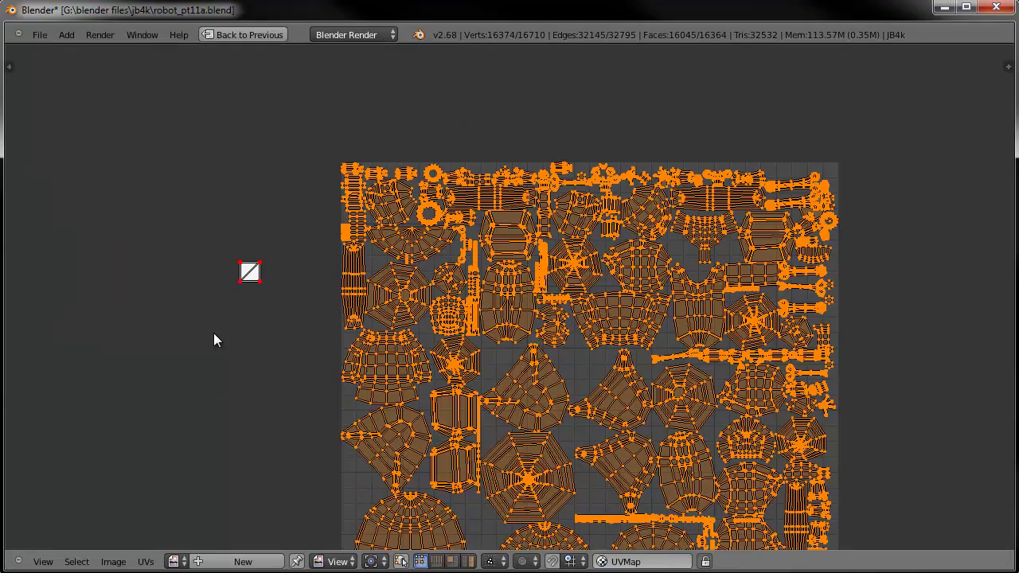
pyautogui.scroll(4, 522, 400)
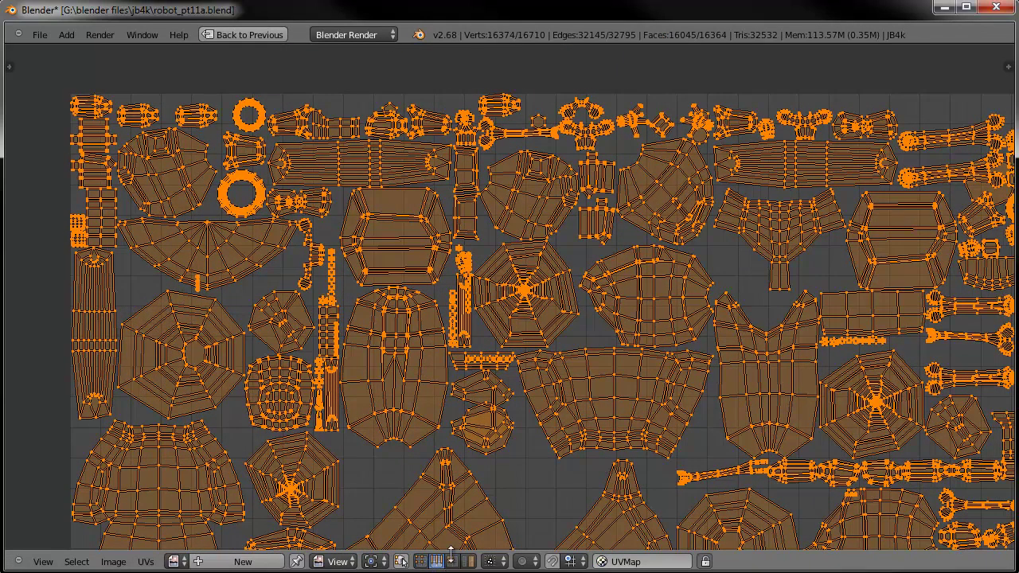
# Set UV selection to edge mode, and leave and re-enter Edit Mode to refresh the layout.
pyautogui.click(437, 562)
pyautogui.press('Tab')
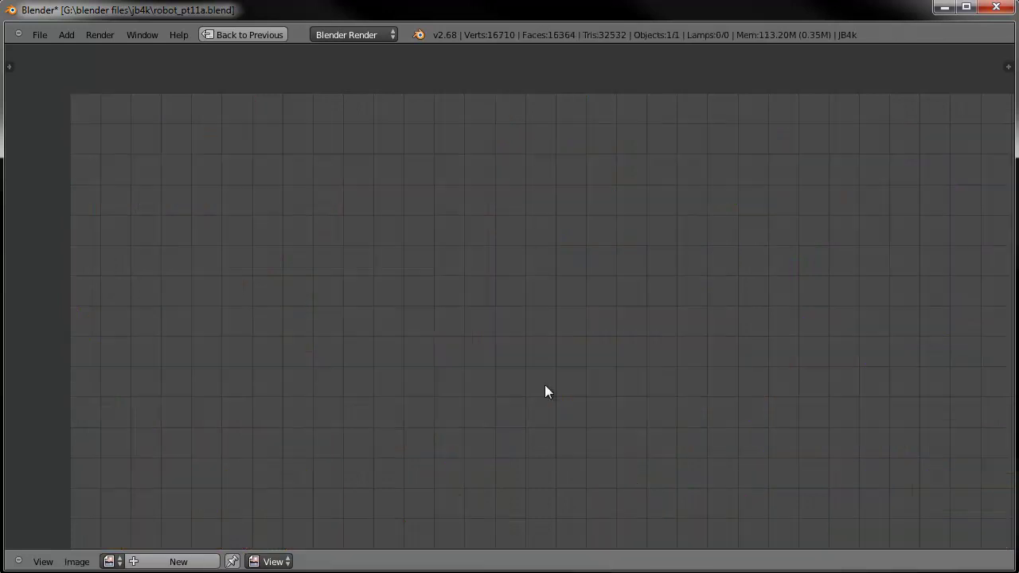
pyautogui.scroll(-4, 545, 386)
pyautogui.press('Tab')
pyautogui.moveTo(602, 435); pyautogui.dragTo(525, 302, button='middle')
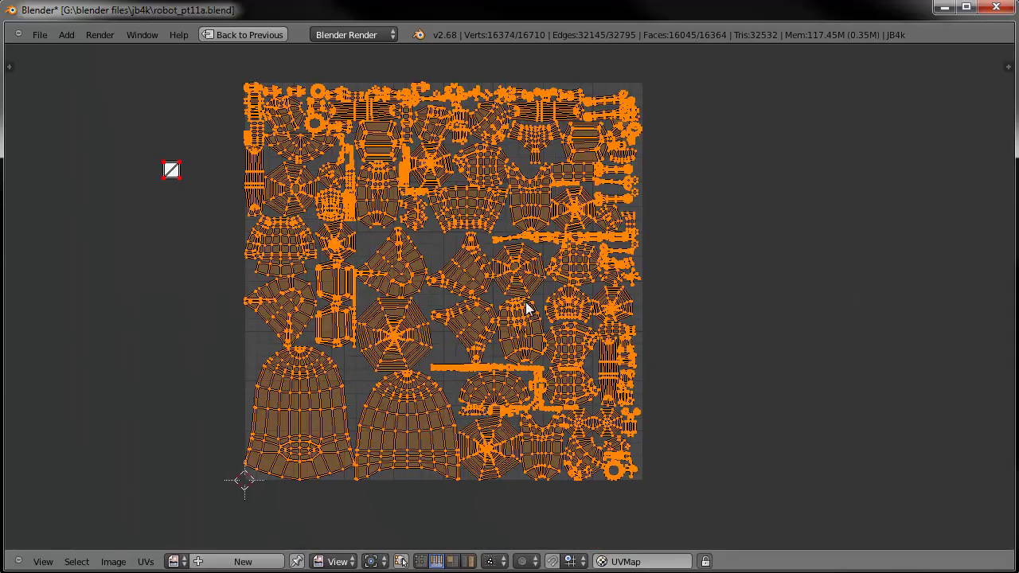
# Examine the maximized UV layout closely for islands that overlap each other.
pyautogui.hotkey('ctrl', 'Down')
pyautogui.scroll(-5, 526, 507)
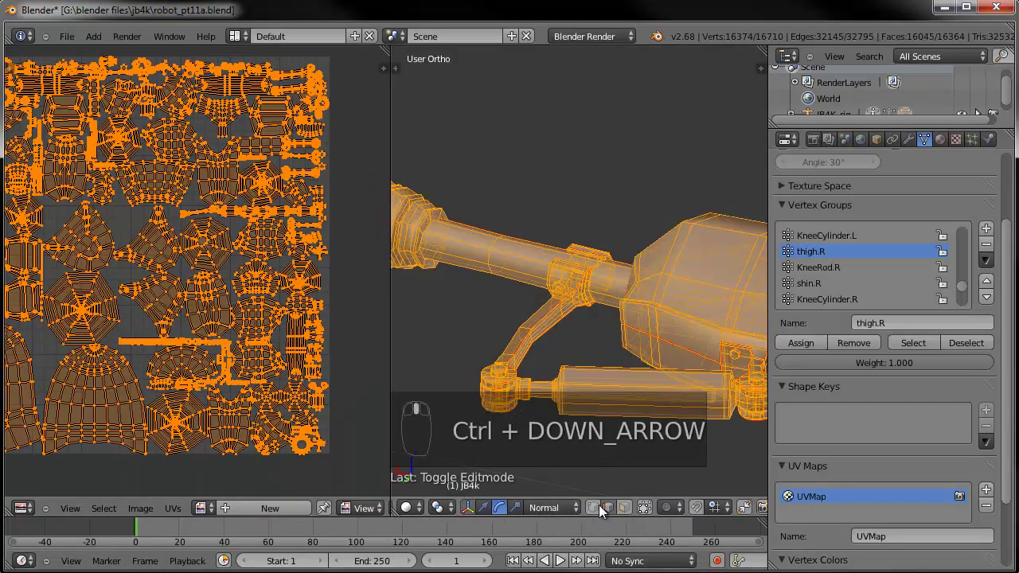
pyautogui.hotkey('ctrl', 'Up')
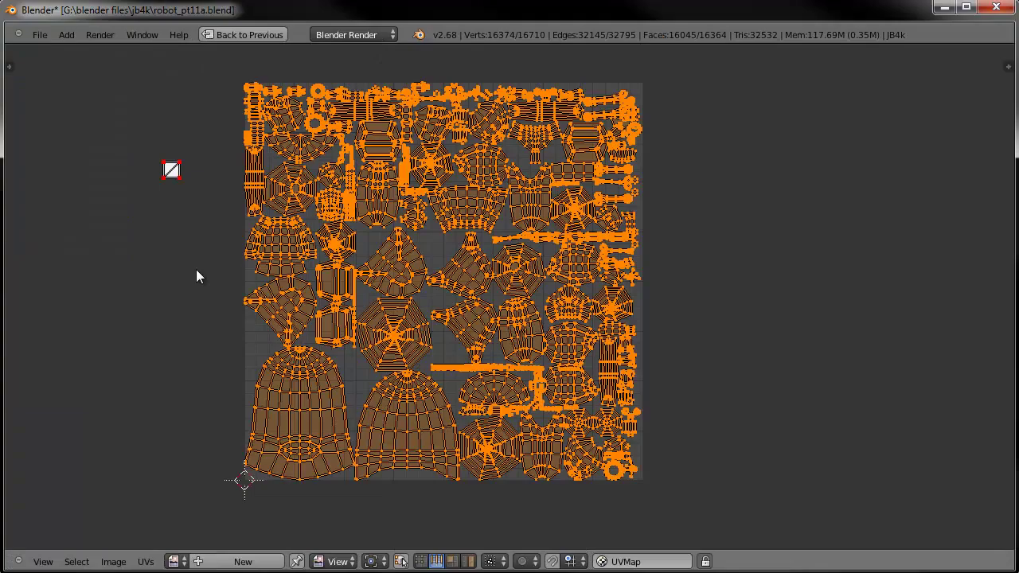
pyautogui.scroll(2, 398, 354)
pyautogui.scroll(1, 532, 427)
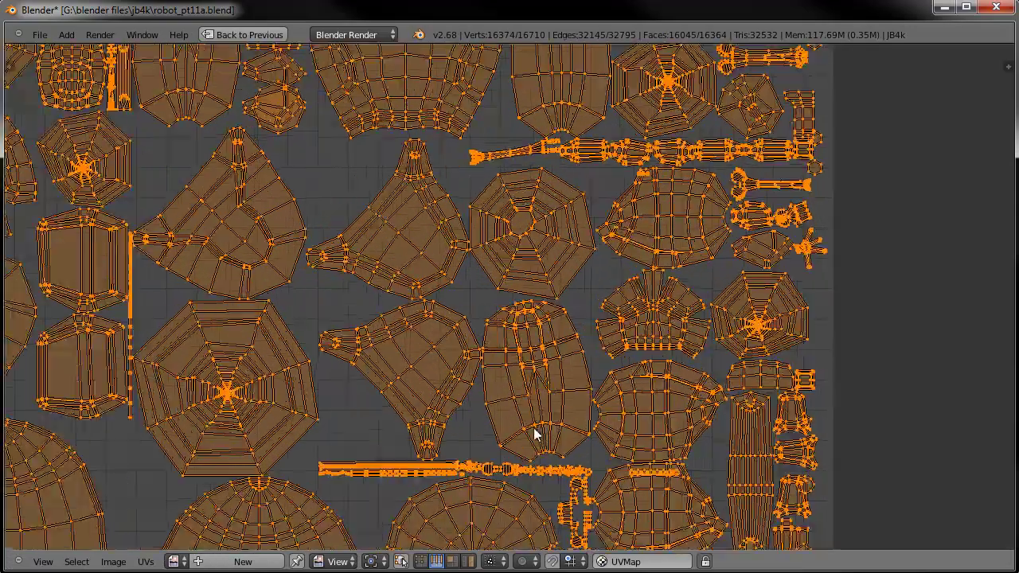
pyautogui.scroll(1, 526, 287)
pyautogui.moveTo(526, 287); pyautogui.dragTo(509, 178, button='middle')
pyautogui.moveTo(559, 412); pyautogui.dragTo(455, 434, button='middle')
pyautogui.moveTo(545, 211); pyautogui.dragTo(550, 418, button='middle')
pyautogui.scroll(2, 539, 282)
pyautogui.moveTo(539, 282); pyautogui.dragTo(567, 401, button='middle')
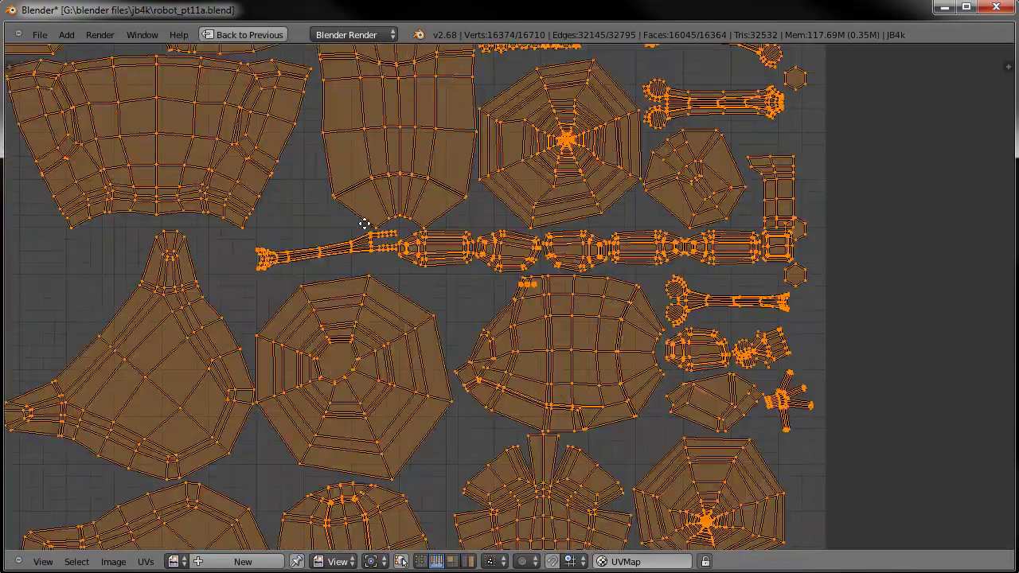
pyautogui.moveTo(358, 220); pyautogui.dragTo(426, 418, button='middle')
pyautogui.scroll(-4, 436, 351)
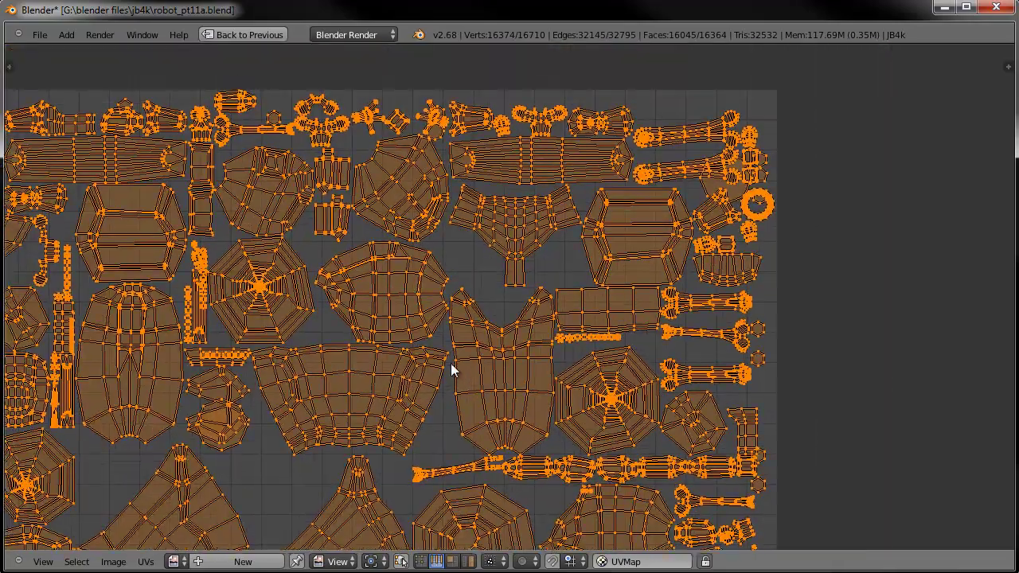
pyautogui.scroll(4, 701, 253)
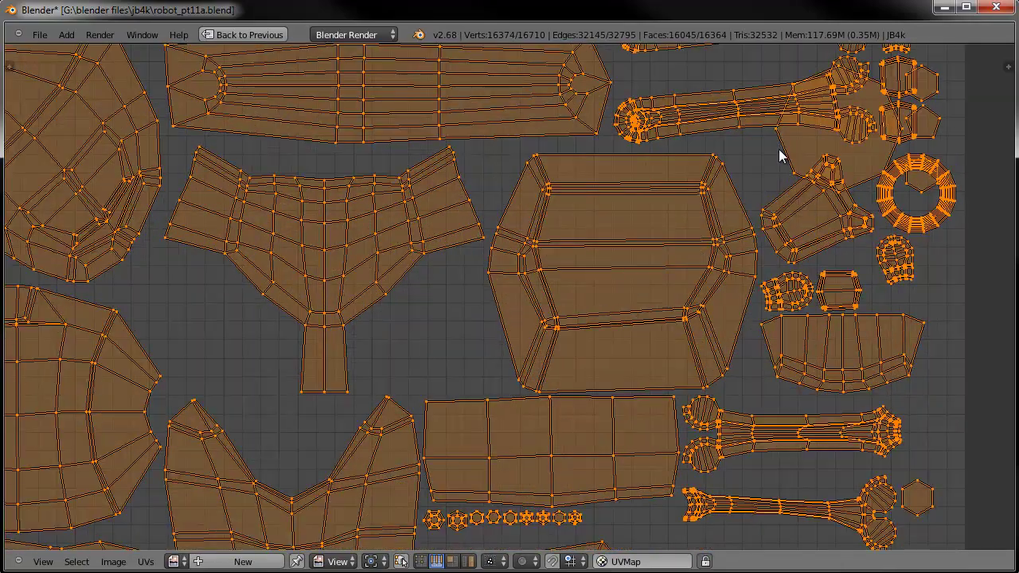
pyautogui.scroll(-4, 643, 273)
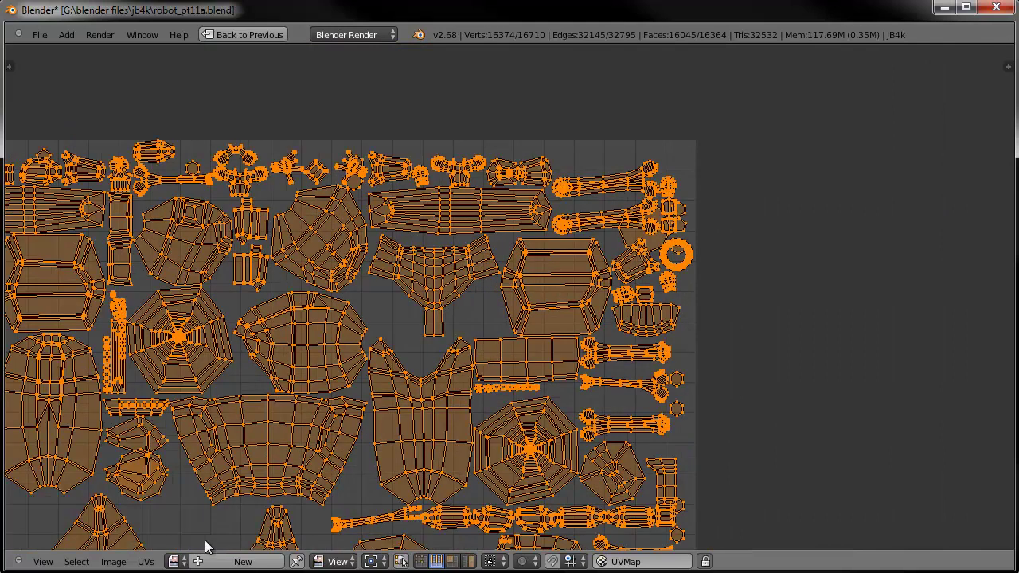
# Pack the selected UV islands and inspect the repacked layout for overlaps.
pyautogui.click(145, 562)
pyautogui.click(185, 417)
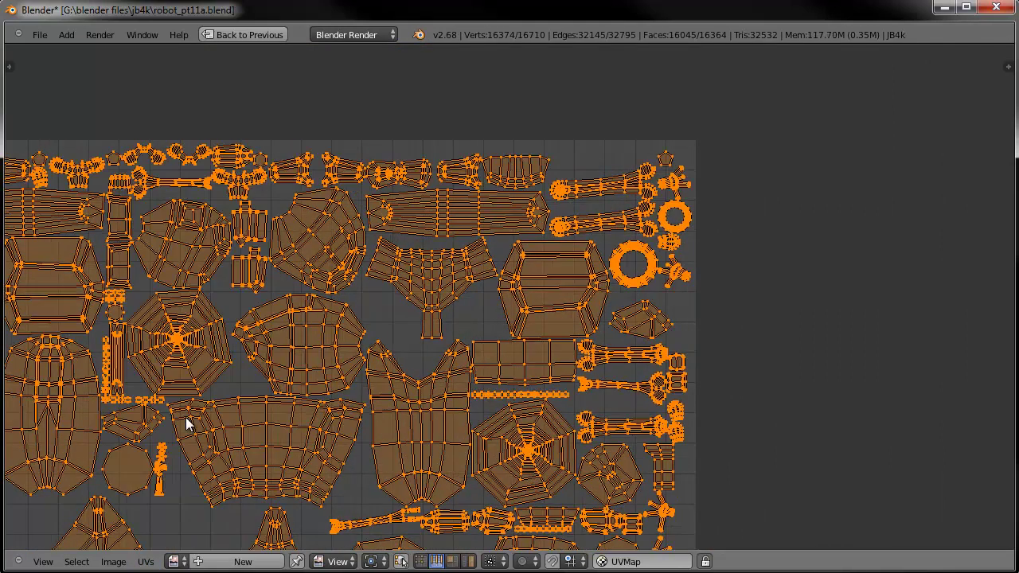
pyautogui.scroll(2, 334, 390)
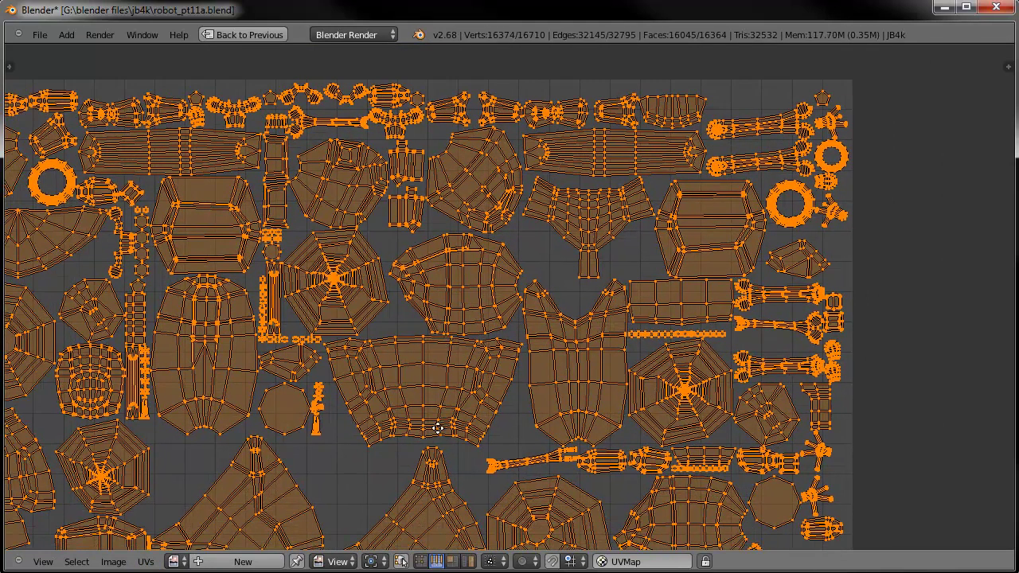
pyautogui.scroll(2, 429, 437)
pyautogui.scroll(5, 429, 437)
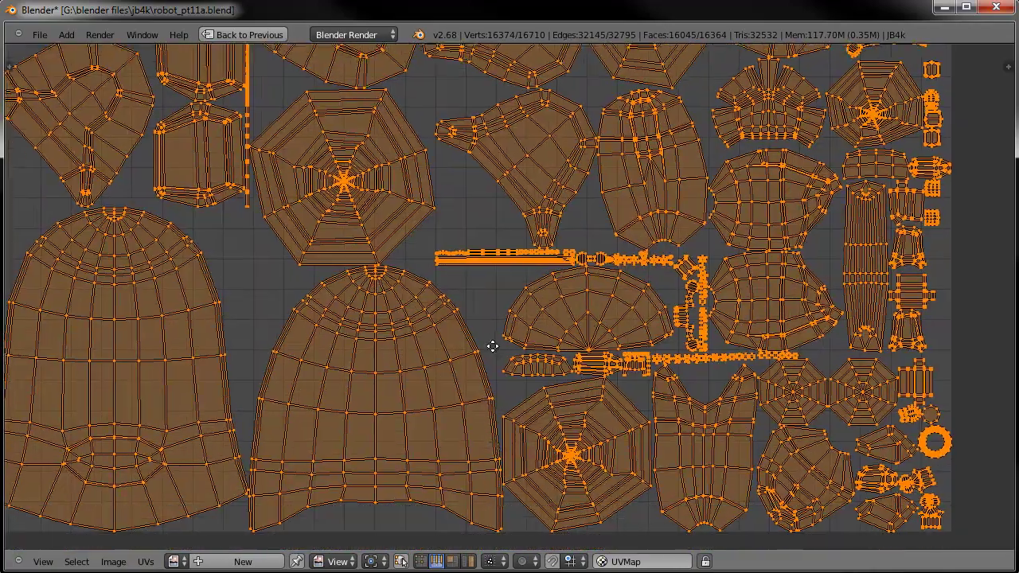
pyautogui.moveTo(493, 346); pyautogui.dragTo(557, 539, button='middle')
pyautogui.moveTo(385, 238); pyautogui.dragTo(424, 482, button='middle')
pyautogui.scroll(-3, 388, 470)
pyautogui.scroll(3, 387, 480)
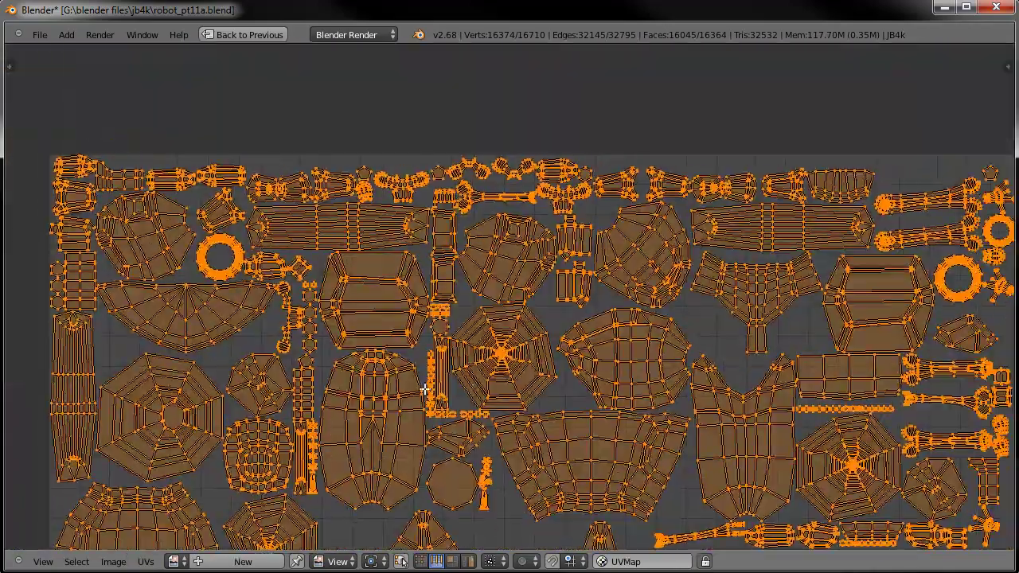
pyautogui.moveTo(416, 389); pyautogui.dragTo(437, 315, button='middle')
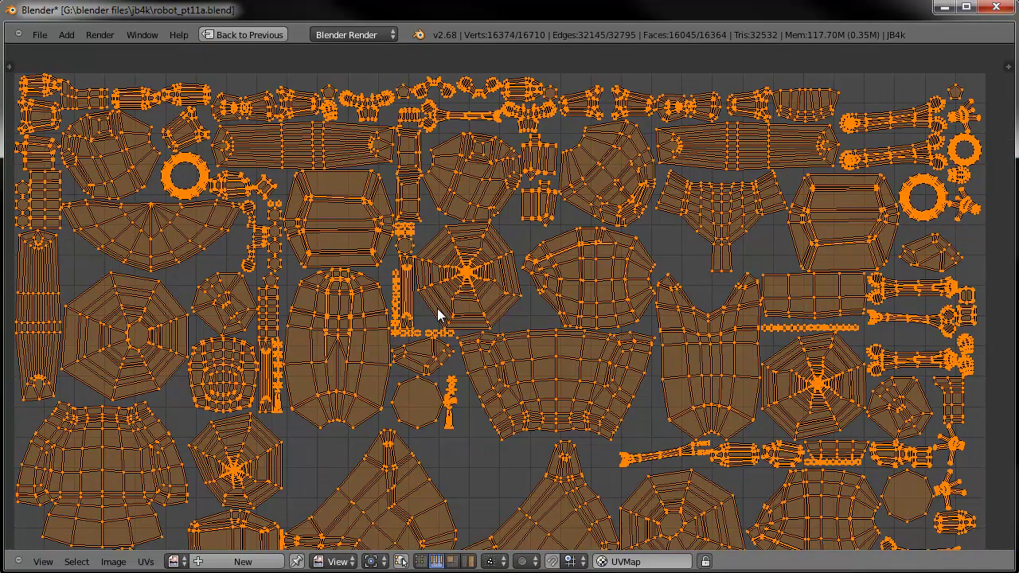
# Return to the split layout, deselect the whole mesh and switch to Object Mode.
pyautogui.hotkey('ctrl', 'Down')
pyautogui.press('a')
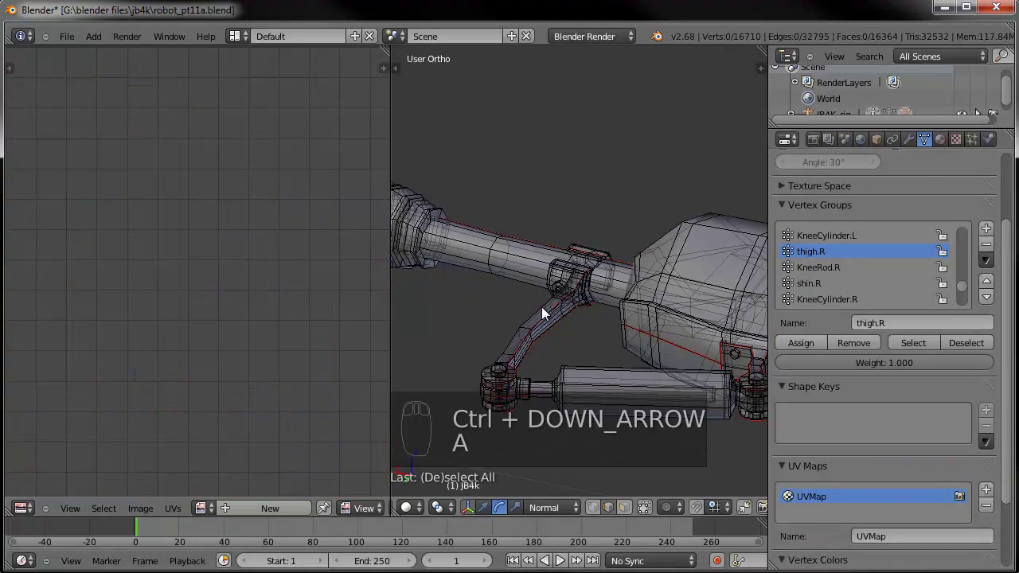
pyautogui.press('Tab')
pyautogui.scroll(-4, 541, 307)
pyautogui.moveTo(546, 332); pyautogui.dragTo(472, 312, button='middle')
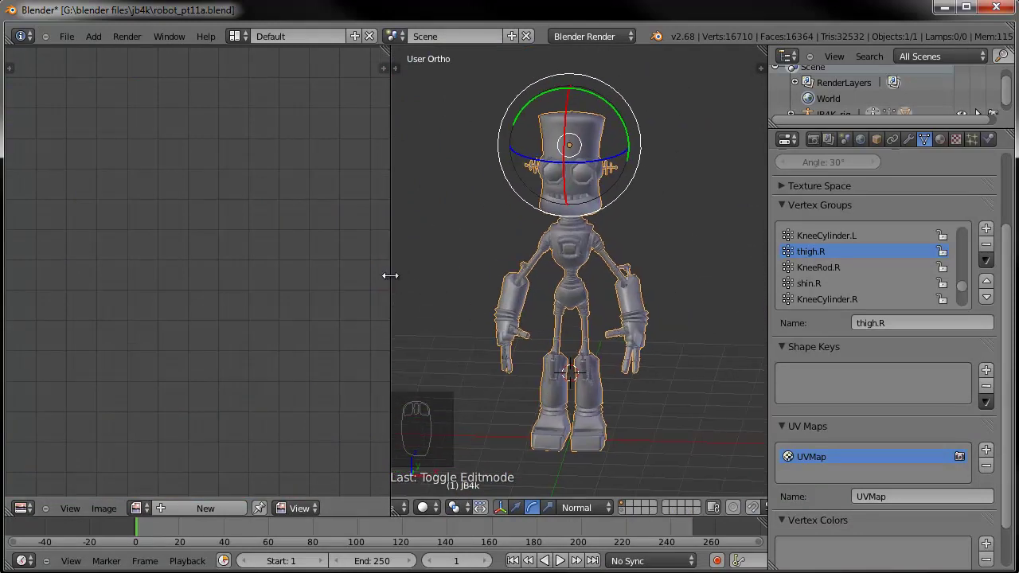
# Widen the 3D view slightly and open the robot's modifier settings.
pyautogui.moveTo(390, 278); pyautogui.dragTo(361, 274)
pyautogui.scroll(-3, 250, 371)
pyautogui.scroll(-4, 586, 280)
pyautogui.scroll(4, 582, 290)
pyautogui.moveTo(621, 274); pyautogui.dragTo(587, 337, button='middle')
pyautogui.moveTo(587, 296); pyautogui.dragTo(593, 317, button='middle')
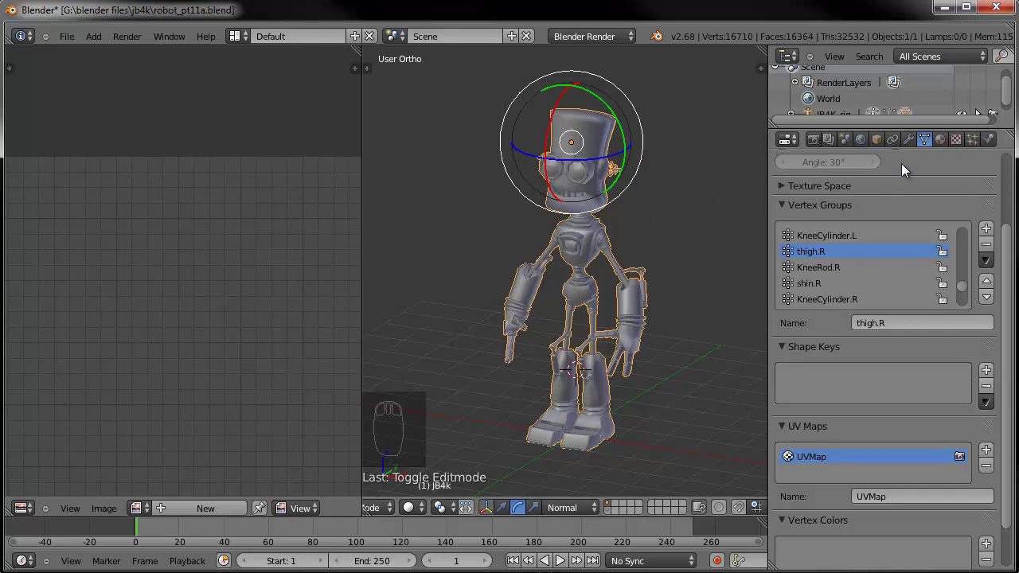
pyautogui.click(910, 140)
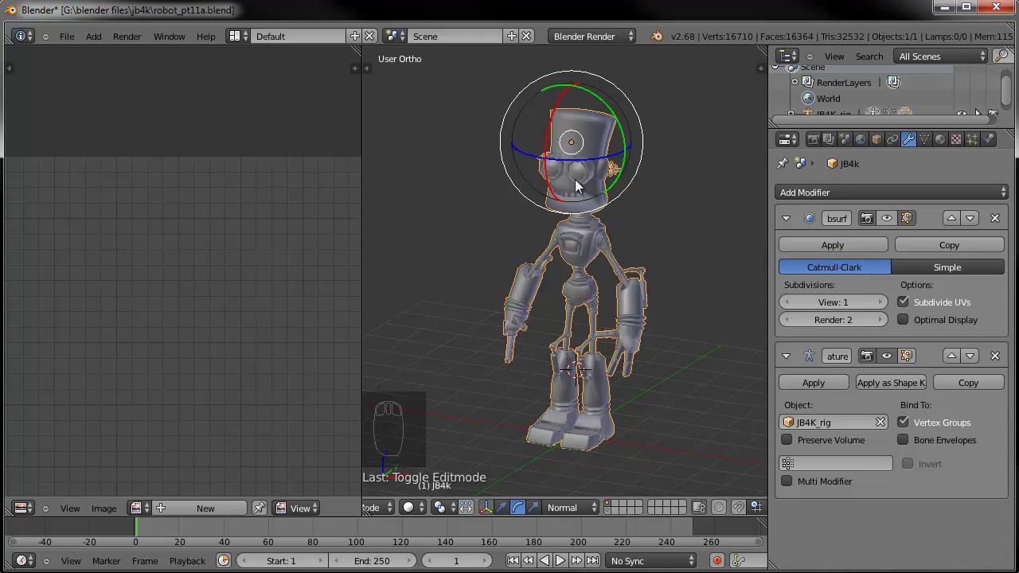
# Look over the finished robot from several angles and save the project over robot_pt11a.blend.
pyautogui.moveTo(542, 248)
pyautogui.mouseDown(button='middle')
pyautogui.moveTo(583, 243)
pyautogui.moveTo(534, 246)
pyautogui.mouseUp(button='middle')
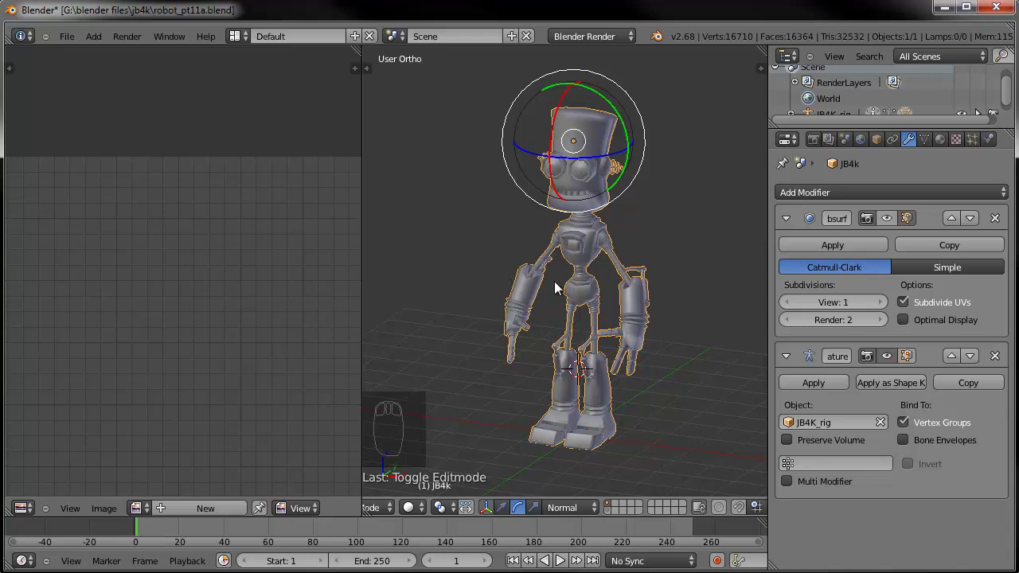
pyautogui.scroll(7, 533, 295)
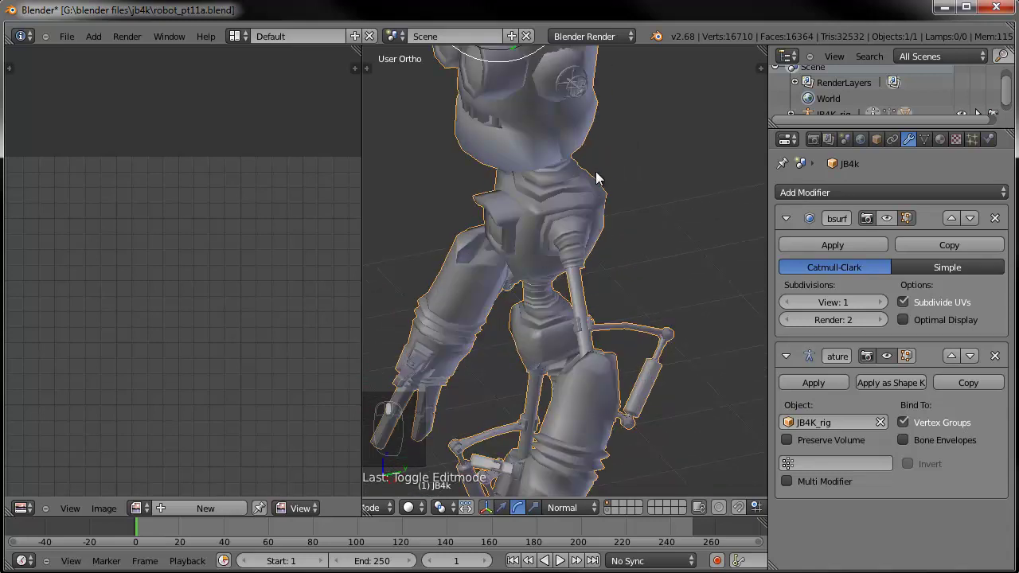
pyautogui.scroll(-5, 555, 293)
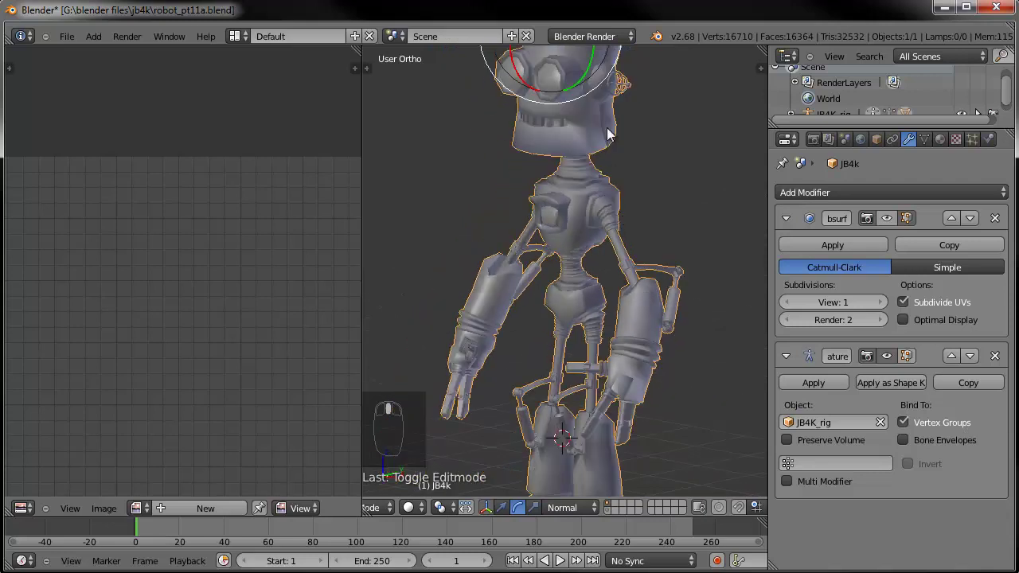
pyautogui.moveTo(603, 163)
pyautogui.keyDown('shift'); pyautogui.mouseDown(button='middle')
pyautogui.moveTo(608, 280)
pyautogui.moveTo(583, 158)
pyautogui.mouseUp(button='middle'); pyautogui.keyUp('shift')
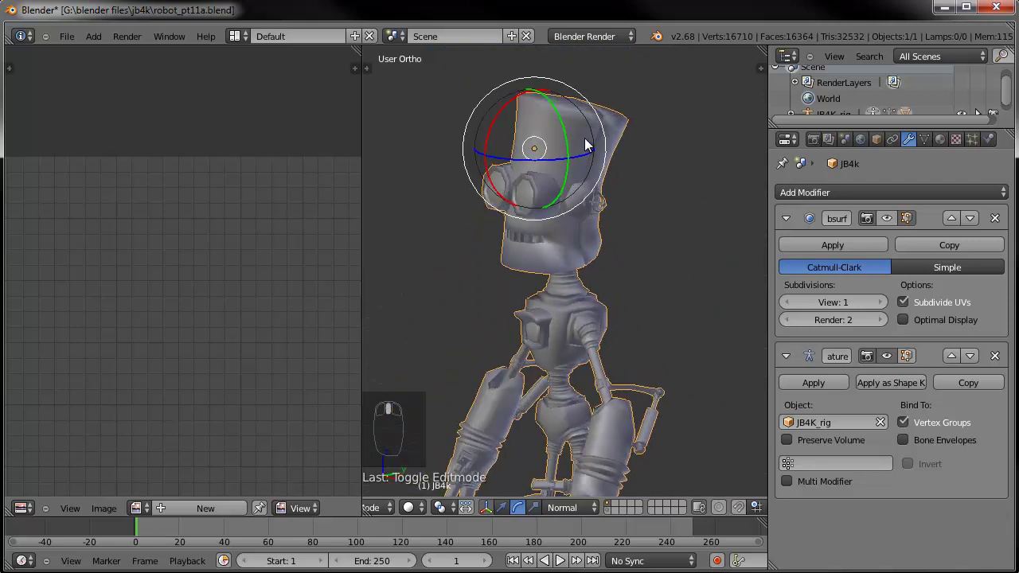
pyautogui.keyDown('shift'); pyautogui.moveTo(526, 368); pyautogui.dragTo(585, 285, button='middle'); pyautogui.keyUp('shift')
pyautogui.scroll(-2, 594, 251)
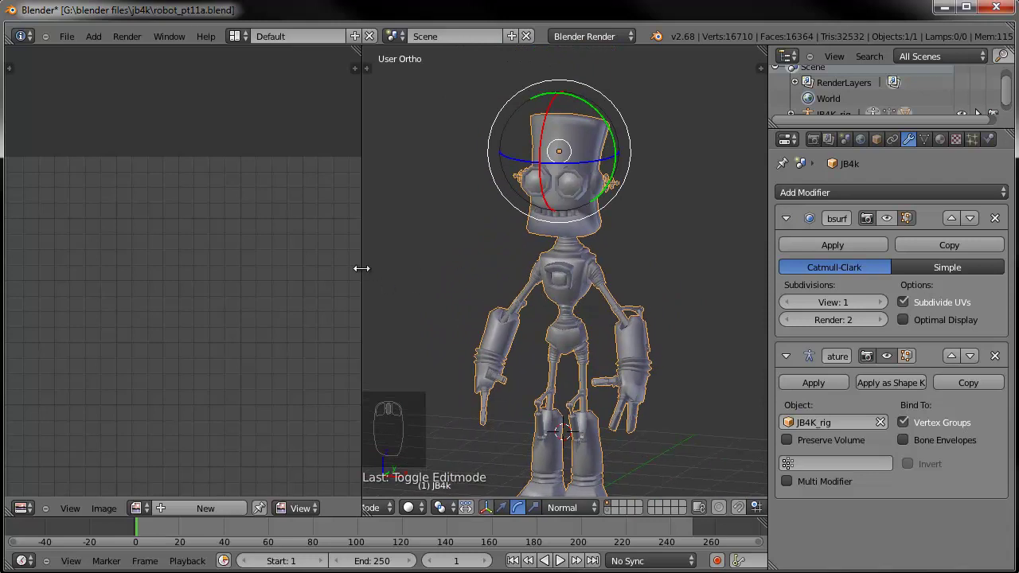
pyautogui.hotkey('ctrl', 's')
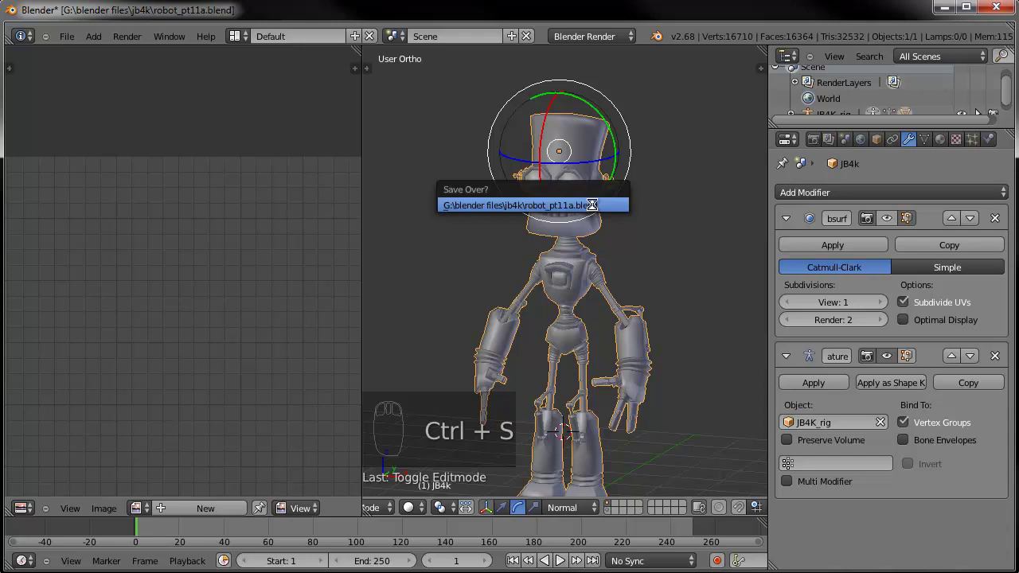
pyautogui.click(600, 206)
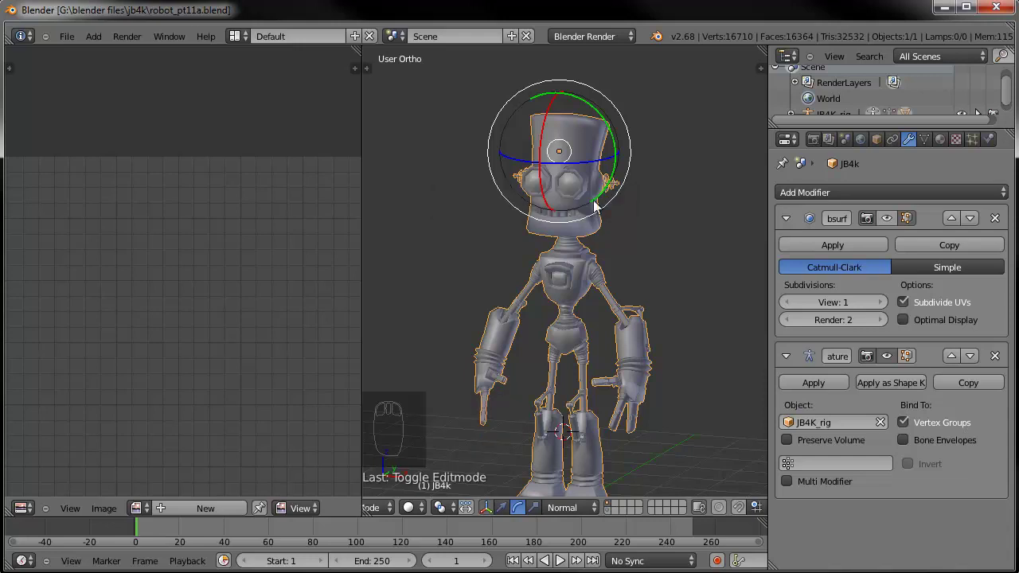